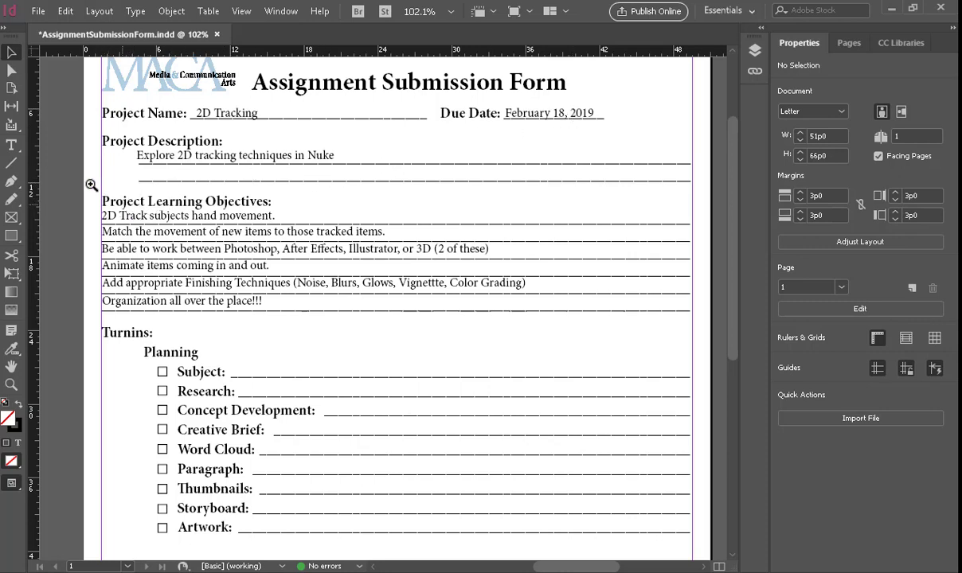
Step: Review the Assignment Submission Form, then save and close the document
ctrl+drag(86, 180, 604, 327)
drag(304, 299, 322, 195)
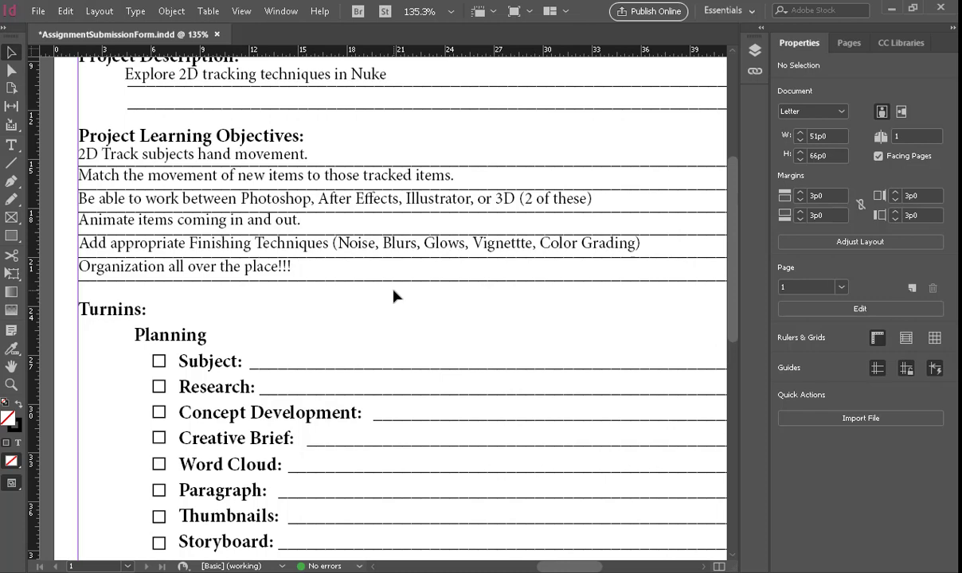
scroll(393, 296, down, 10)
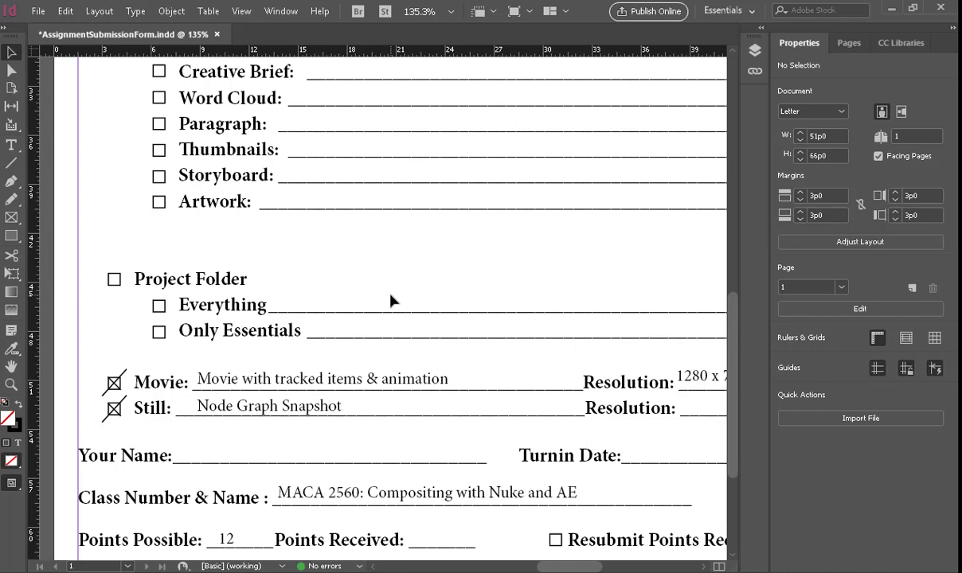
drag(568, 274, 536, 203)
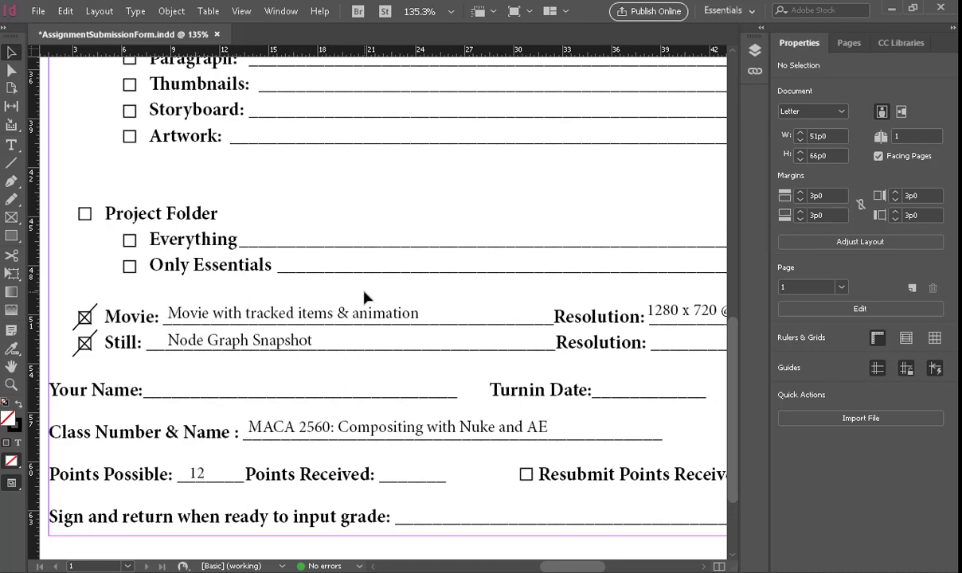
key(ctrl+s)
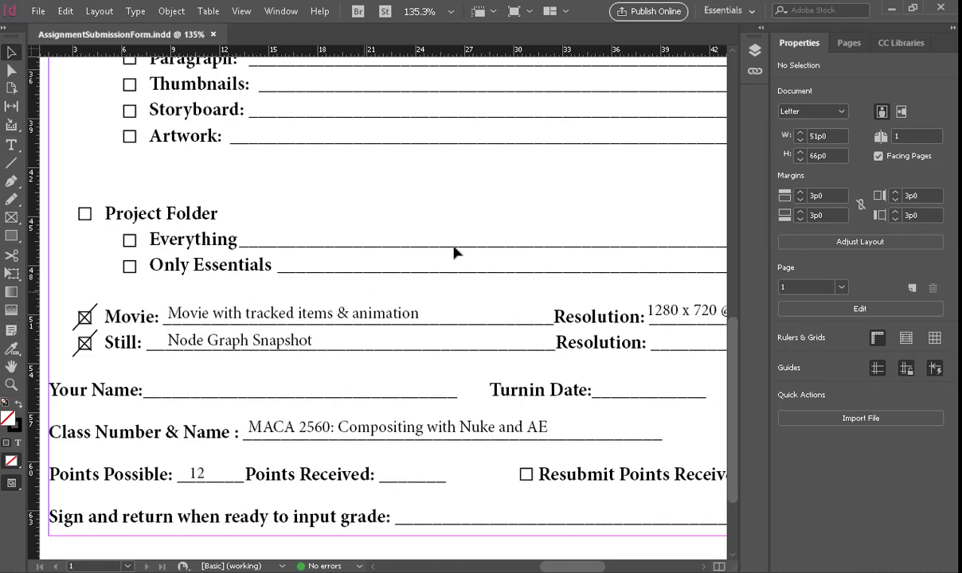
key(ctrl+w)
click(892, 10)
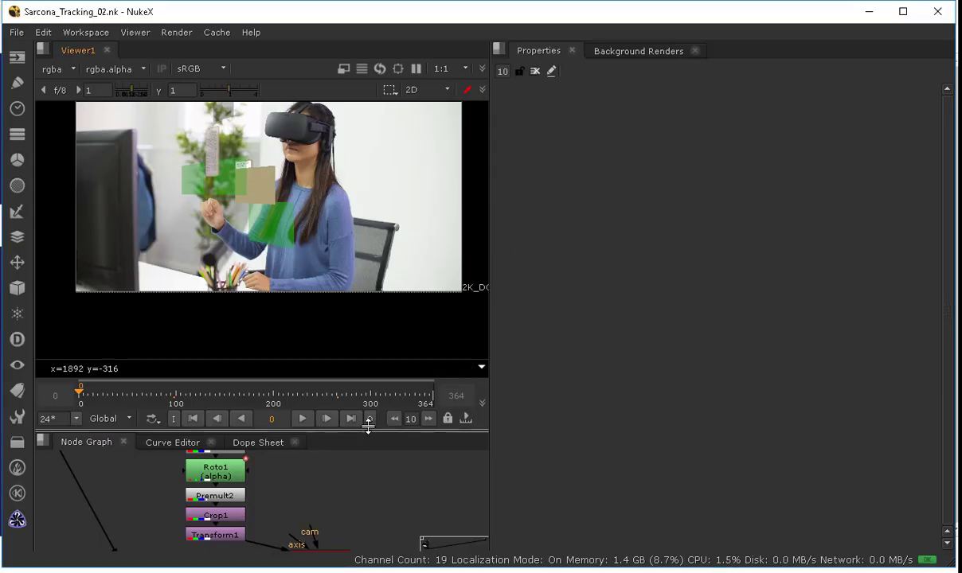
Step: Move the Tracker1 node out of the Transform_MatchMove1 chain to the upper left of the node graph
drag(368, 430, 354, 341)
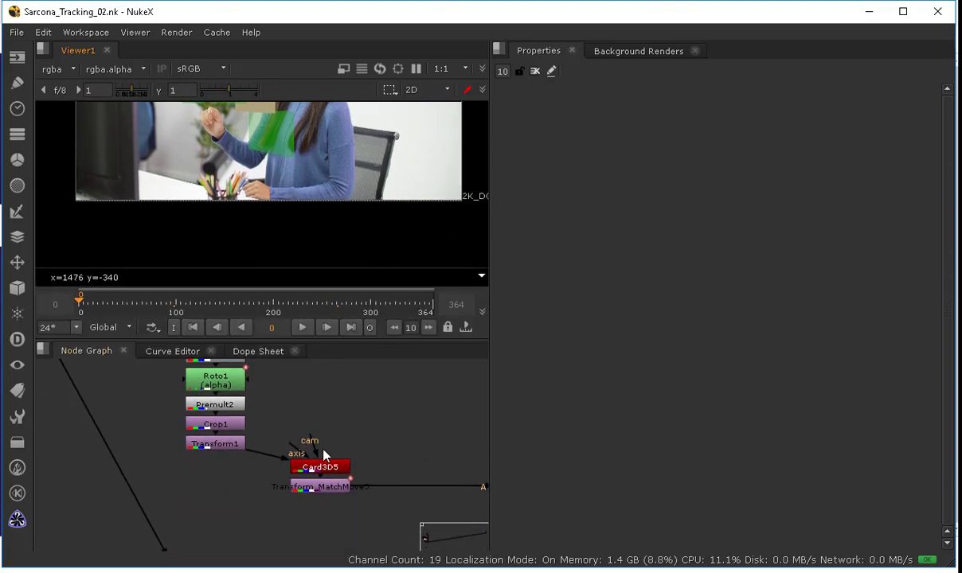
middle_drag(323, 449, 326, 505)
key(space)
middle_drag(361, 347, 374, 550)
middle_drag(362, 291, 347, 350)
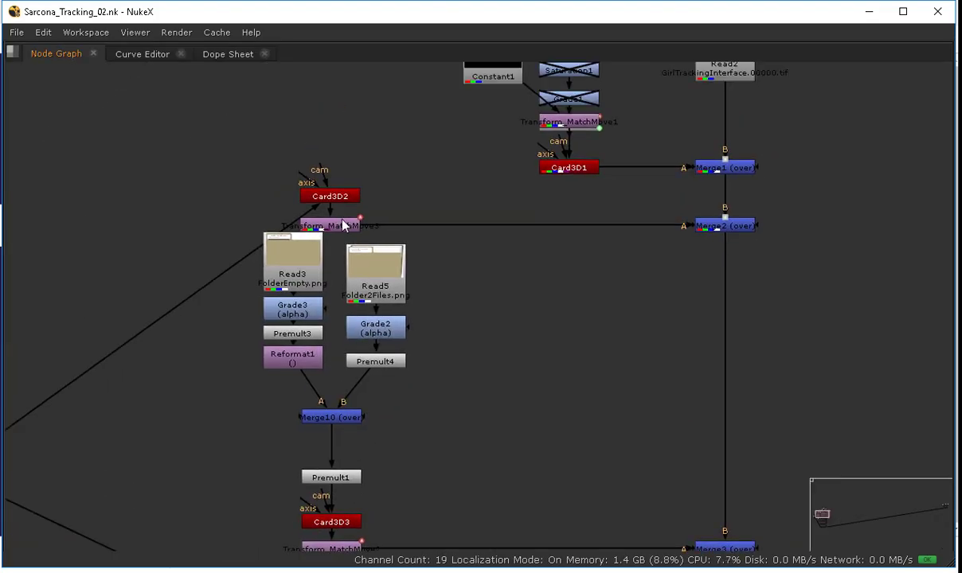
scroll(527, 319, down, 3)
middle_drag(605, 256, 566, 302)
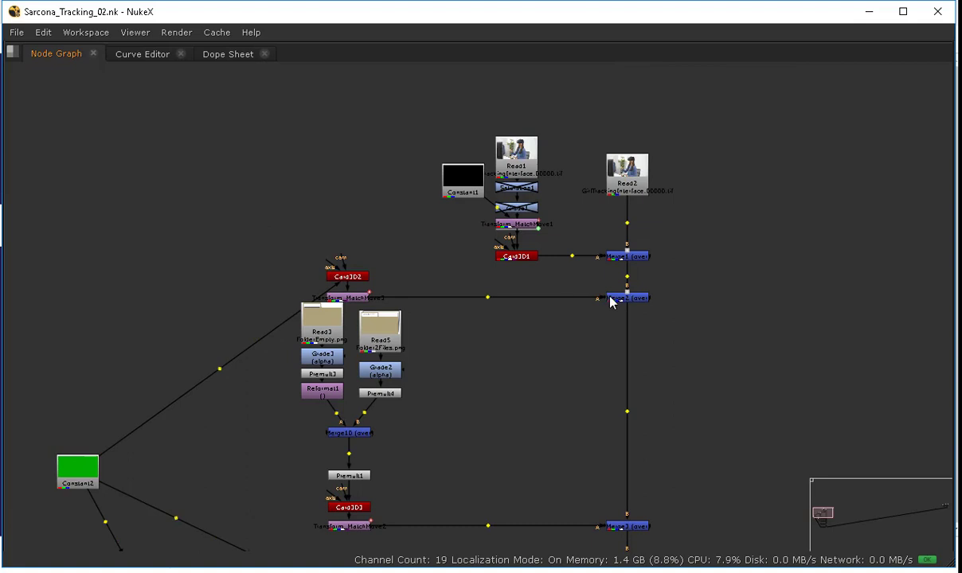
mouse_move(619, 301)
ctrl+mouse_down()
mouse_move(621, 253)
mouse_move(621, 296)
mouse_move(579, 296)
mouse_move(619, 301)
ctrl+mouse_up()
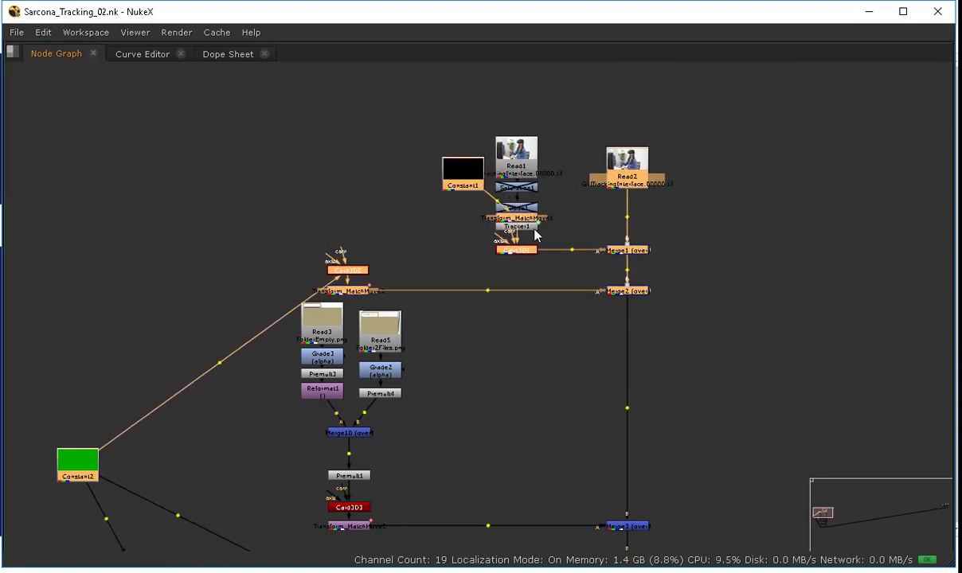
ctrl+drag(514, 226, 200, 194)
click(432, 219)
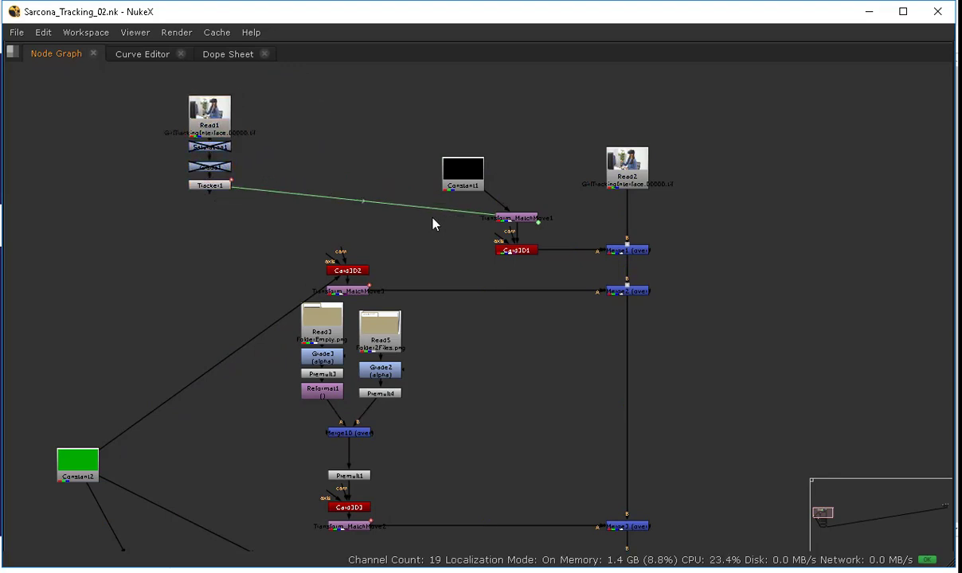
Step: Survey the node graph's Card3D, Transform_MatchMove and Merge branches down the comp
key(space)
middle_drag(362, 373, 332, 509)
middle_drag(366, 408, 340, 470)
key(space)
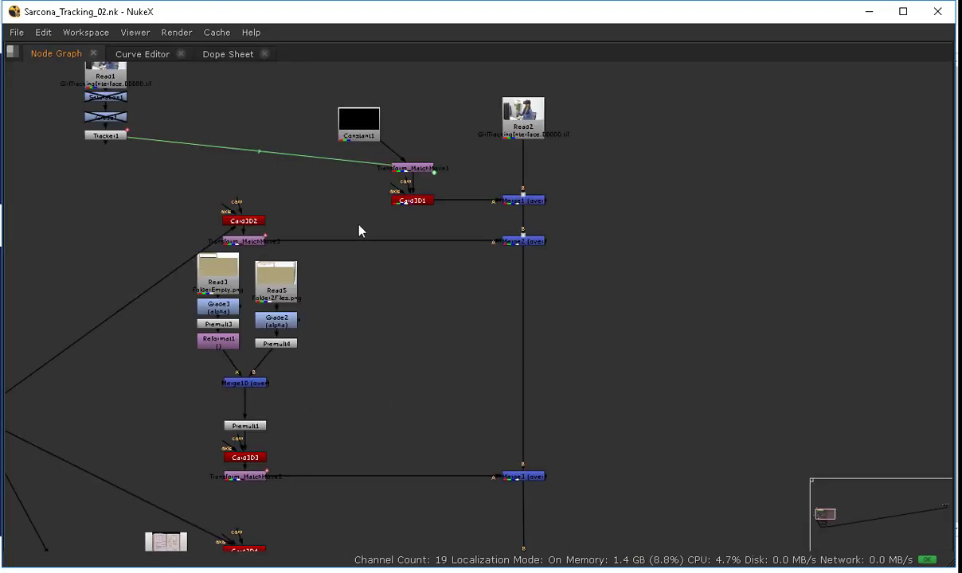
scroll(444, 307, down, 3)
middle_drag(444, 307, 434, 206)
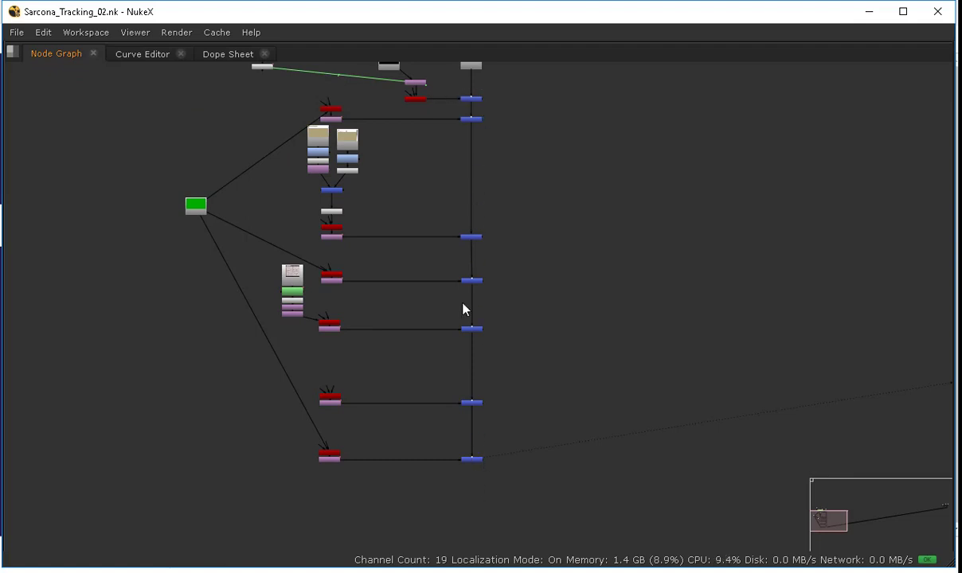
scroll(463, 307, up, 5)
middle_drag(204, 148, 358, 302)
click(315, 295)
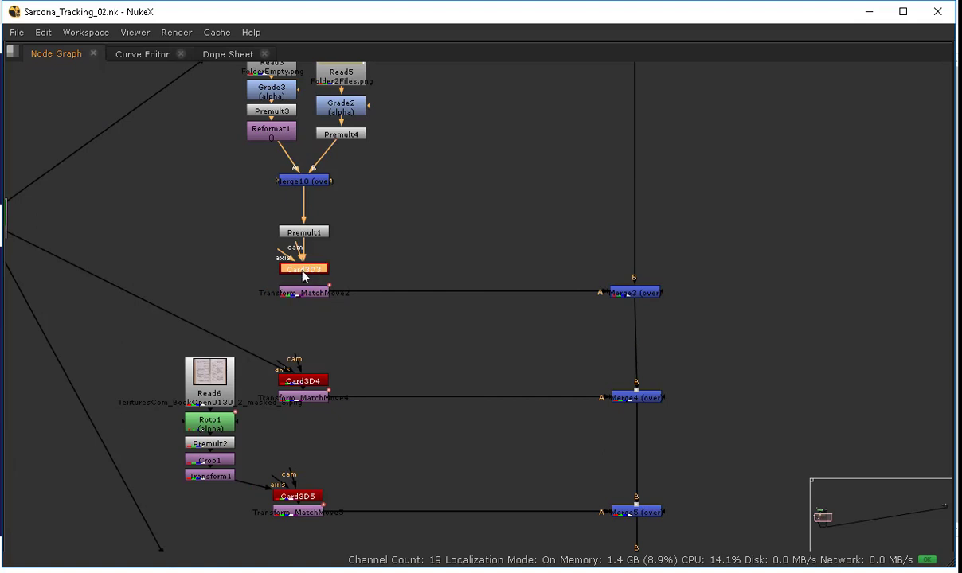
drag(636, 292, 635, 294)
key(ctrl+z)
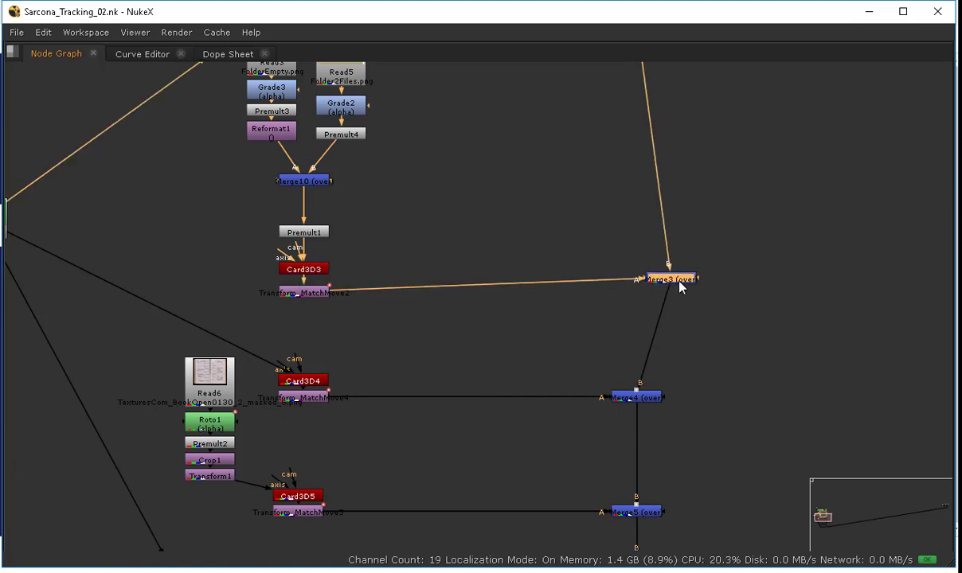
middle_drag(687, 304, 647, 193)
click(619, 278)
middle_drag(635, 238, 611, 58)
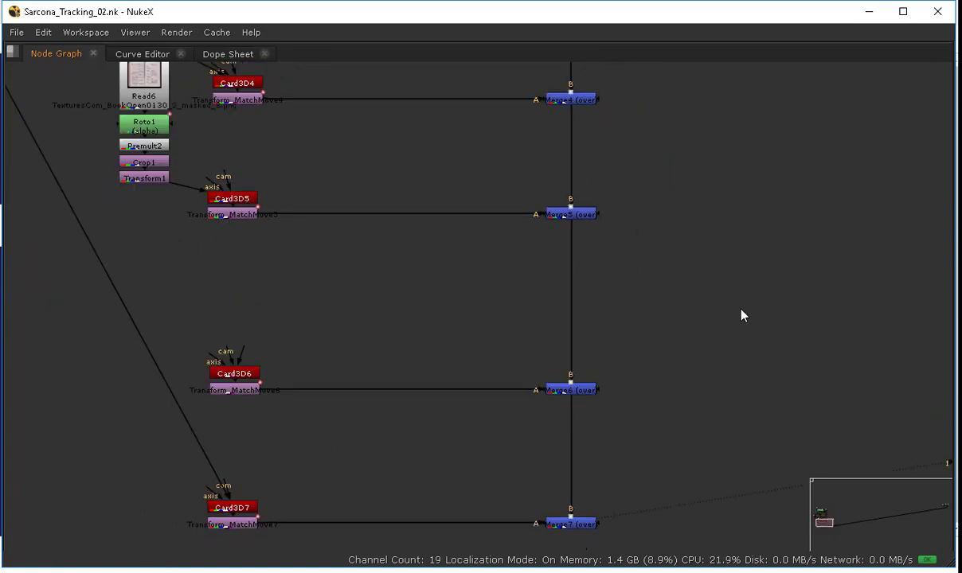
middle_drag(628, 402, 638, 195)
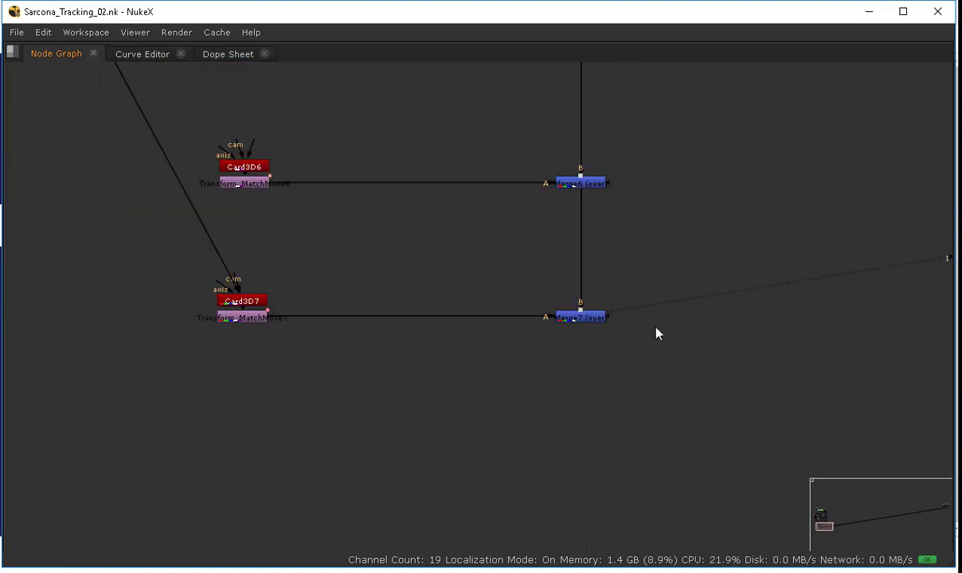
middle_drag(657, 333, 716, 381)
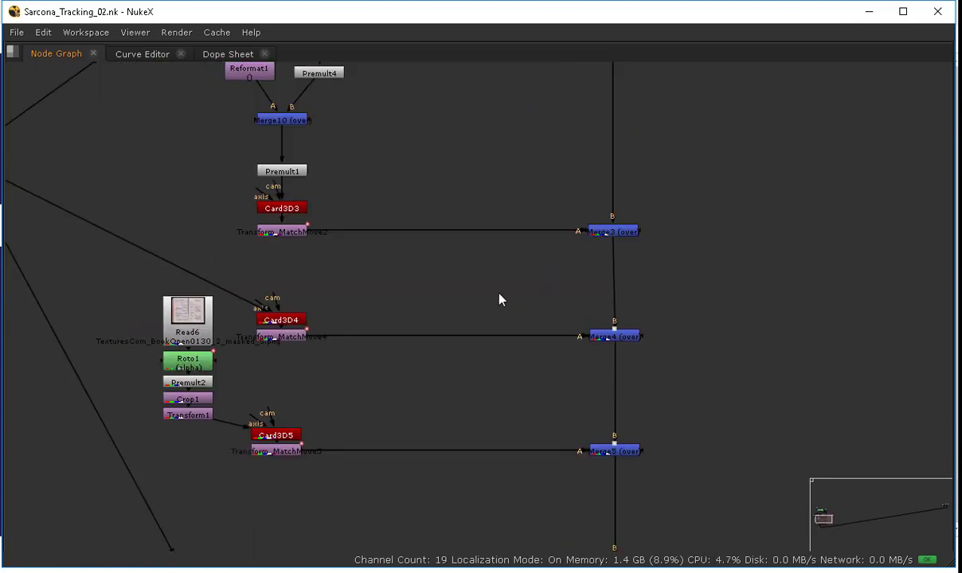
key(space)
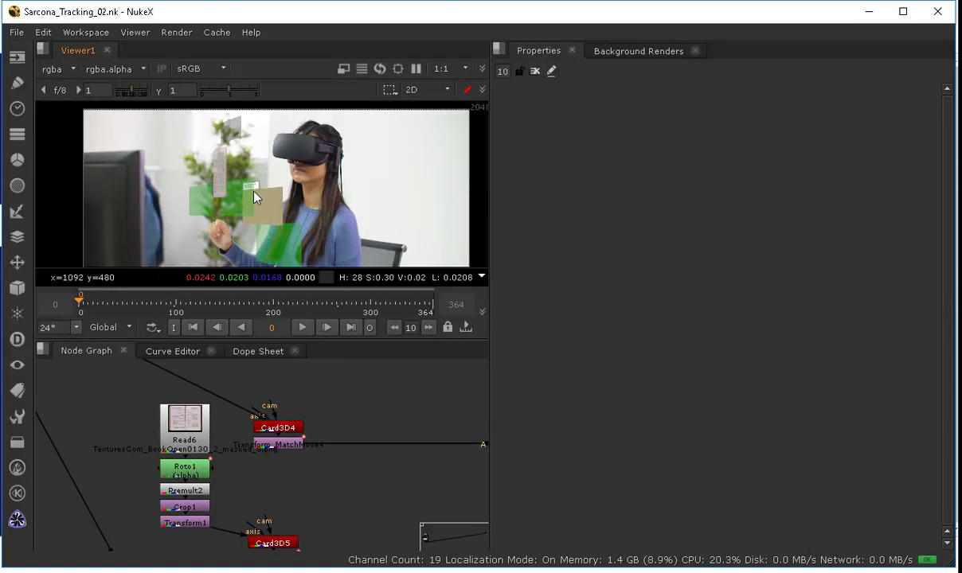
Step: Disconnect the Constant2 node's pipes from the Card3D nodes
scroll(230, 185, up, 3)
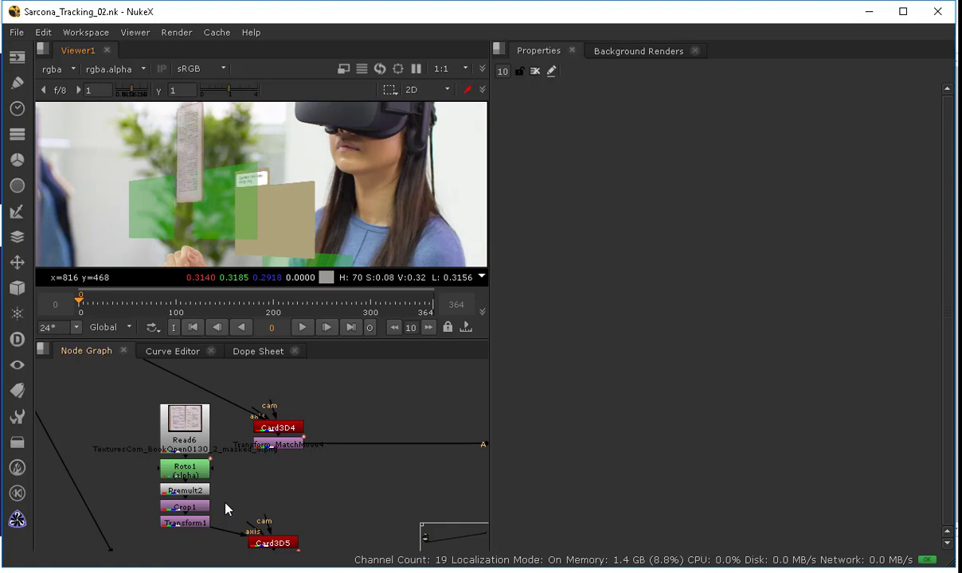
middle_drag(212, 398, 240, 368)
middle_drag(238, 438, 239, 390)
drag(247, 454, 257, 412)
key(space)
middle_drag(257, 412, 272, 485)
middle_drag(362, 364, 463, 318)
middle_drag(327, 331, 319, 283)
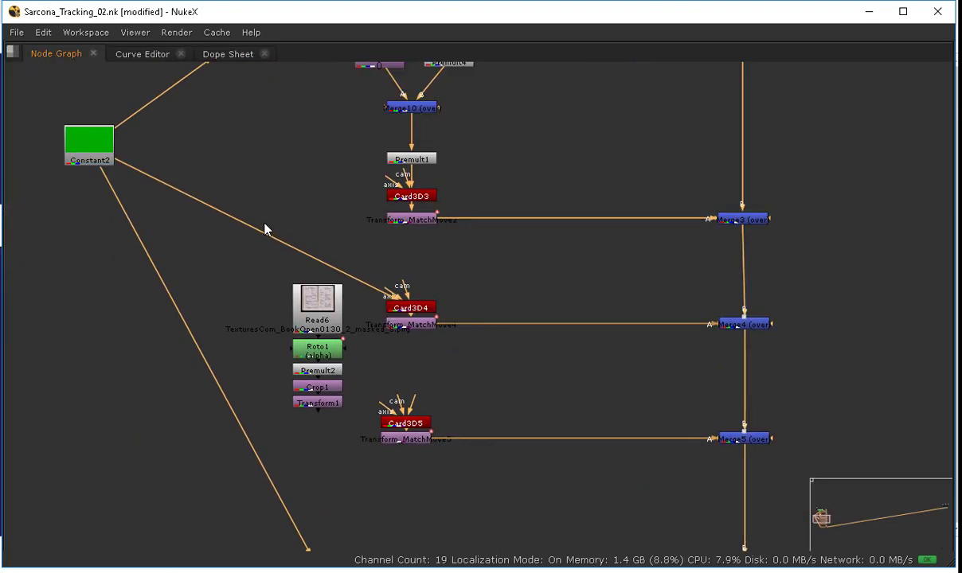
drag(158, 176, 126, 158)
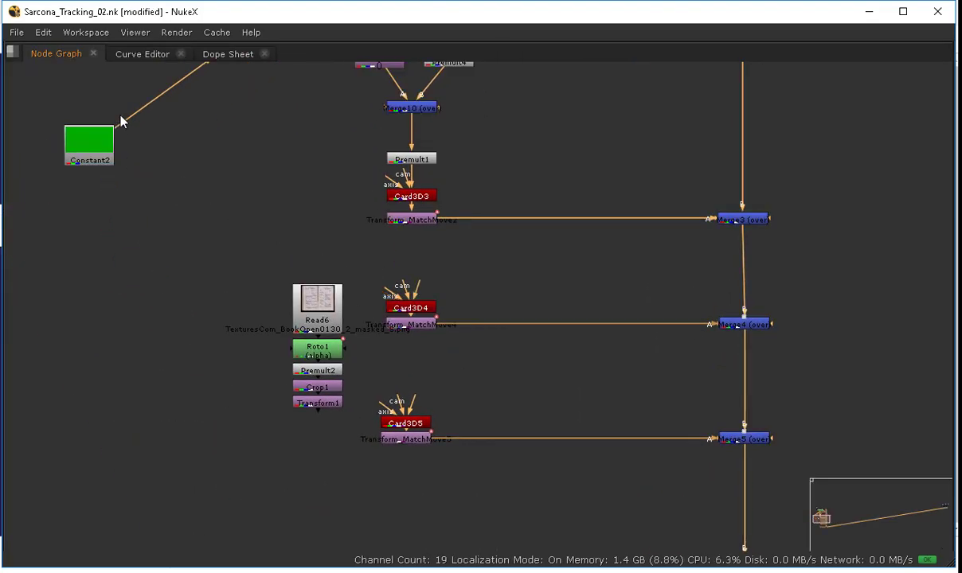
middle_drag(233, 162, 219, 199)
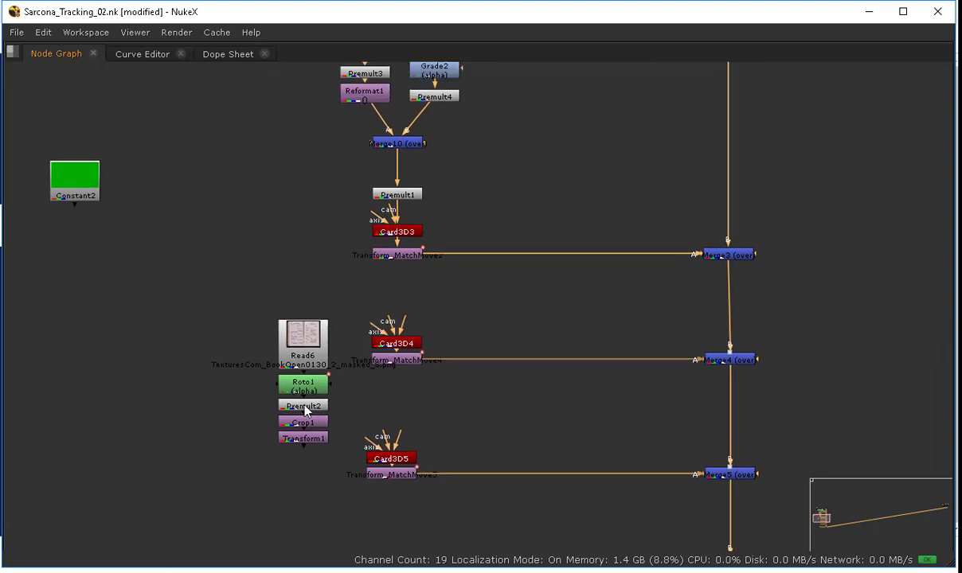
Step: Display the Read6 book texture in the viewer and fit it to the frame
ctrl+drag(304, 440, 251, 415)
scroll(243, 341, up, 3)
scroll(242, 306, up, 3)
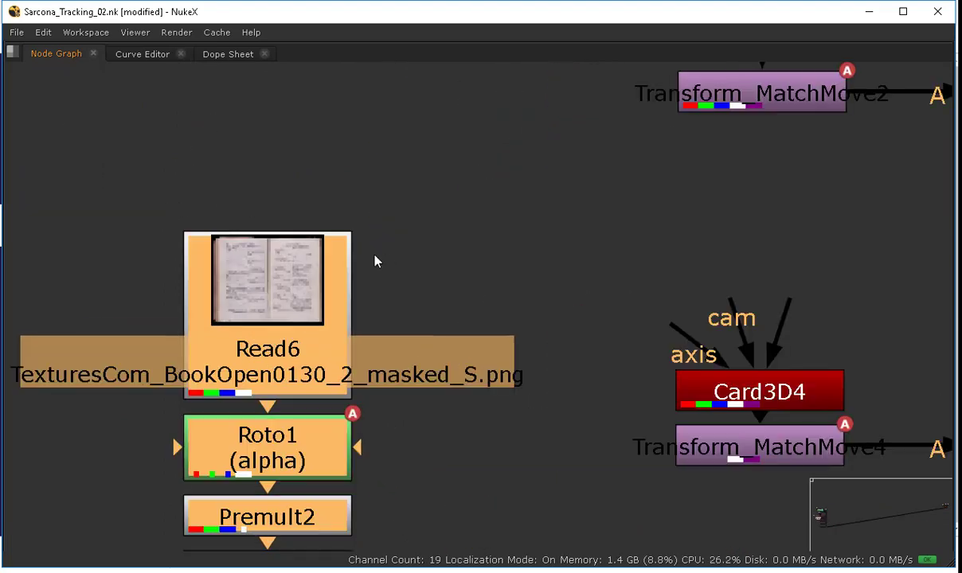
click(376, 260)
ctrl+shift+click(294, 284)
key(space)
key(f)
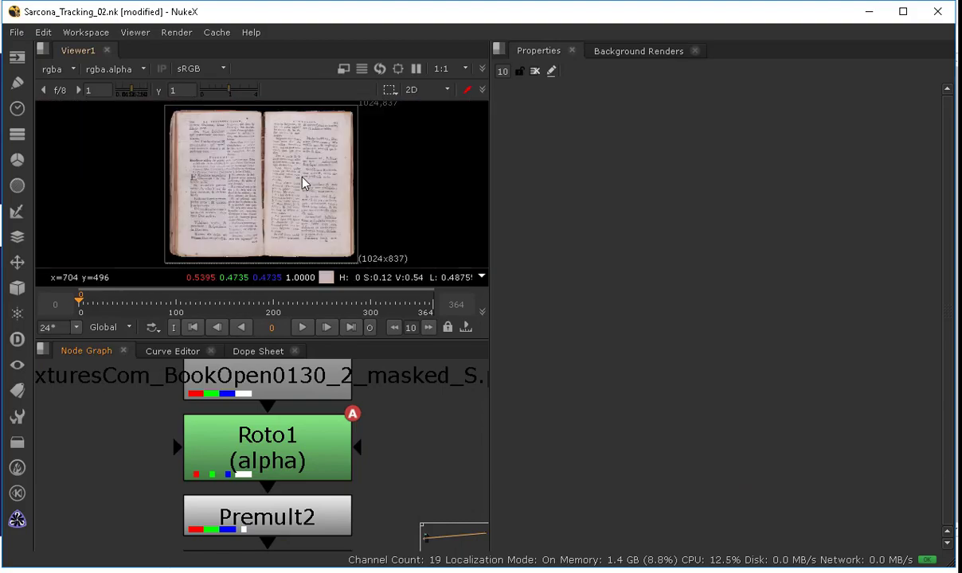
scroll(294, 152, up, 4)
scroll(306, 163, down, 1)
Step: Switch to the browser to check the BookOpen0130 texture download page, then minimize it
key(alt+Tab)
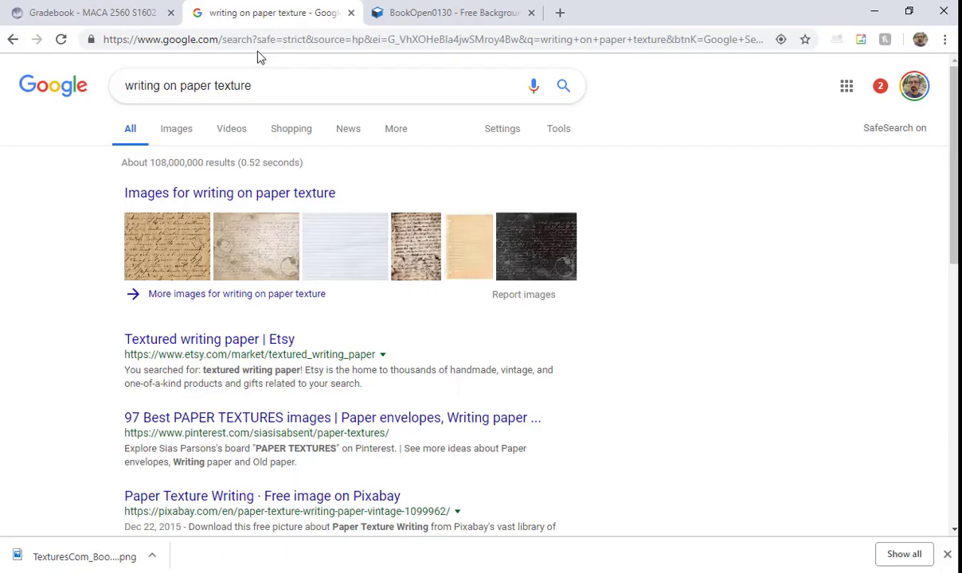
click(391, 23)
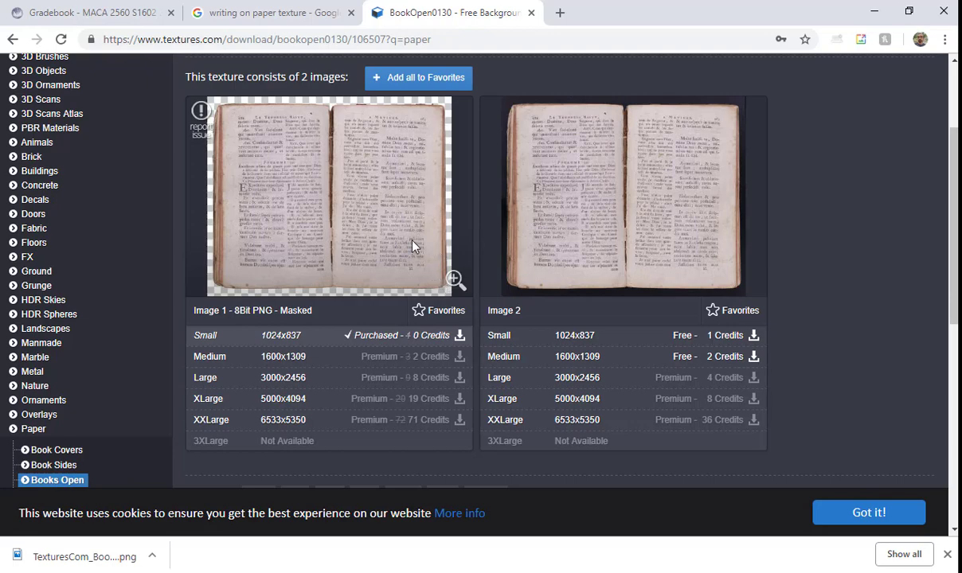
click(874, 11)
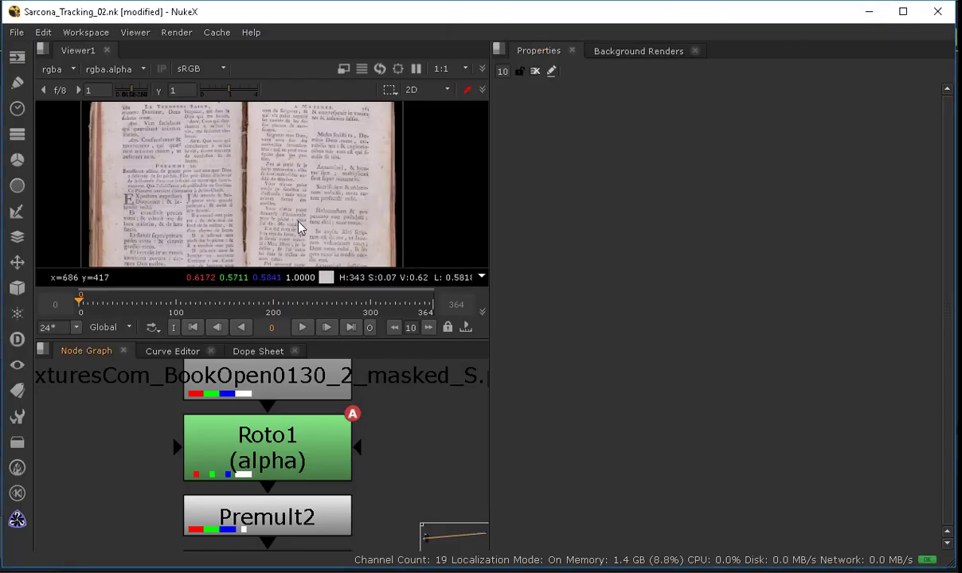
Step: Inspect the Read6 image's alpha channel in a maximized viewer
middle_drag(296, 371, 303, 433)
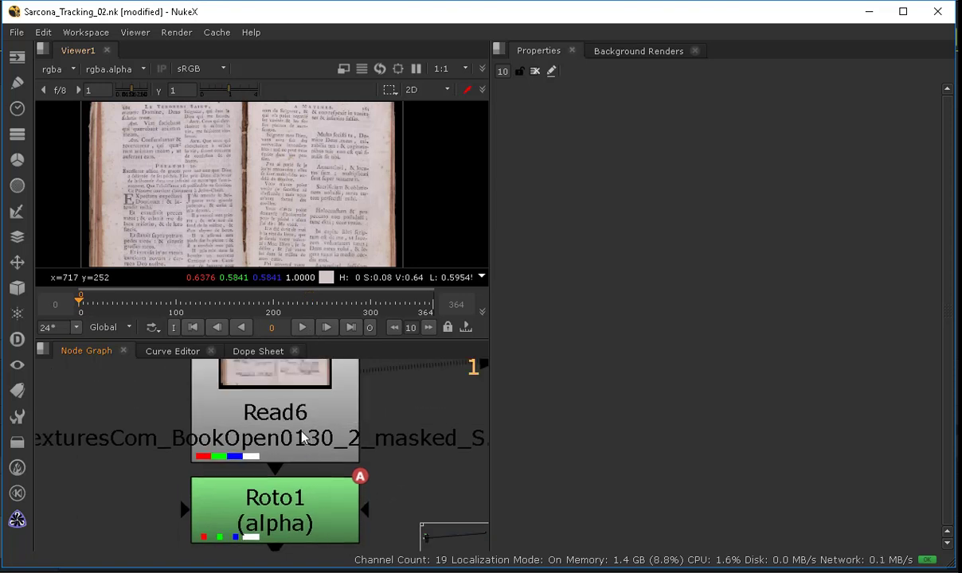
click(303, 433)
key(a)
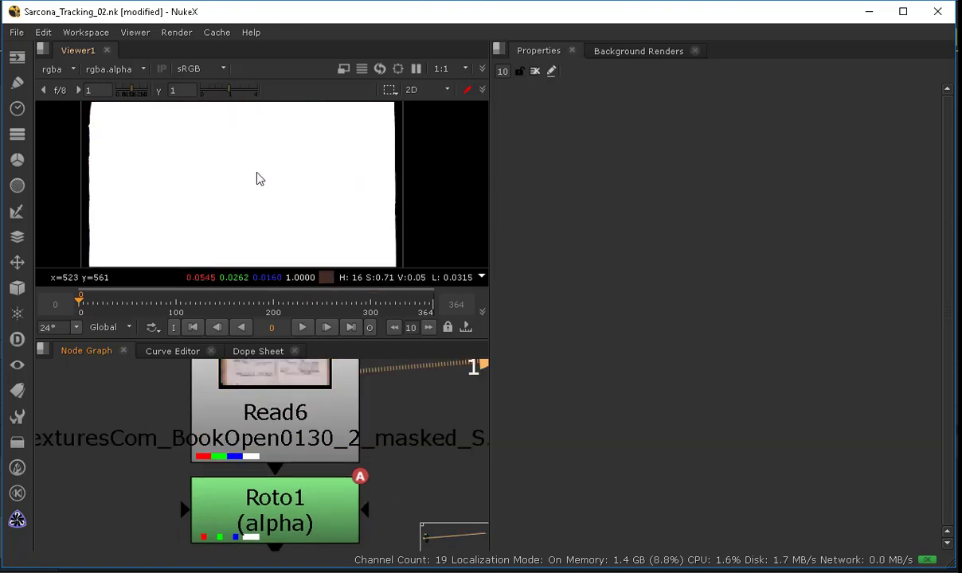
key(space)
scroll(182, 166, up, 3)
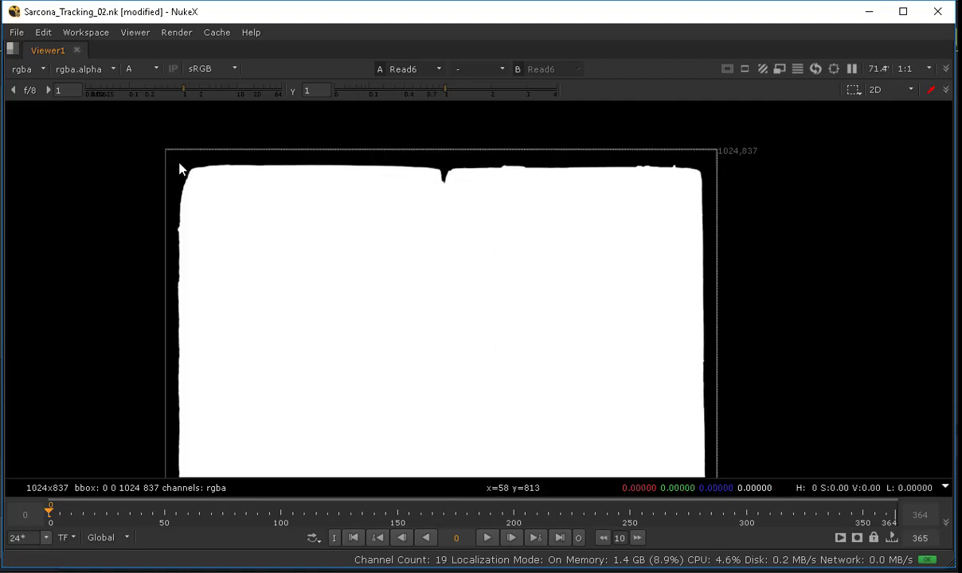
Step: Recheck the masked texture page in the browser, then return the viewer to RGB in the normal layout
key(alt+Tab)
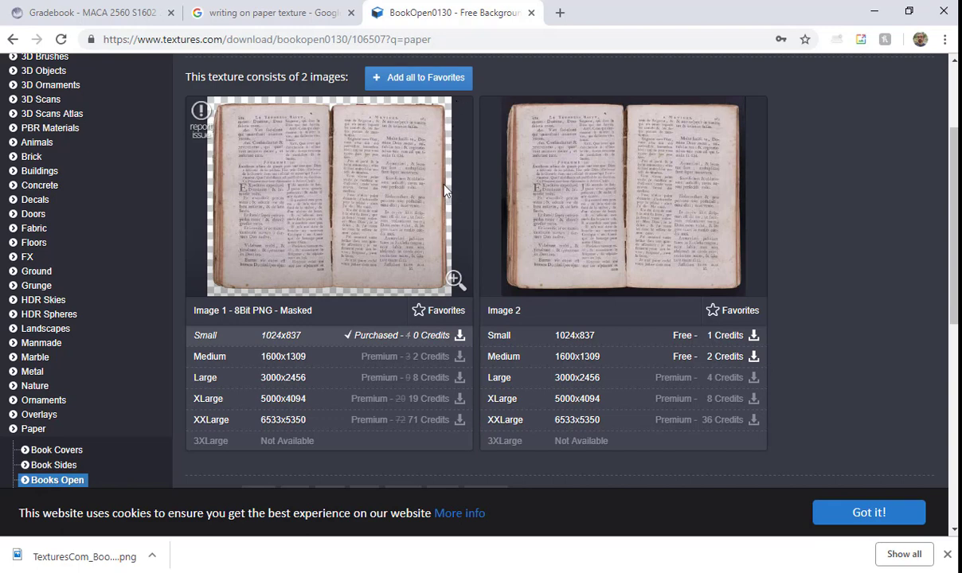
key(alt+Tab)
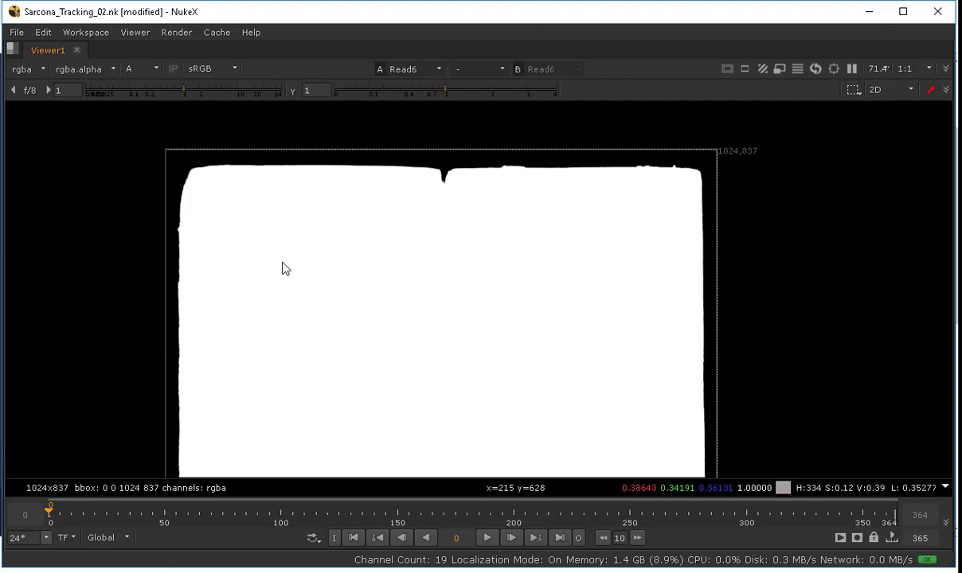
key(a)
scroll(313, 259, down, 2)
key(space)
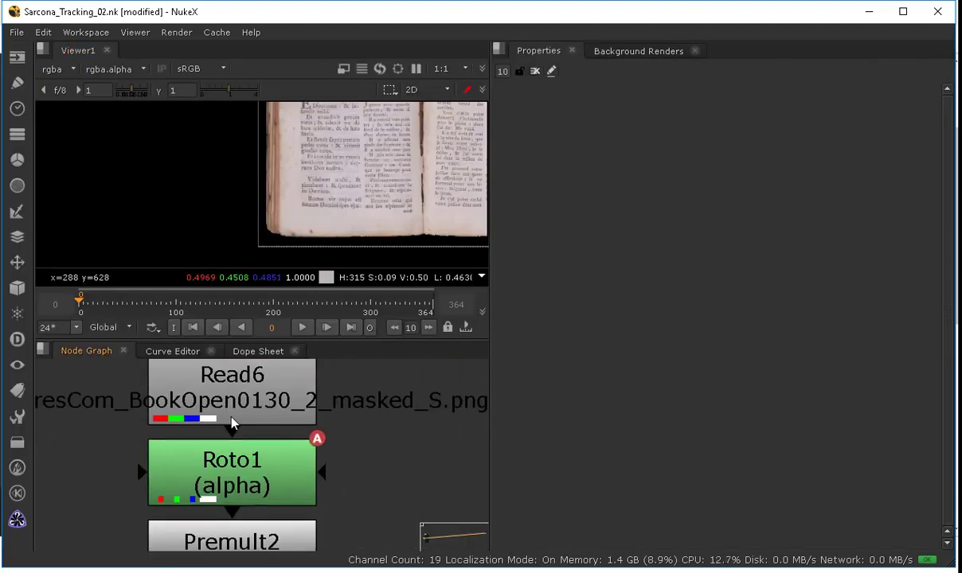
middle_drag(236, 419, 224, 423)
middle_drag(397, 197, 182, 219)
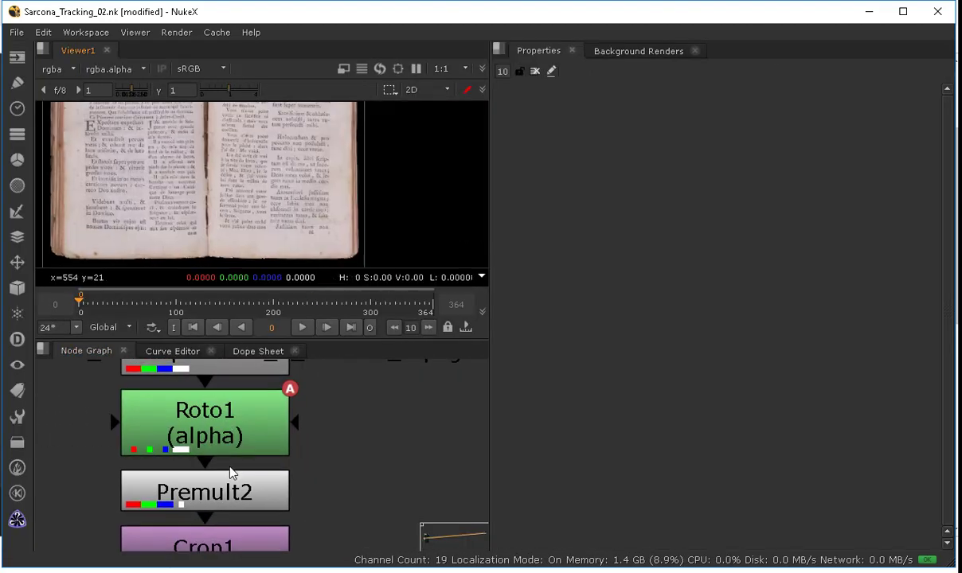
scroll(318, 401, down, 1)
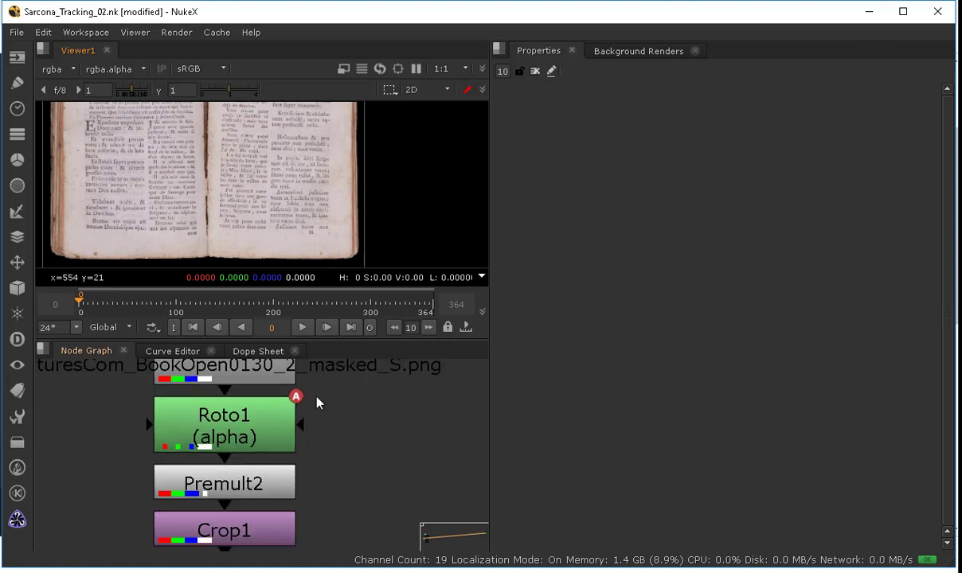
Step: Disable the Roto1, Premult2, Crop1 and Transform1 nodes beneath the Read6 book texture
drag(329, 393, 147, 541)
middle_drag(178, 538, 178, 528)
scroll(179, 526, down, 2)
middle_drag(247, 527, 232, 471)
shift+click(231, 487)
key(d)
scroll(231, 471, down, 2)
key(ctrl+v)
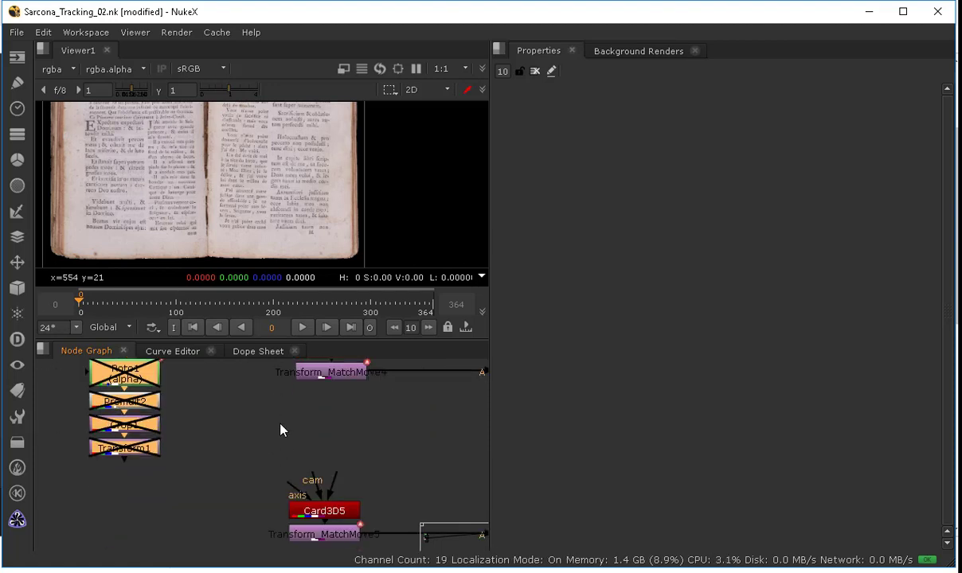
Step: View the Merge5 composite in the viewer and zoom in on the book held in the shot
drag(311, 443, 151, 372)
middle_drag(365, 483, 146, 404)
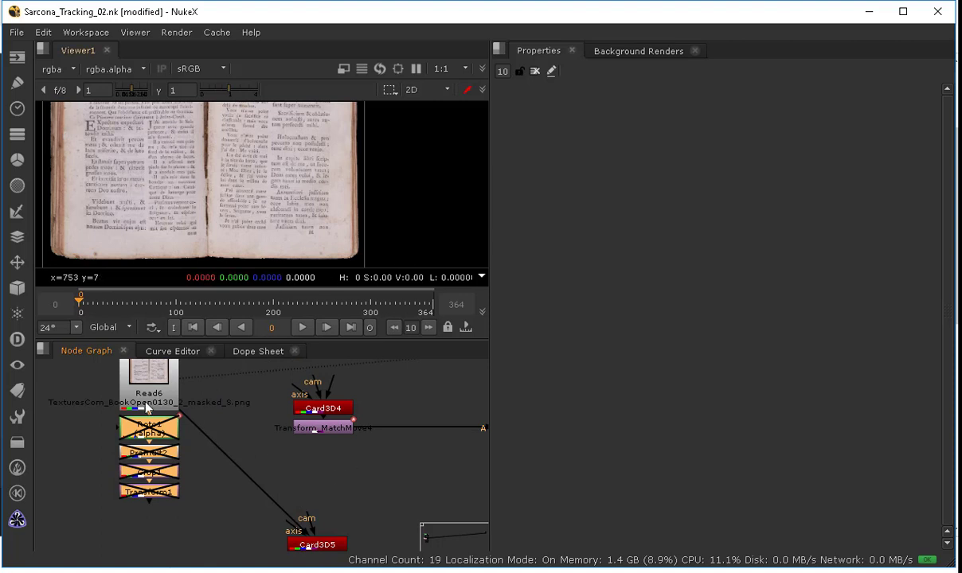
middle_drag(396, 476, 269, 476)
click(372, 486)
key(1)
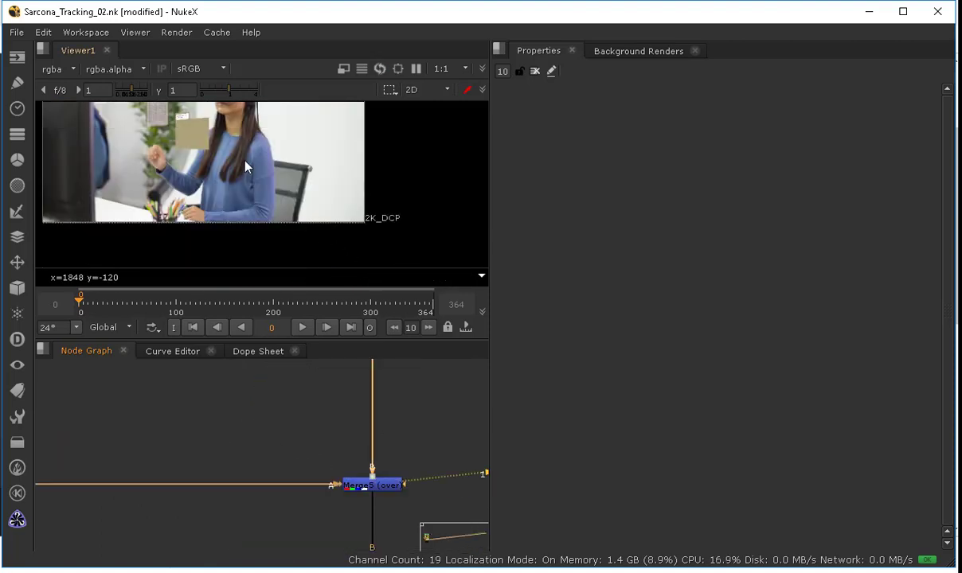
middle_drag(239, 161, 395, 193)
scroll(403, 199, up, 2)
middle_drag(321, 127, 419, 215)
scroll(419, 216, up, 2)
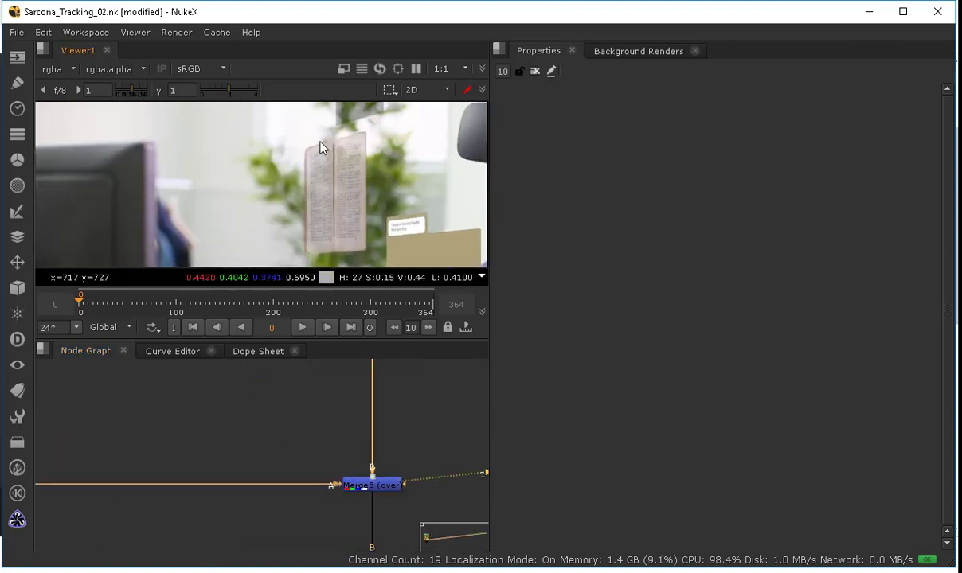
Step: Scrub the timeline to around frame 218 to review the tracked book in the composite
click(215, 300)
drag(234, 315, 249, 315)
scroll(277, 242, down, 2)
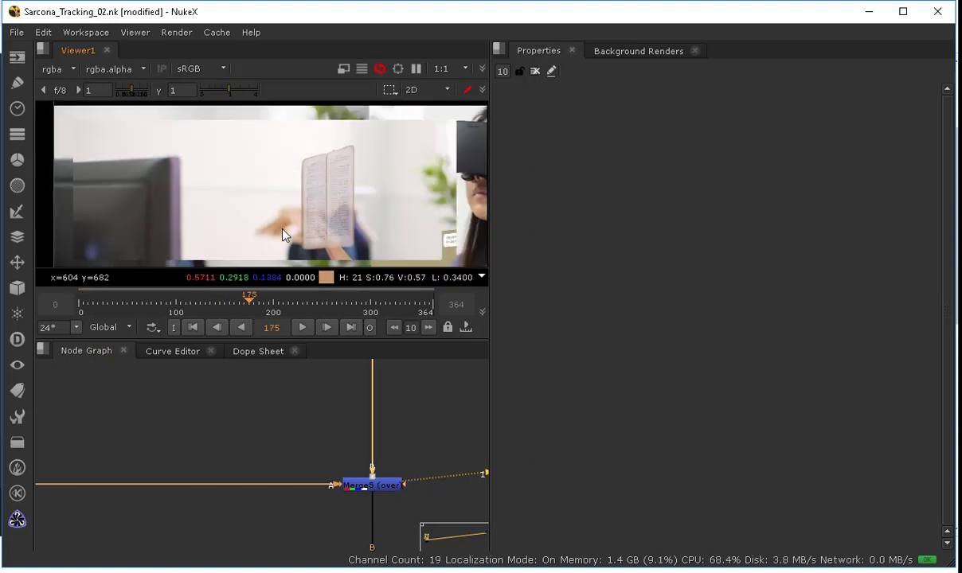
middle_drag(283, 230, 207, 199)
drag(254, 307, 291, 304)
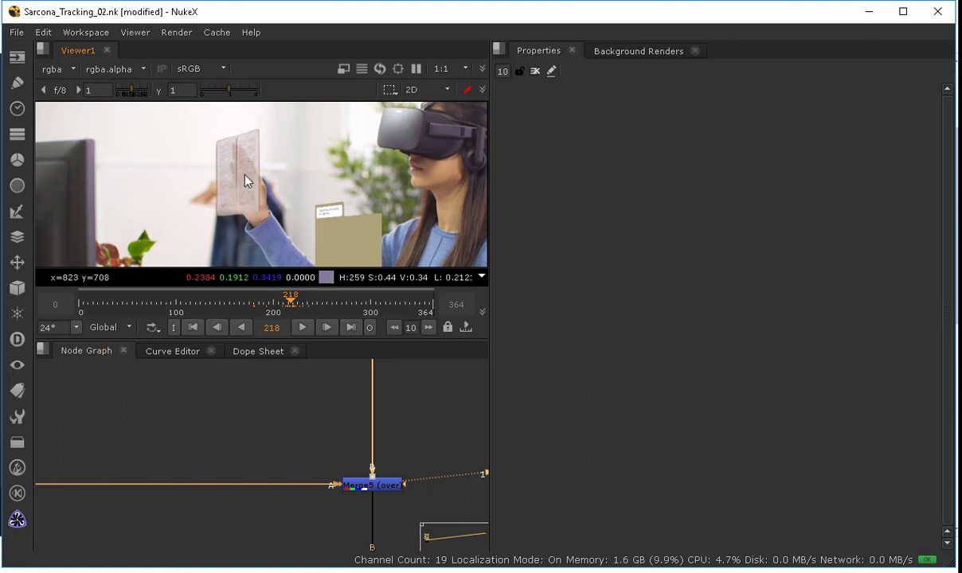
Step: Display the Read6 texture fitted in the viewer and toggle between its alpha and RGB channels
middle_drag(64, 422, 412, 507)
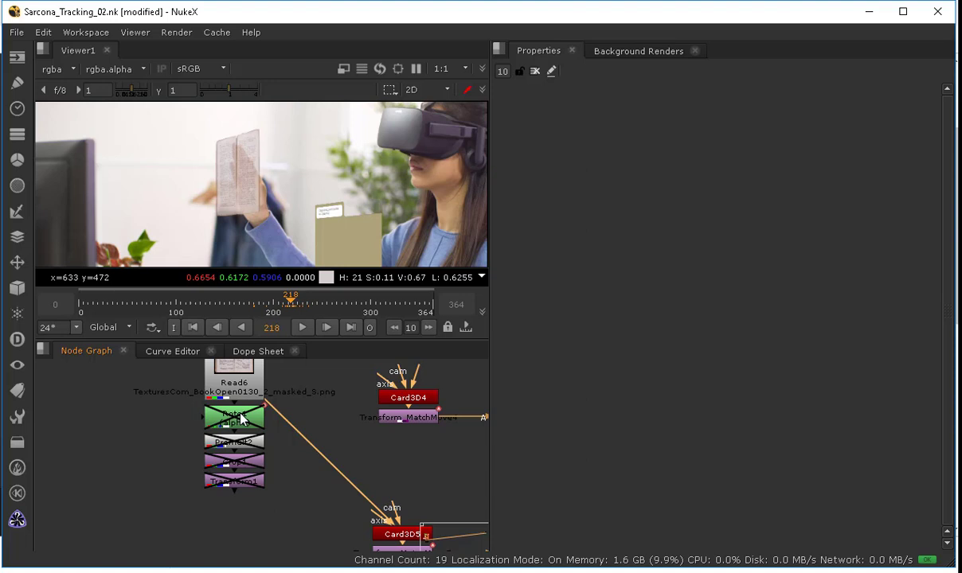
click(240, 418)
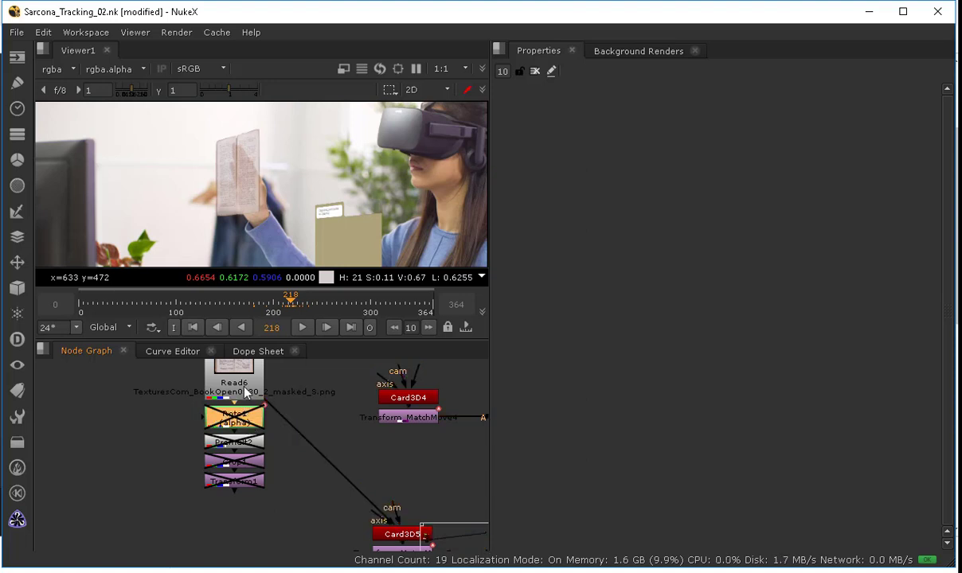
click(231, 381)
key(1)
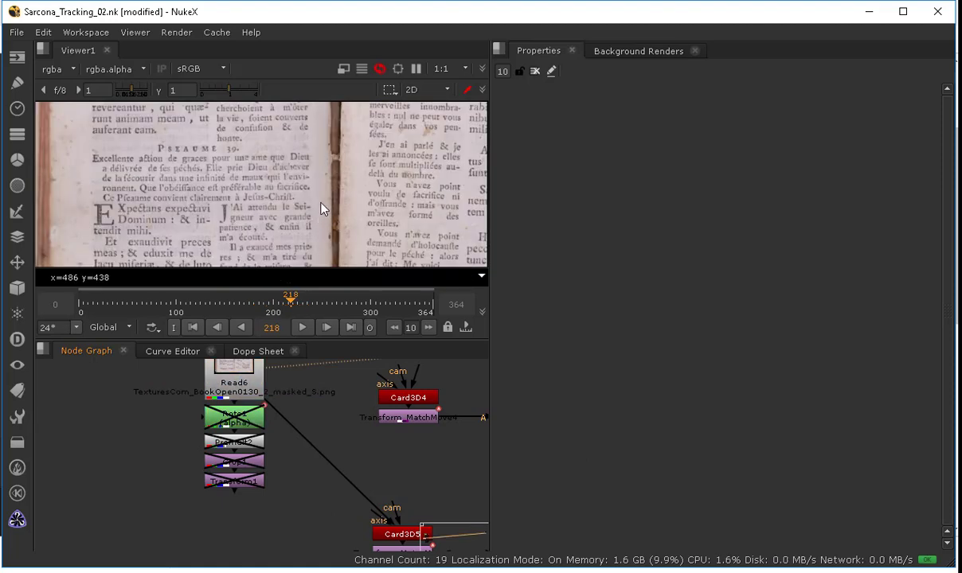
key(f)
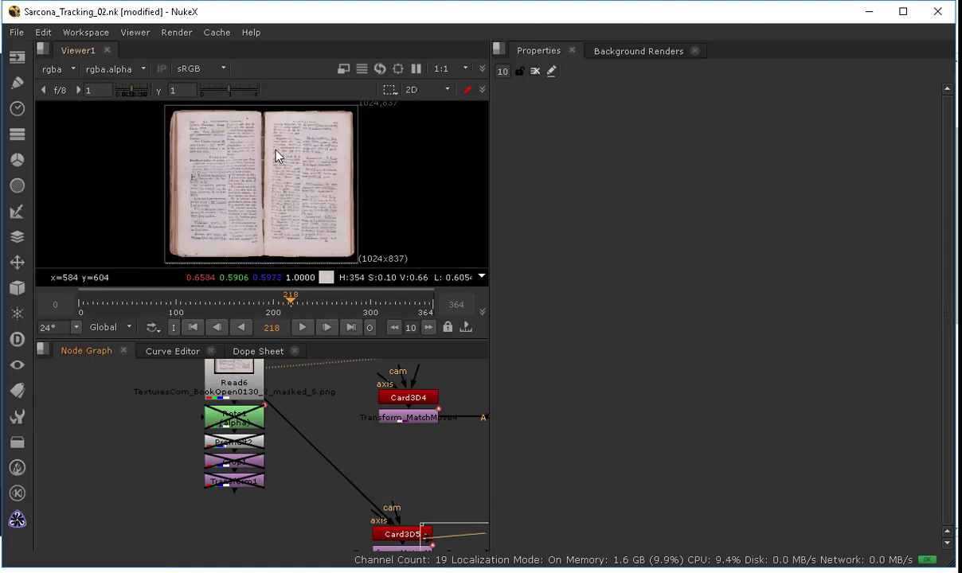
key(a)
key(a)
key(a)
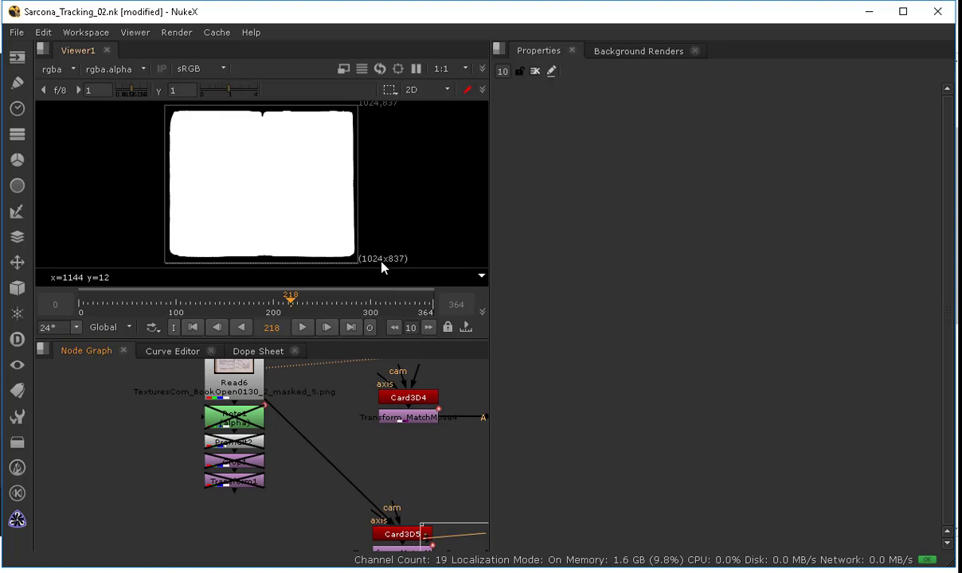
key(a)
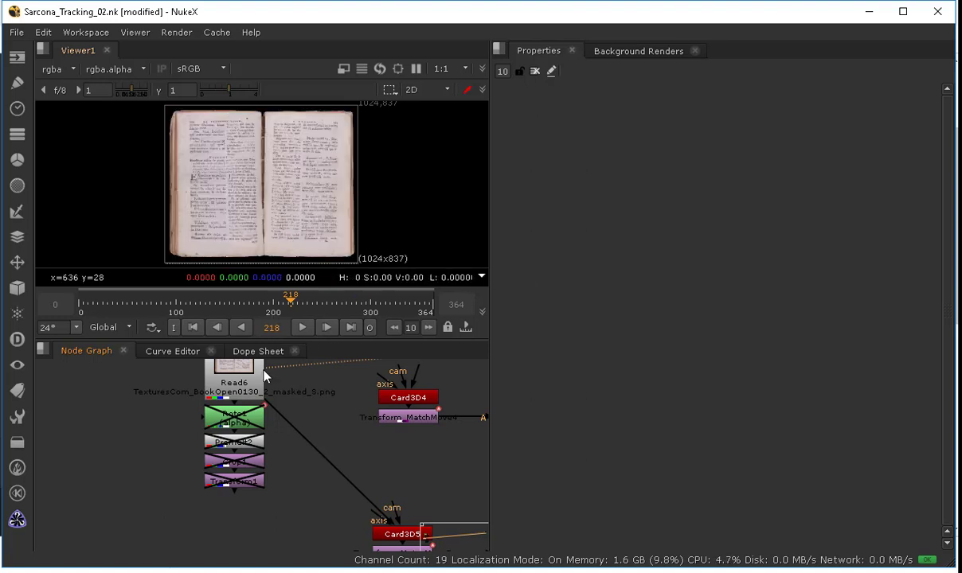
Step: Re-enable Roto1, open it, select its Bezier shape and delete the Roto1 node
click(234, 416)
key(d)
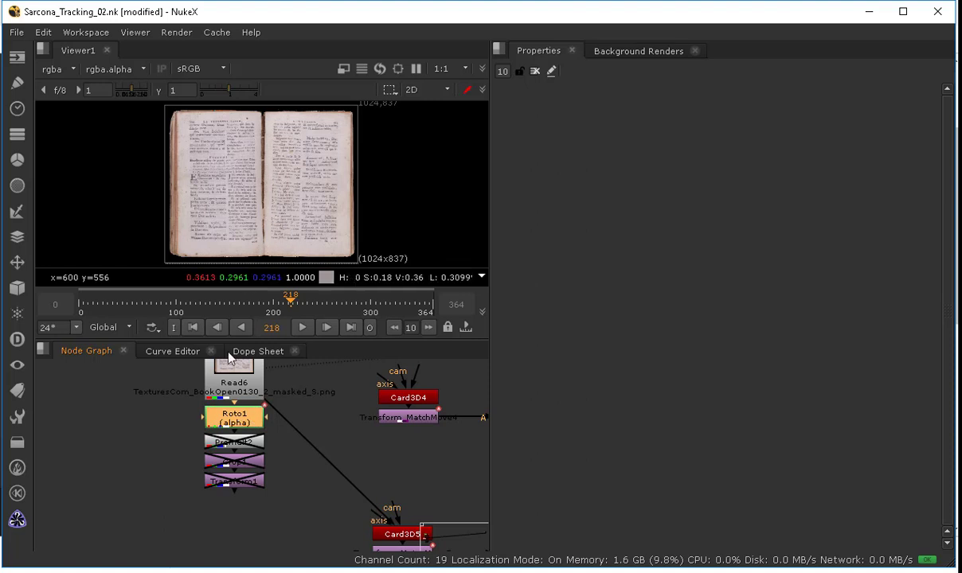
double_click(231, 415)
scroll(293, 185, down, 2)
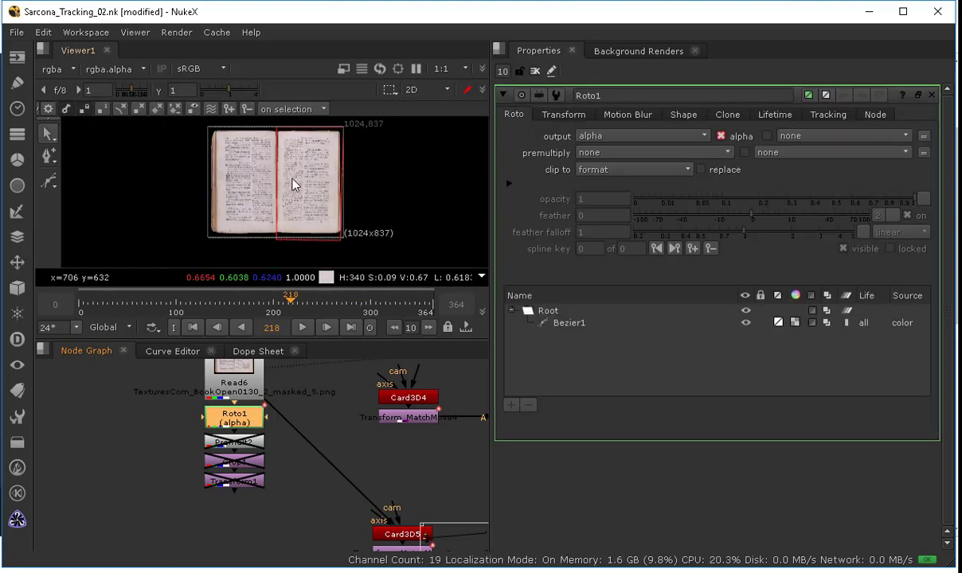
drag(260, 135, 379, 248)
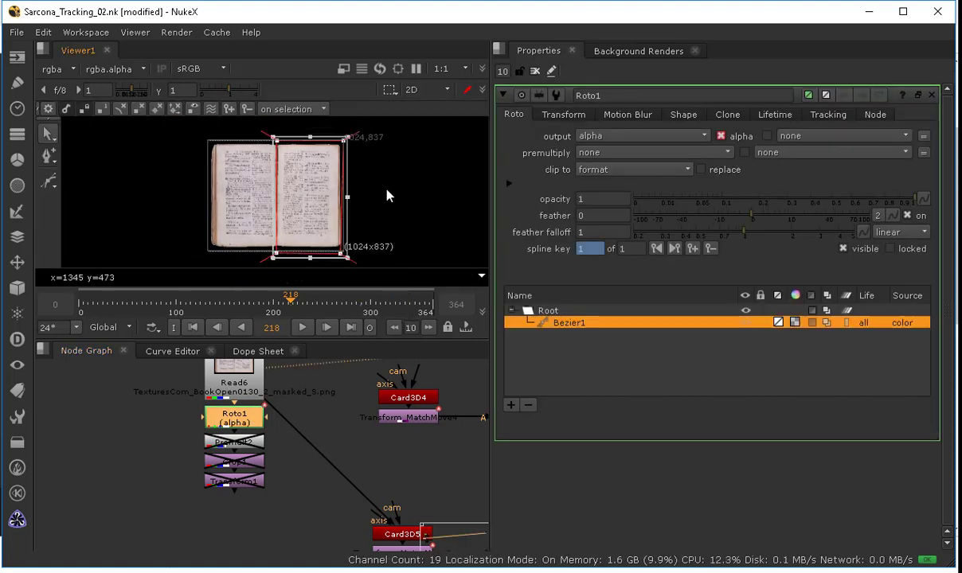
key(Delete)
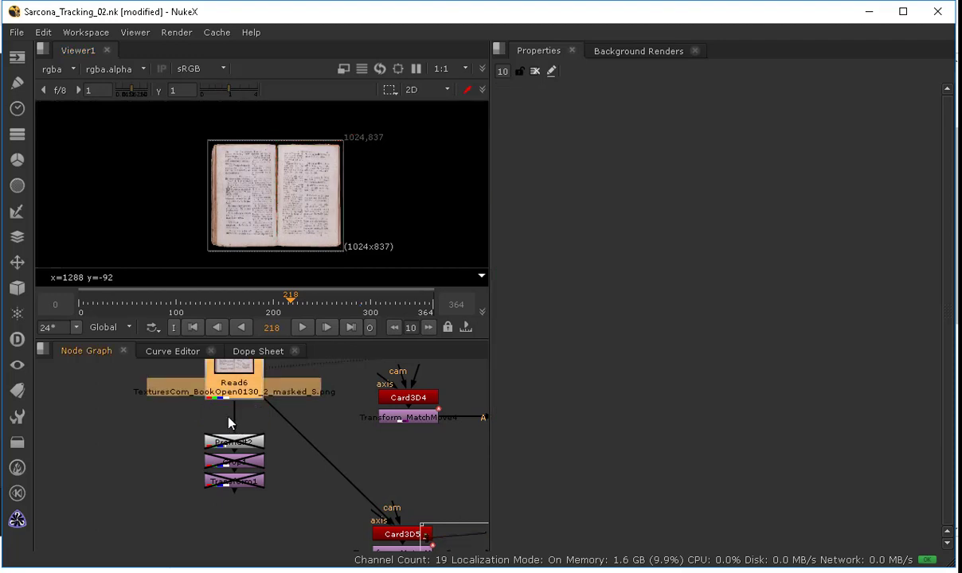
Step: Add a new Roto node branched off Read6 and place it beside the disabled chain
click(172, 380)
key(p)
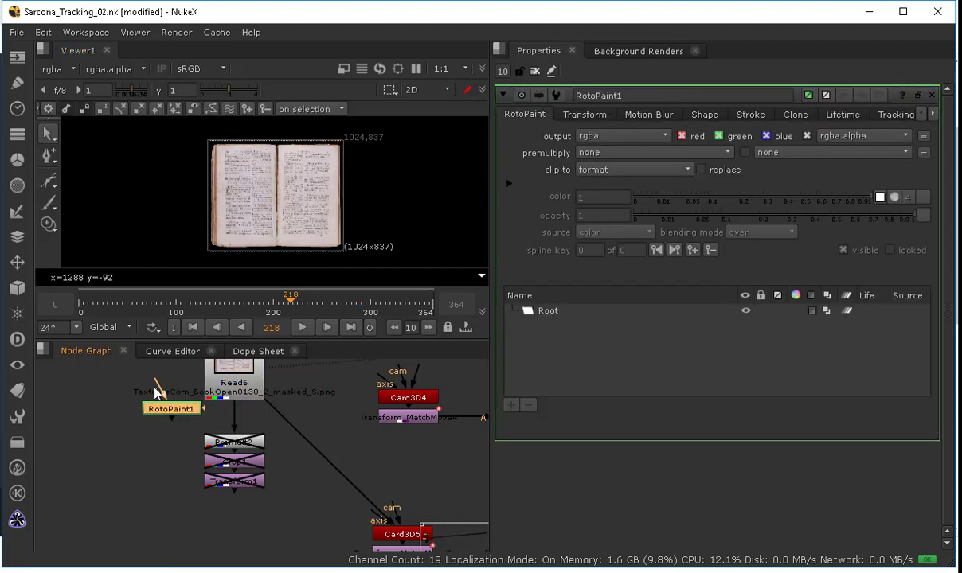
key(Delete)
key(o)
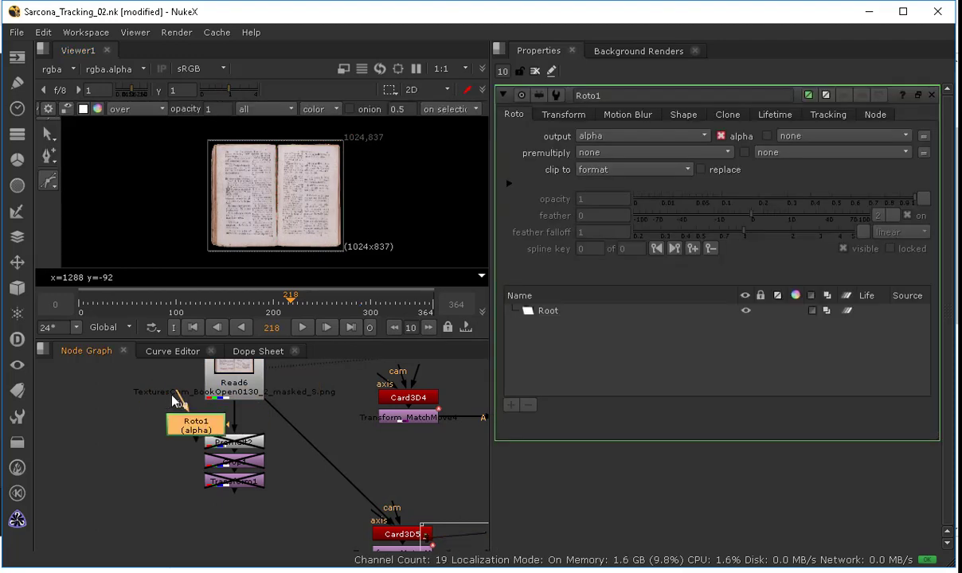
drag(178, 395, 226, 385)
drag(208, 432, 179, 420)
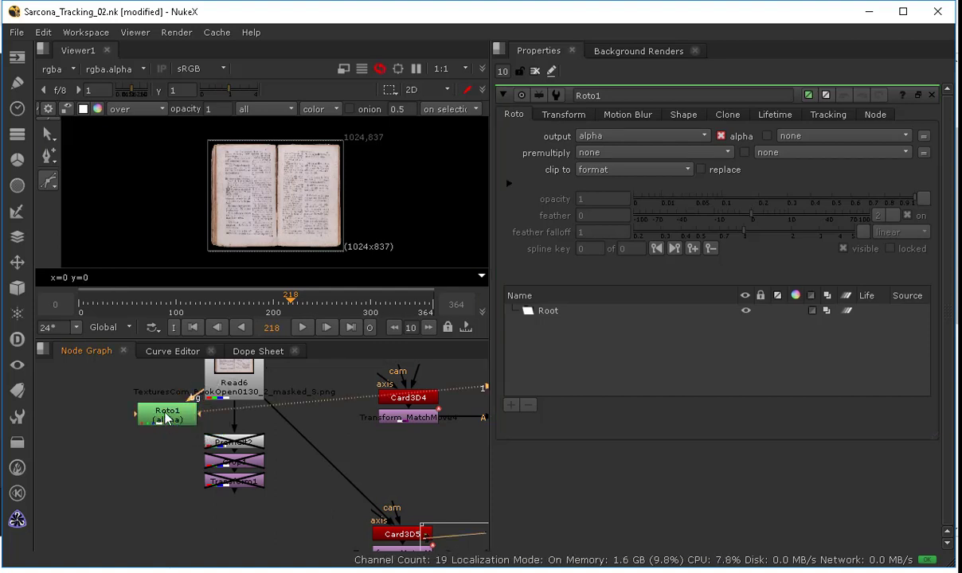
Step: Draw a Rectangle shape in the new Roto covering the right page of the book
click(50, 180)
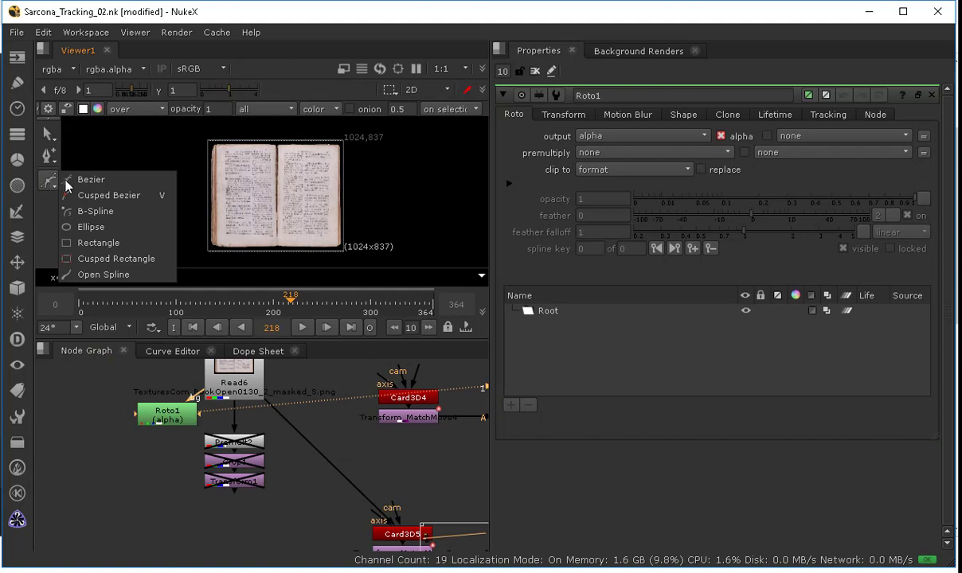
click(93, 244)
drag(276, 139, 295, 169)
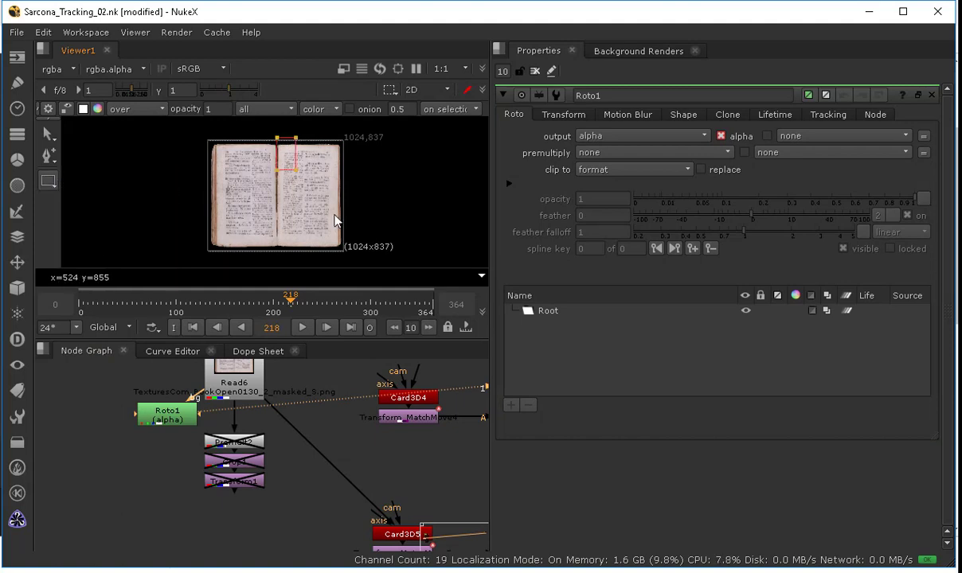
drag(335, 221, 354, 257)
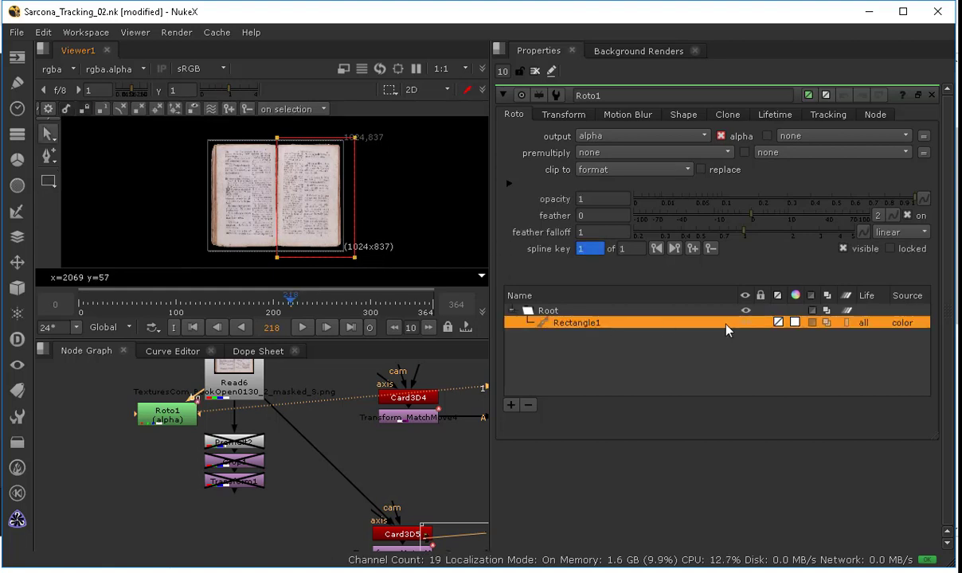
Step: View the alpha and set the rectangle's colour to zero so the right page is removed
key(a)
scroll(299, 194, up, 4)
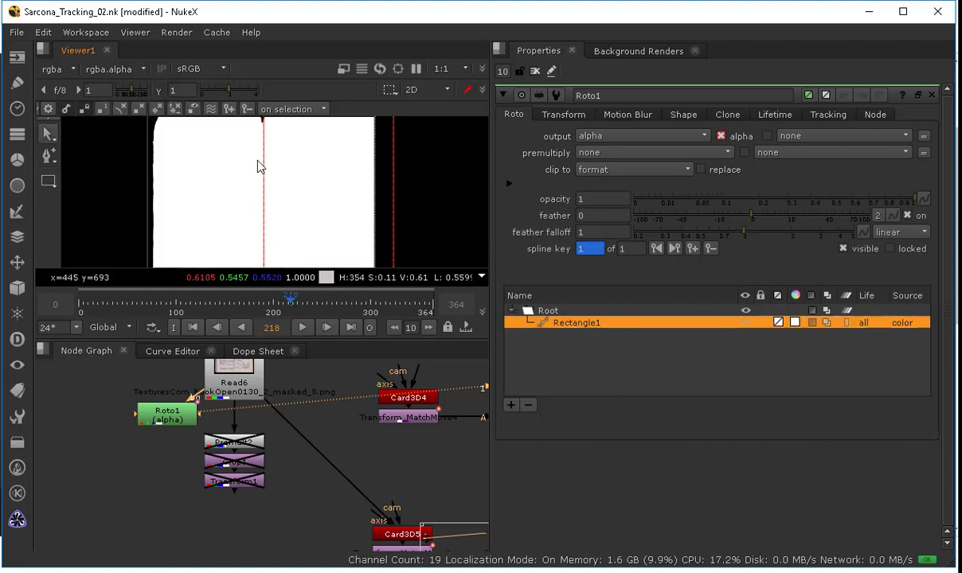
middle_drag(257, 161, 279, 222)
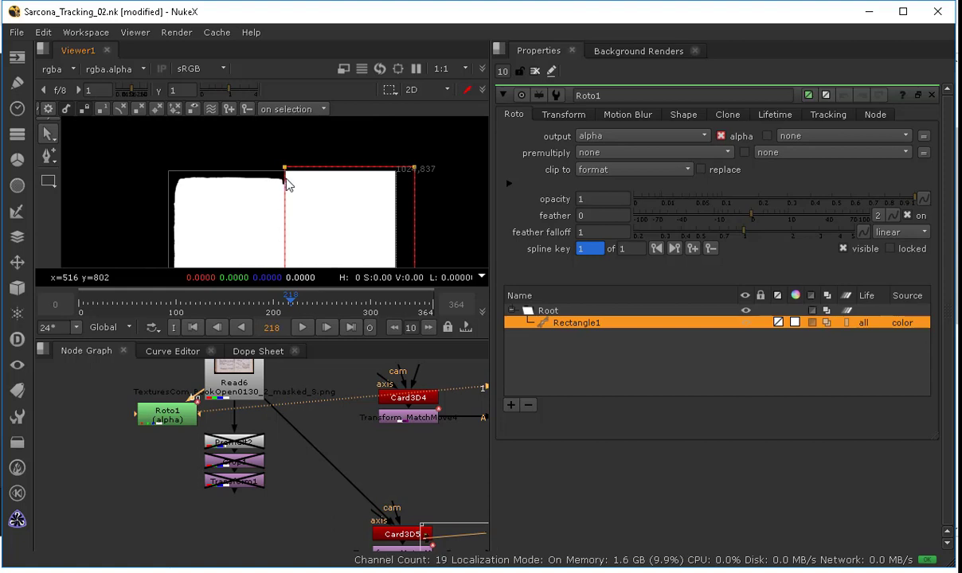
click(795, 324)
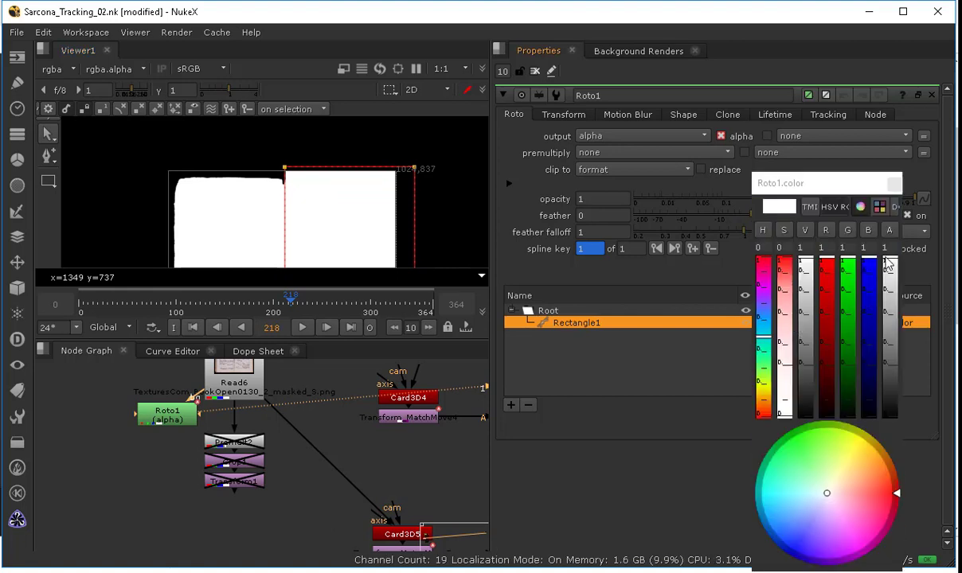
drag(889, 264, 902, 443)
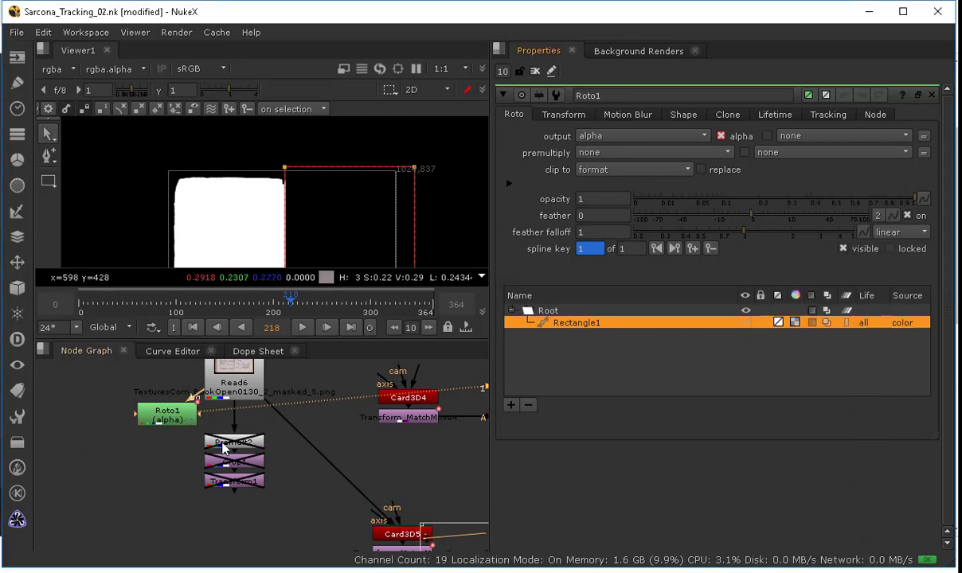
Step: Return the viewer to RGB and add a Premult node below the new Roto1
click(164, 416)
key(Tab)
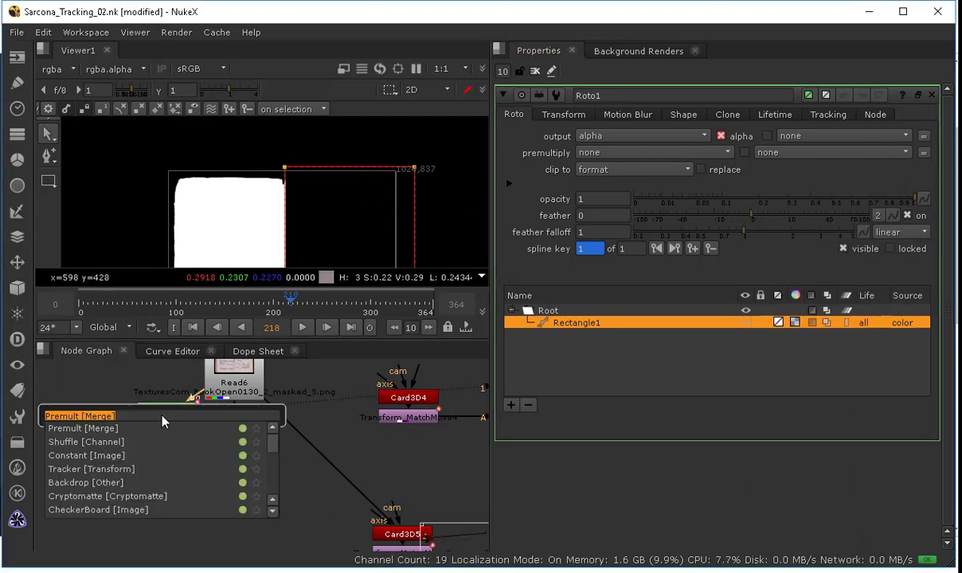
click(211, 184)
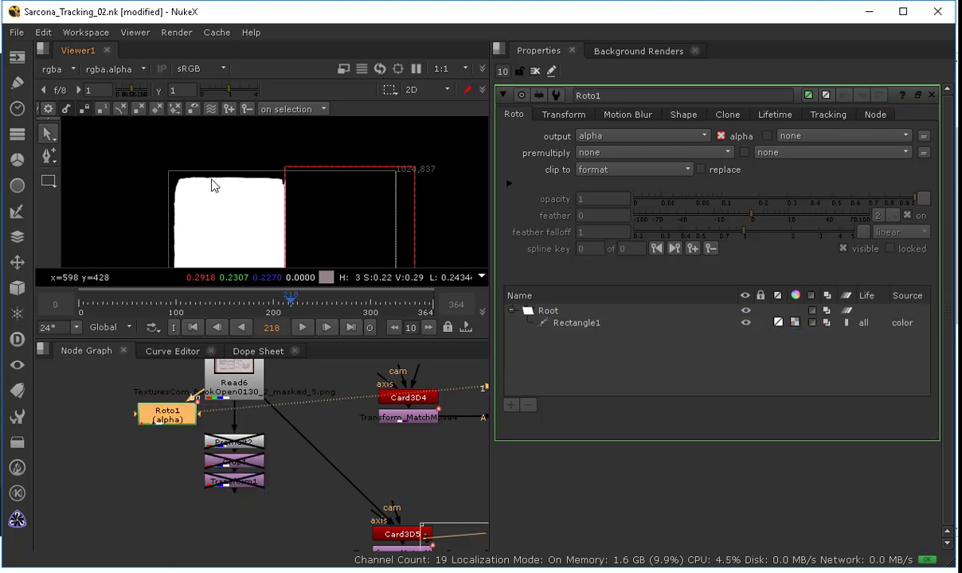
key(a)
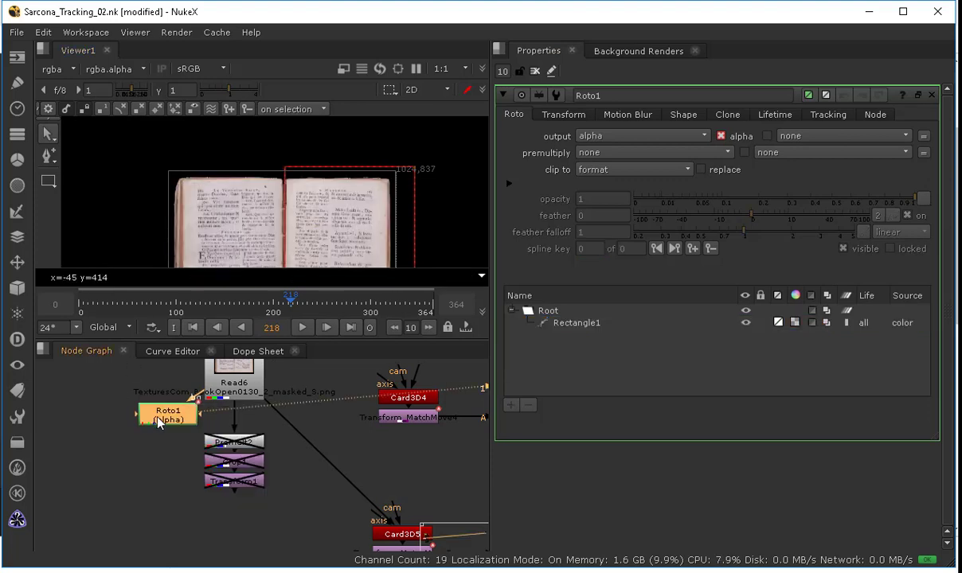
key(Tab)
text(premult)
key(Return)
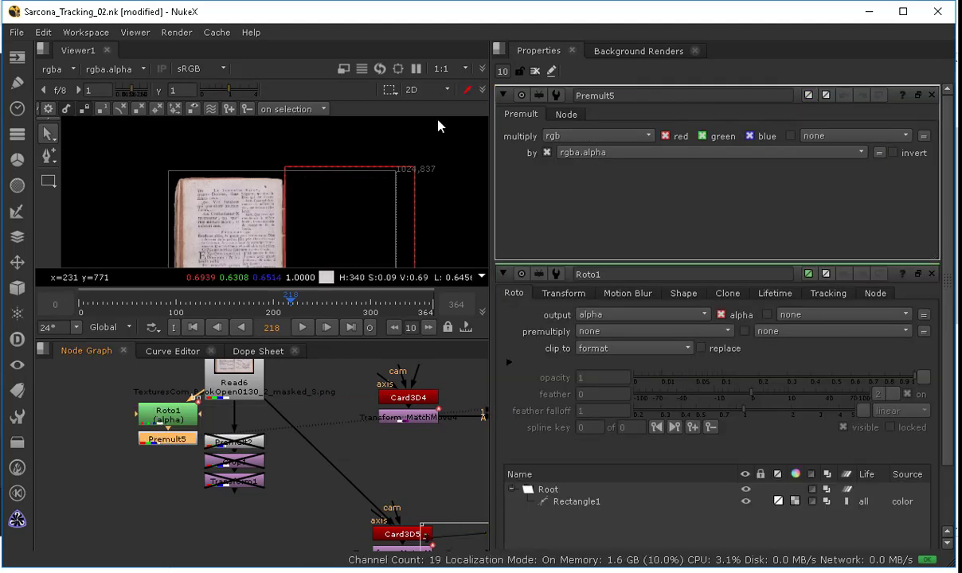
Step: Add a Crop node below Premult5
click(534, 71)
middle_drag(335, 177, 305, 134)
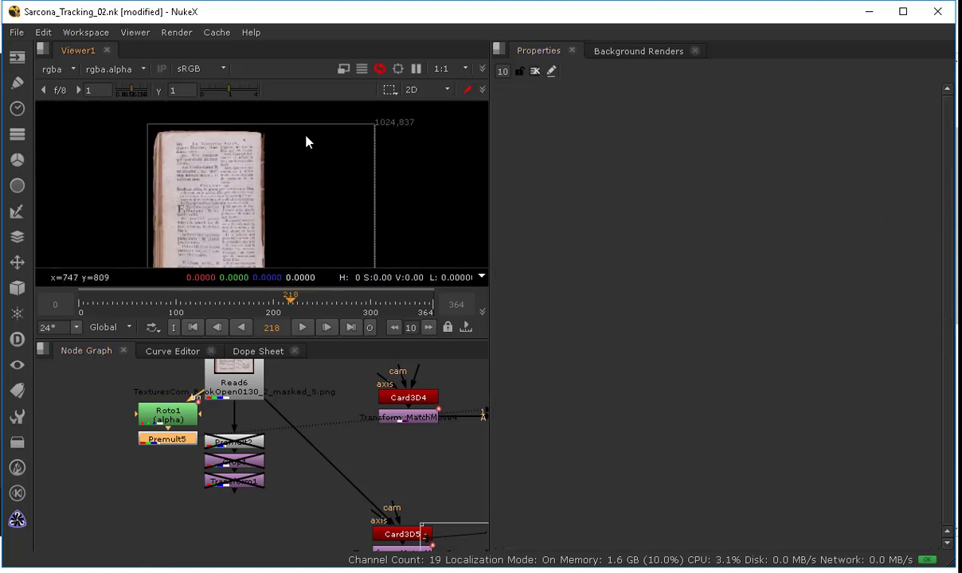
scroll(310, 166, down, 2)
middle_drag(309, 206, 302, 193)
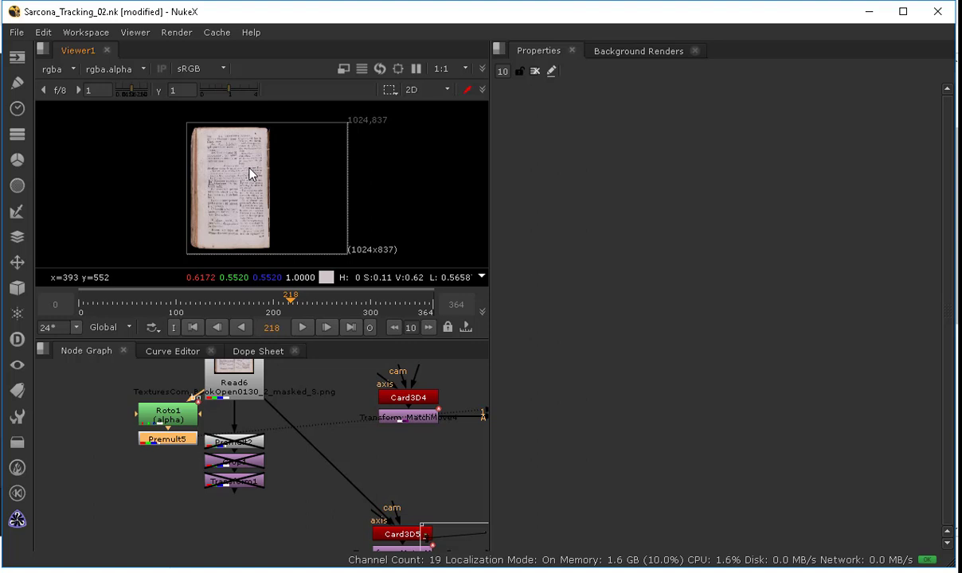
key(Tab)
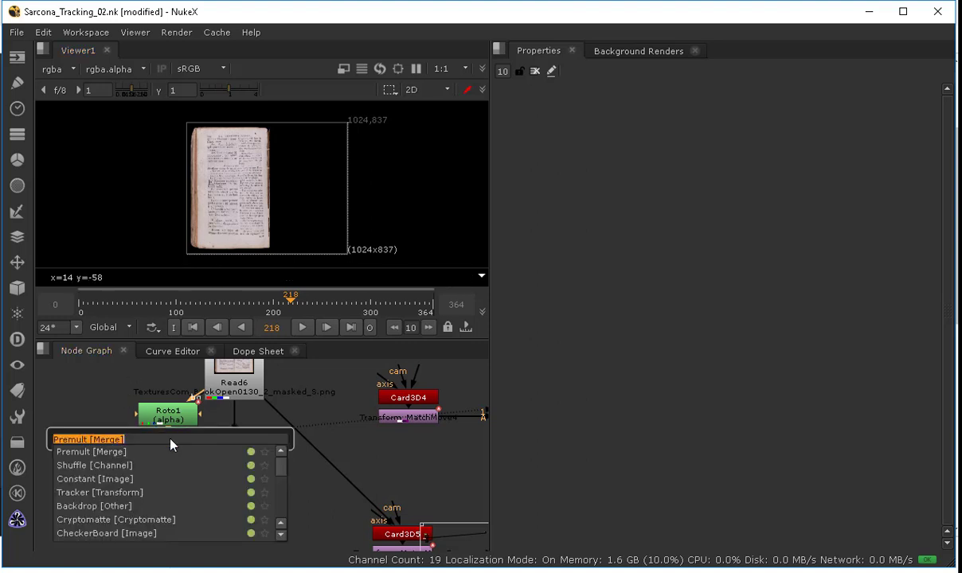
text(crop)
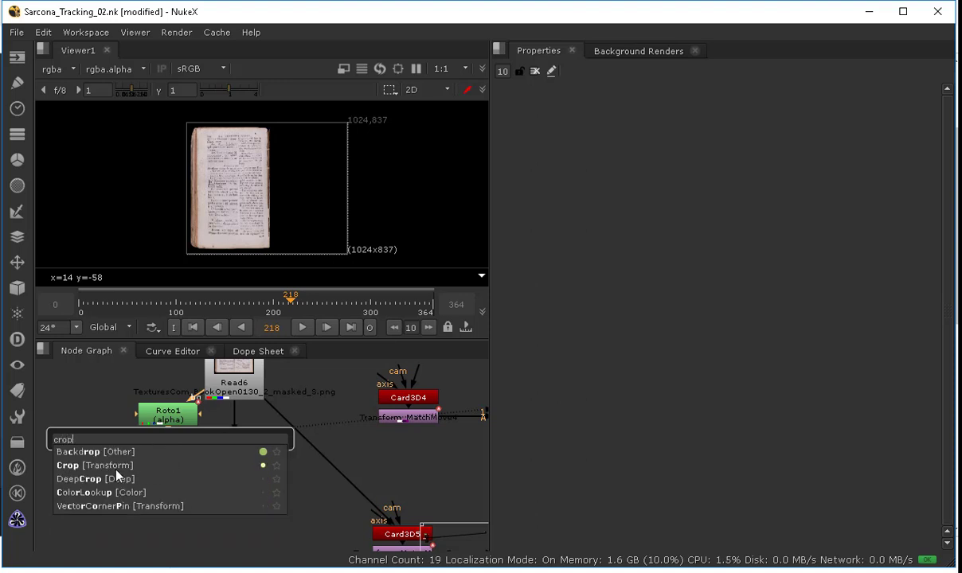
key(Return)
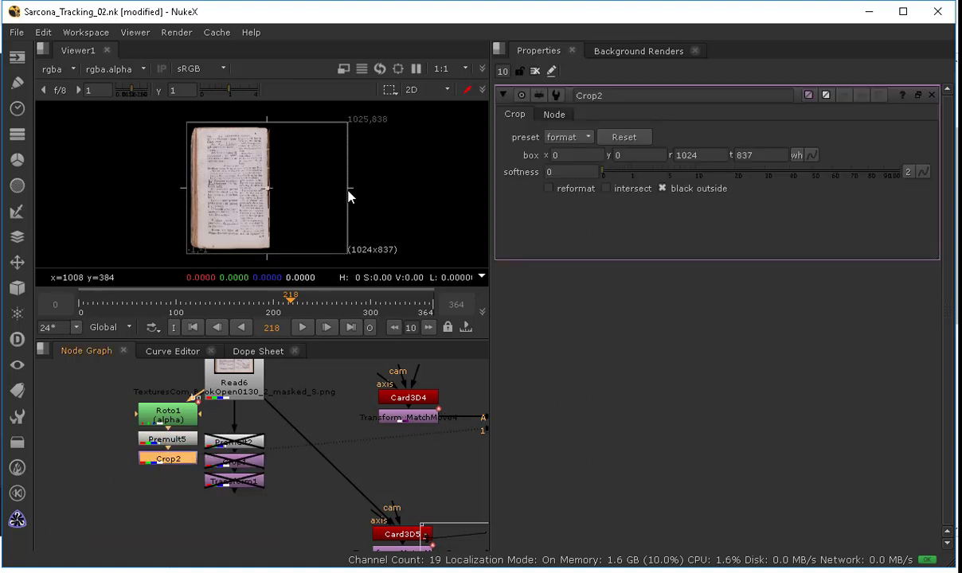
Step: Set Crop2's right edge to 548 and enable reformat so only the left book page remains
drag(348, 197, 276, 192)
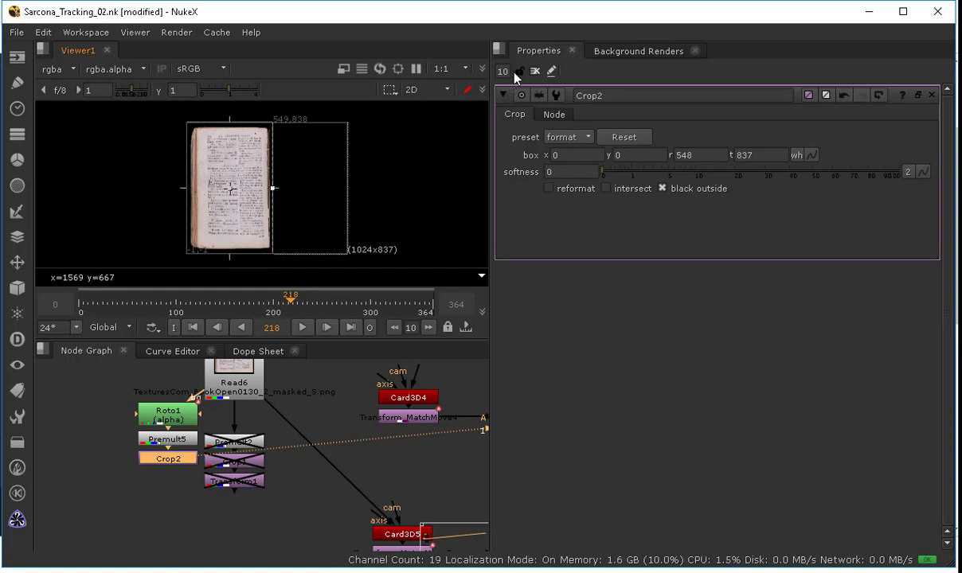
click(567, 194)
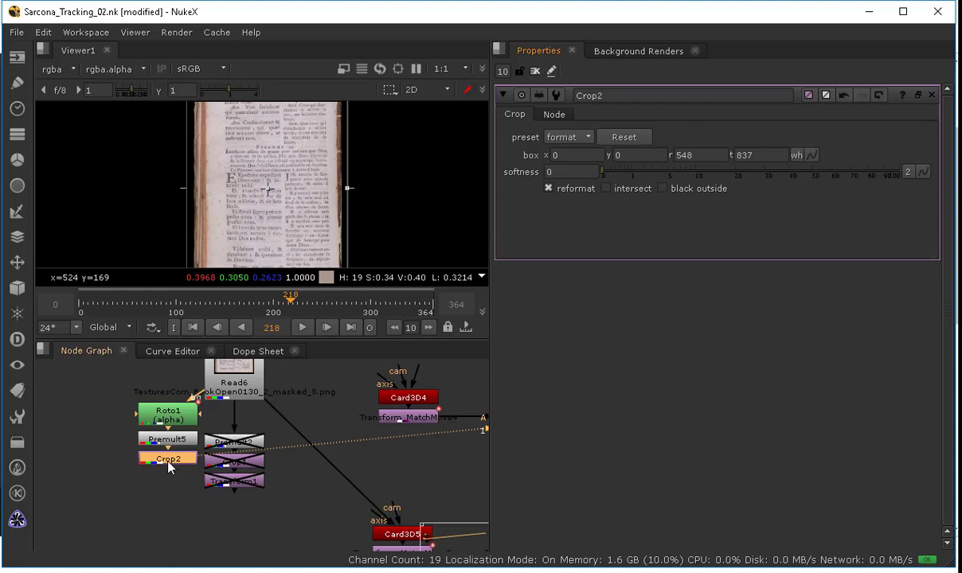
click(537, 72)
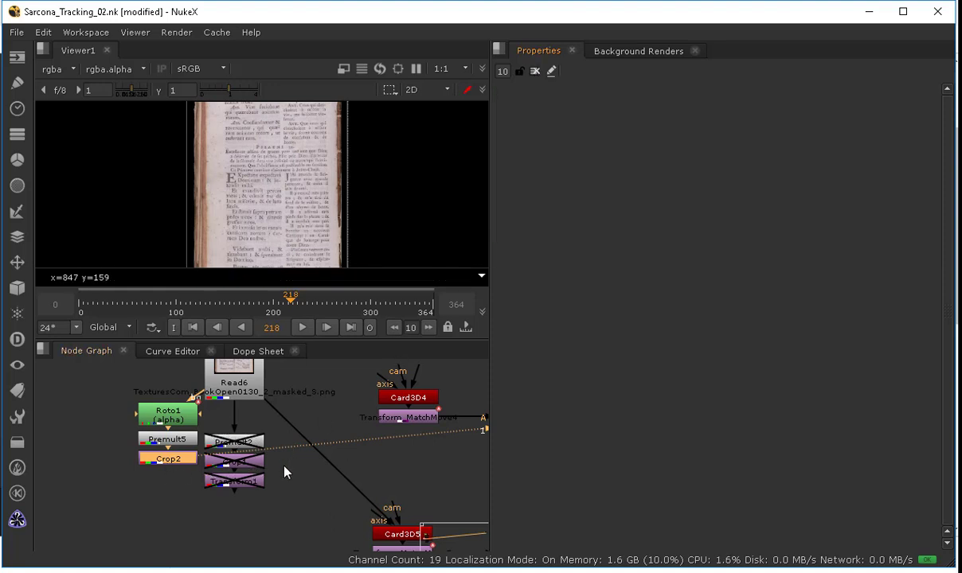
Step: Delete the disabled Premult, Crop and Transform nodes beside the texture chain
middle_drag(351, 471, 308, 421)
middle_drag(349, 491, 345, 549)
drag(220, 415, 123, 468)
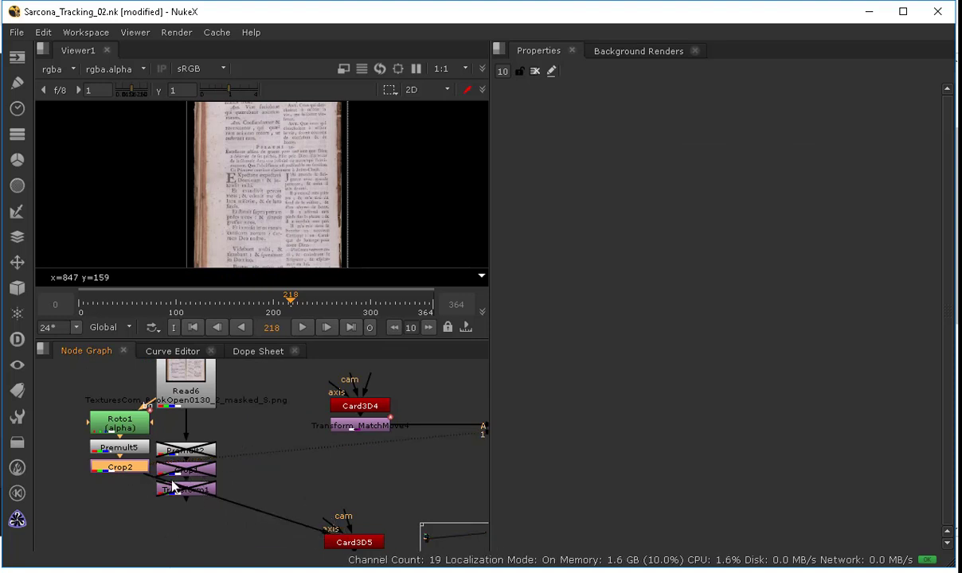
drag(237, 430, 153, 507)
key(Delete)
Step: Inspect the merge chain and view the composite output in the viewer
middle_drag(350, 481, 245, 462)
scroll(333, 489, down, 4)
middle_drag(307, 513, 330, 401)
scroll(348, 499, up, 2)
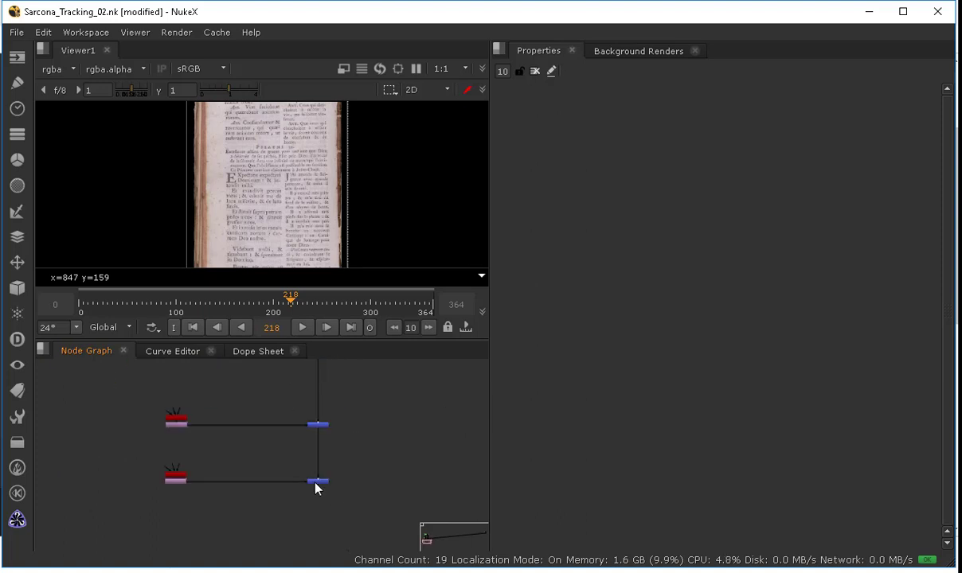
click(318, 481)
key(1)
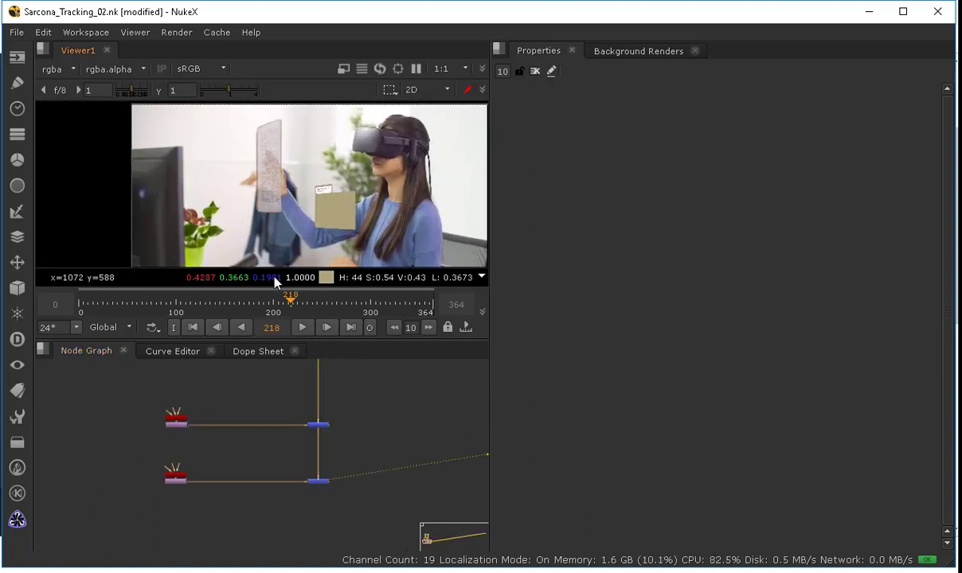
Step: Add a Transform node below Crop2
middle_drag(134, 368, 288, 519)
scroll(307, 505, up, 6)
mouse_move(385, 516)
mouse_down()
mouse_move(385, 495)
mouse_move(385, 505)
mouse_up()
click(145, 440)
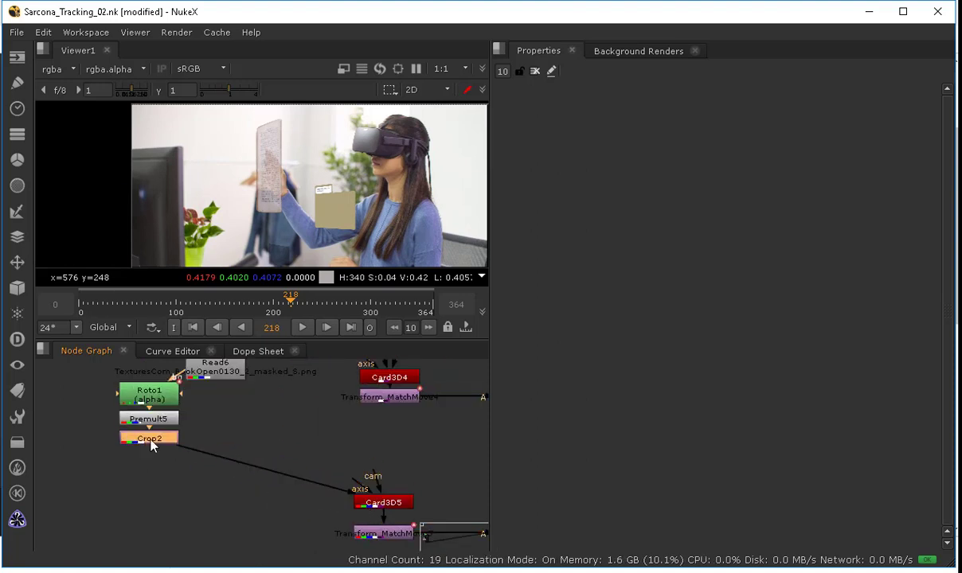
key(t)
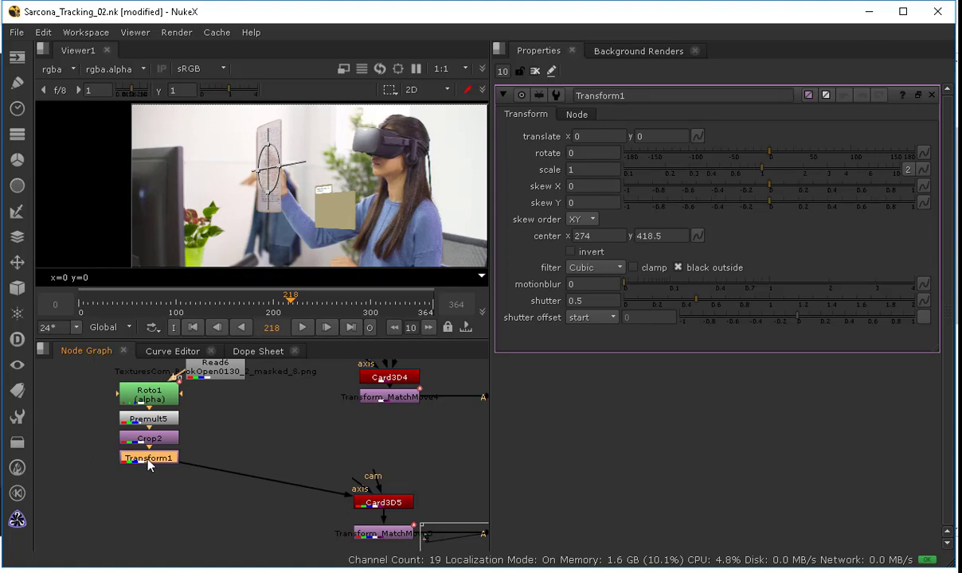
Step: Set Transform1's scale to 0.6
double_click(575, 168)
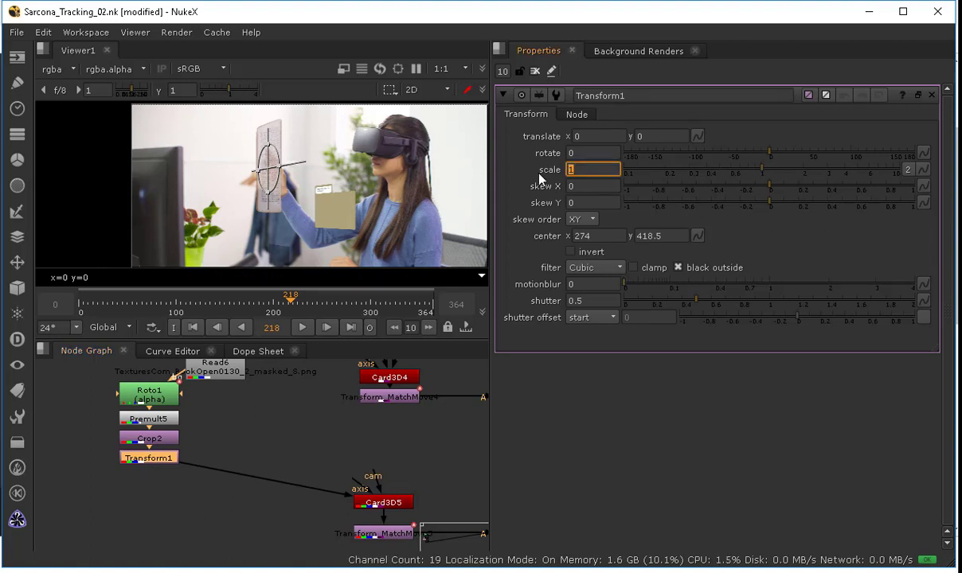
text(0.5)
key(Return)
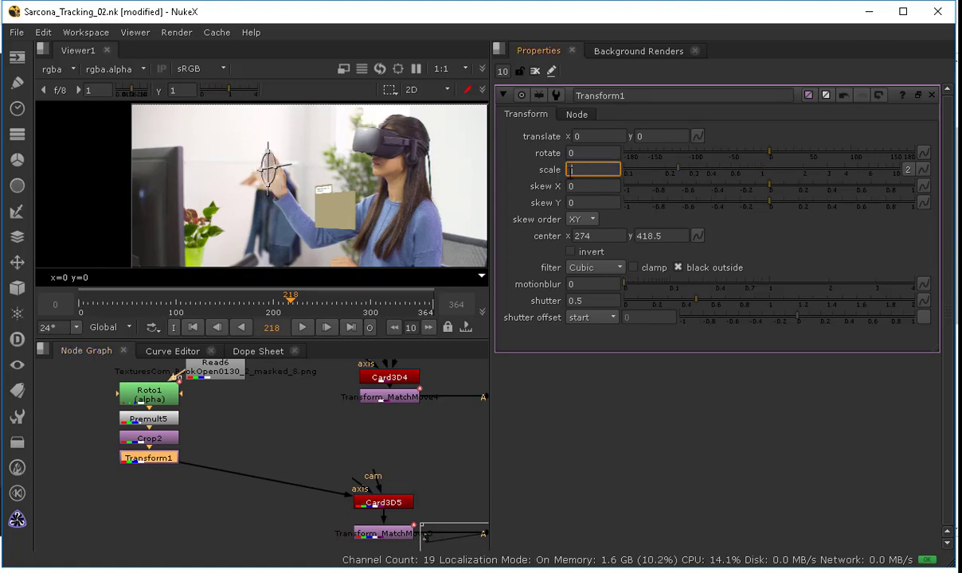
text(0.8)
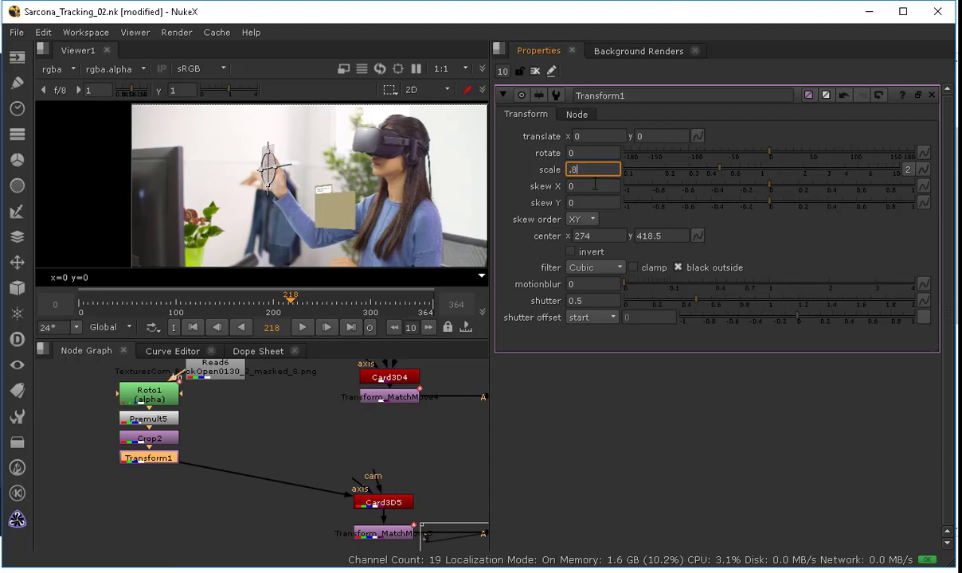
key(Return)
text(0.6)
key(Return)
click(535, 71)
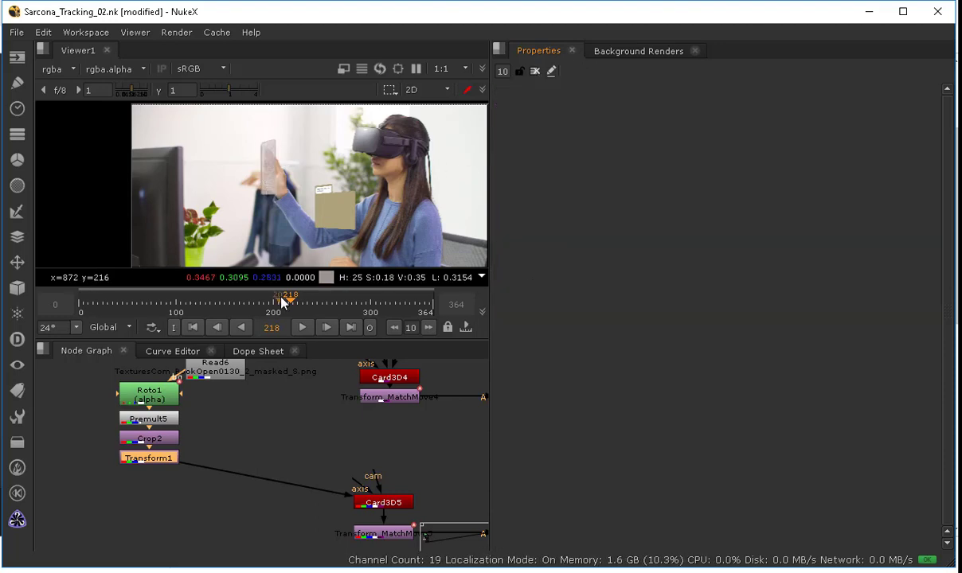
Step: Copy the Read6 texture chain, paste a duplicate and connect its Transform2 output to Card3D4
scroll(263, 191, up, 6)
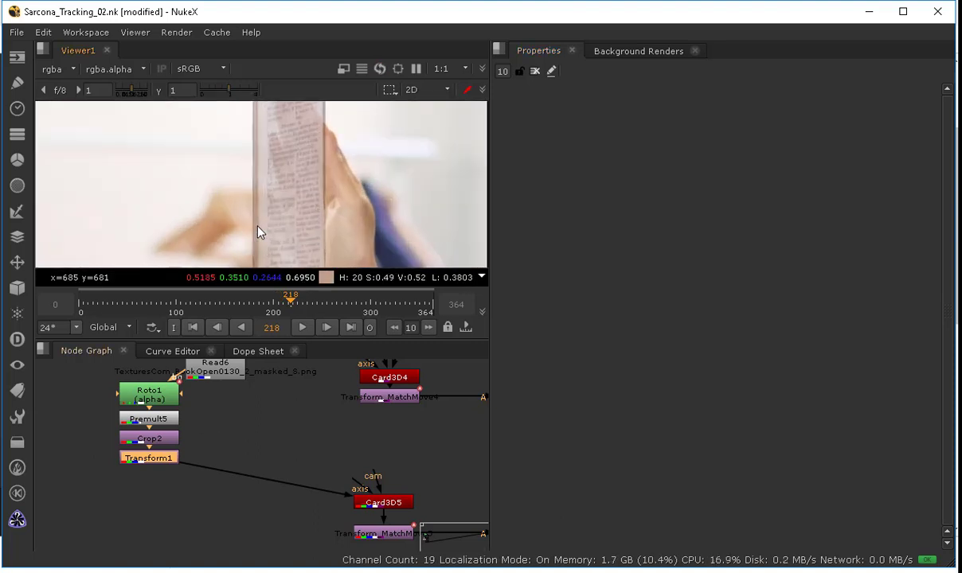
scroll(269, 219, down, 5)
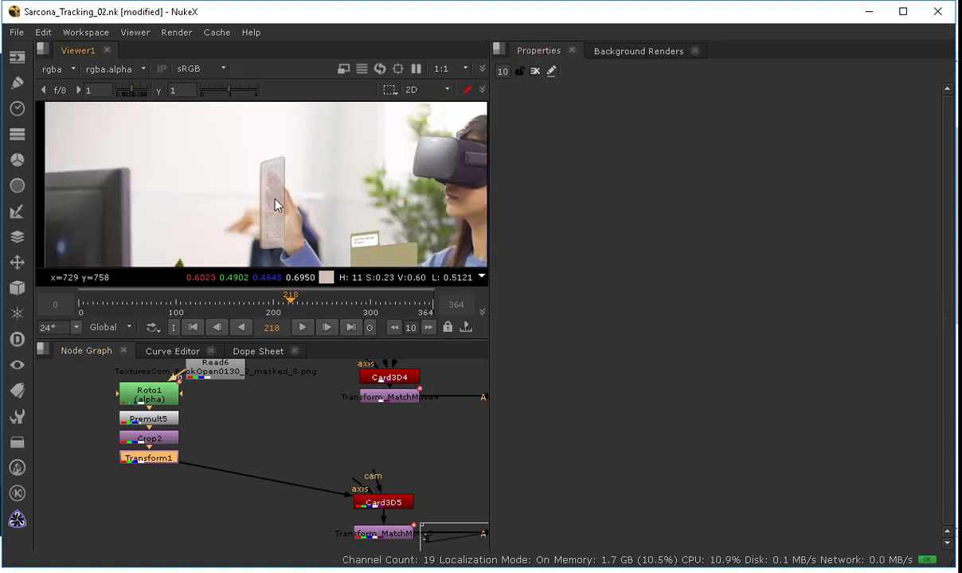
middle_drag(245, 434, 264, 470)
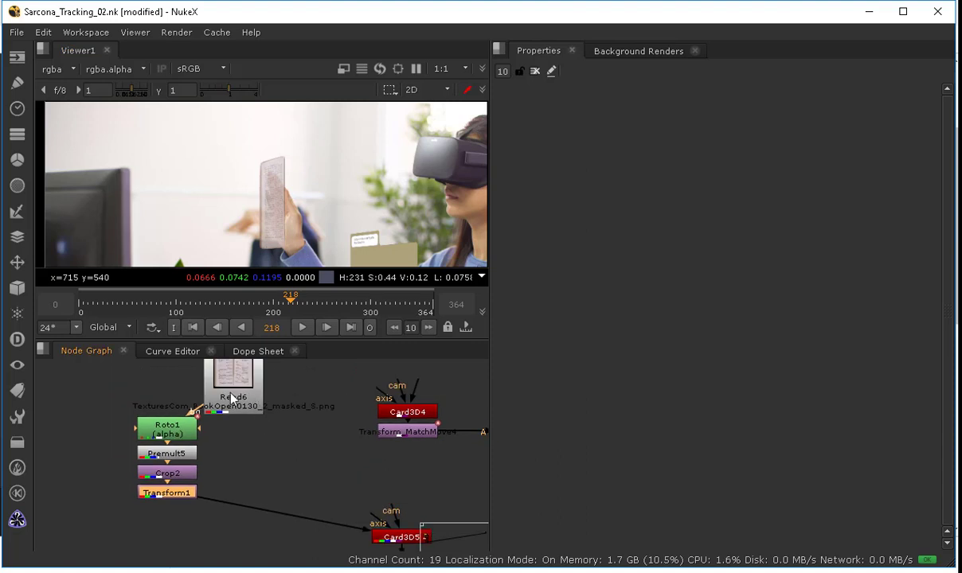
drag(231, 396, 170, 388)
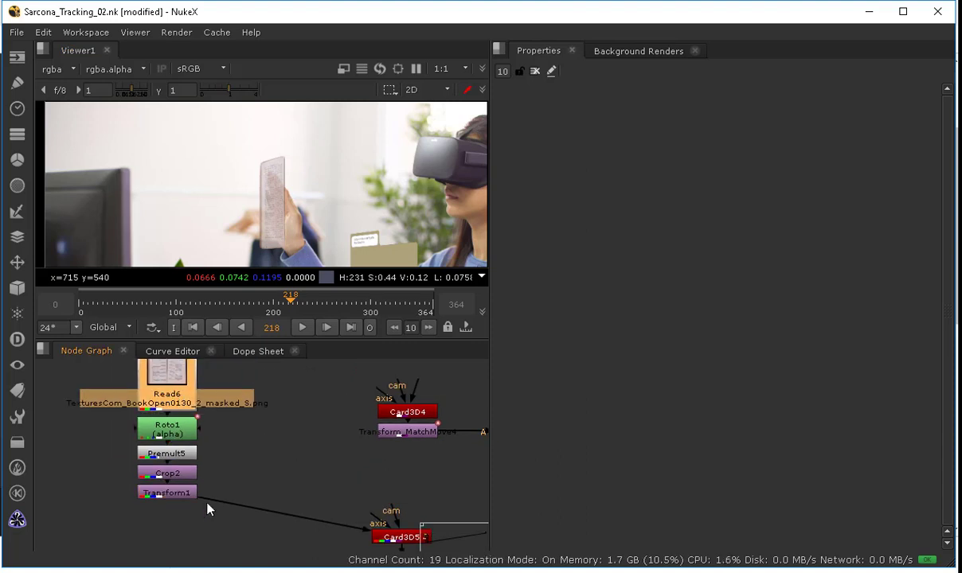
drag(214, 515, 128, 379)
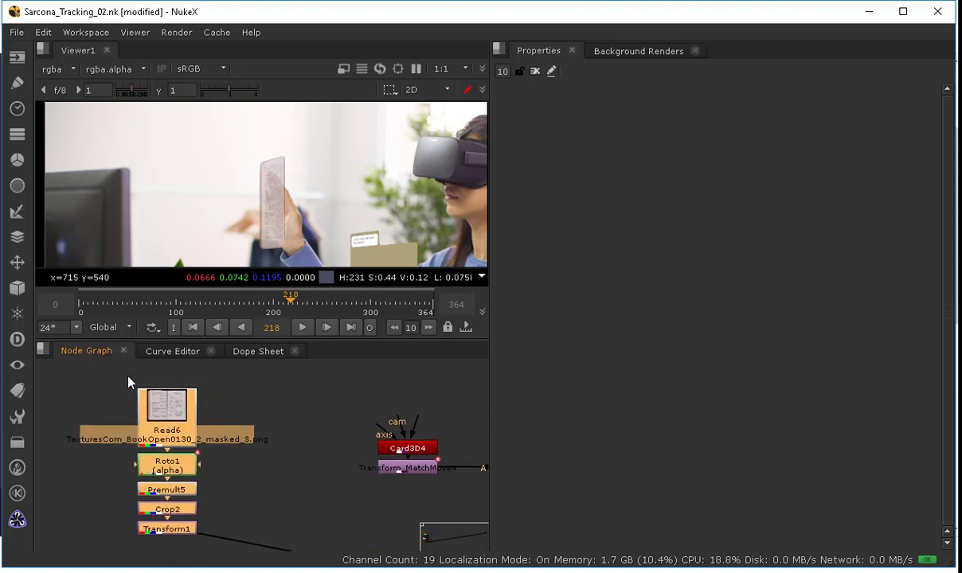
key(ctrl+c)
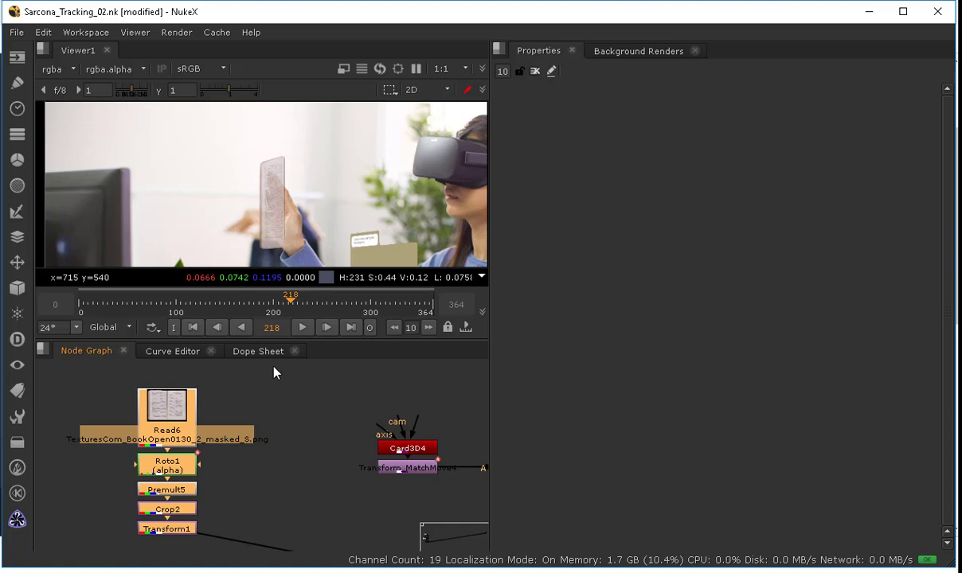
middle_drag(311, 411, 285, 507)
click(285, 465)
key(ctrl+v)
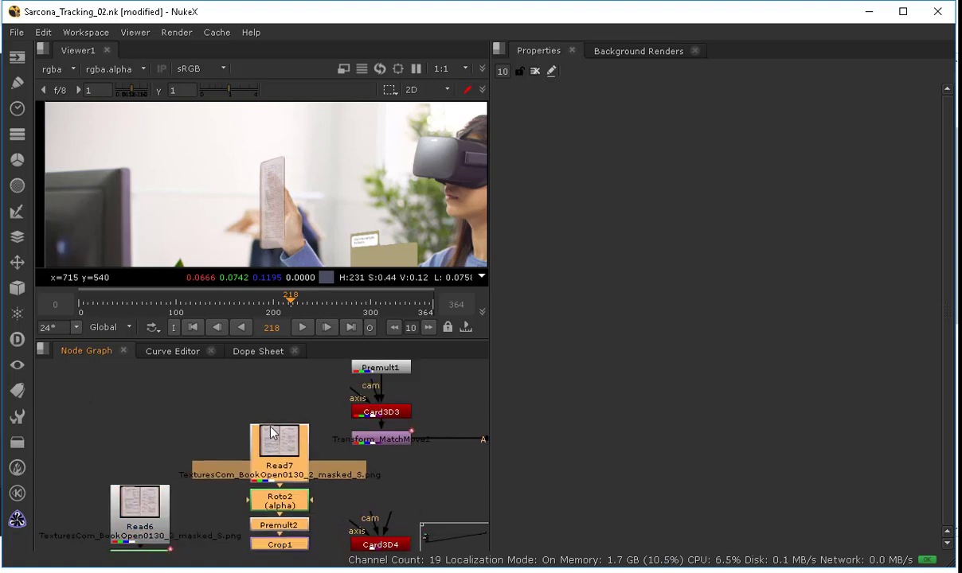
click(382, 509)
drag(390, 523, 270, 512)
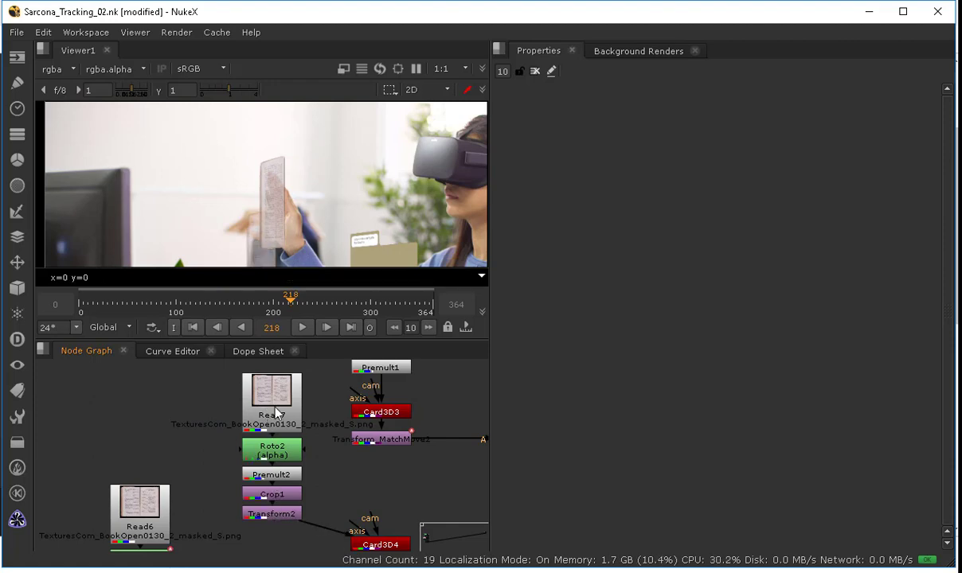
Step: Move Roto2's rectangle from the right page onto the left page of the book
double_click(272, 451)
key(1)
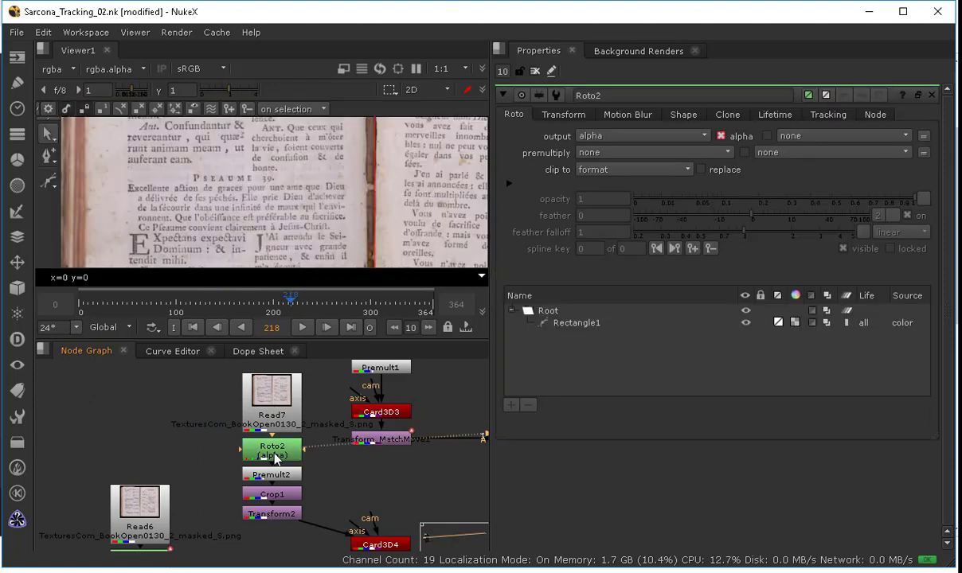
scroll(307, 211, down, 3)
scroll(281, 168, down, 3)
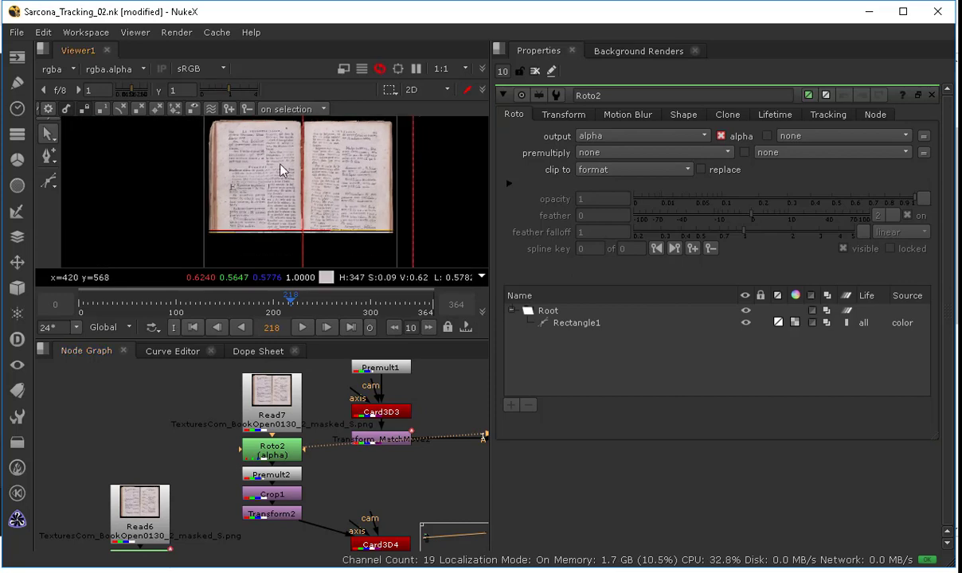
drag(357, 191, 365, 256)
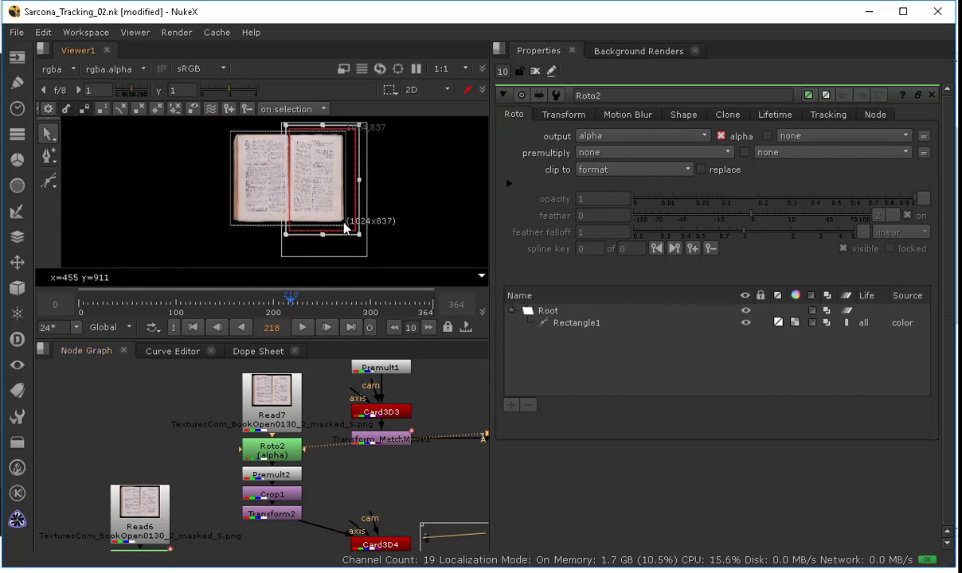
scroll(320, 171, up, 3)
drag(319, 175, 208, 176)
click(535, 71)
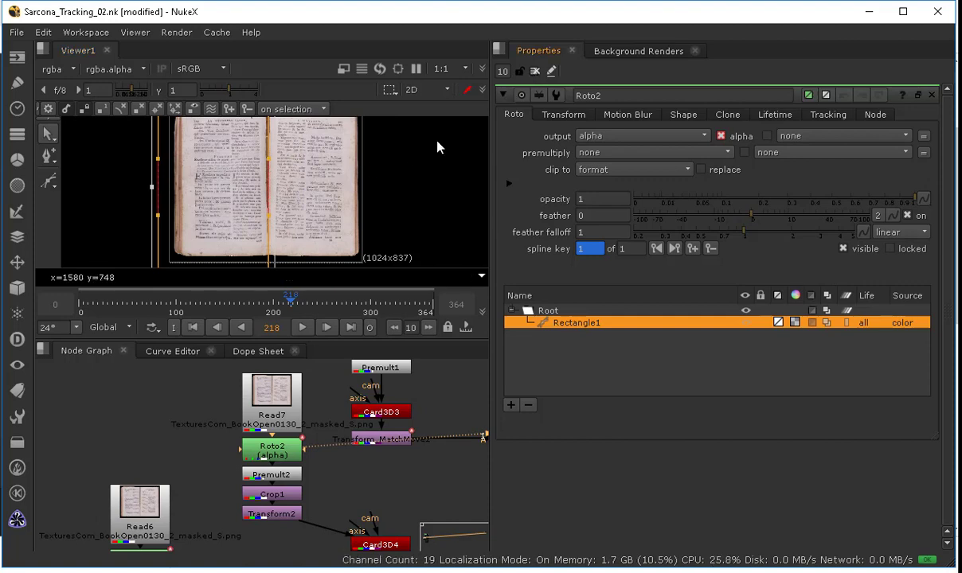
Step: Set Crop1's box to x 520 and r 1024 so the copy keeps only the right page
click(275, 495)
double_click(275, 495)
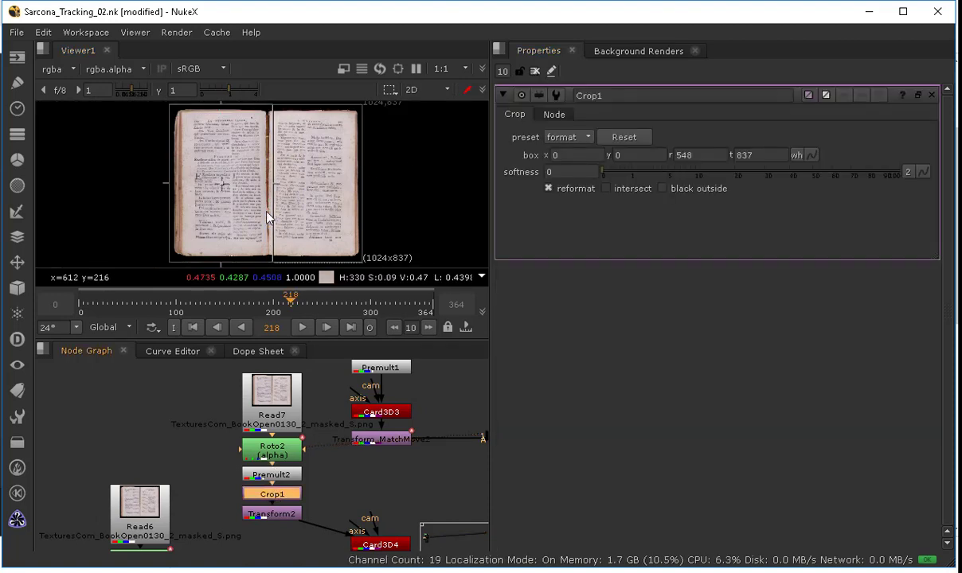
drag(362, 189, 361, 189)
drag(168, 190, 267, 183)
Step: View the Merge4 and Merge5 outputs to check both tracked book cards in the shot
middle_drag(248, 471, 90, 443)
click(350, 483)
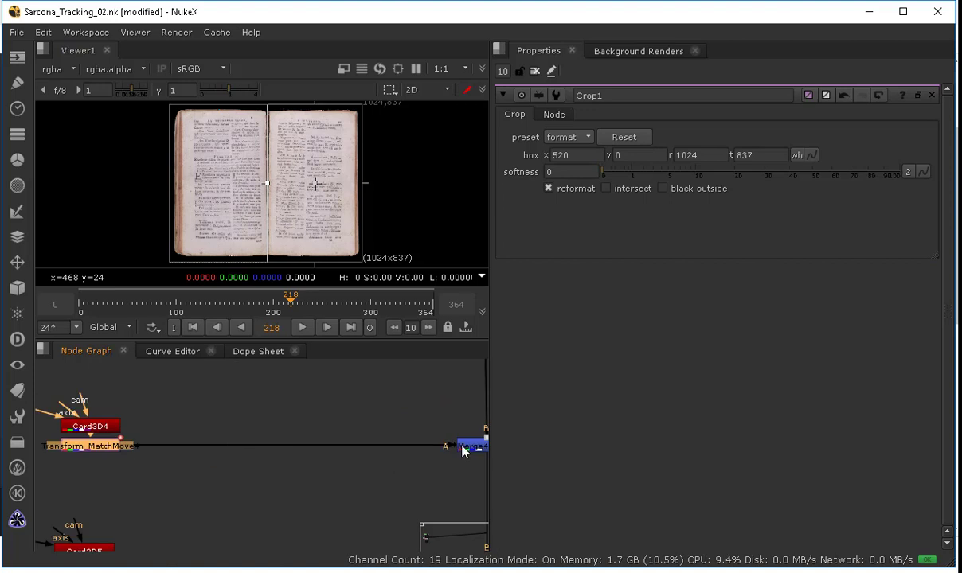
click(466, 448)
key(1)
scroll(243, 173, up, 3)
scroll(241, 172, up, 2)
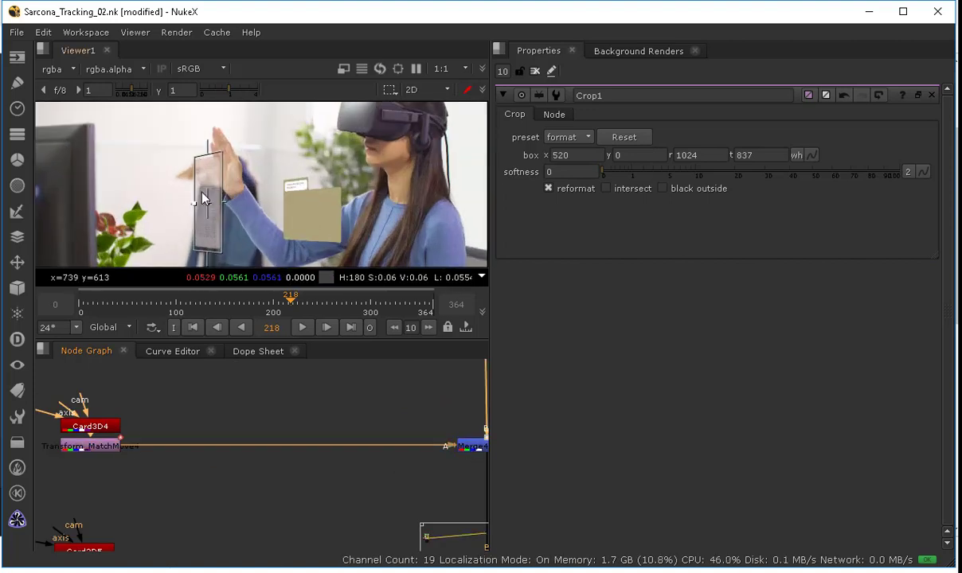
middle_drag(296, 427, 123, 347)
click(341, 509)
key(1)
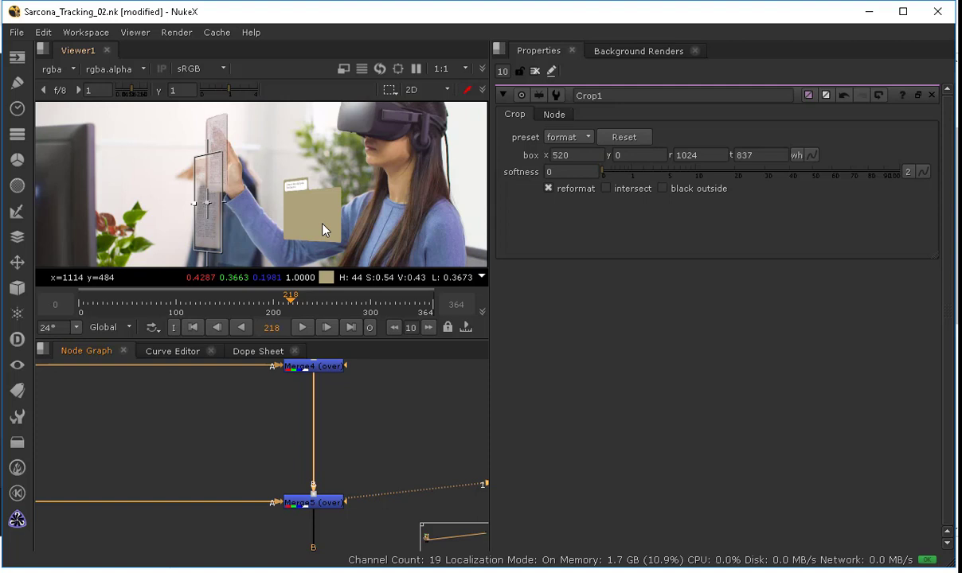
Step: Rearrange the node graph, moving Card3D4 and its MatchMove transform under the duplicated texture chain
middle_drag(174, 427, 385, 465)
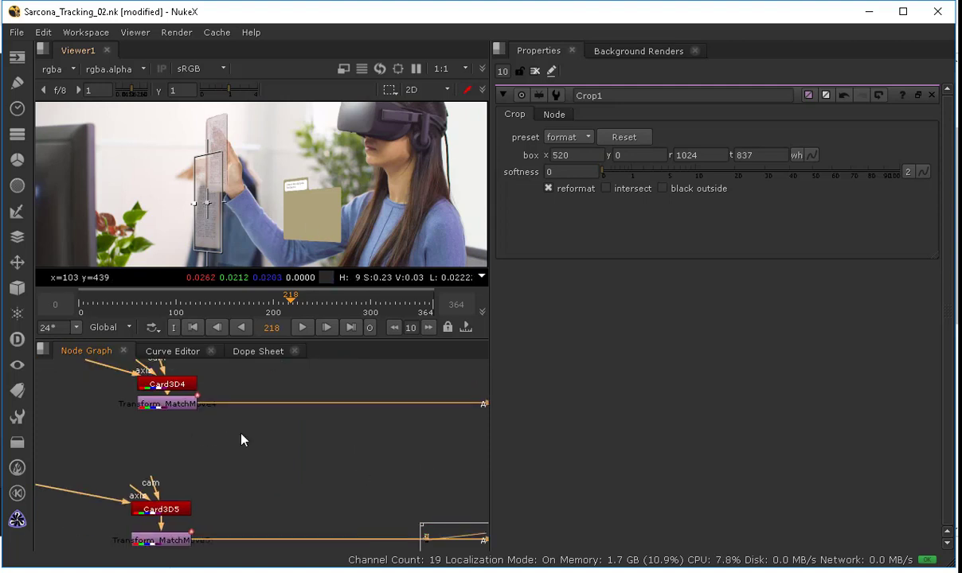
middle_drag(242, 435, 234, 468)
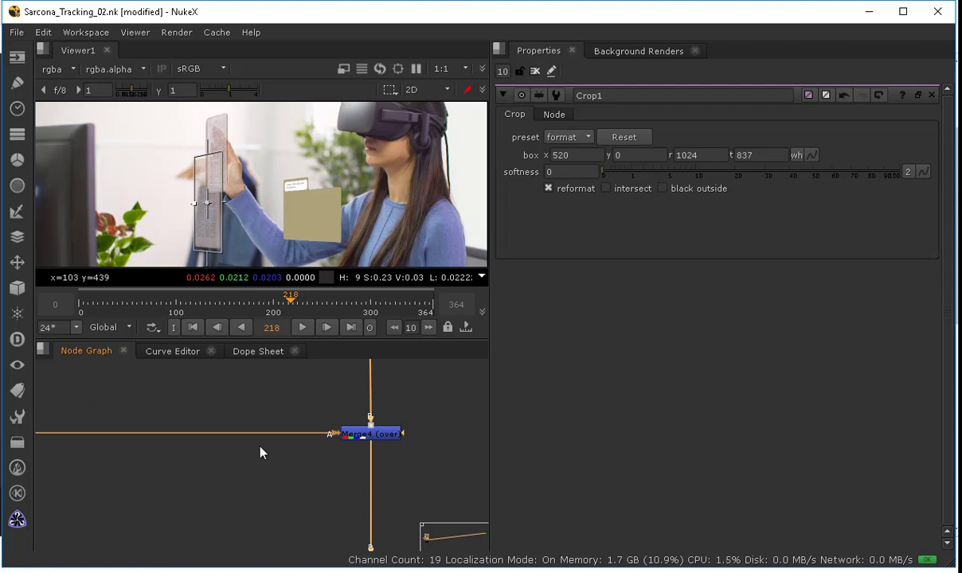
middle_drag(256, 398, 380, 436)
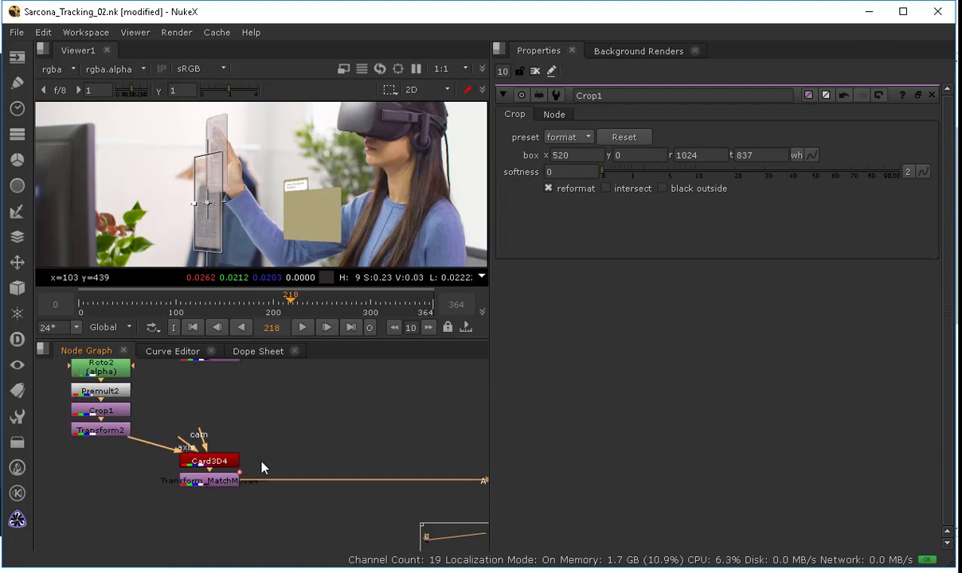
drag(263, 442, 119, 508)
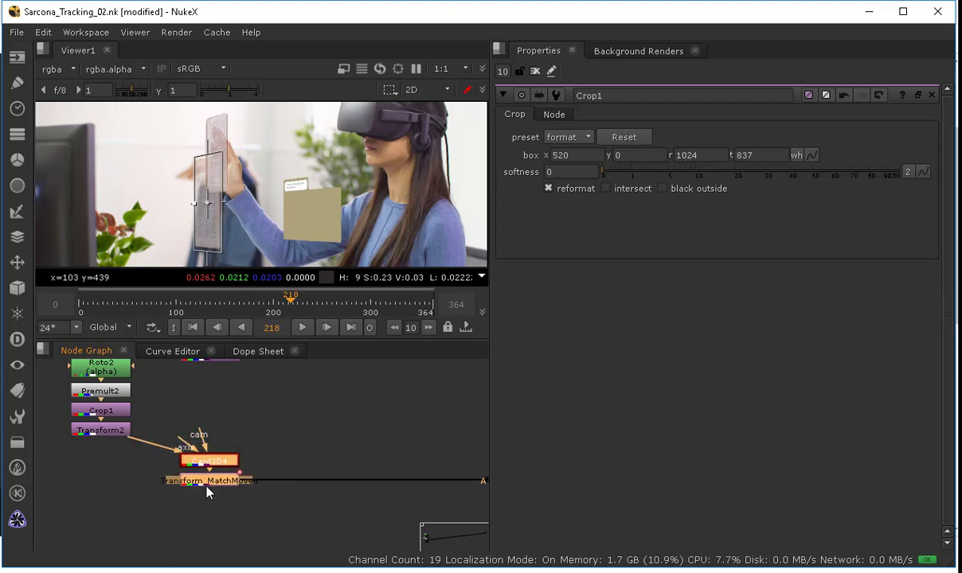
drag(206, 486, 108, 487)
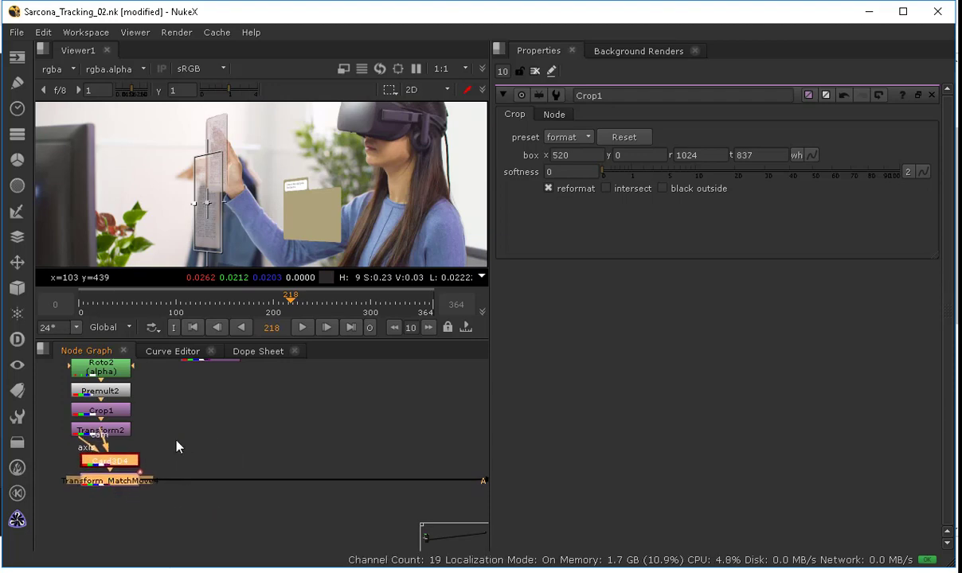
key(space)
middle_drag(272, 281, 251, 384)
scroll(252, 378, down, 1)
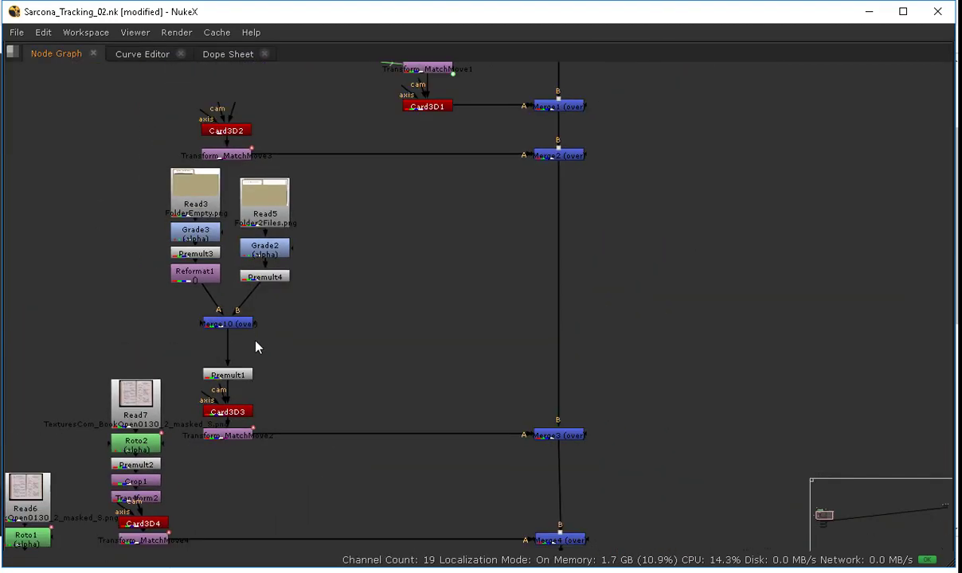
middle_drag(327, 249, 377, 94)
drag(205, 386, 197, 370)
middle_drag(239, 394, 275, 320)
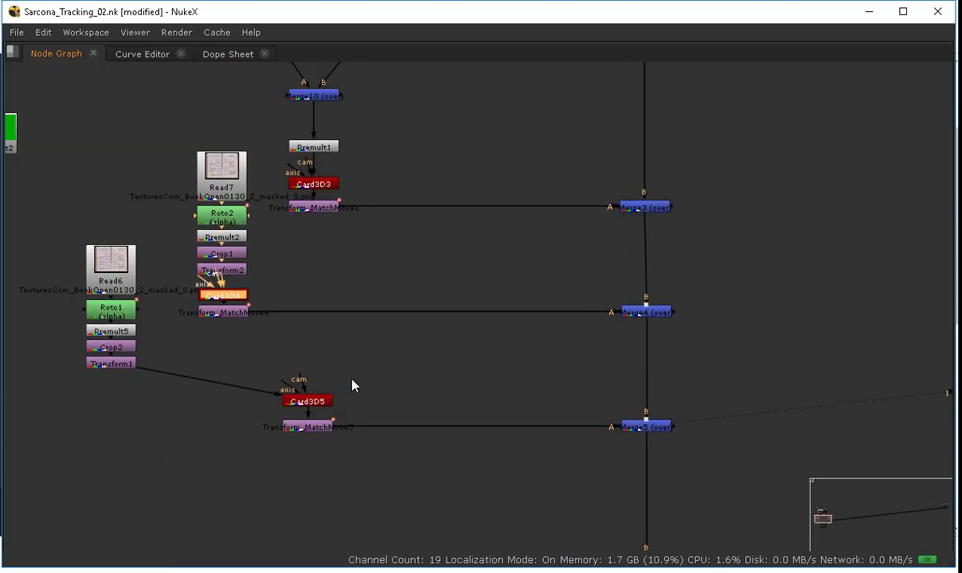
Step: Move Card3D5 and its MatchMove transform under the Read6 texture chain and line the stack up beside Read7's chain
drag(355, 379, 227, 460)
drag(283, 427, 108, 430)
drag(46, 222, 157, 455)
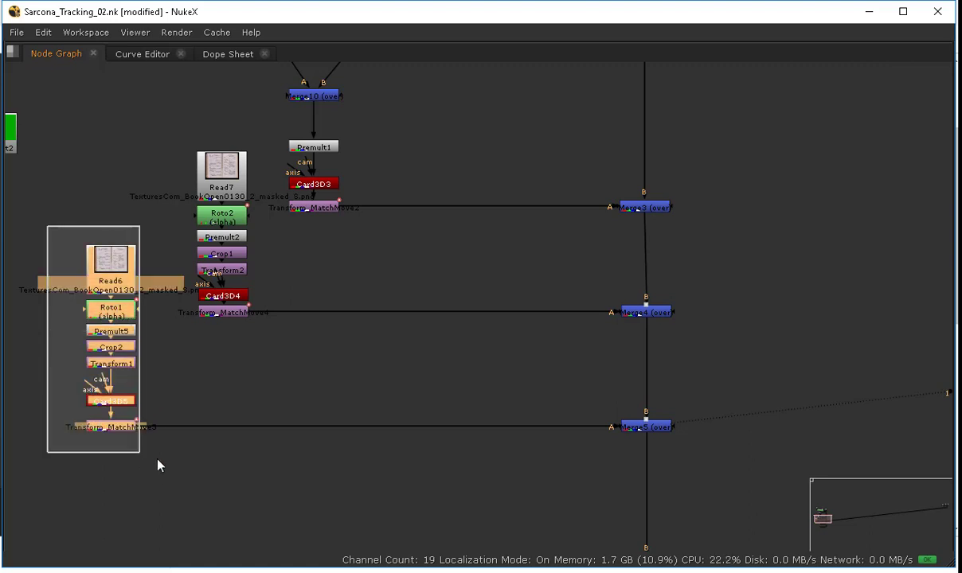
drag(118, 399, 265, 548)
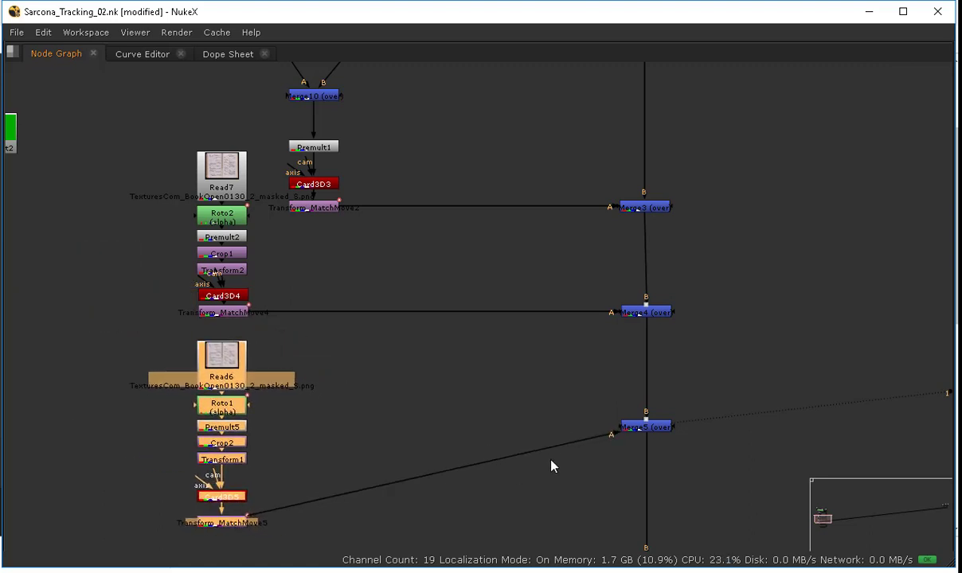
Step: Move Merge5 further down the merge spine below Merge4
drag(642, 428, 647, 524)
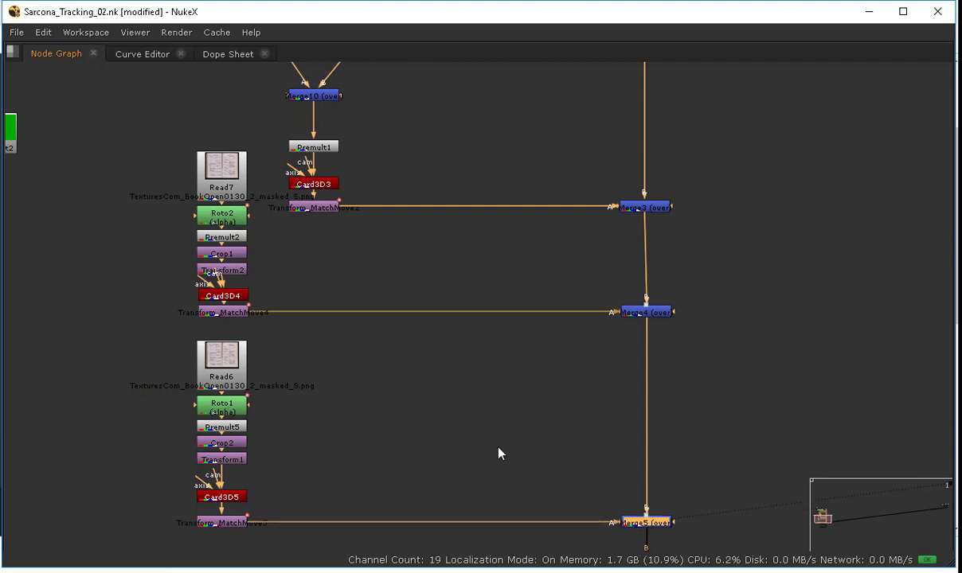
click(431, 390)
key(f)
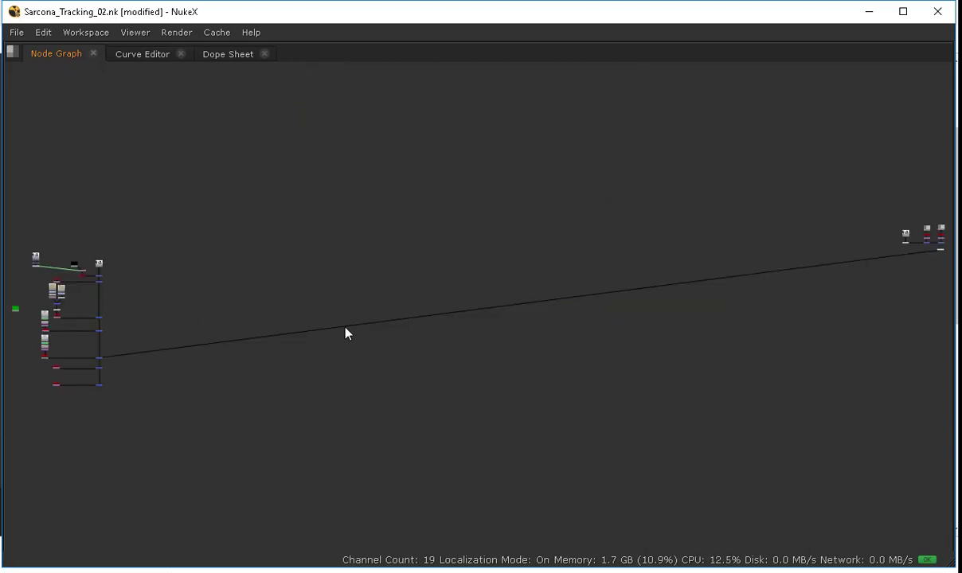
Step: Open Merge4's properties and set its mix to 1
middle_drag(107, 248, 349, 264)
drag(224, 235, 422, 477)
key(f)
key(space)
middle_drag(397, 385, 104, 487)
scroll(358, 479, up, 2)
scroll(326, 466, up, 3)
click(336, 420)
middle_drag(337, 420, 143, 448)
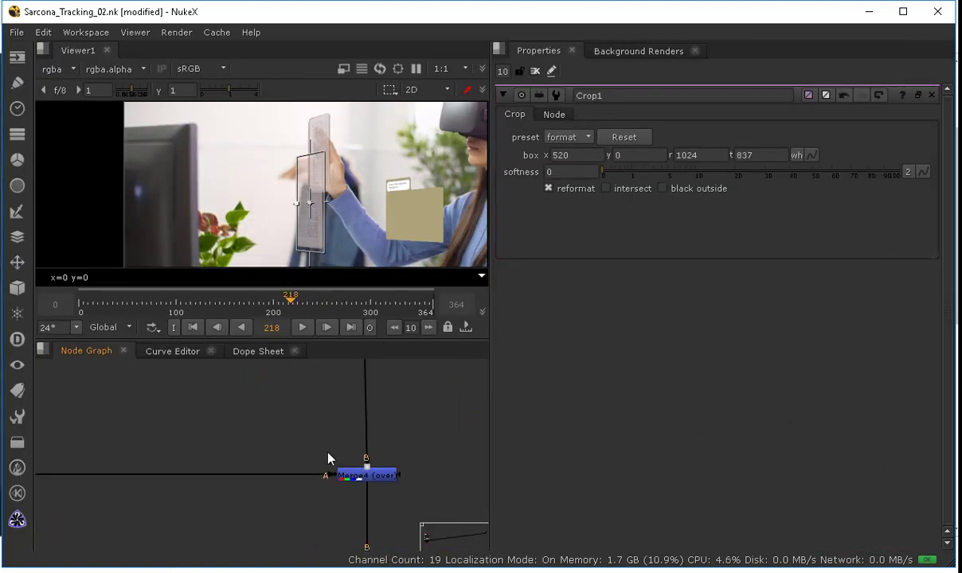
double_click(370, 479)
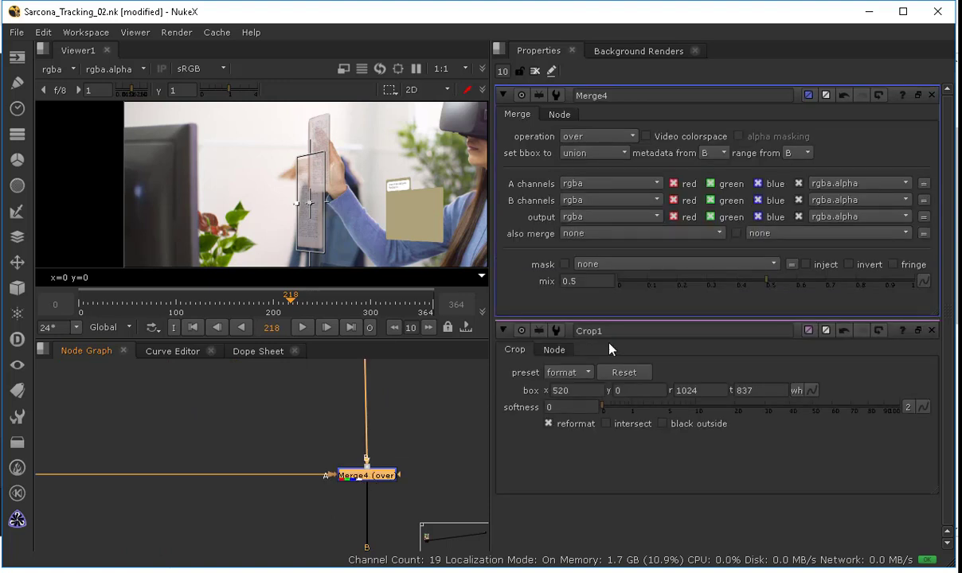
drag(767, 281, 629, 281)
drag(852, 275, 928, 282)
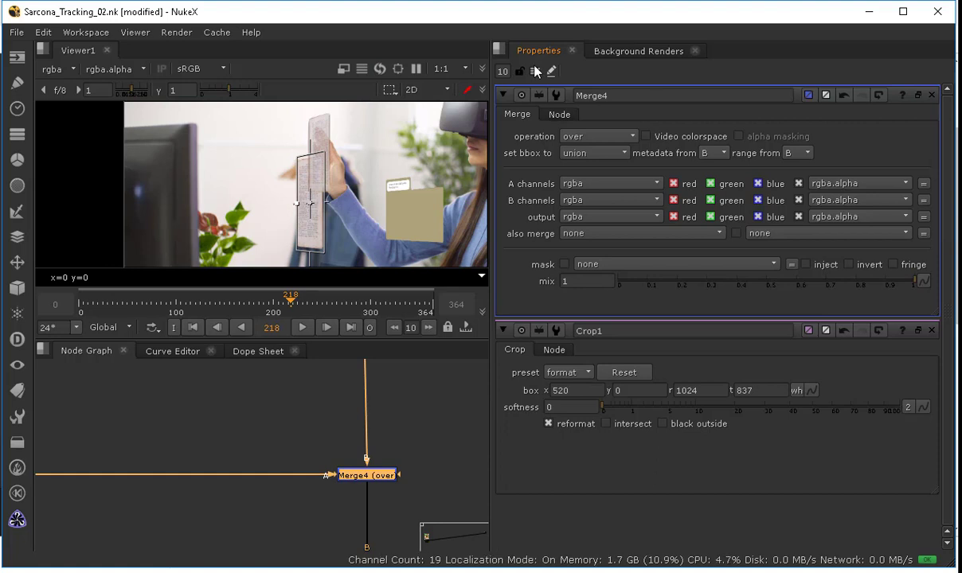
Step: Scrub through the shot to review Merge4's tracked page card in the viewer
click(536, 70)
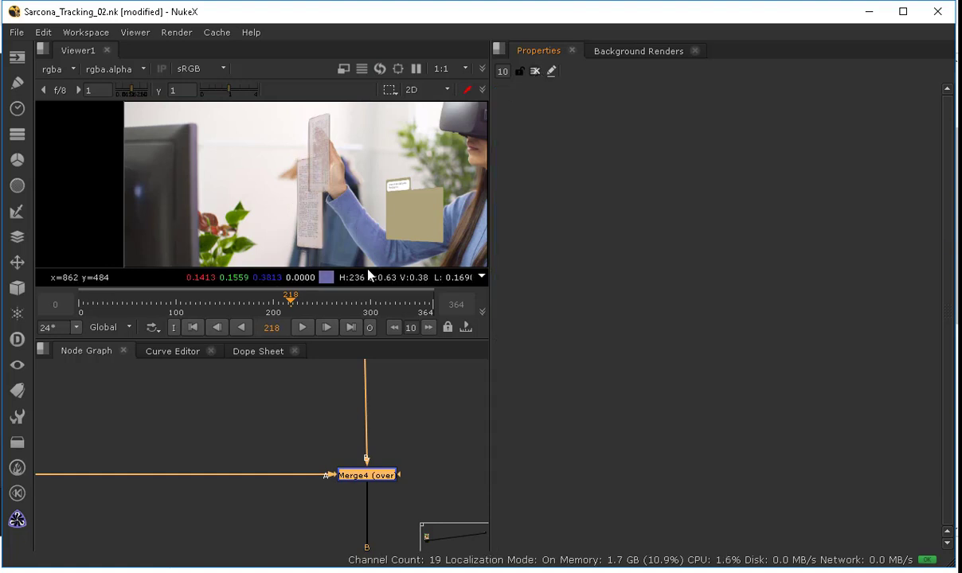
double_click(380, 478)
drag(290, 301, 251, 309)
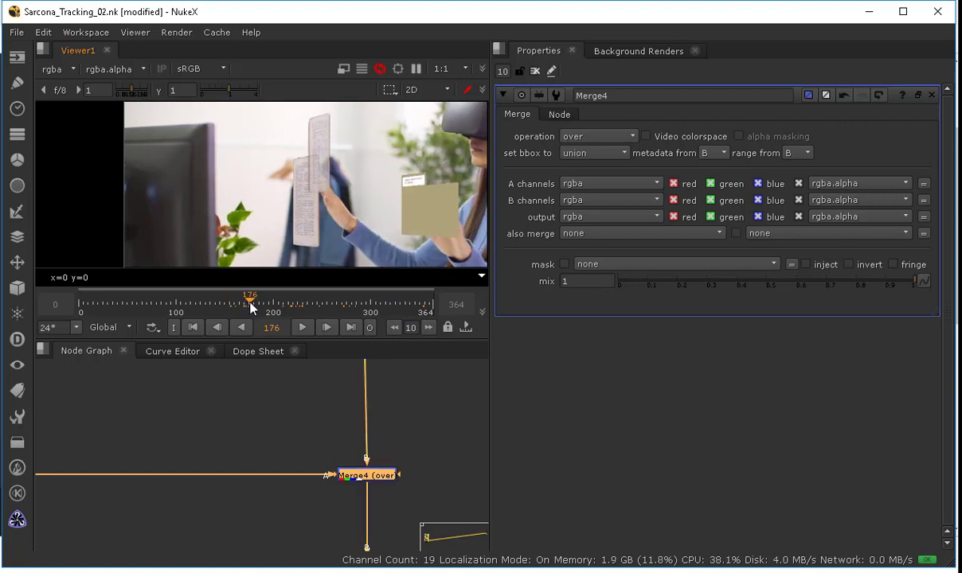
click(197, 411)
middle_drag(158, 388, 346, 399)
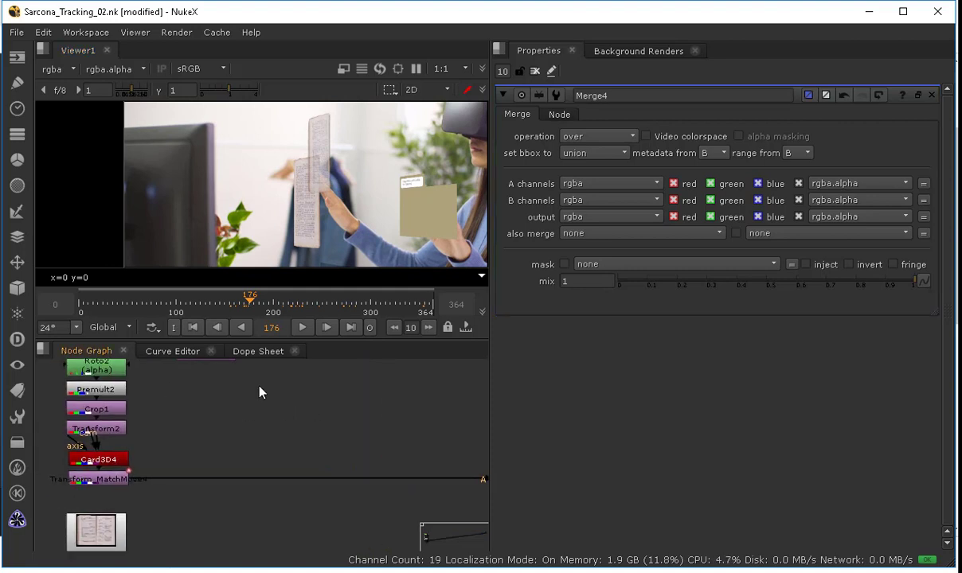
middle_drag(260, 387, 237, 369)
middle_drag(288, 410, 357, 449)
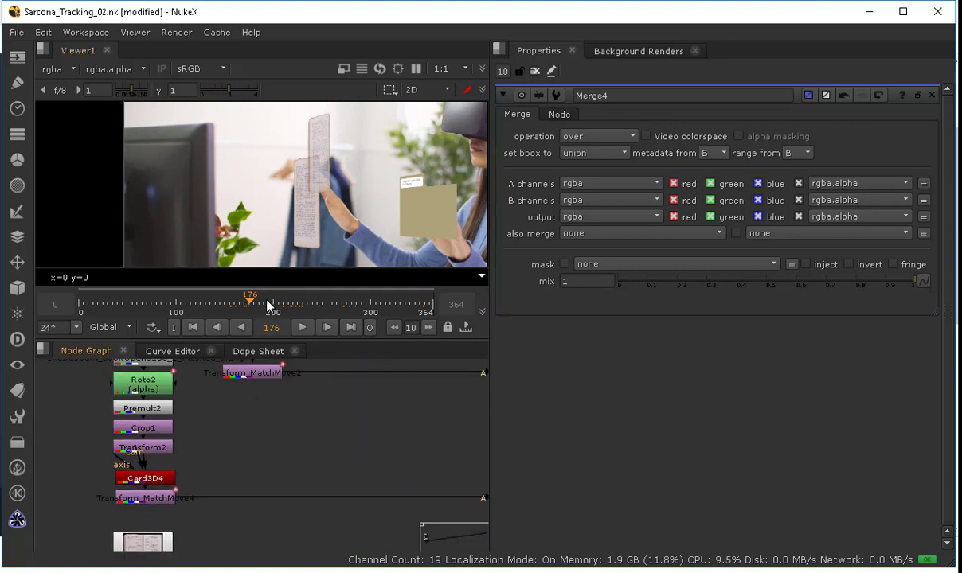
drag(261, 305, 351, 310)
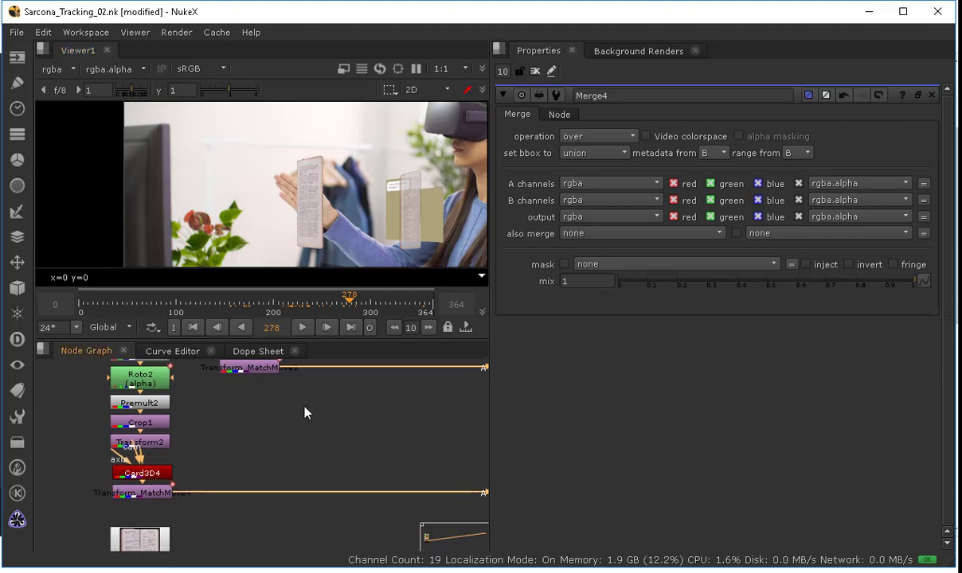
Step: Move the Read7 texture chain down beside Card3D6 in the node graph
key(space)
middle_drag(287, 430, 327, 306)
drag(221, 321, 292, 314)
key(ctrl+z)
ctrl+drag(198, 272, 126, 381)
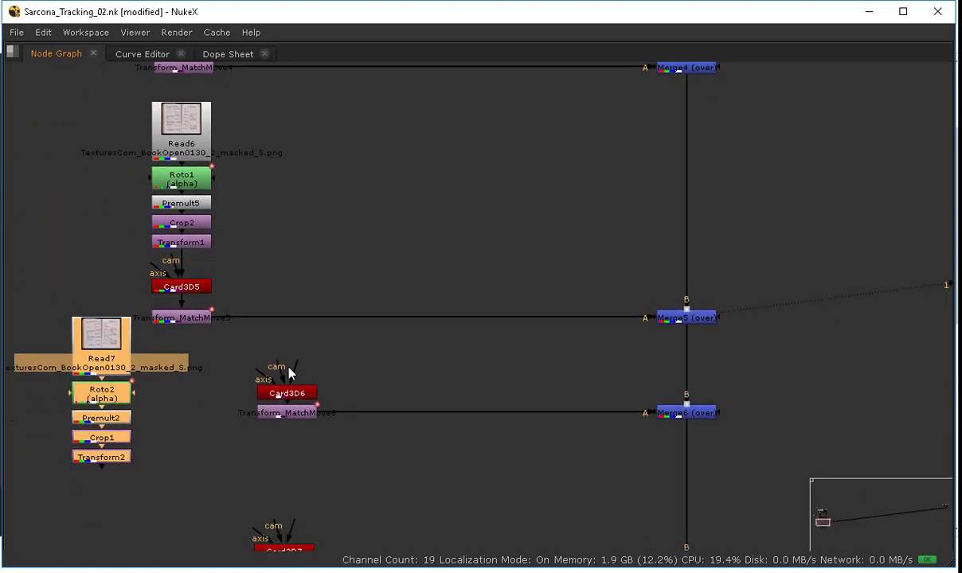
drag(280, 374, 122, 457)
key(space)
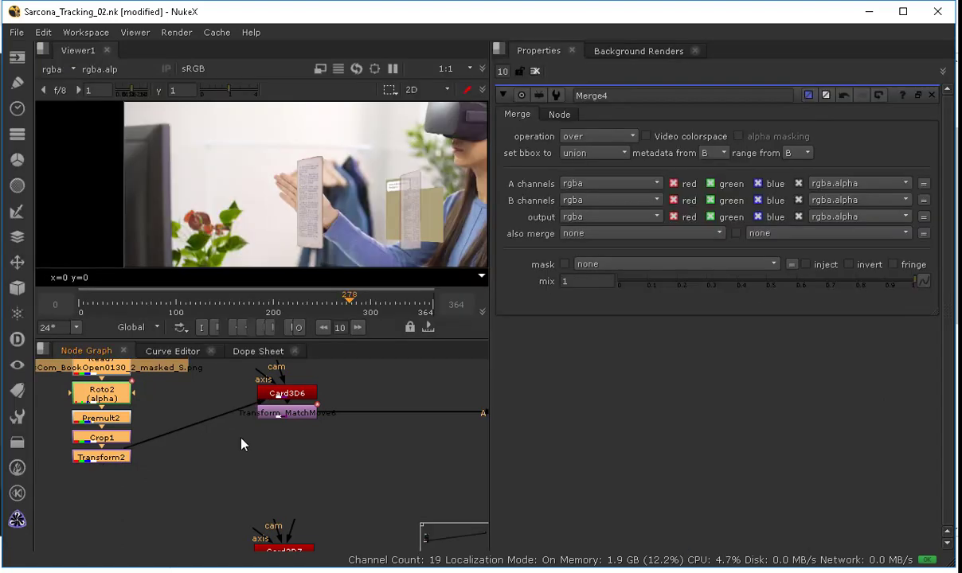
key(ctrl+z)
Step: Try connecting Transform2 to Card3D7 and viewing Merge7's output over the shot
middle_drag(216, 515, 235, 438)
drag(311, 455, 127, 381)
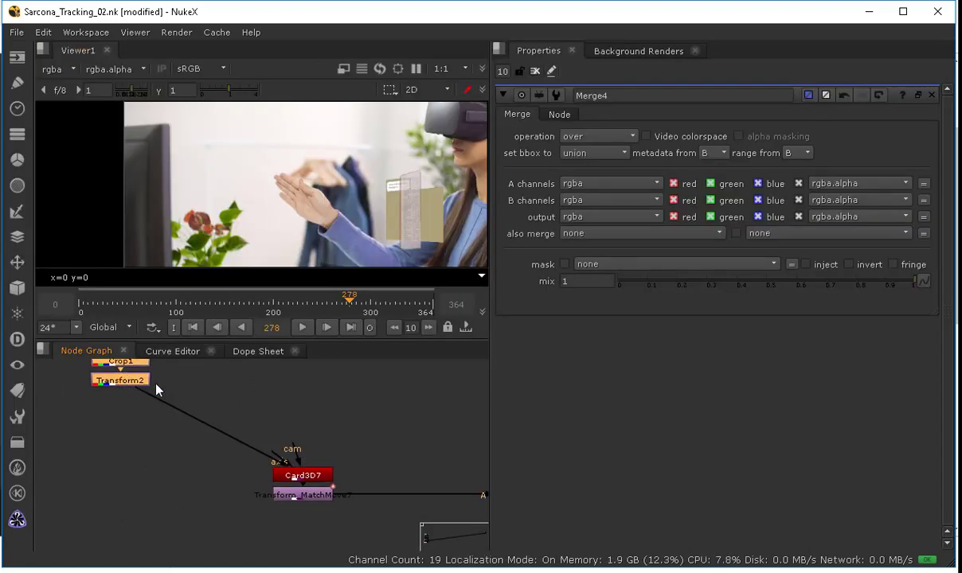
middle_drag(269, 419, 47, 396)
click(460, 477)
key(1)
click(371, 459)
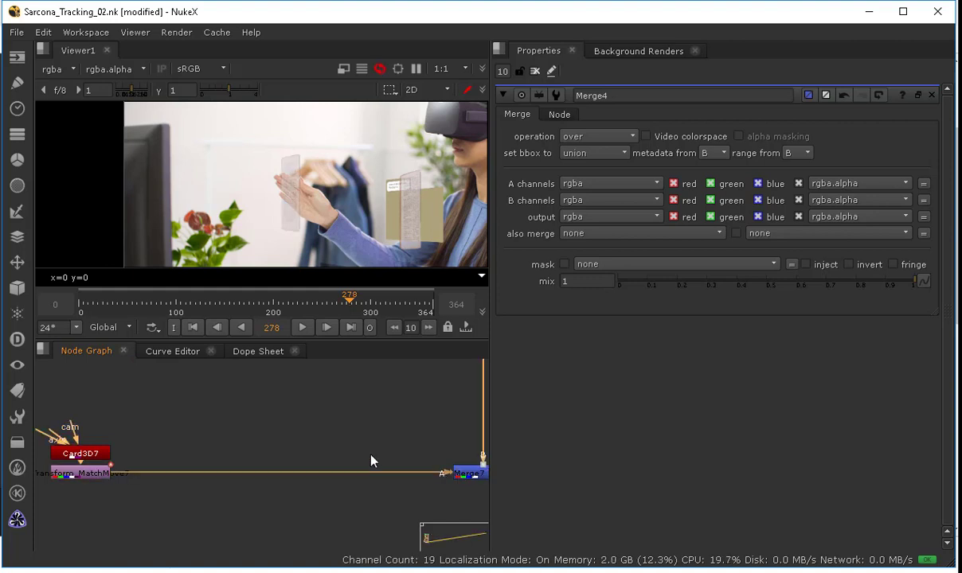
middle_drag(307, 459, 413, 497)
drag(357, 298, 339, 303)
drag(154, 471, 132, 448)
middle_drag(135, 432, 315, 523)
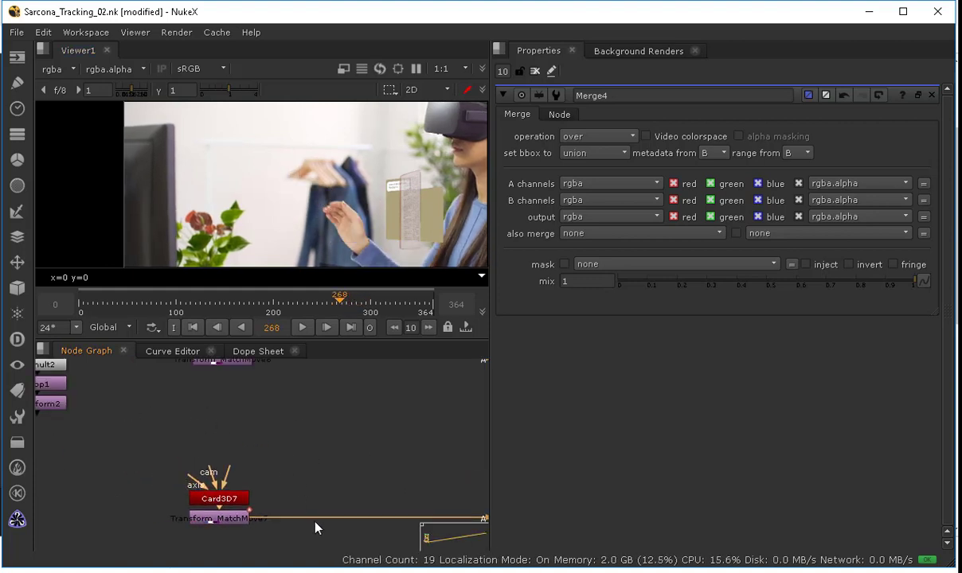
Step: Connect Transform2 to Card3D6 and place Card3D6 with its MatchMove under the Read7 chain
drag(381, 399, 168, 492)
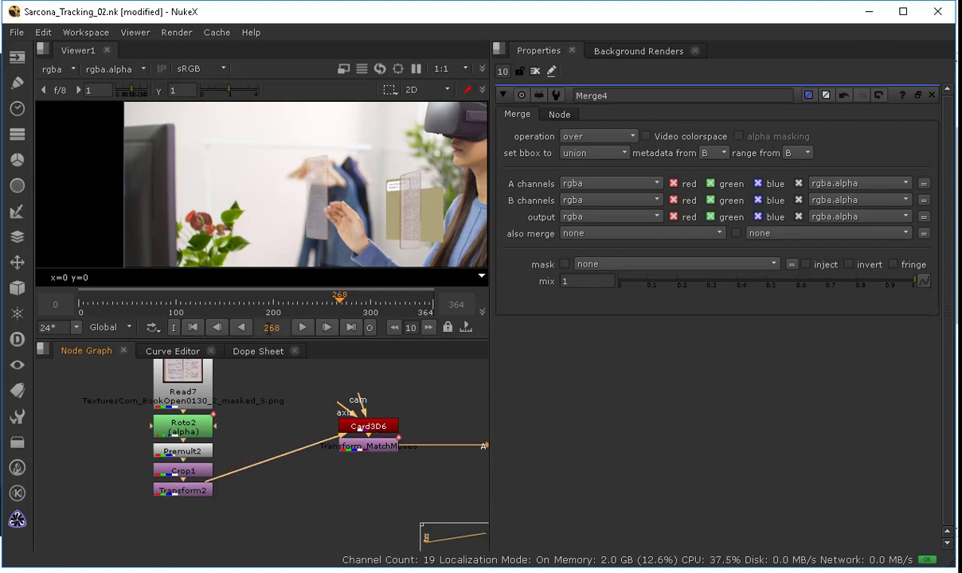
mouse_move(331, 305)
mouse_down()
mouse_move(354, 304)
mouse_move(334, 305)
mouse_up()
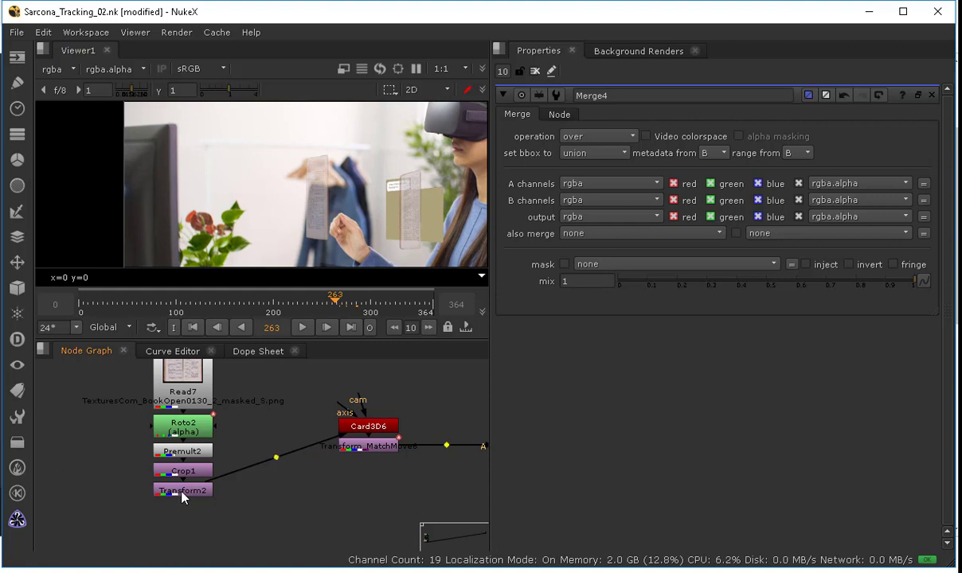
ctrl+drag(182, 492, 218, 410)
drag(420, 407, 189, 487)
click(265, 461)
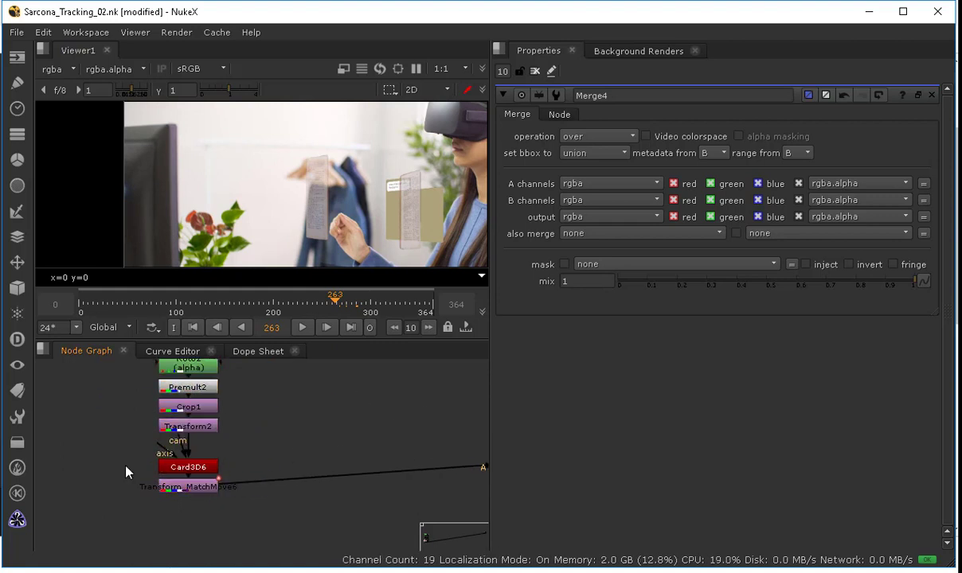
Step: Open Merge6's properties and set a key on its mix at 0 on frame 268
middle_drag(466, 385, 92, 372)
drag(371, 433, 374, 476)
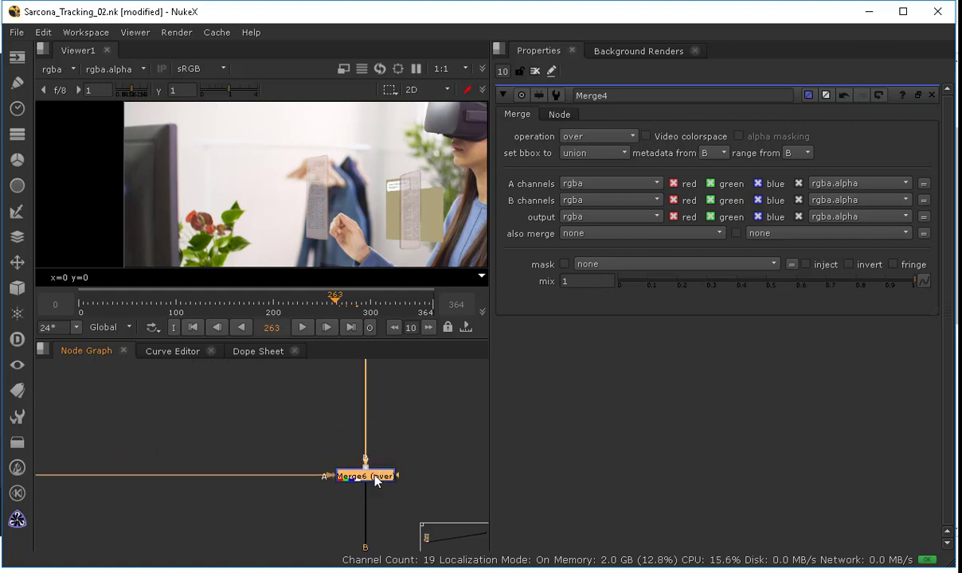
double_click(373, 481)
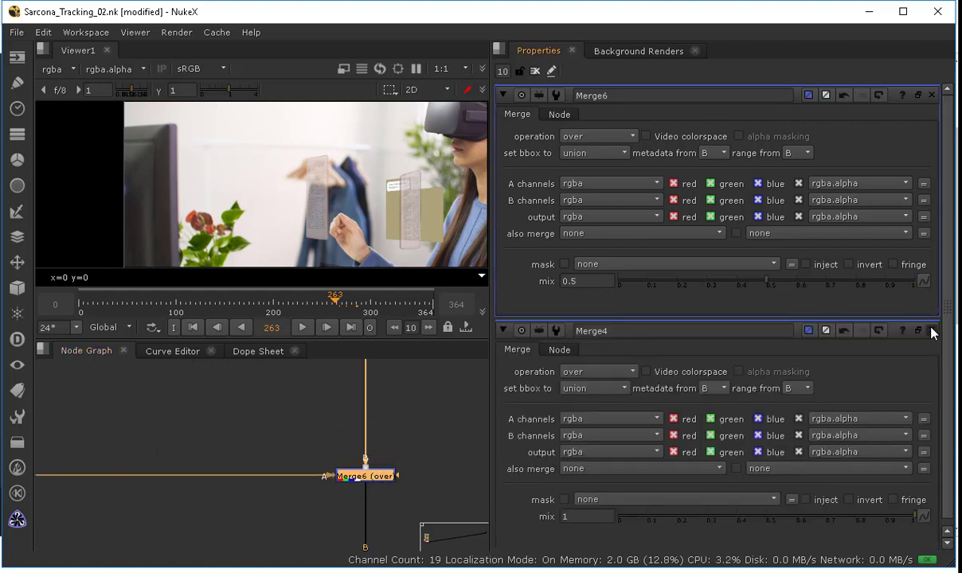
click(932, 333)
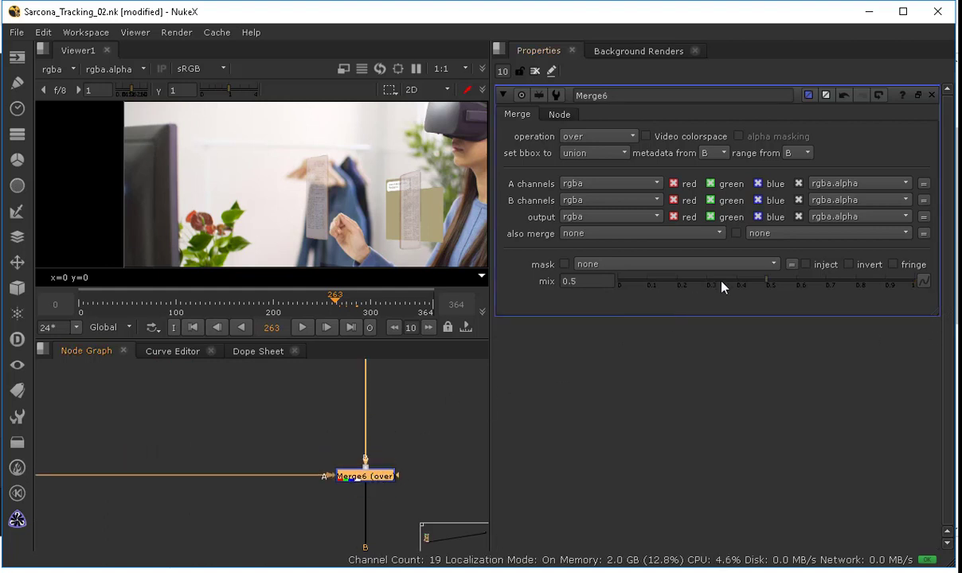
drag(720, 281, 619, 281)
drag(806, 272, 591, 300)
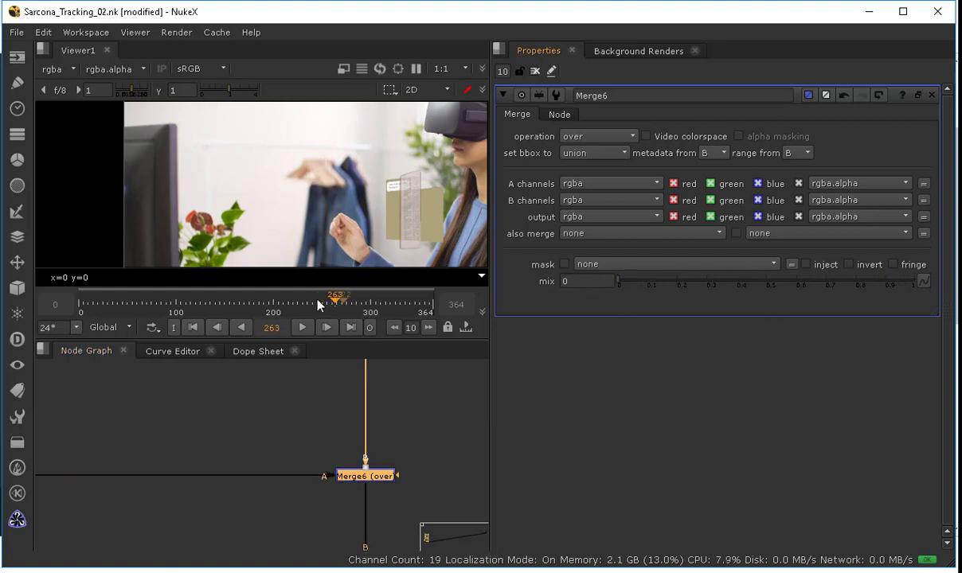
drag(694, 279, 725, 289)
drag(335, 297, 341, 305)
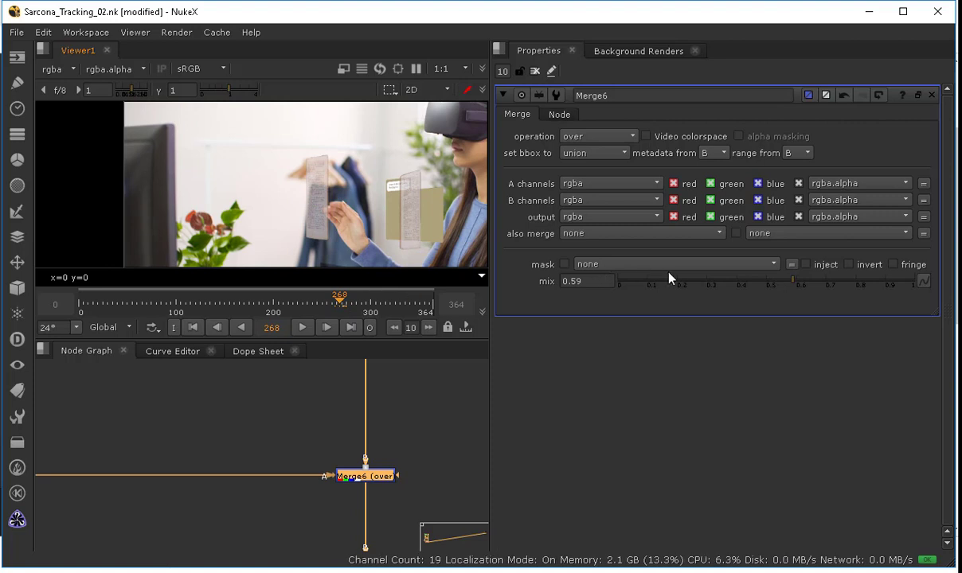
drag(645, 281, 584, 287)
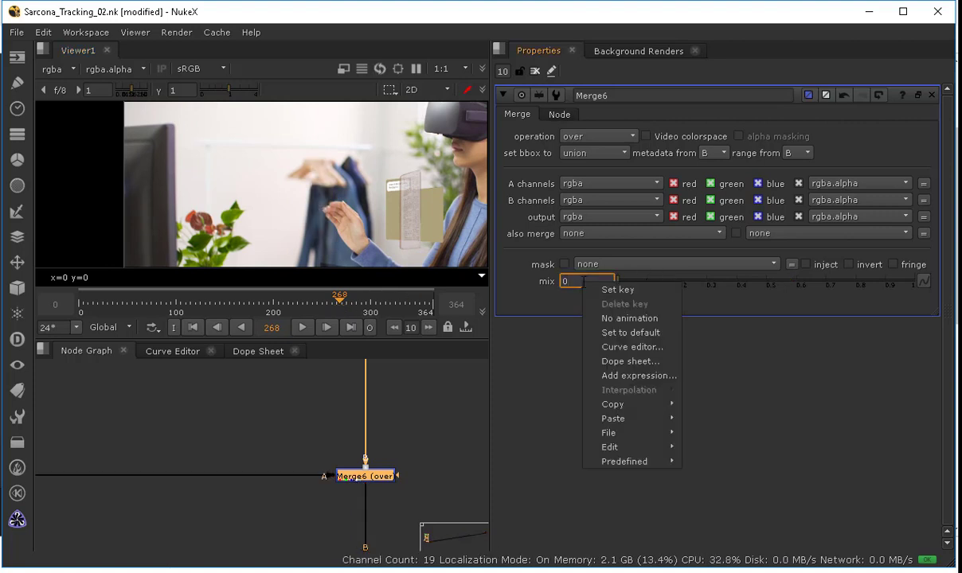
click(618, 289)
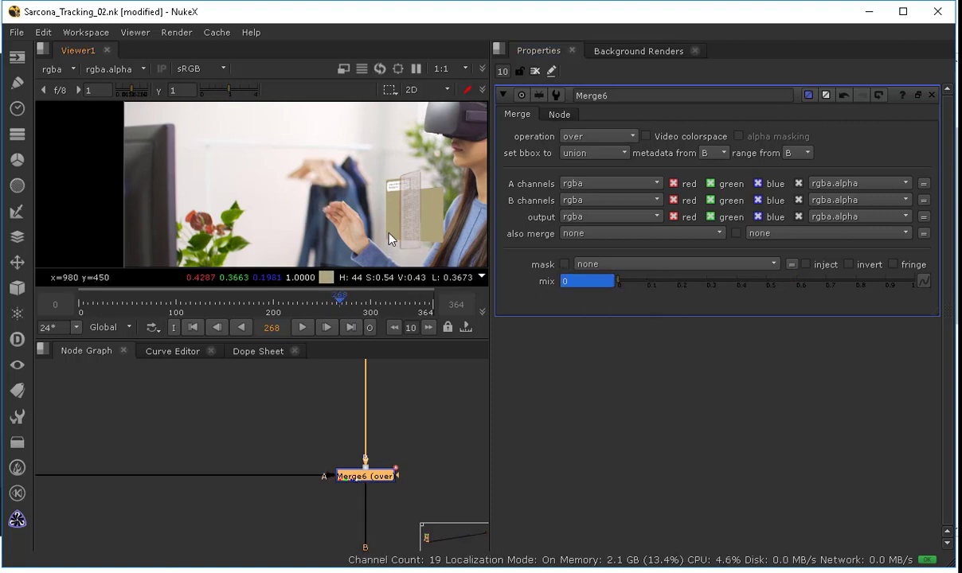
Step: Key Merge6's mix at 0.74 on frame 272
key(l)
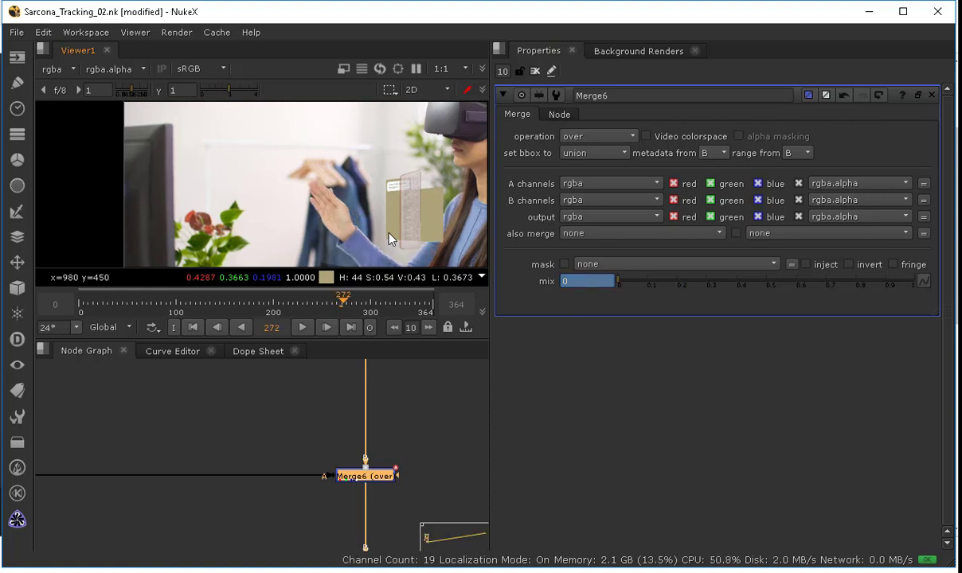
drag(789, 281, 867, 293)
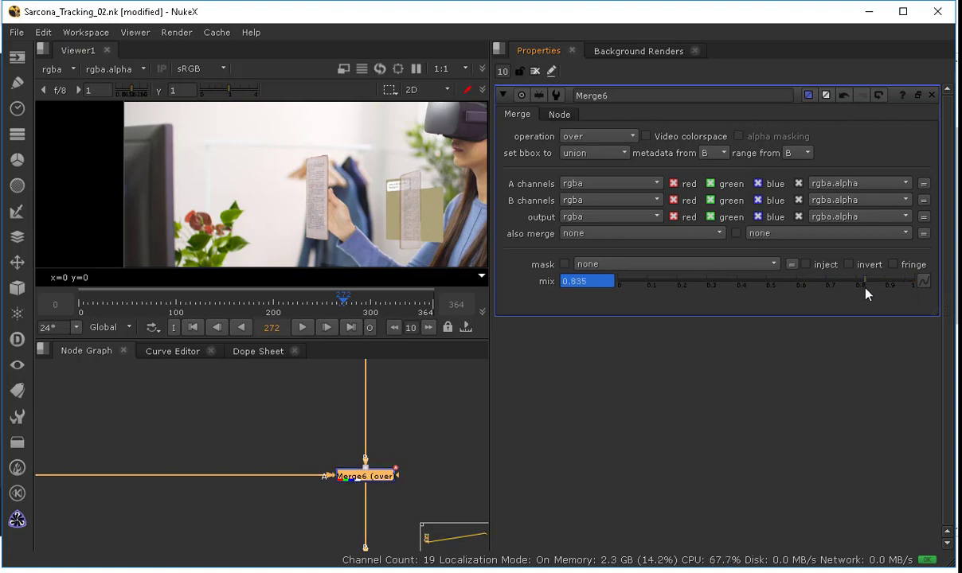
click(668, 283)
click(839, 284)
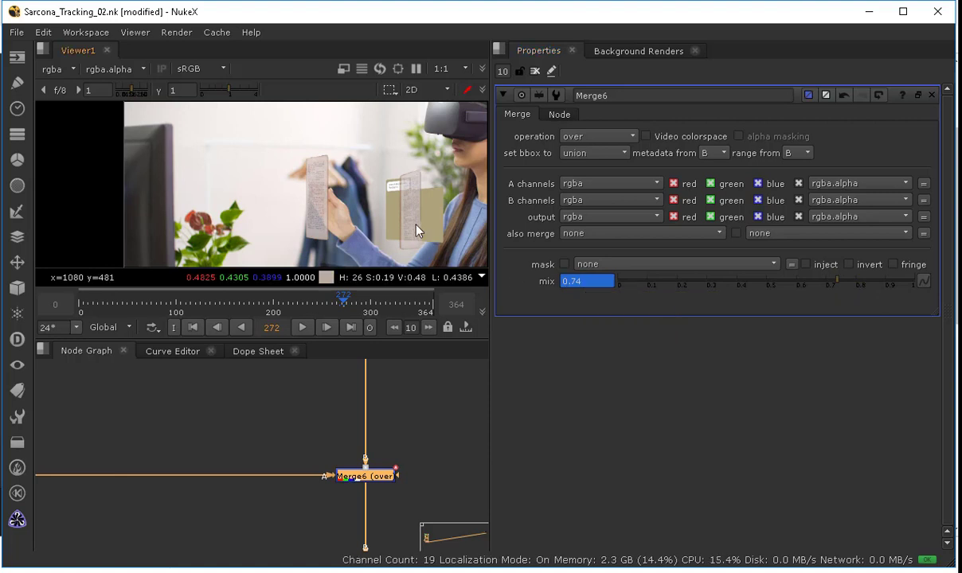
Step: Key Merge6's mix at 0 on frame 290
key(l)
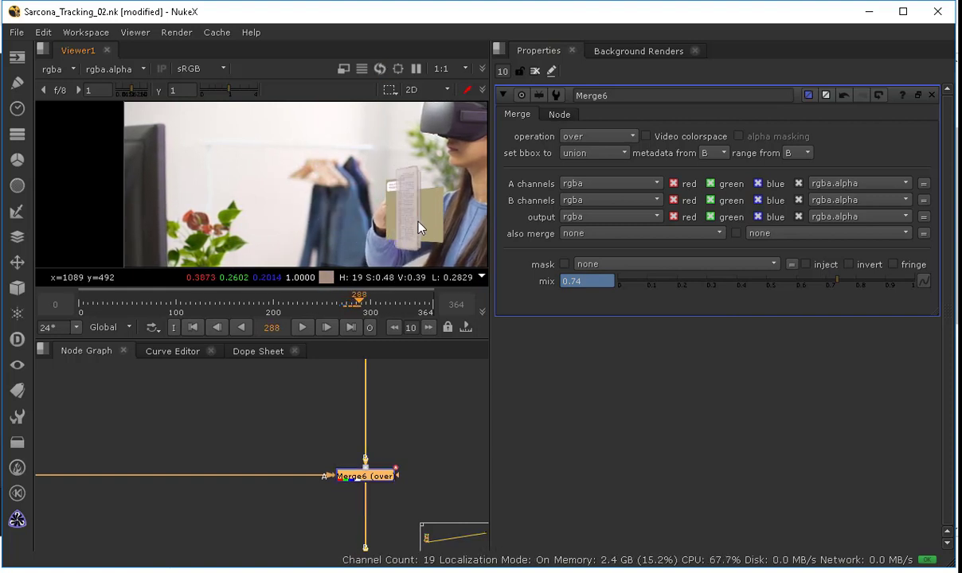
right_click(590, 282)
click(605, 290)
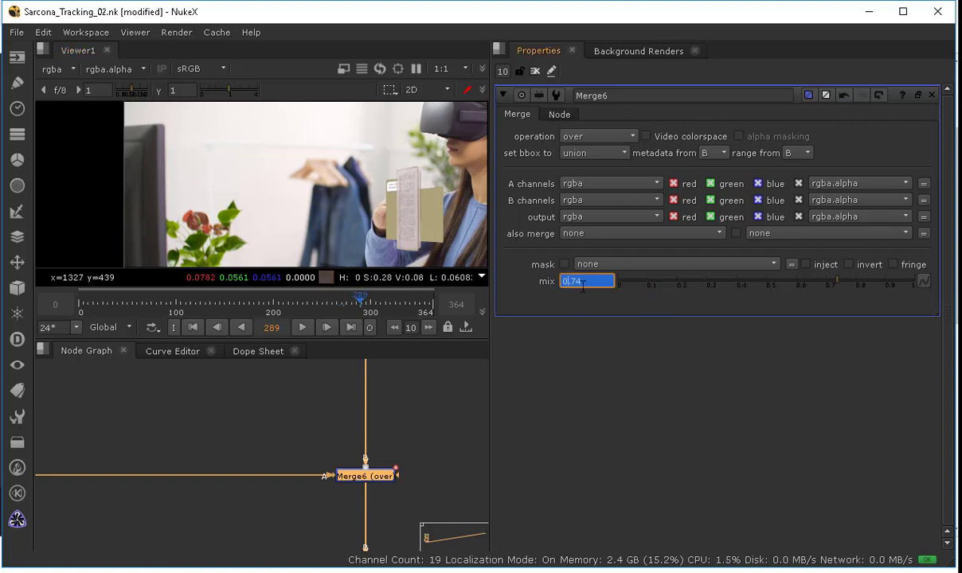
key(Right)
drag(667, 282, 532, 289)
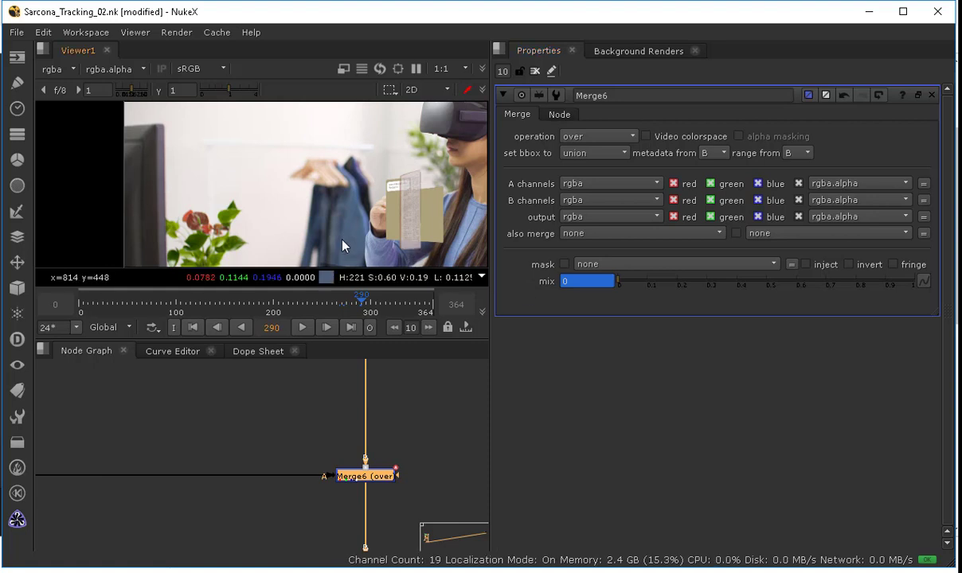
Step: Scrub through the shot to review Merge6's keyed fade
click(176, 303)
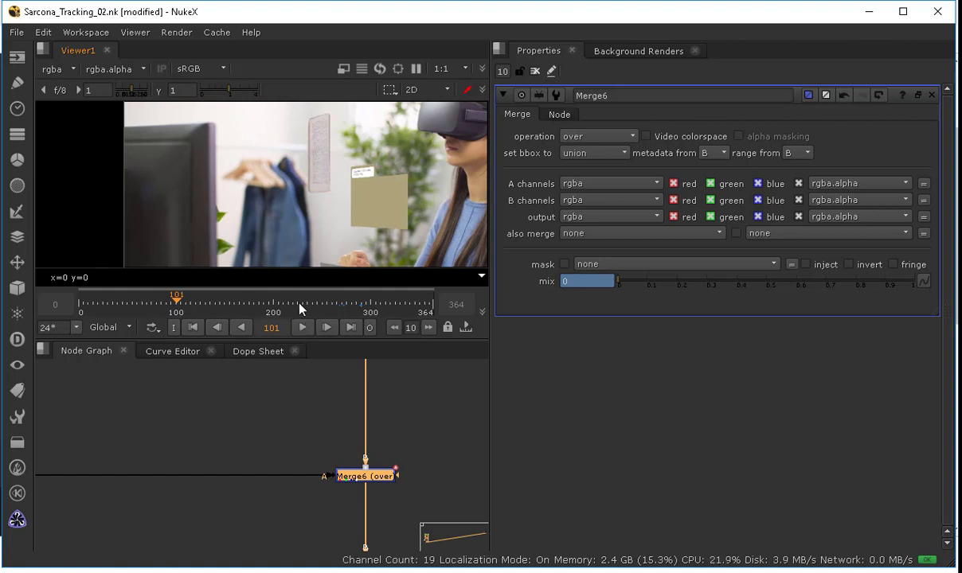
click(302, 305)
drag(288, 305, 337, 318)
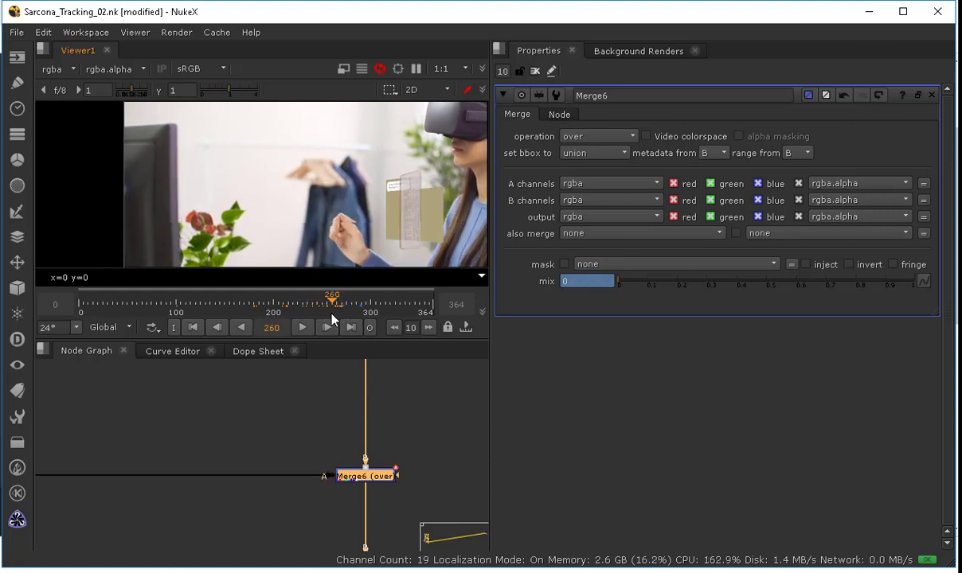
Step: Play the shot through the fade frames to check Merge6's keyed fade
click(302, 328)
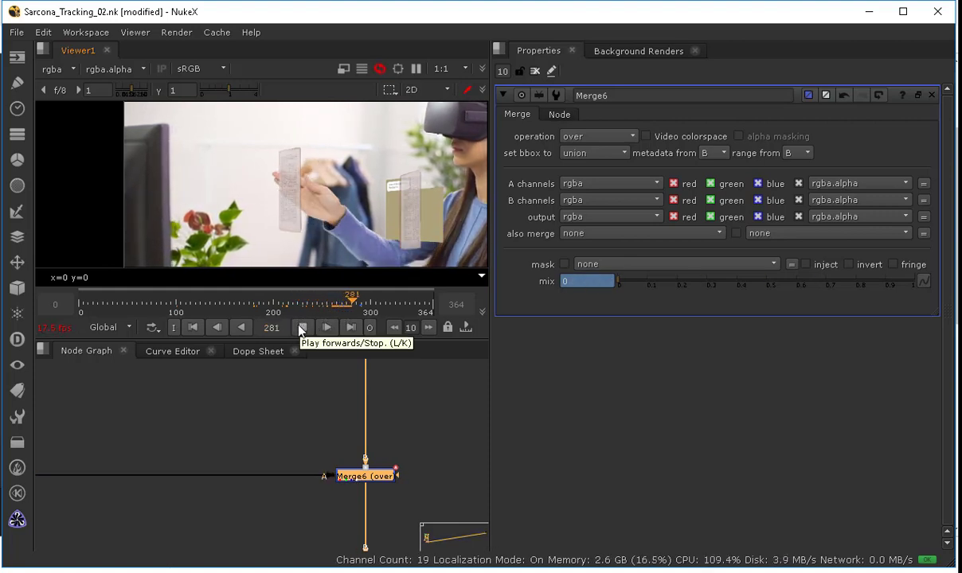
click(302, 328)
click(338, 303)
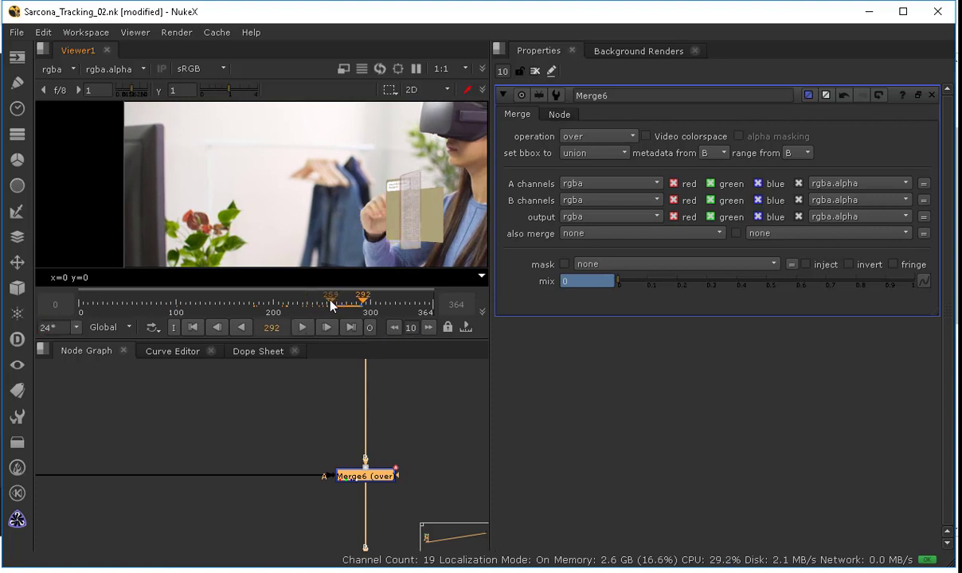
click(302, 327)
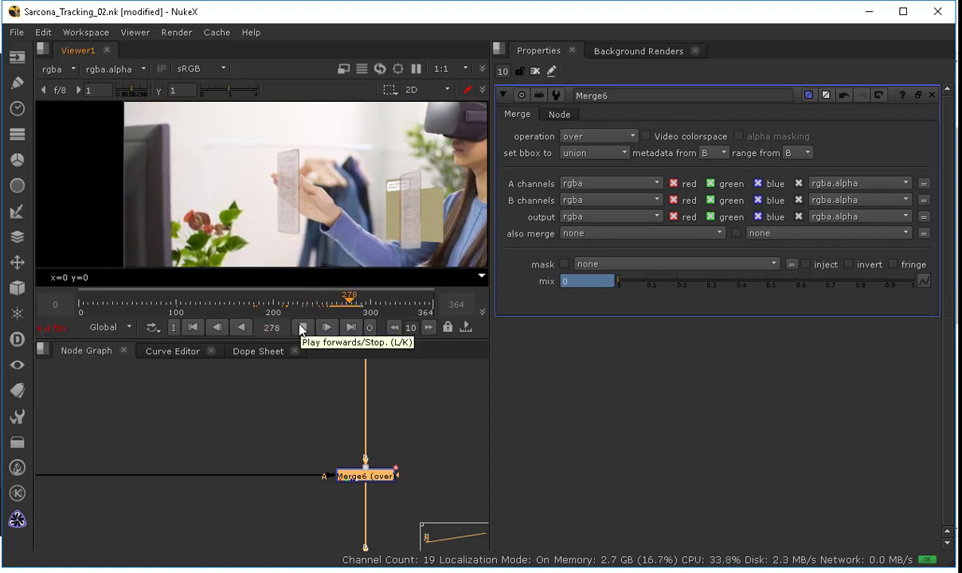
click(301, 327)
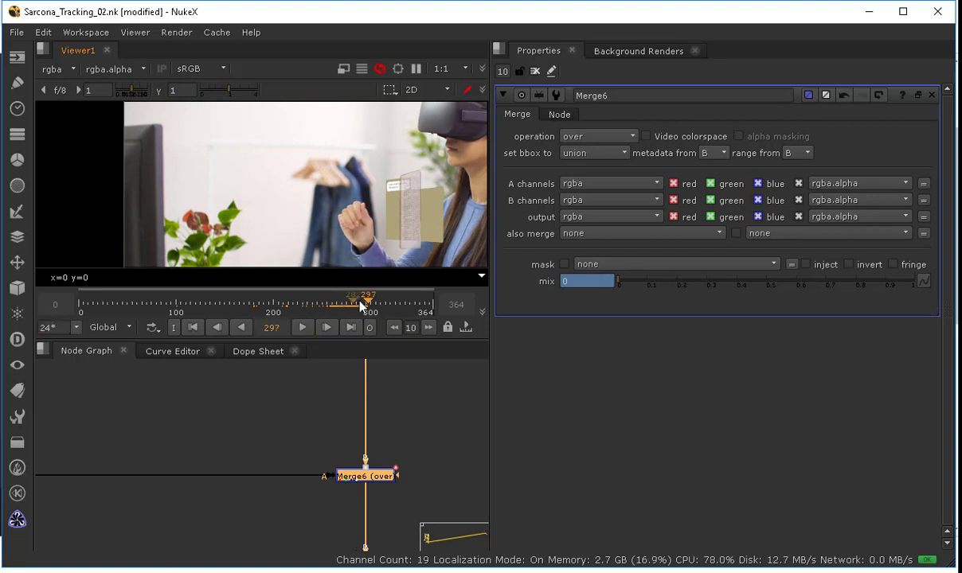
Step: Insert a Glow node below Transform_MatchMove6 on the book card's branch
middle_drag(218, 454, 377, 426)
middle_drag(55, 449, 232, 434)
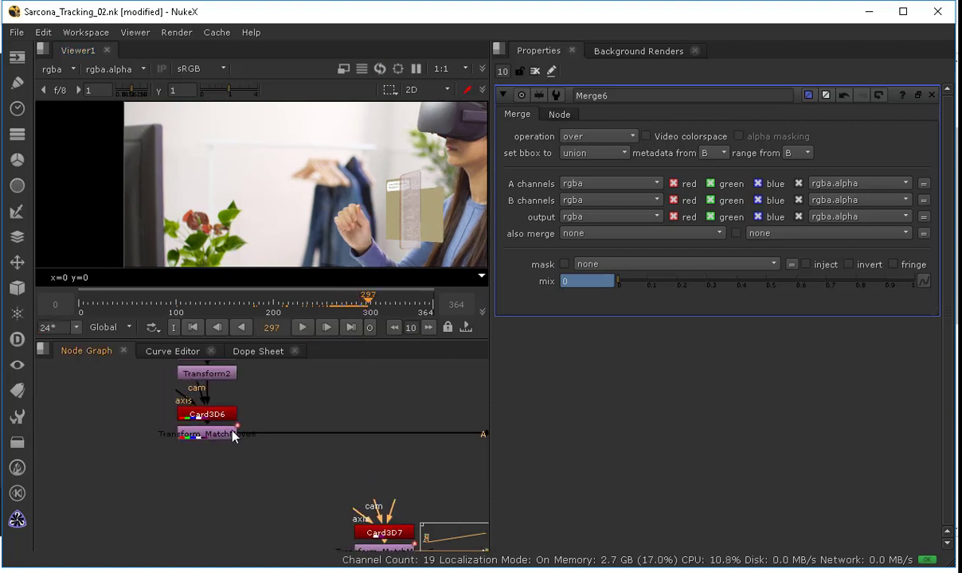
click(232, 434)
key(Tab)
text(glow4)
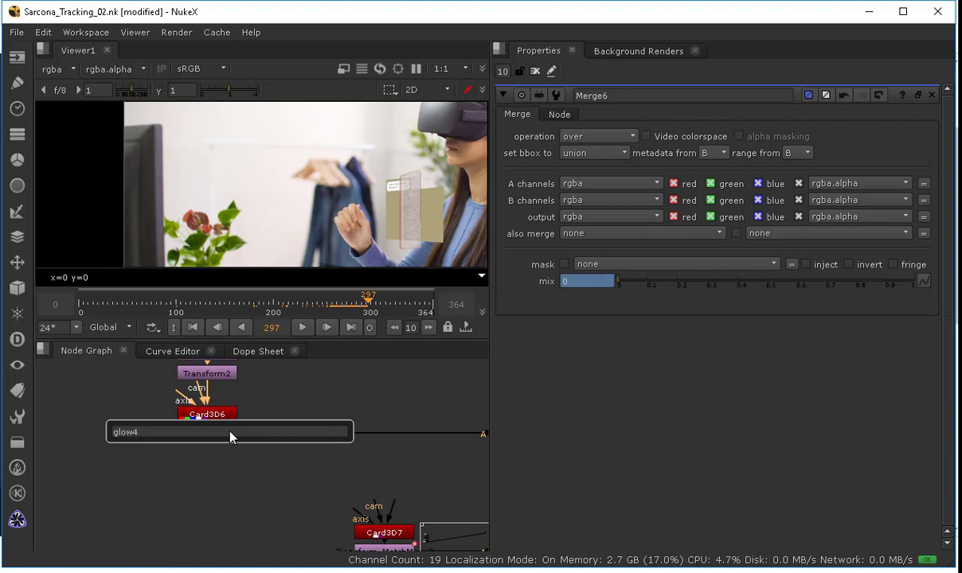
key(BackSpace)
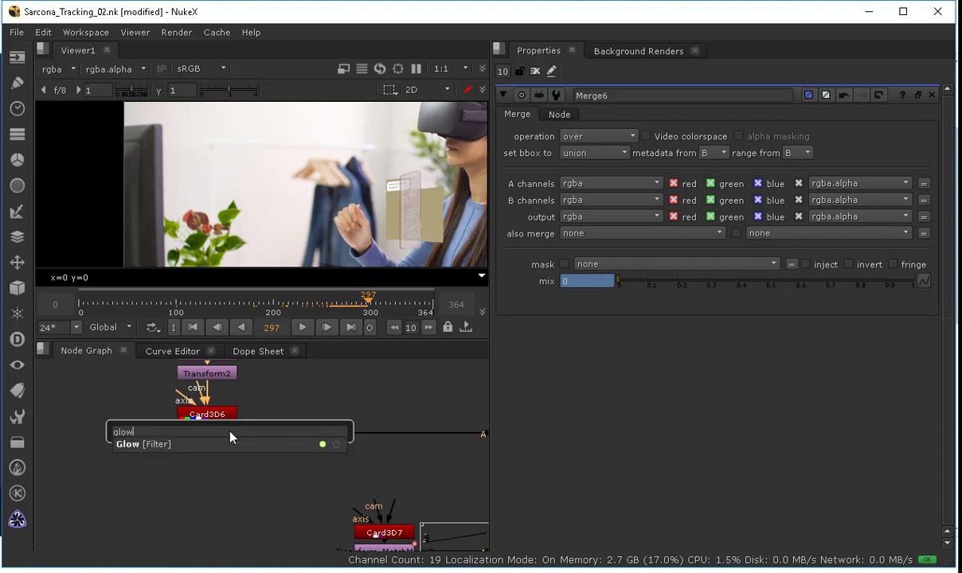
key(Return)
Step: Set Glow1's tolerance to 0.29 and brightness to 1.12, toggling the node off and on to compare
click(355, 301)
drag(355, 301, 353, 301)
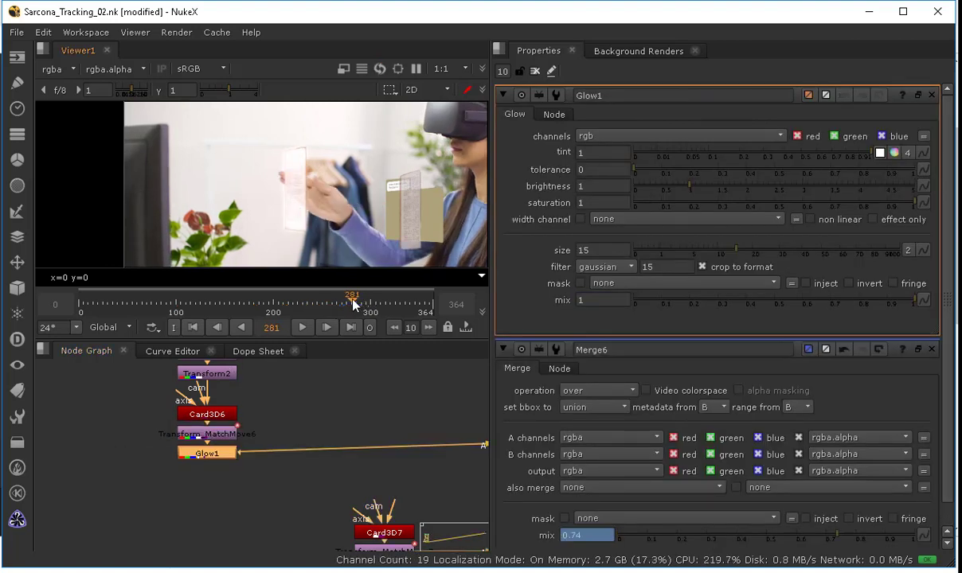
scroll(276, 190, up, 2)
scroll(275, 188, up, 1)
middle_drag(327, 184, 290, 175)
mouse_move(349, 301)
mouse_down()
mouse_move(338, 306)
mouse_move(348, 308)
mouse_up()
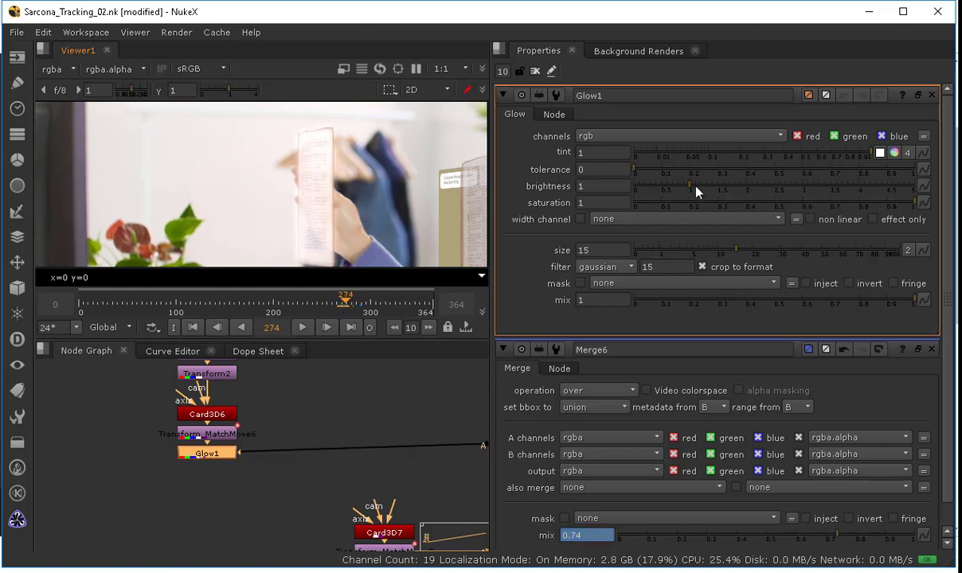
drag(681, 170, 713, 191)
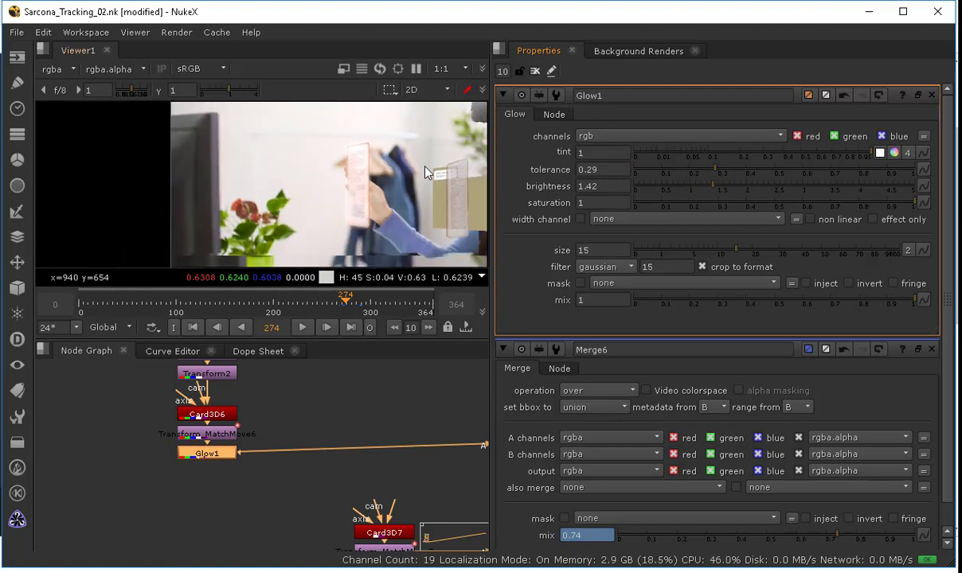
middle_drag(385, 187, 171, 183)
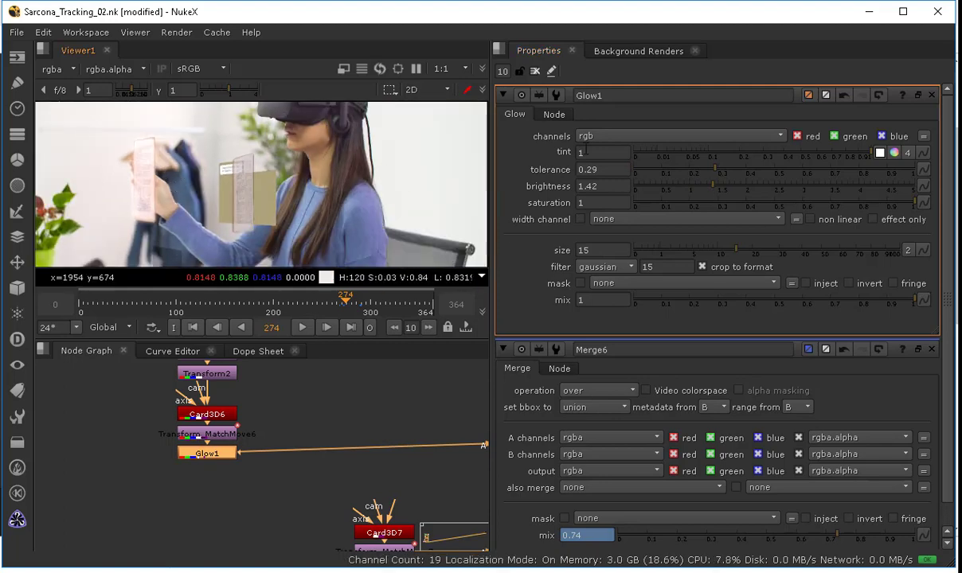
click(694, 189)
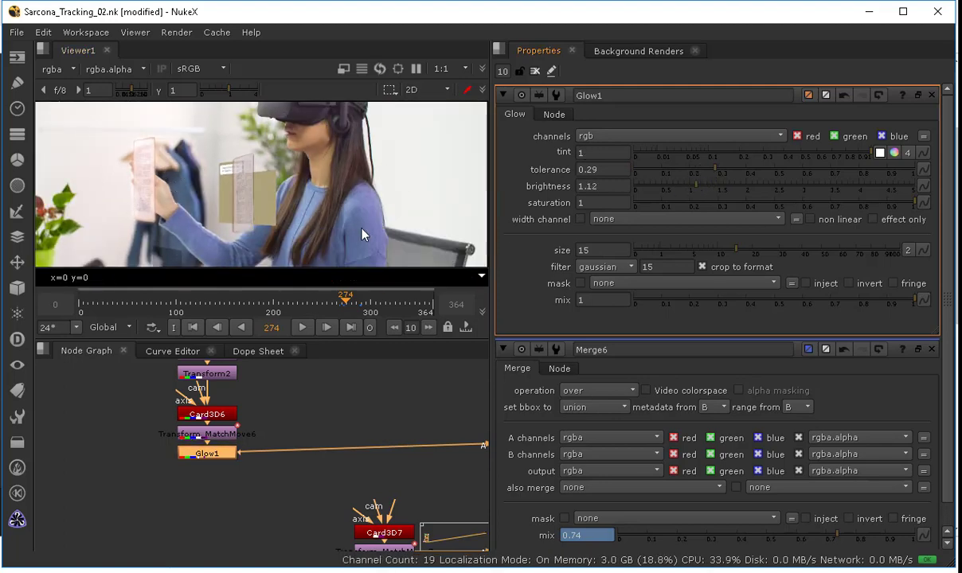
key(d)
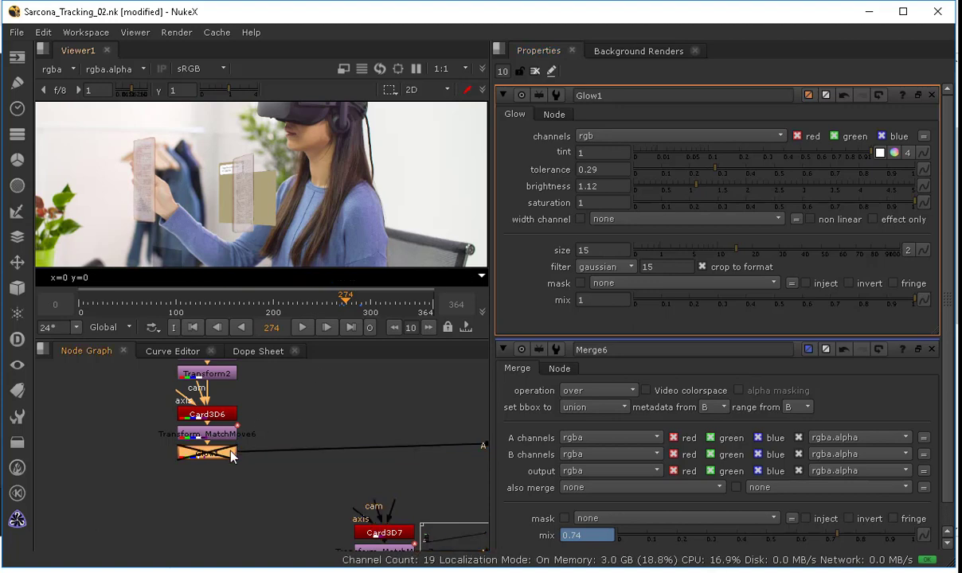
key(d)
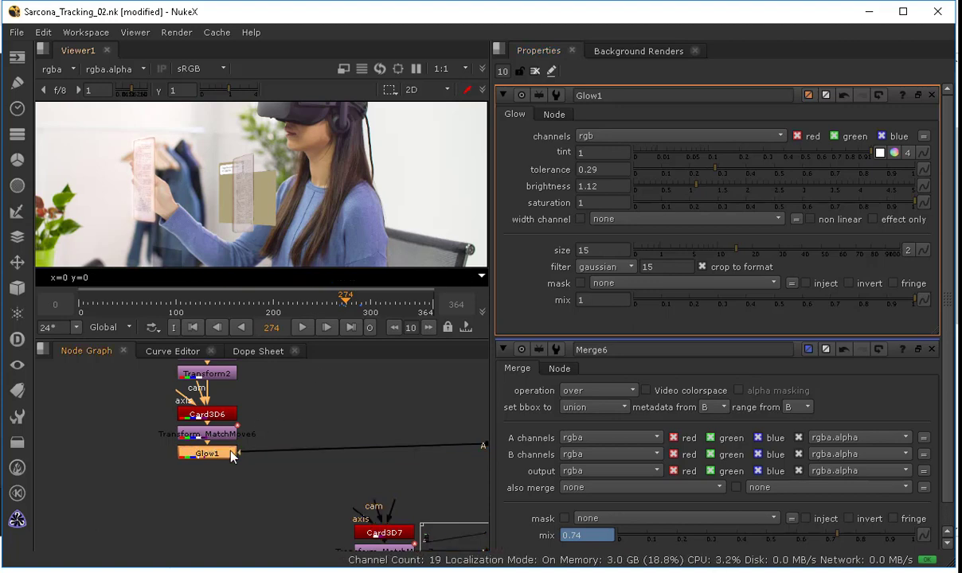
Step: Survey the node graph's book texture and card branches
middle_drag(320, 420, 121, 453)
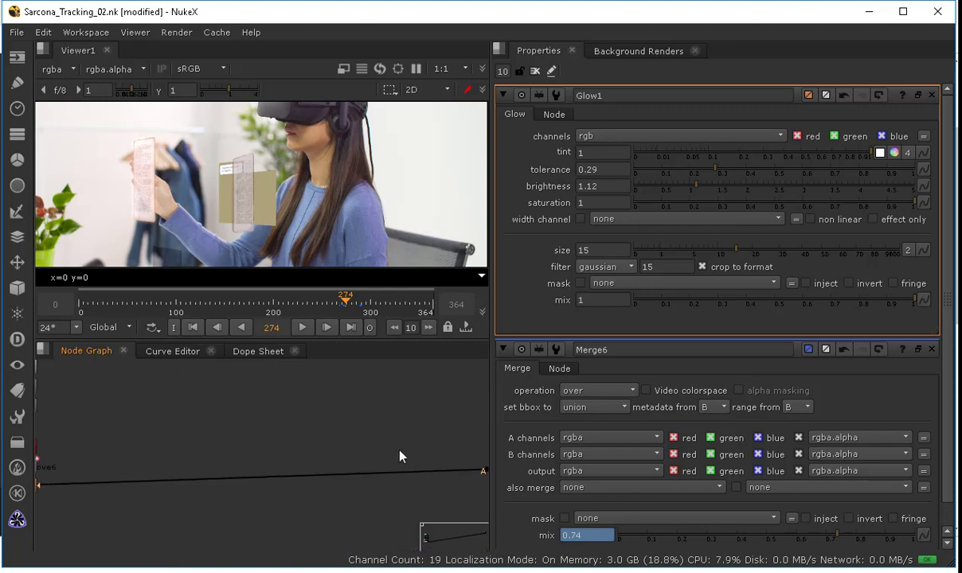
middle_drag(410, 430, 71, 417)
drag(348, 457, 348, 474)
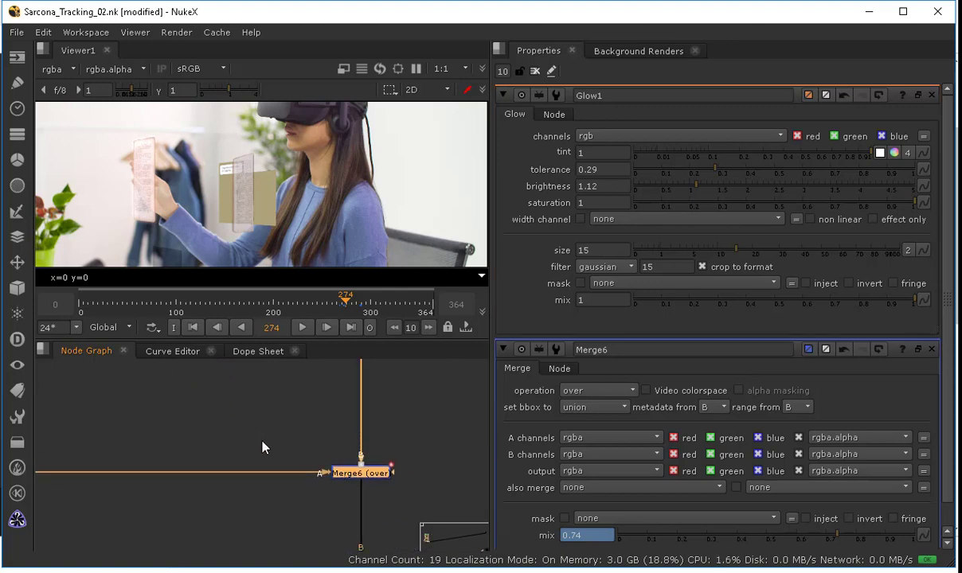
middle_drag(262, 444, 368, 465)
middle_drag(88, 522, 189, 545)
scroll(265, 473, down, 2)
middle_drag(236, 466, 228, 405)
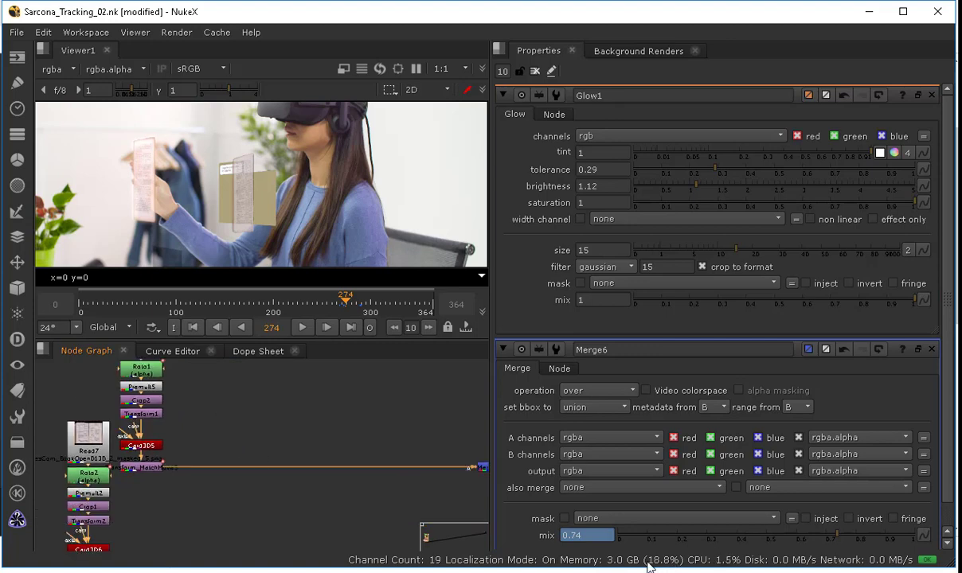
Step: Switch to Illustrator and select the ruled page lines artwork
key(alt+Tab)
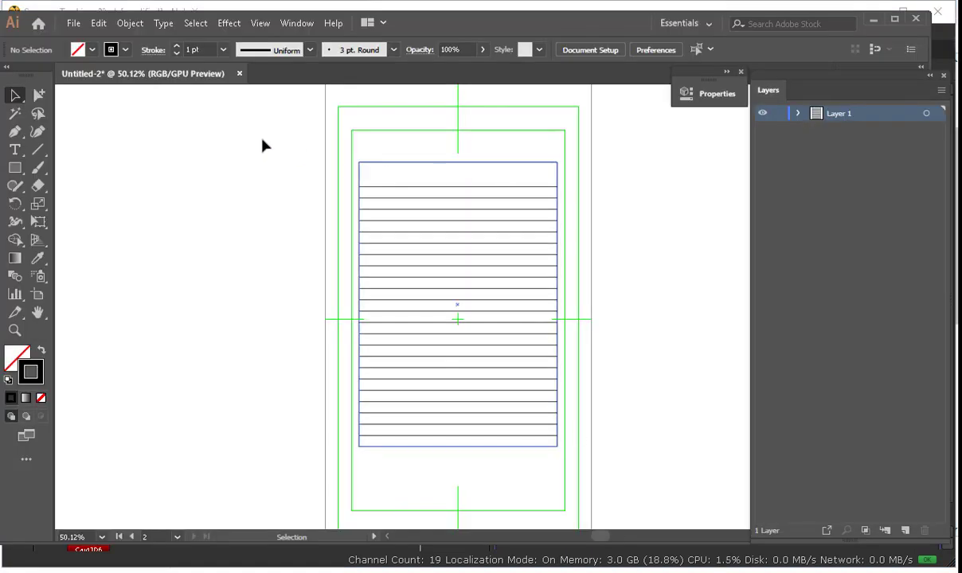
drag(244, 117, 651, 410)
scroll(651, 411, down, 1)
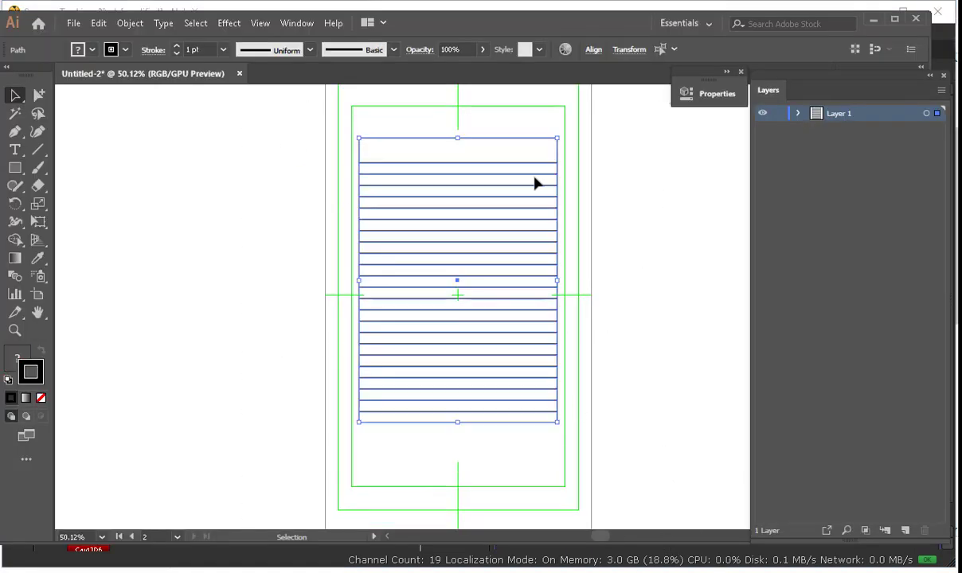
Step: Start a PNG export and browse to the Sarcona_Tracking ImageSeq Artwork folder
click(73, 23)
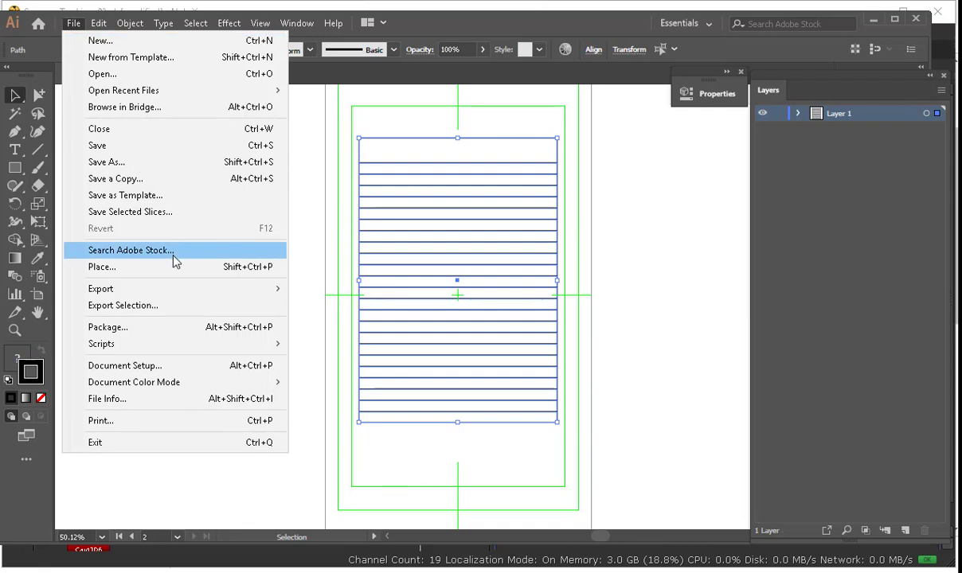
mouse_move(167, 291)
click(334, 305)
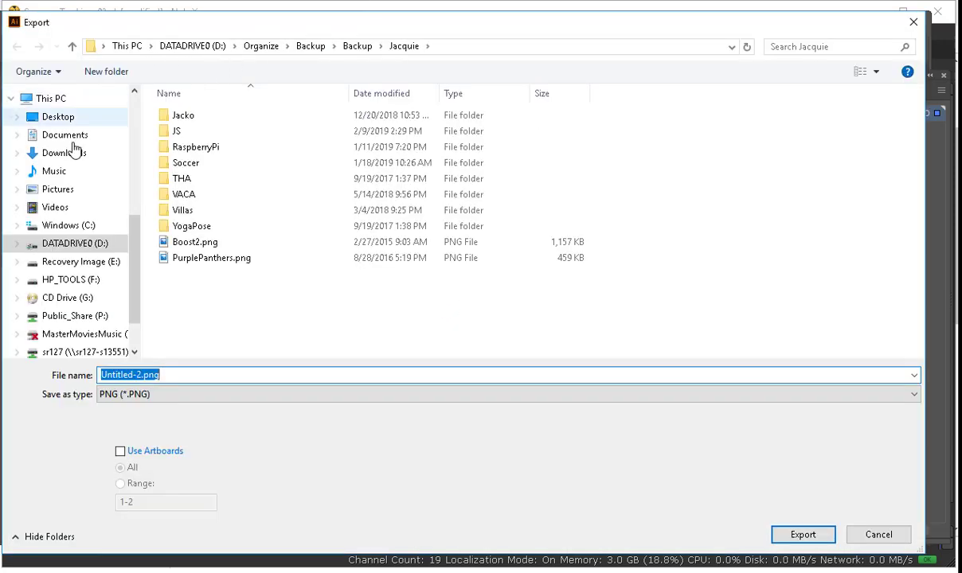
click(73, 243)
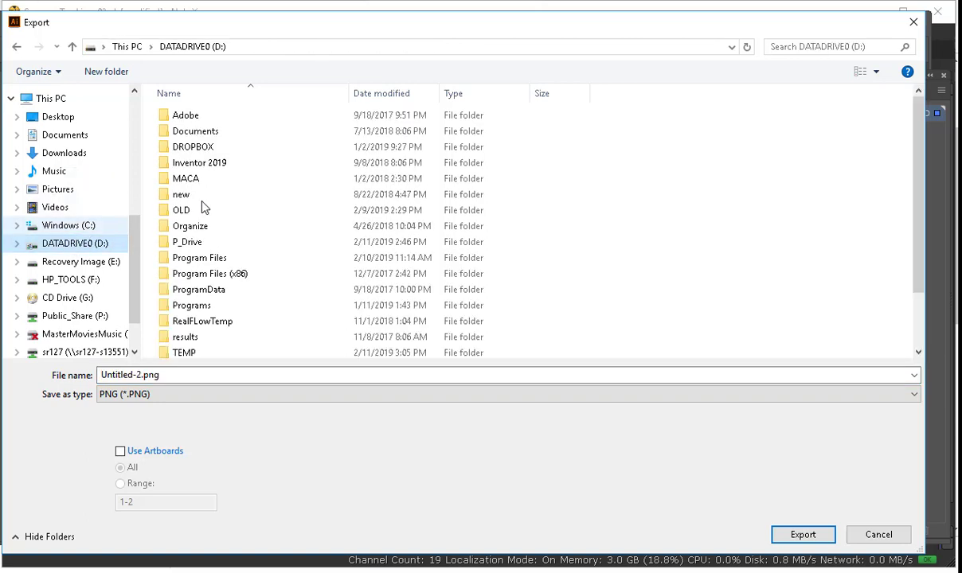
double_click(191, 244)
double_click(422, 131)
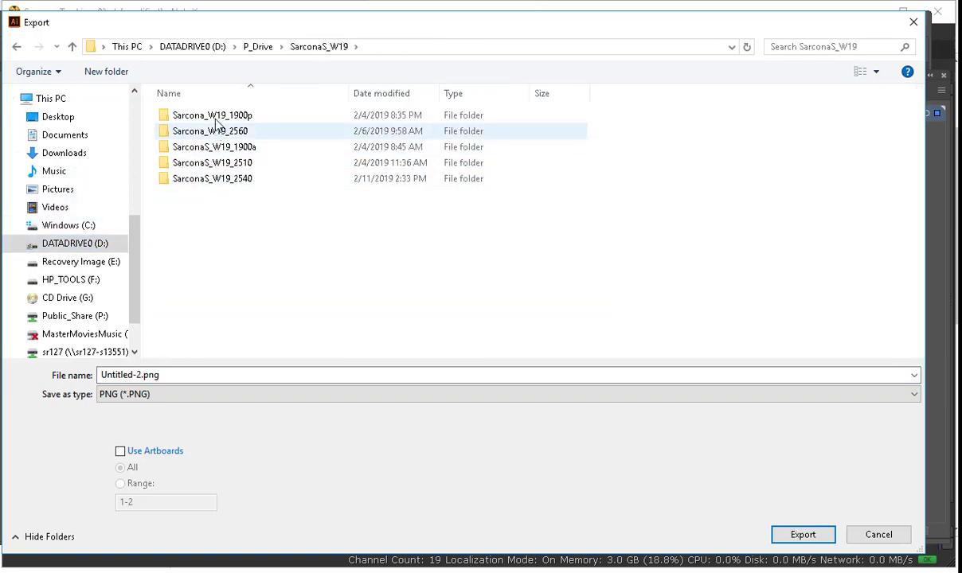
double_click(219, 132)
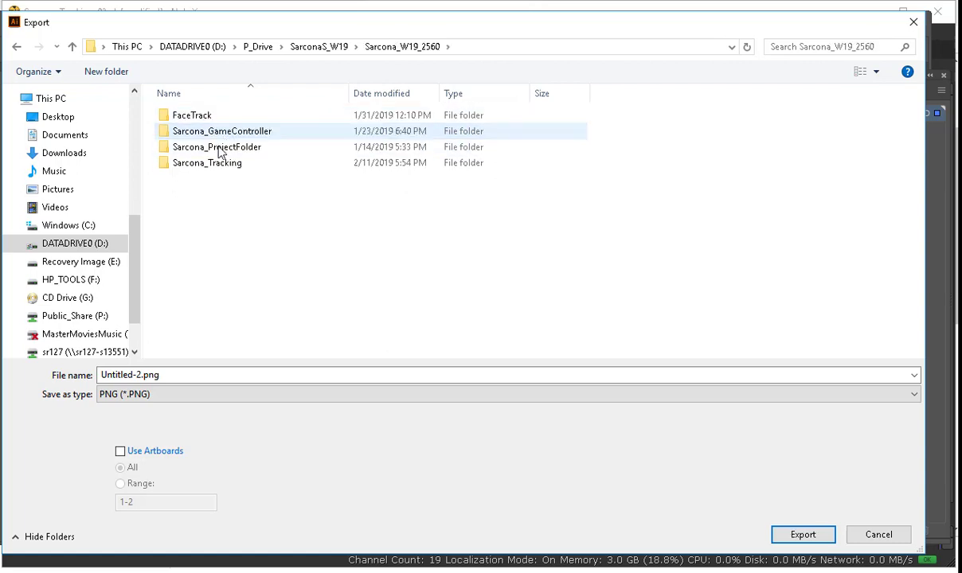
click(219, 164)
double_click(217, 165)
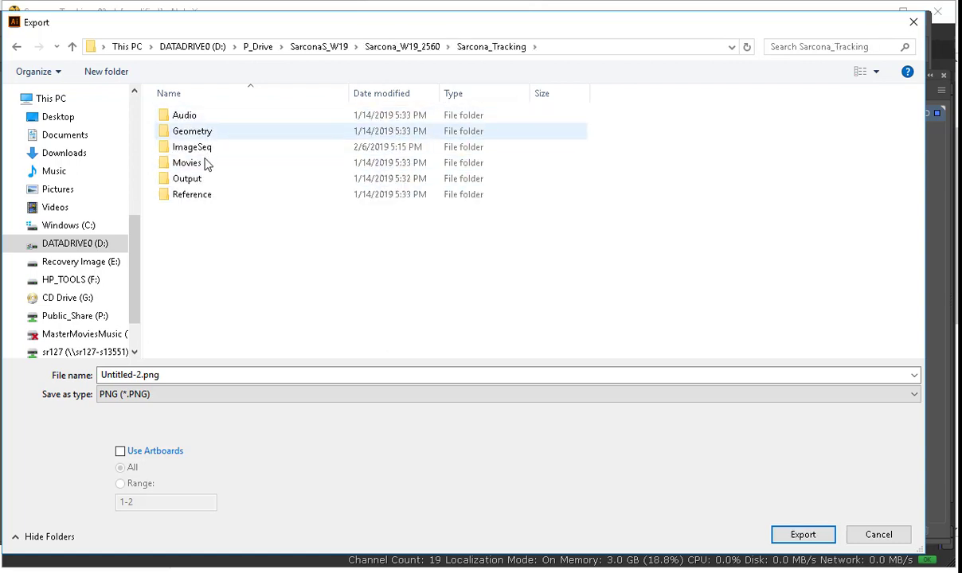
double_click(206, 149)
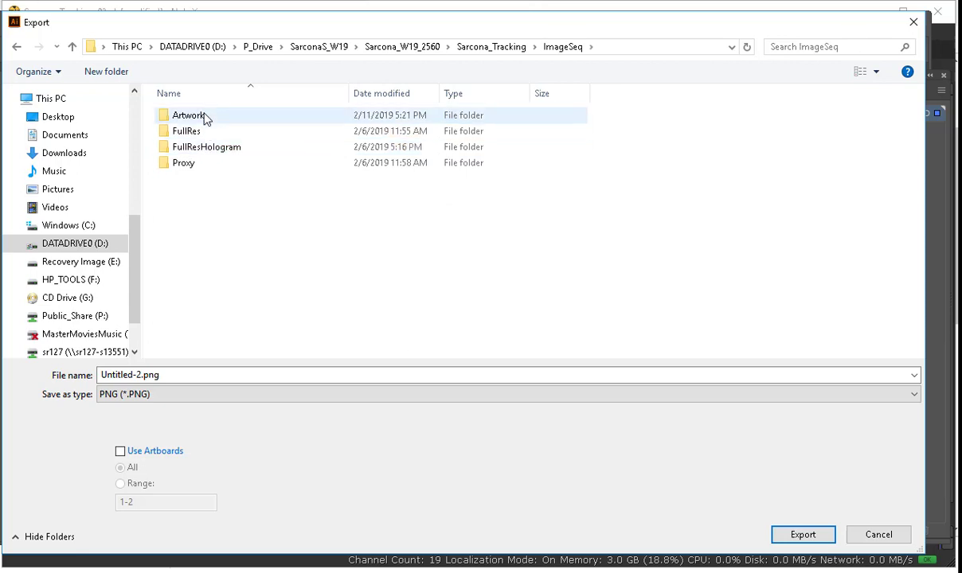
double_click(204, 121)
Step: Name the export Paper, choose the PNG background colour option and confirm the export
double_click(194, 375)
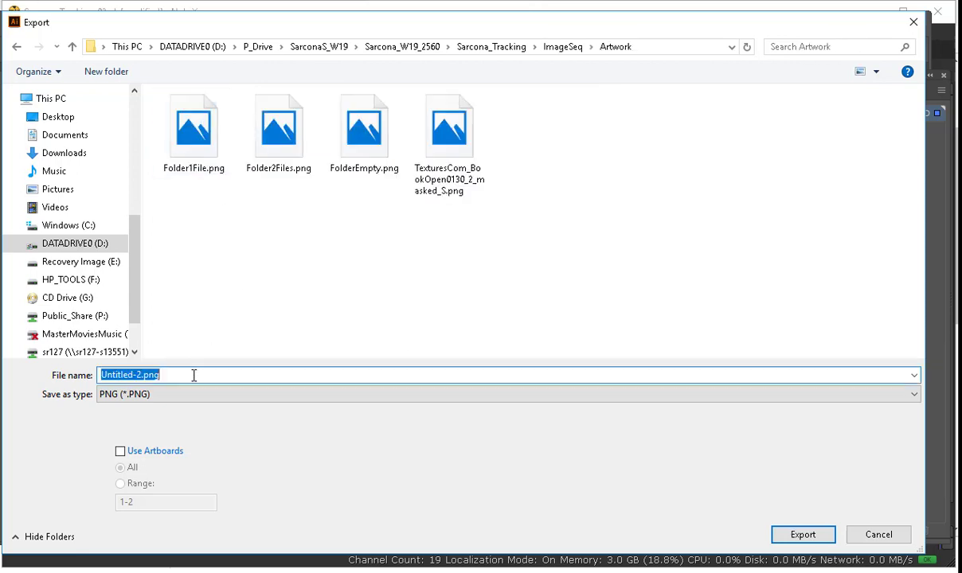
text(Paper)
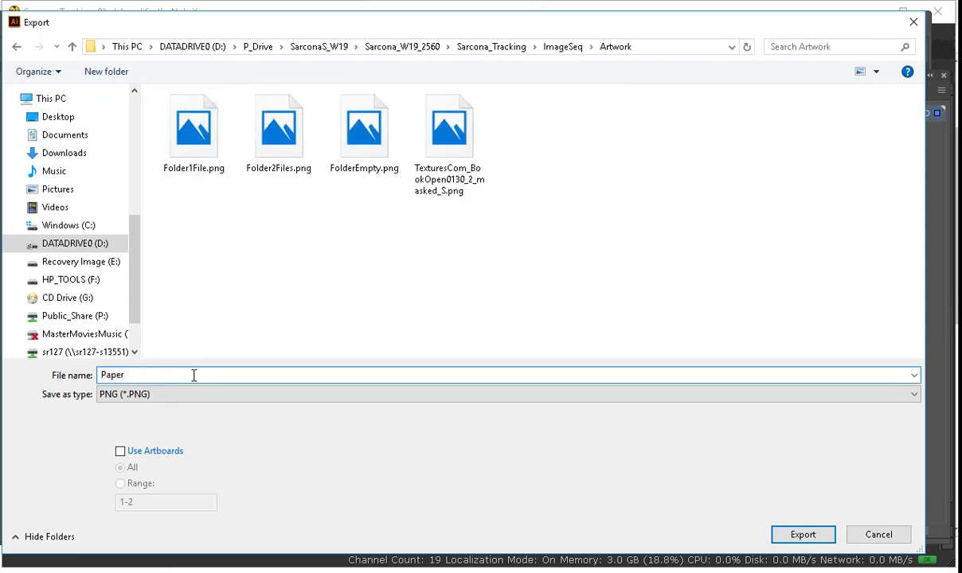
click(803, 535)
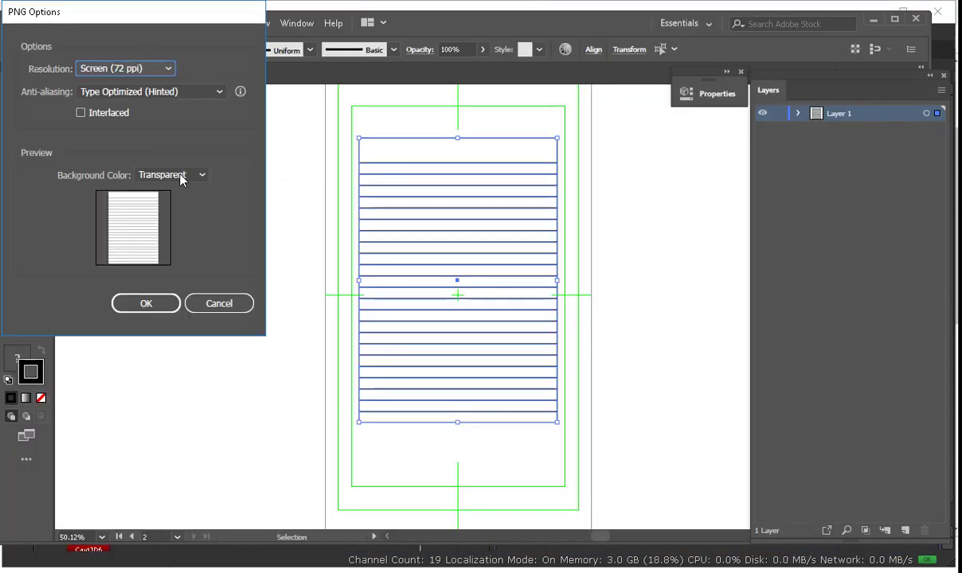
click(180, 176)
click(176, 208)
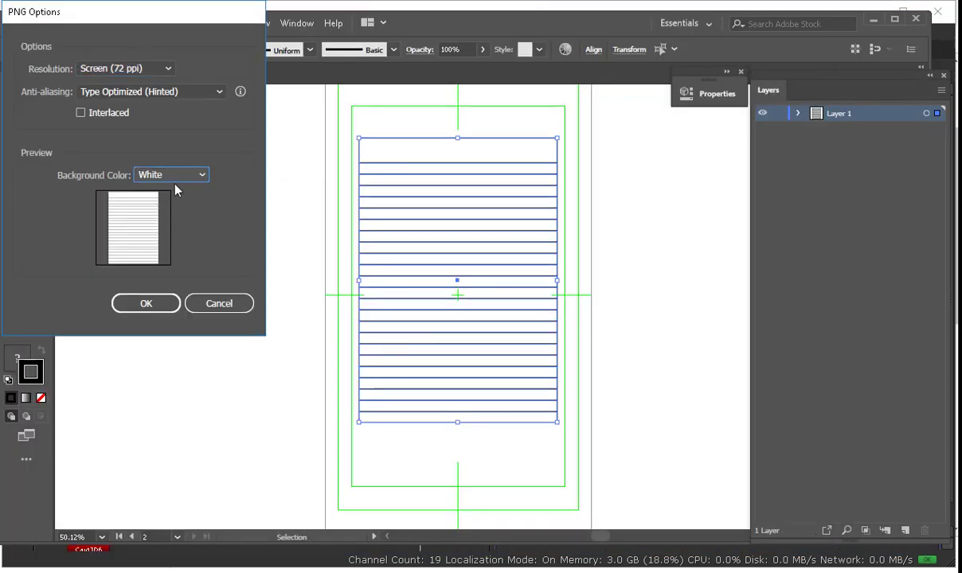
click(175, 177)
click(171, 226)
click(175, 177)
click(172, 191)
click(166, 303)
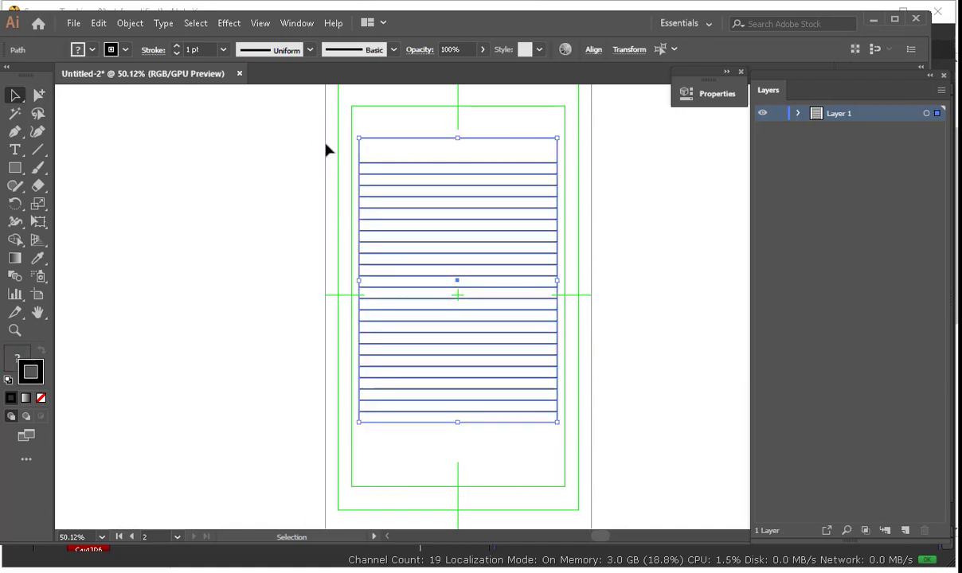
Step: Inspect the page's backing rectangle and return to NukeX
click(393, 146)
click(396, 152)
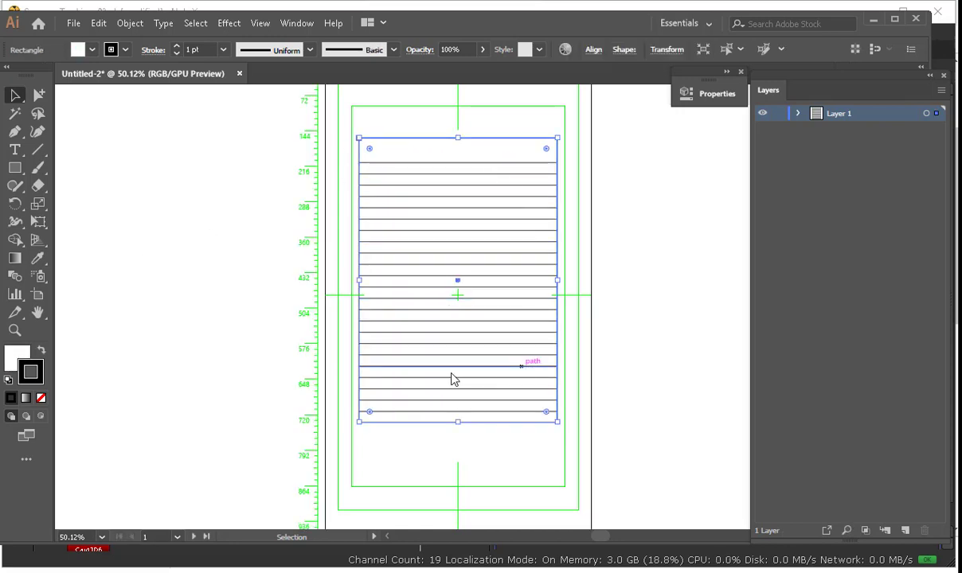
click(338, 163)
key(space)
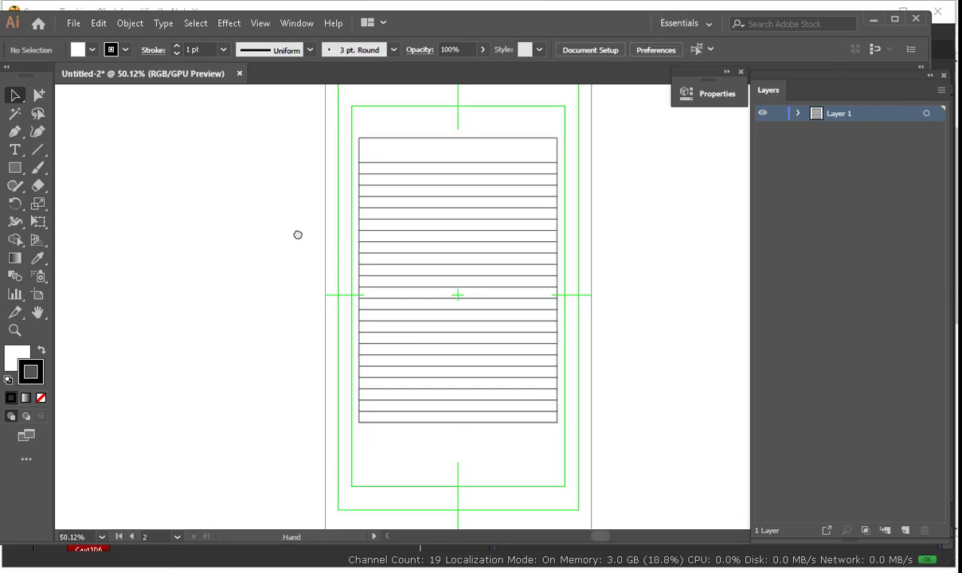
drag(299, 235, 252, 296)
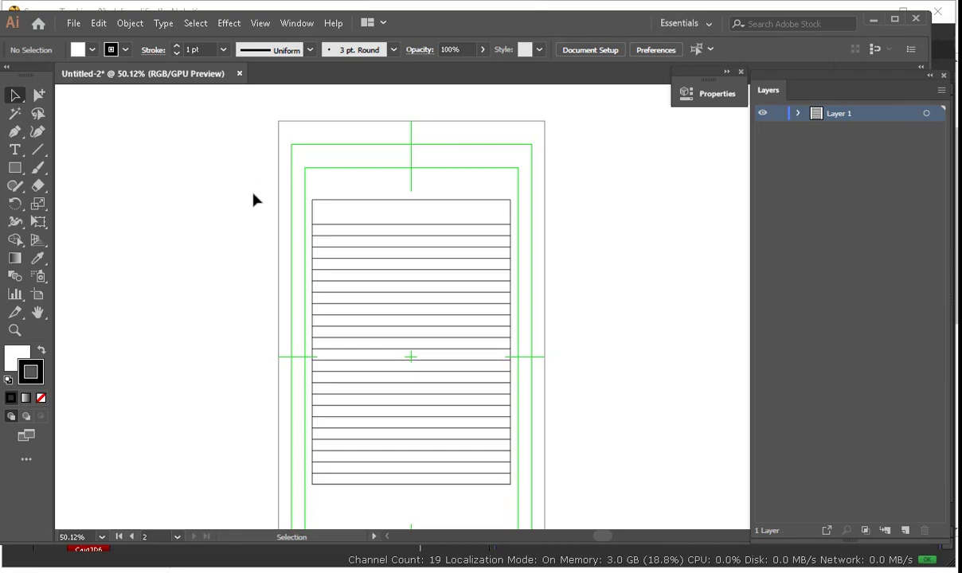
key(alt+Tab)
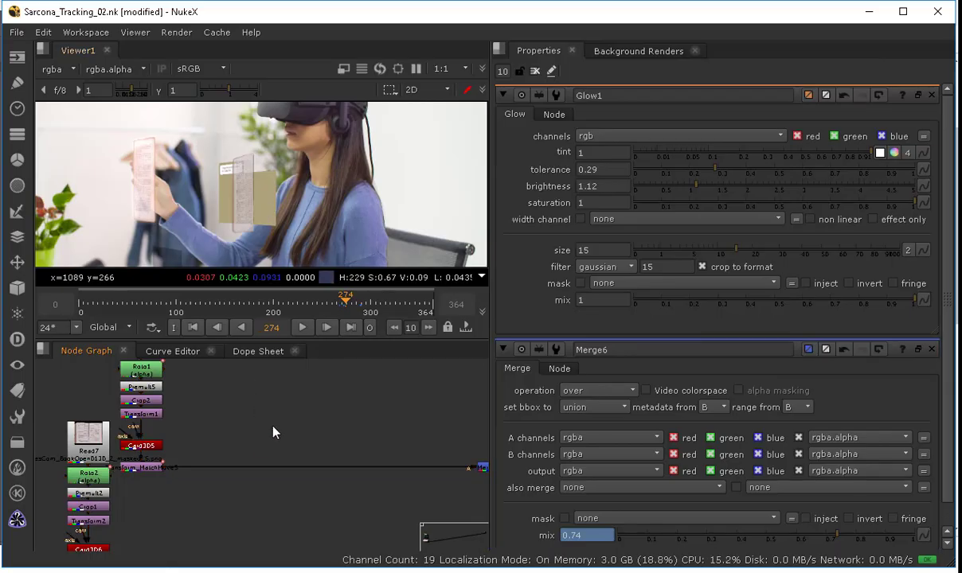
Step: Read in Paper.png from the Artwork folder and view it in the Viewer
middle_drag(273, 426, 273, 299)
key(r)
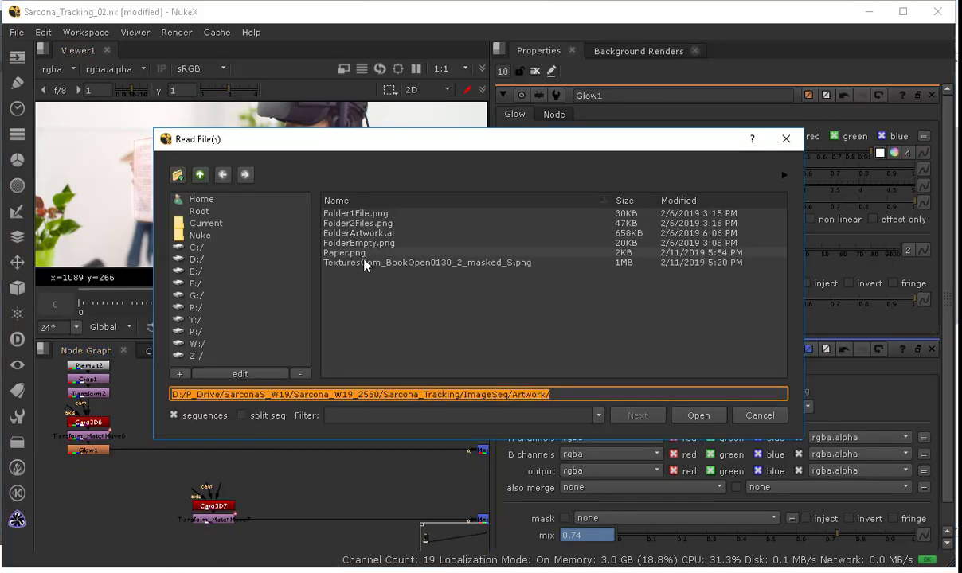
click(370, 253)
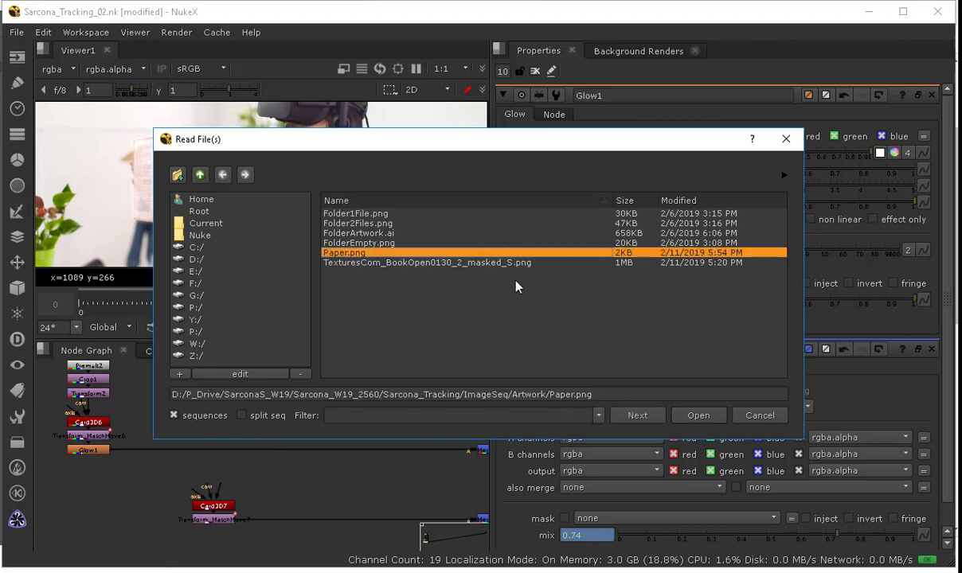
click(700, 416)
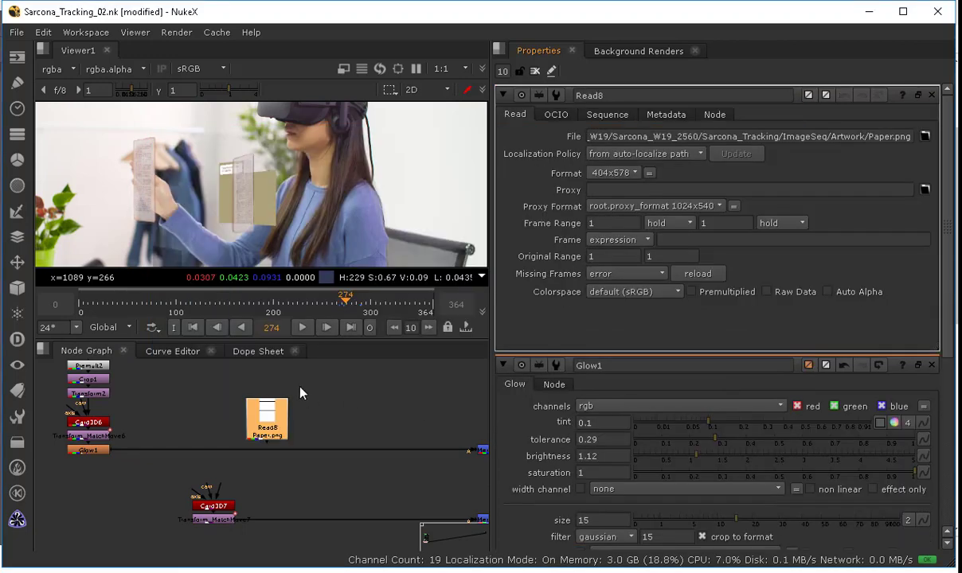
key(1)
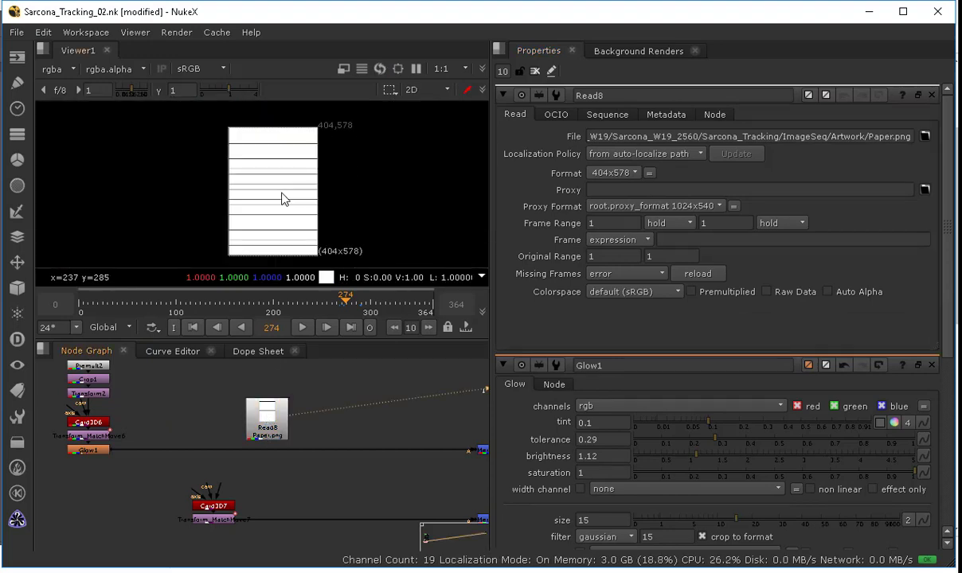
scroll(291, 191, up, 2)
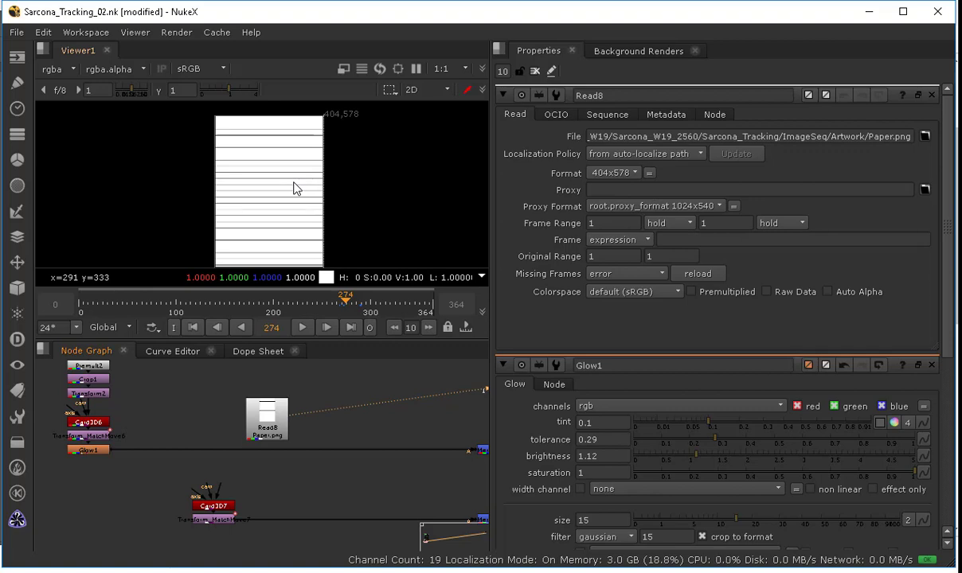
Step: Switch to Illustrator and drag the page rectangle's top-right anchor toward the middle of the page
key(alt+Tab)
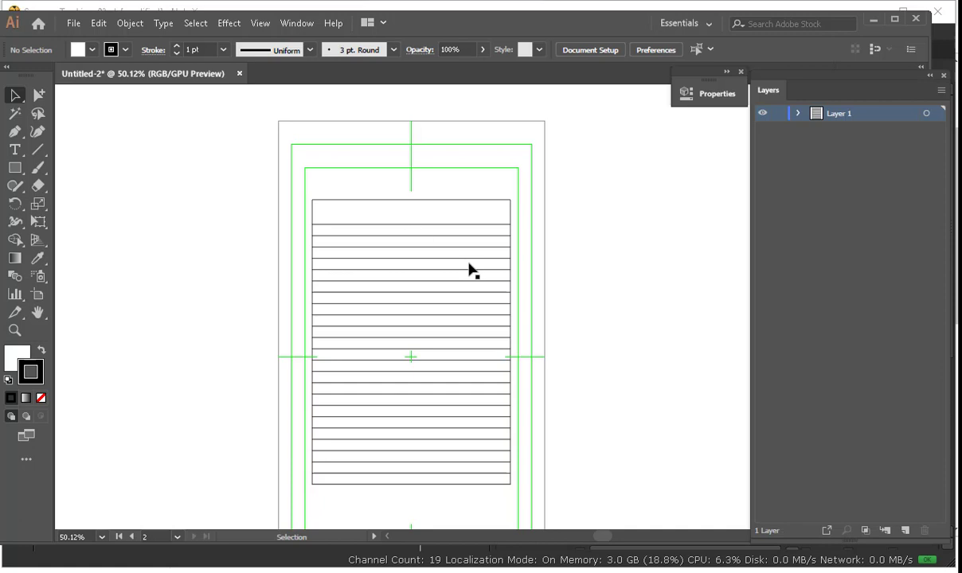
click(377, 202)
key(a)
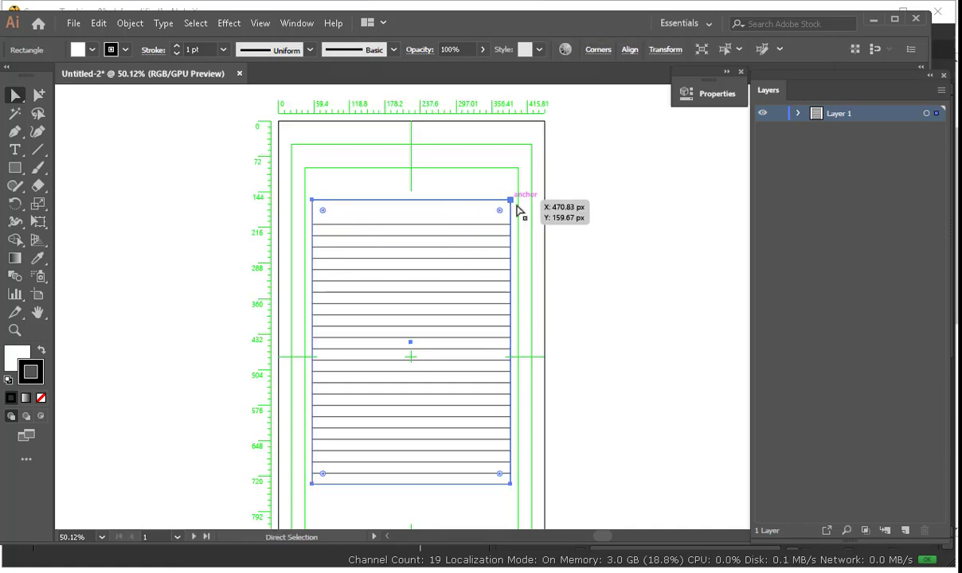
click(510, 200)
drag(510, 200, 378, 343)
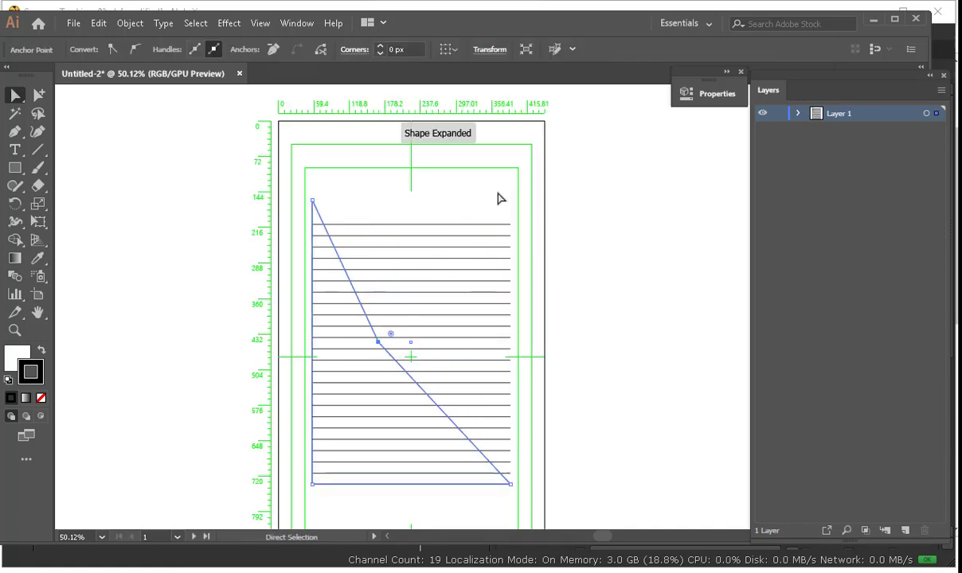
click(497, 200)
Step: Try exporting the artwork as Paper2 PNG, cancel it, undo the anchor edit and return to NukeX
click(73, 23)
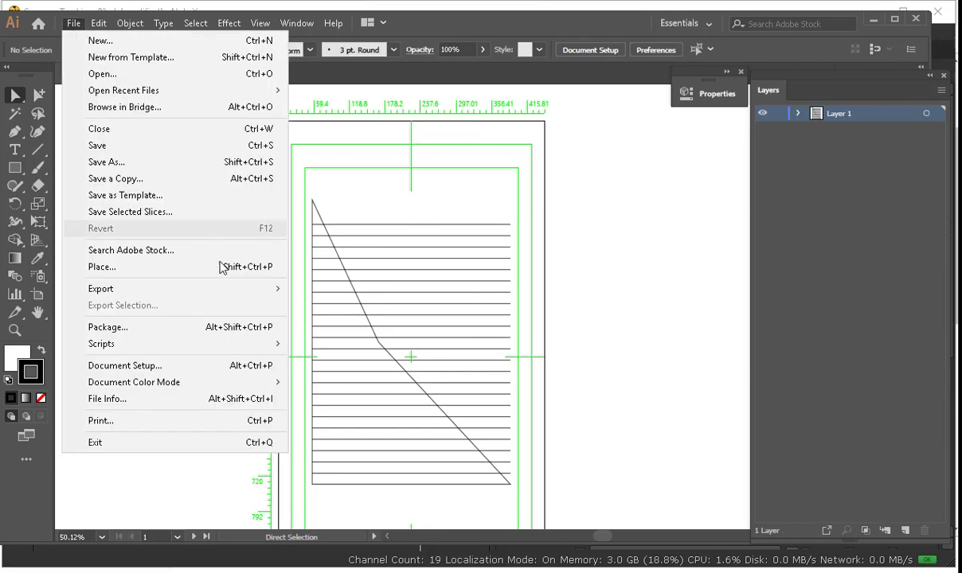
mouse_move(235, 289)
click(372, 303)
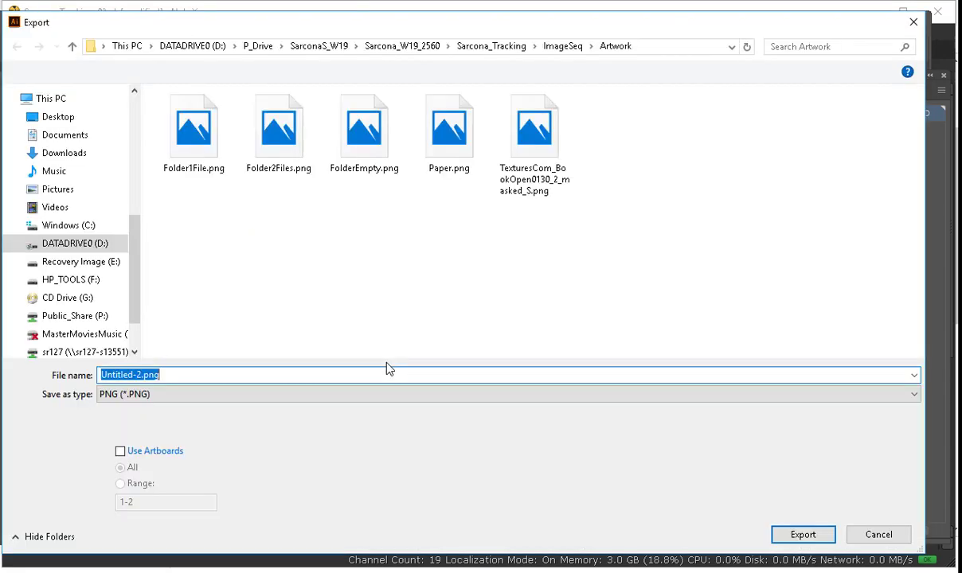
text(Paper2)
key(Return)
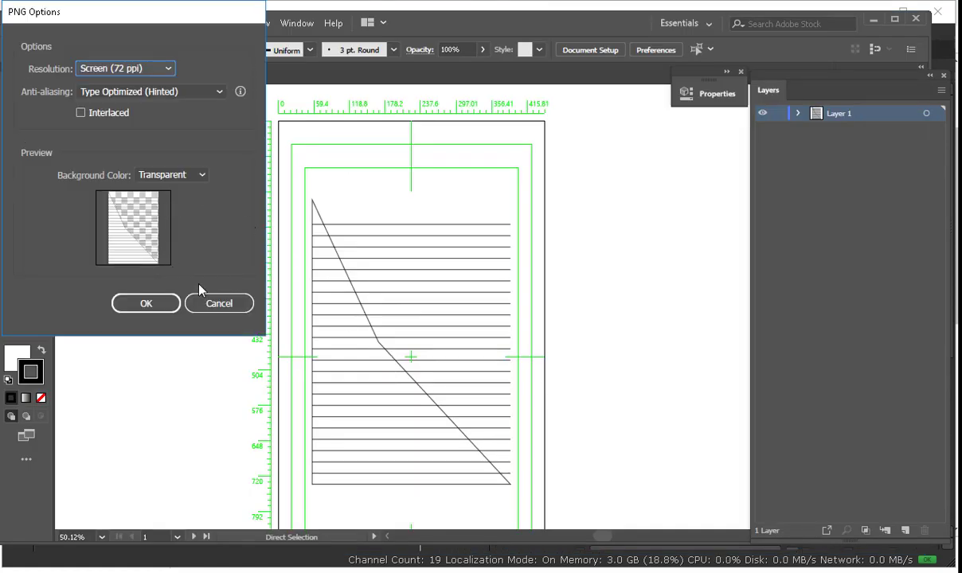
click(211, 303)
key(ctrl+z)
key(alt+Tab)
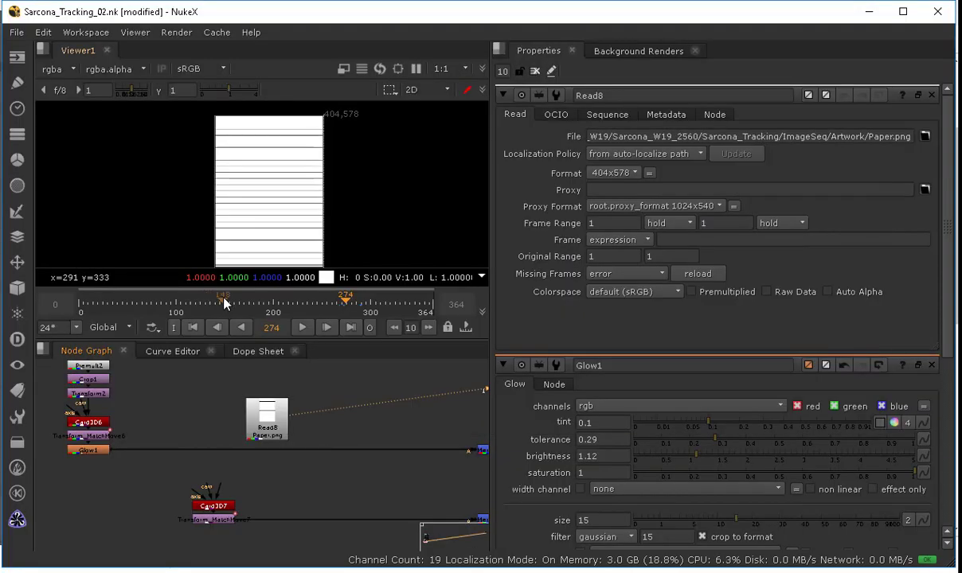
Step: Launch Photoshop and start a new document
key(super)
text(photo)
key(Return)
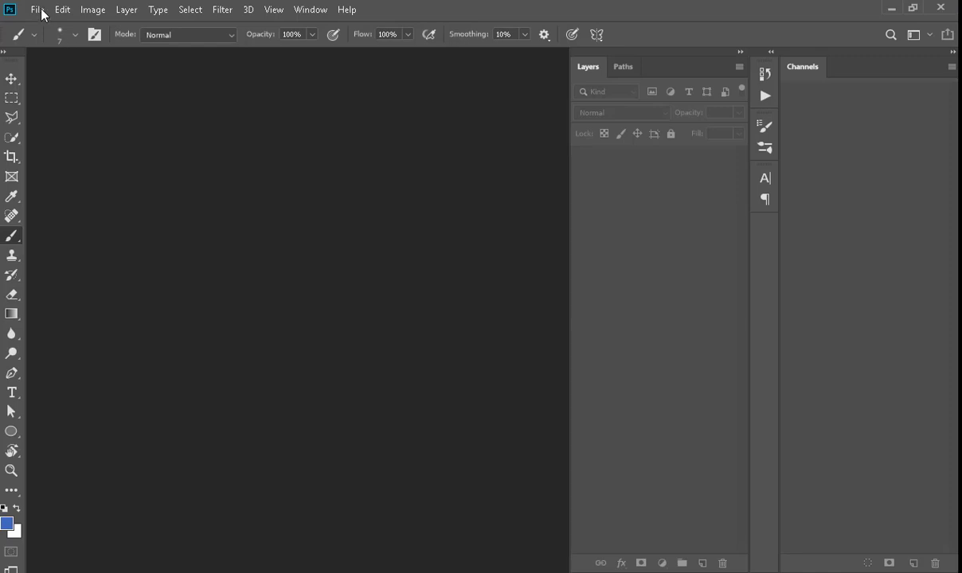
click(41, 14)
click(47, 37)
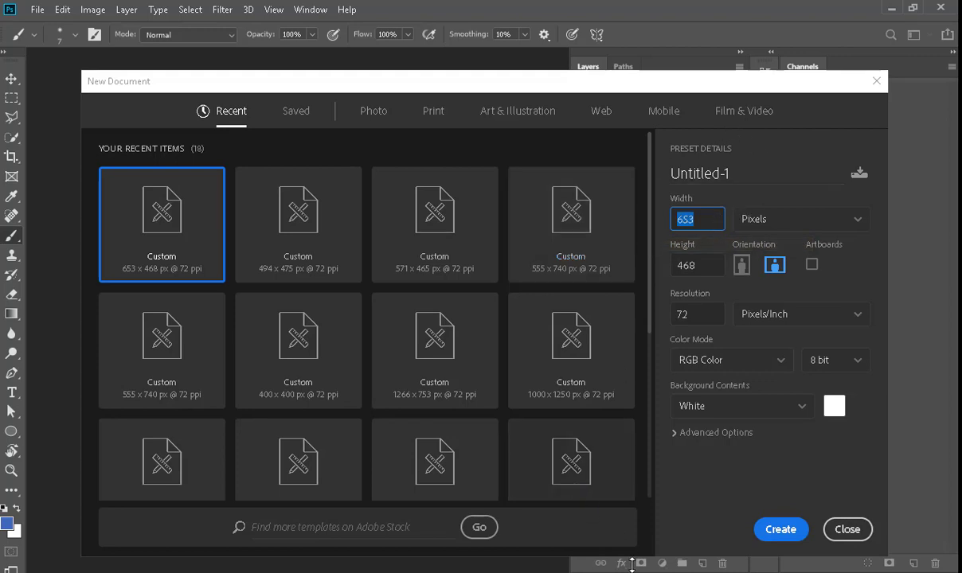
Step: View the lower Merge node's composite output in the Viewer
click(691, 521)
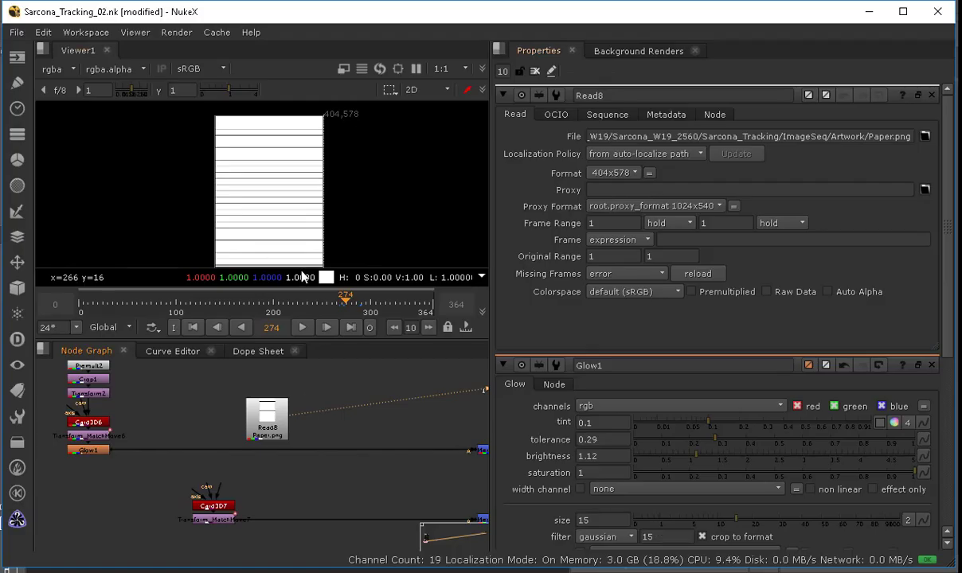
middle_drag(478, 517, 336, 475)
click(287, 451)
key(1)
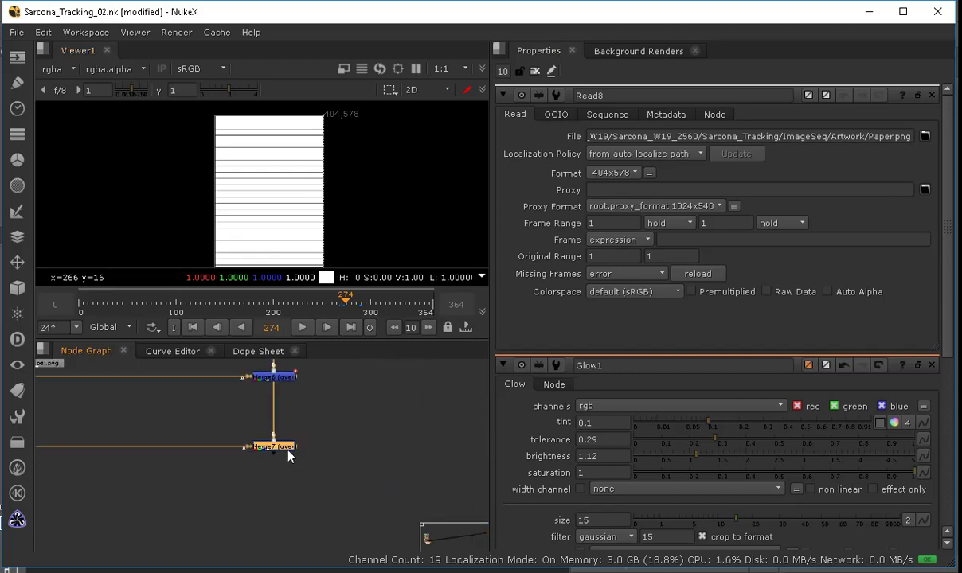
click(312, 434)
scroll(263, 167, up, 5)
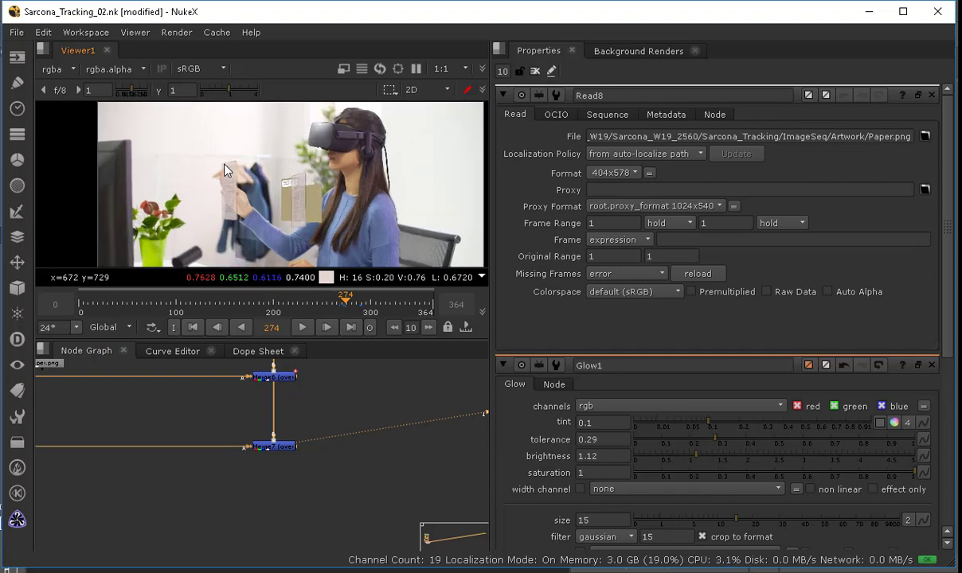
scroll(236, 167, down, 2)
scroll(237, 170, down, 1)
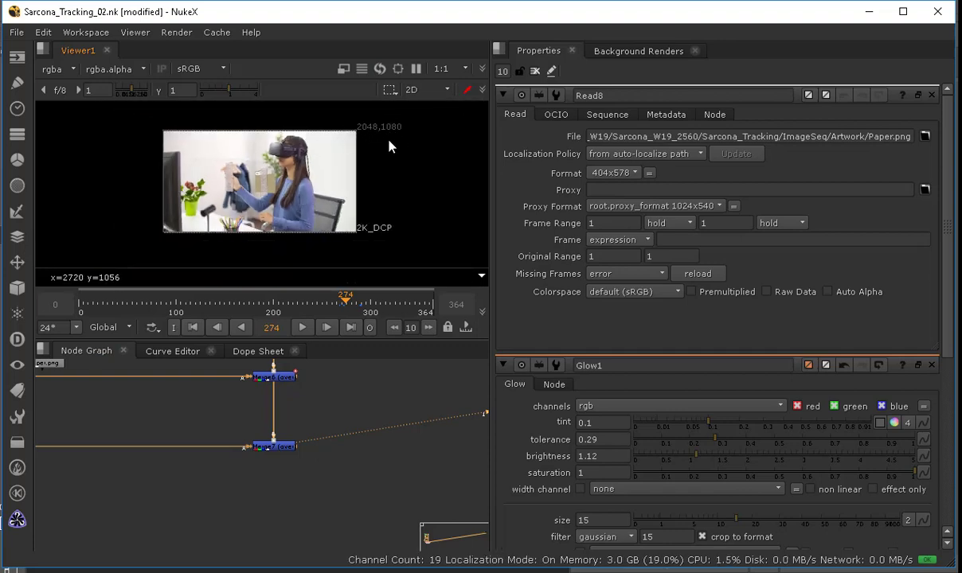
scroll(173, 179, up, 3)
scroll(307, 159, up, 2)
scroll(268, 139, up, 2)
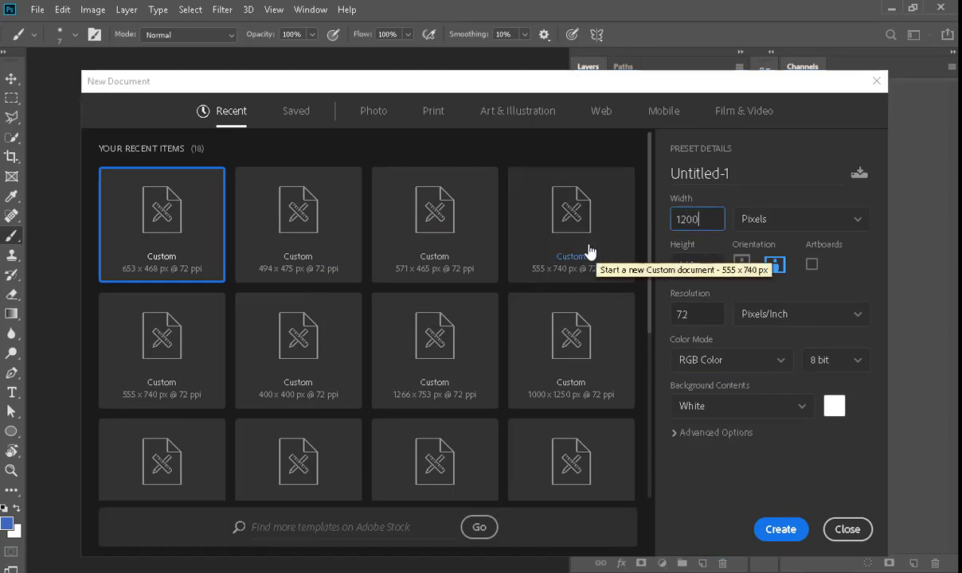
Step: Create the new document 1200 px wide
key(Tab)
key(Return)
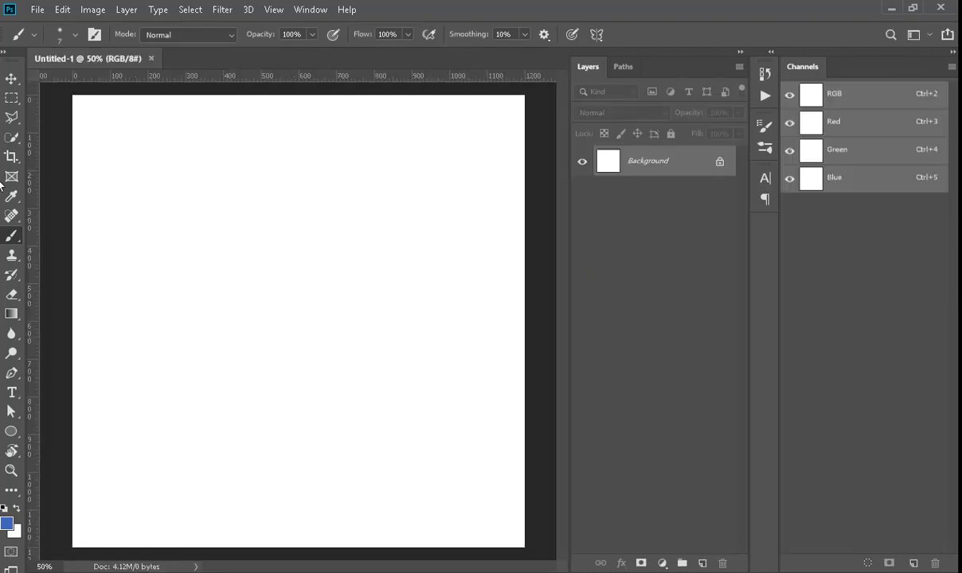
Step: Add a text layer reading HELLO and colour the text red
key(t)
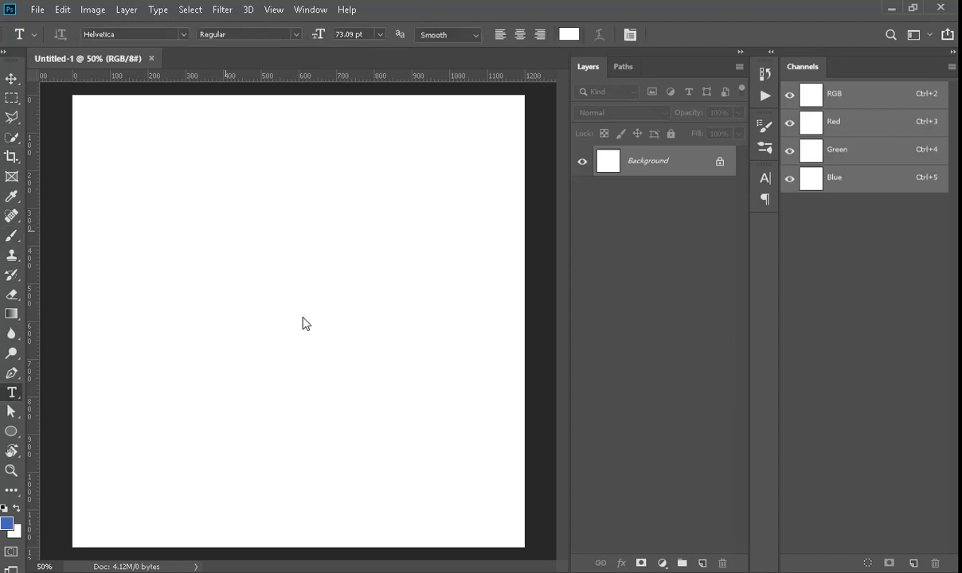
click(226, 230)
text(hello)
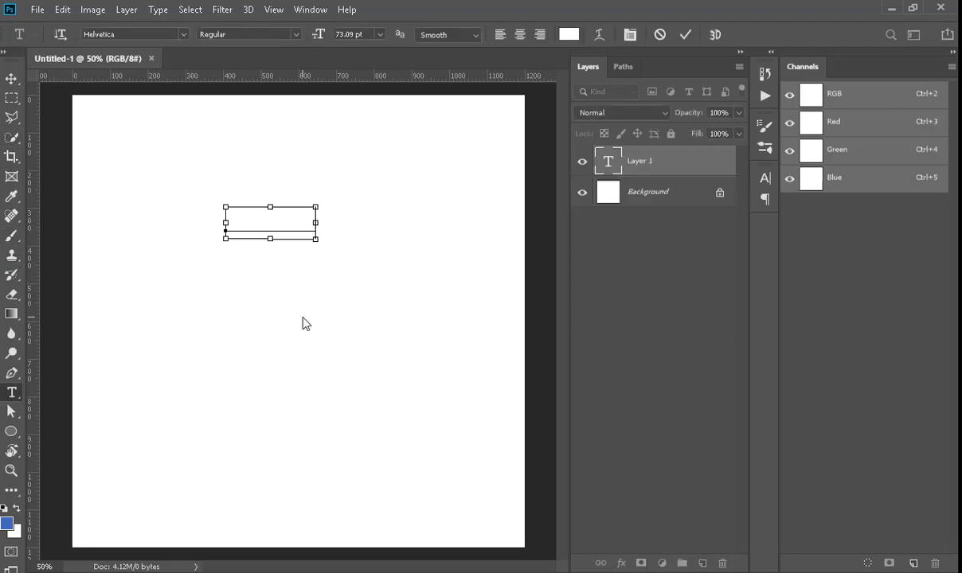
key(ctrl+a)
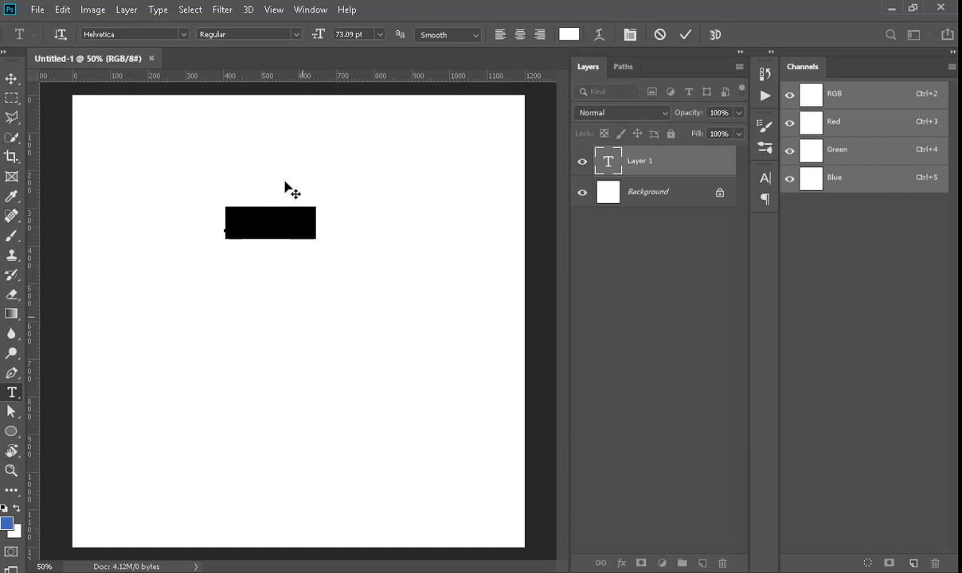
click(568, 35)
click(430, 209)
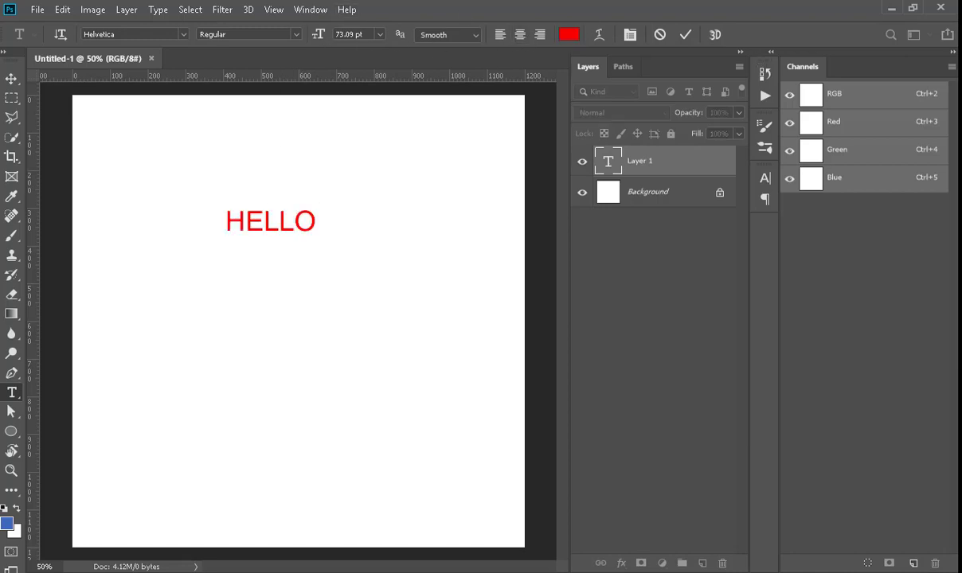
click(588, 203)
Step: Move the HELLO text up and left, then duplicate it just below
click(11, 80)
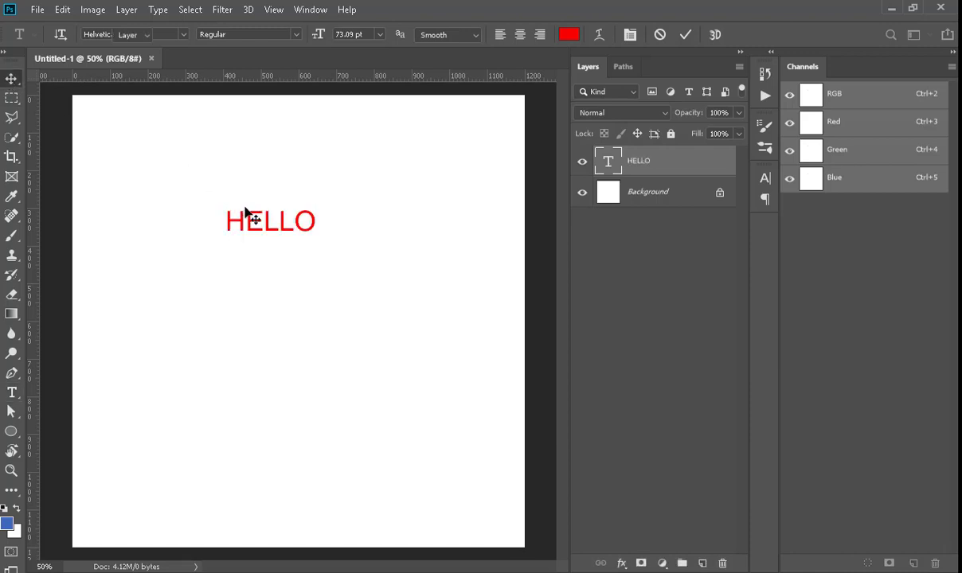
drag(244, 213, 165, 176)
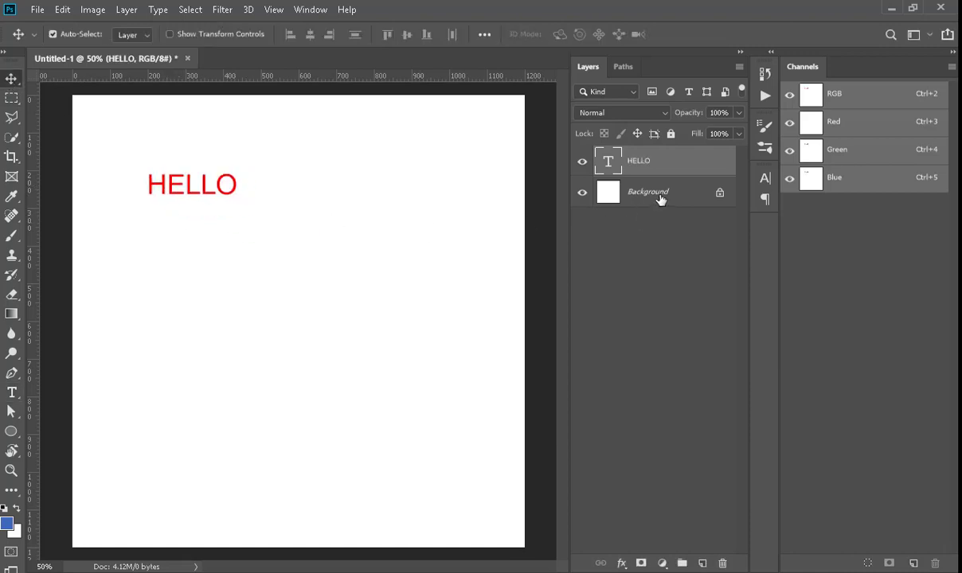
alt+drag(205, 185, 207, 224)
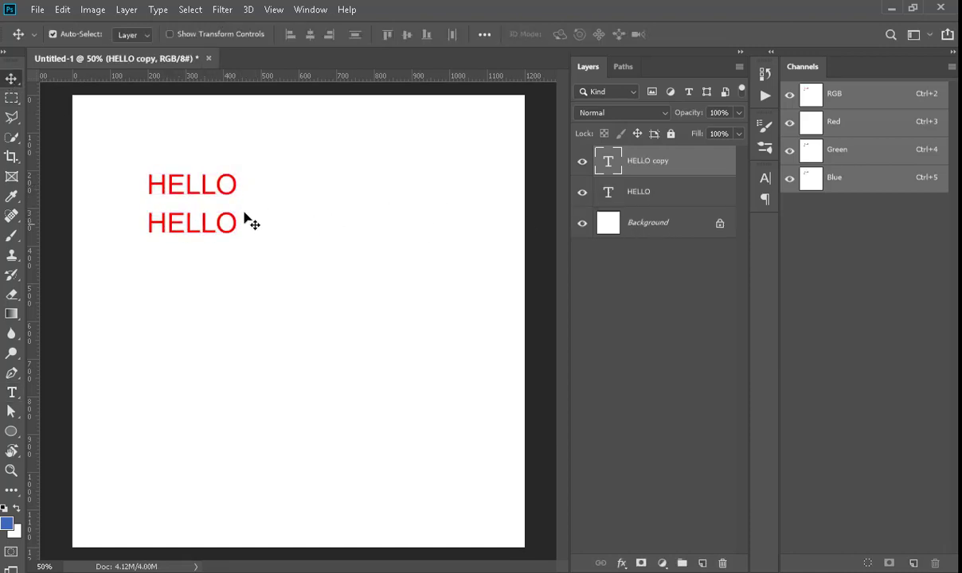
Step: Draw a blue circle about 470 px wide to the right of the text and nudge it slightly left
click(15, 177)
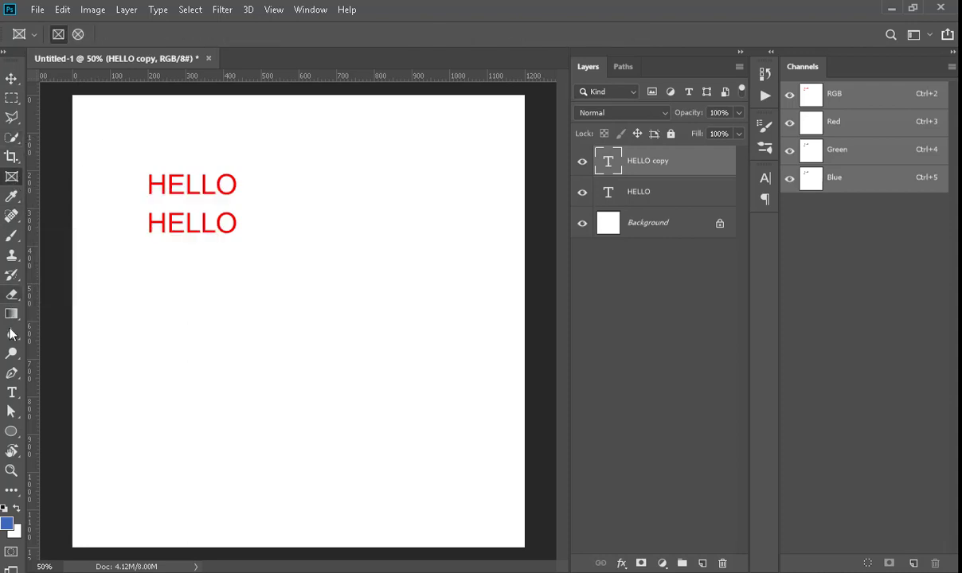
click(11, 433)
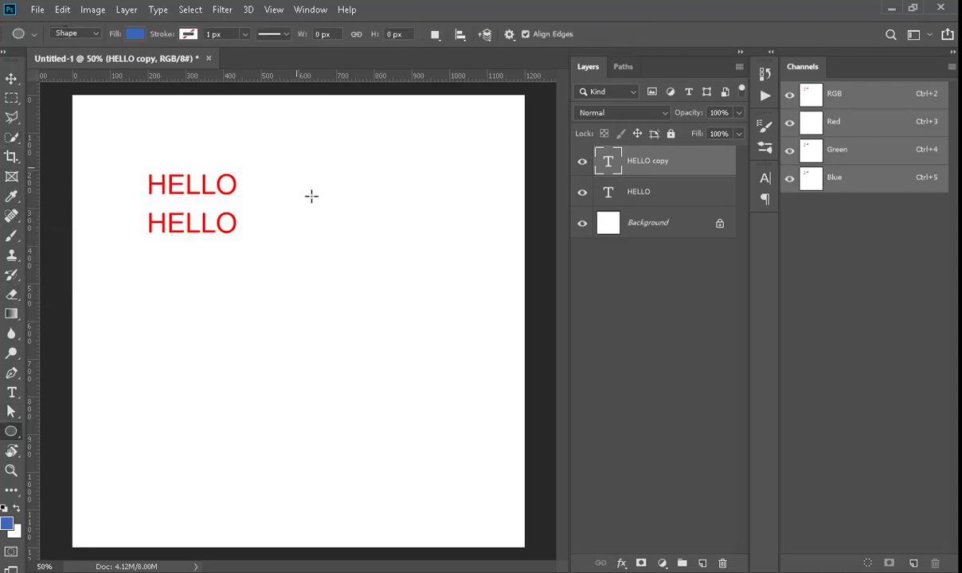
shift+drag(295, 165, 472, 423)
key(v)
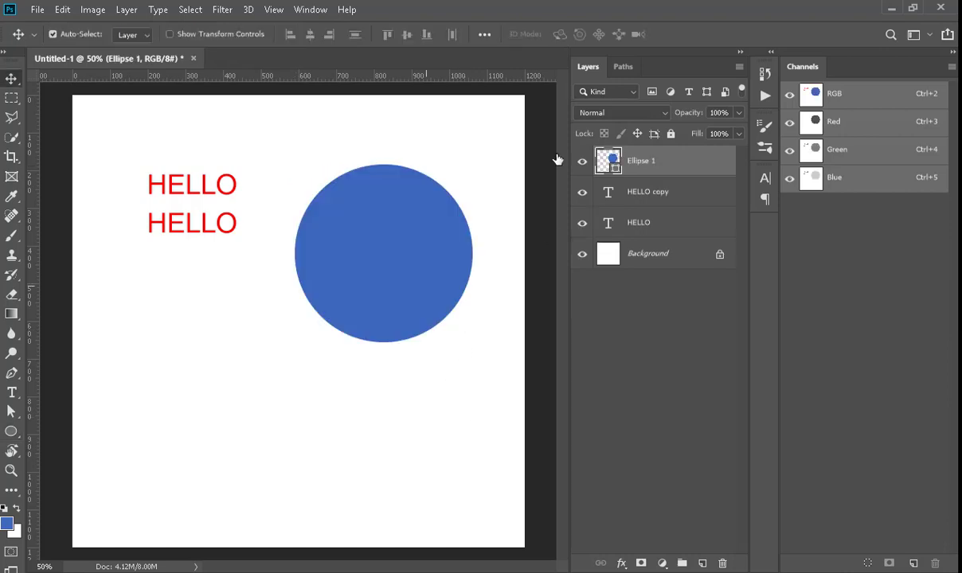
drag(368, 222, 356, 221)
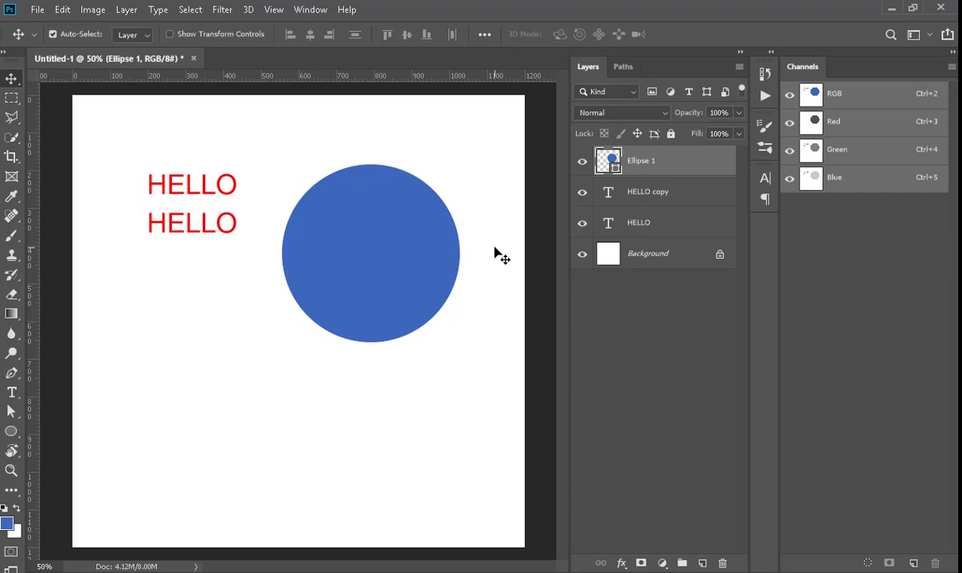
Step: Delete the Background layer so the document has a transparent background
click(632, 255)
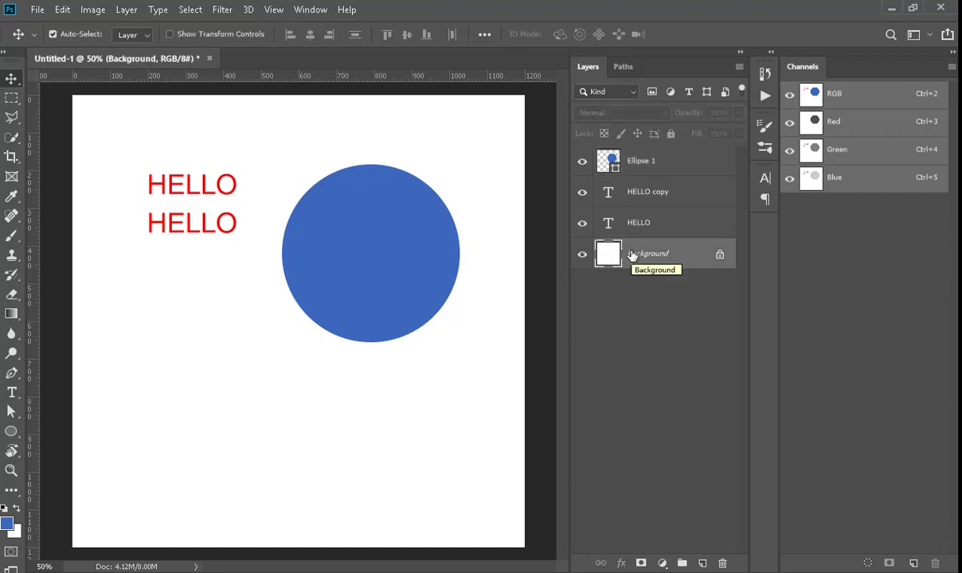
drag(632, 255, 722, 563)
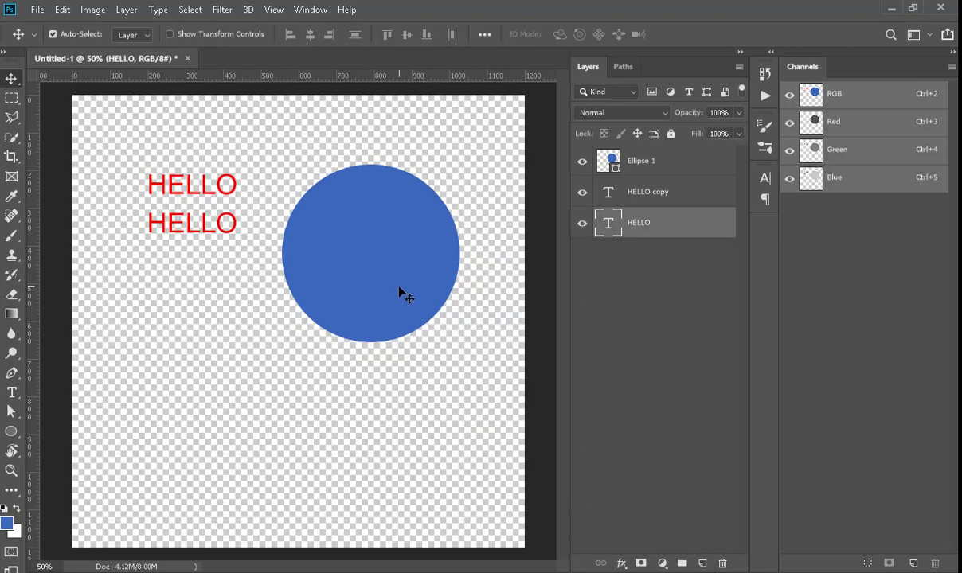
Step: Save the image as a PNG named TestImage in the Sarcona_Tracking ImageSeq Artwork folder, with large file size
click(37, 10)
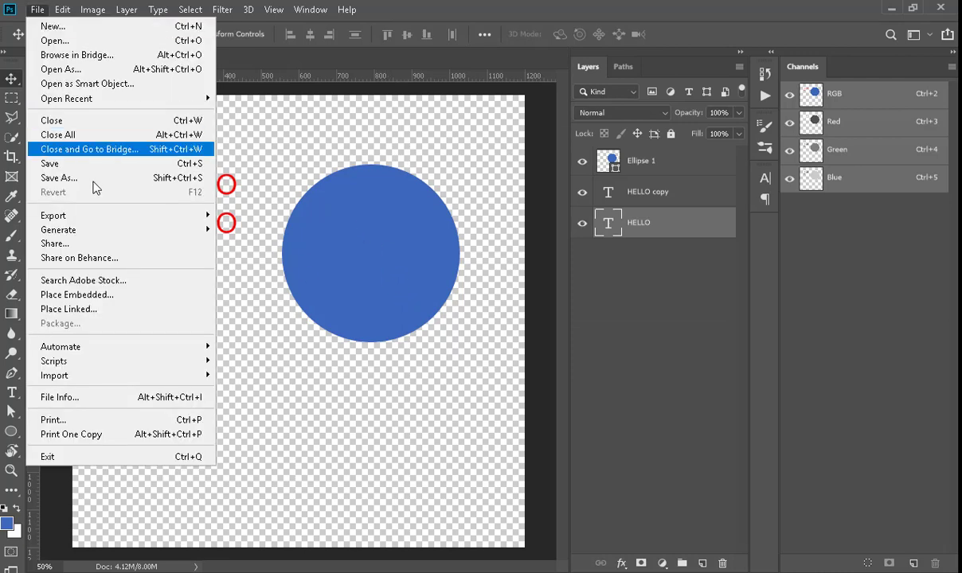
click(195, 179)
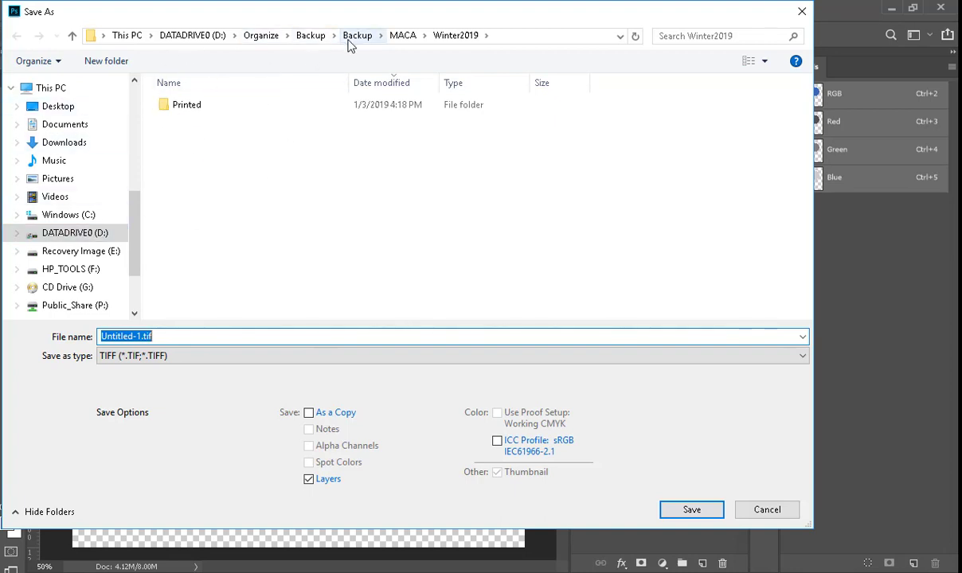
click(192, 37)
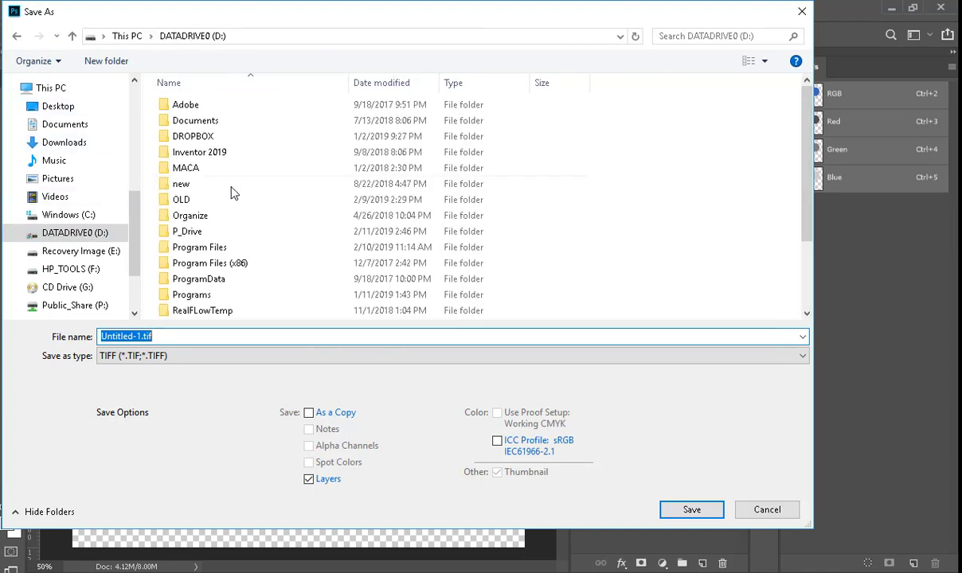
double_click(213, 231)
click(438, 127)
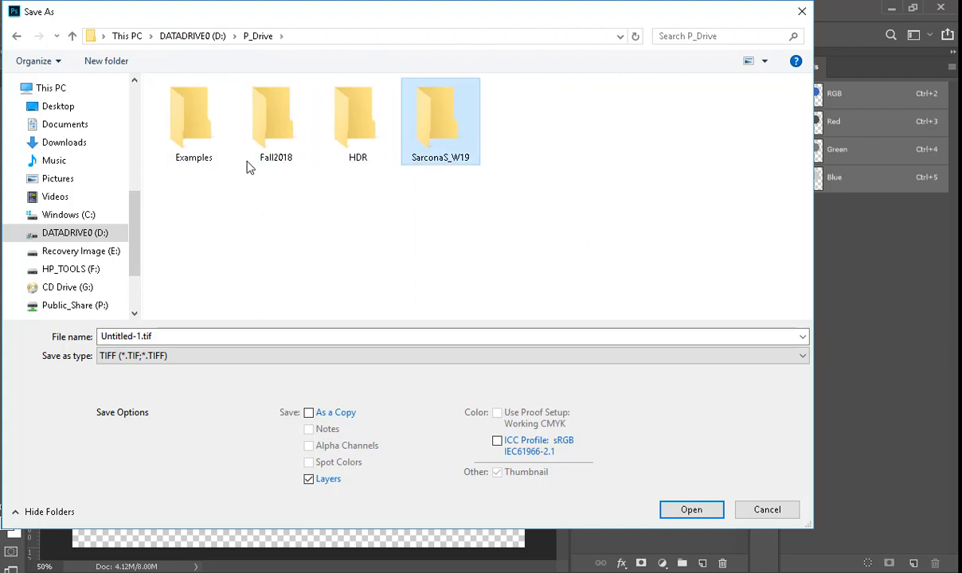
key(Return)
double_click(205, 120)
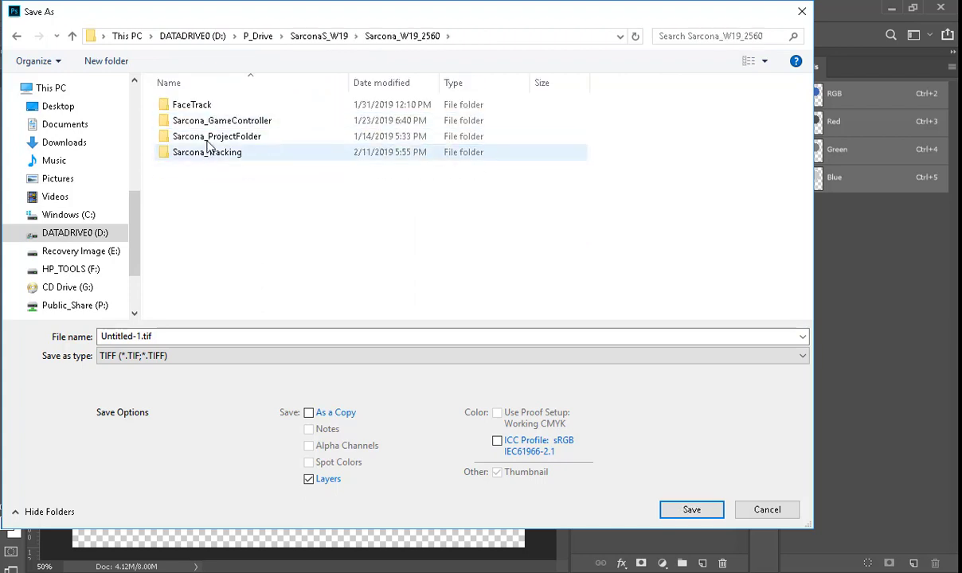
double_click(207, 153)
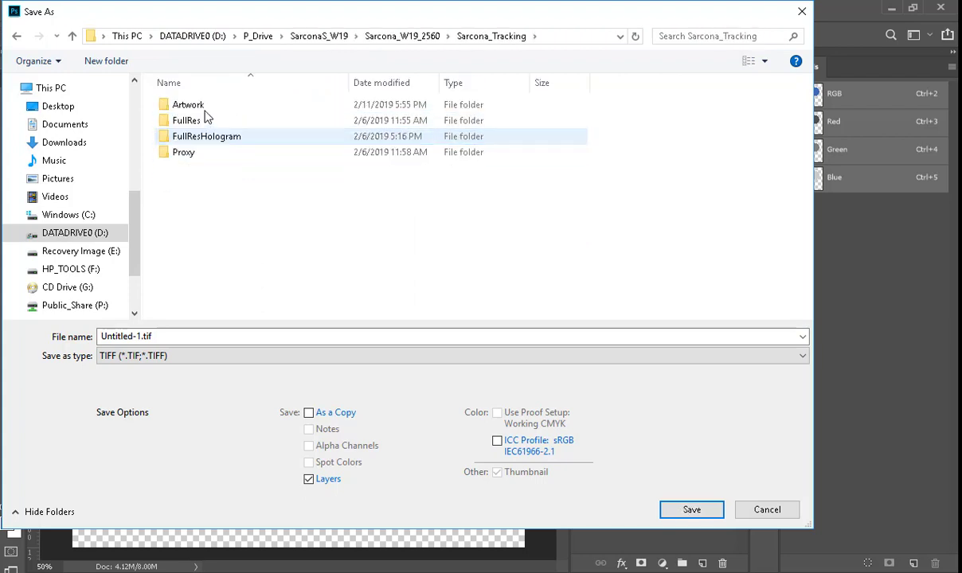
double_click(194, 105)
click(209, 335)
text(TestImage)
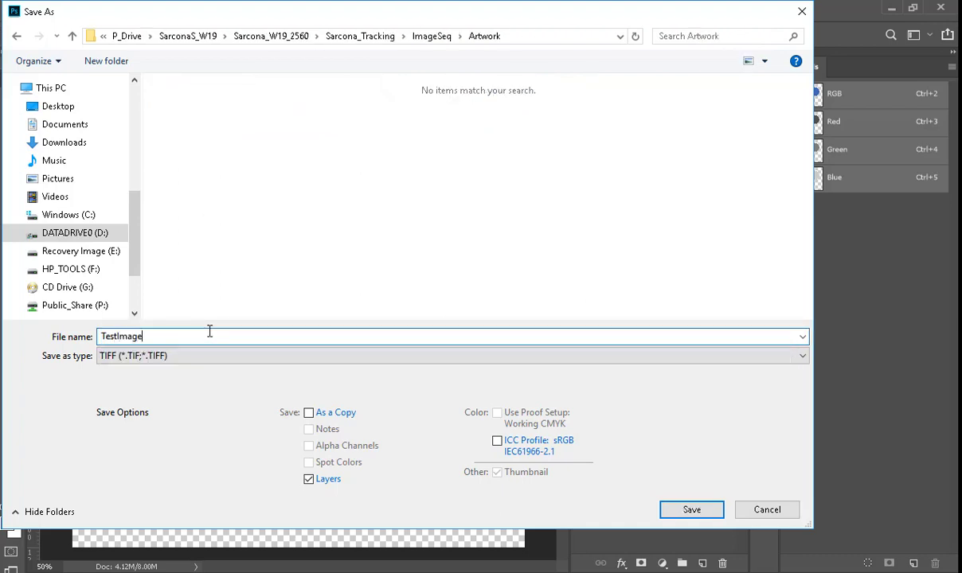
key(Tab)
key(Home)
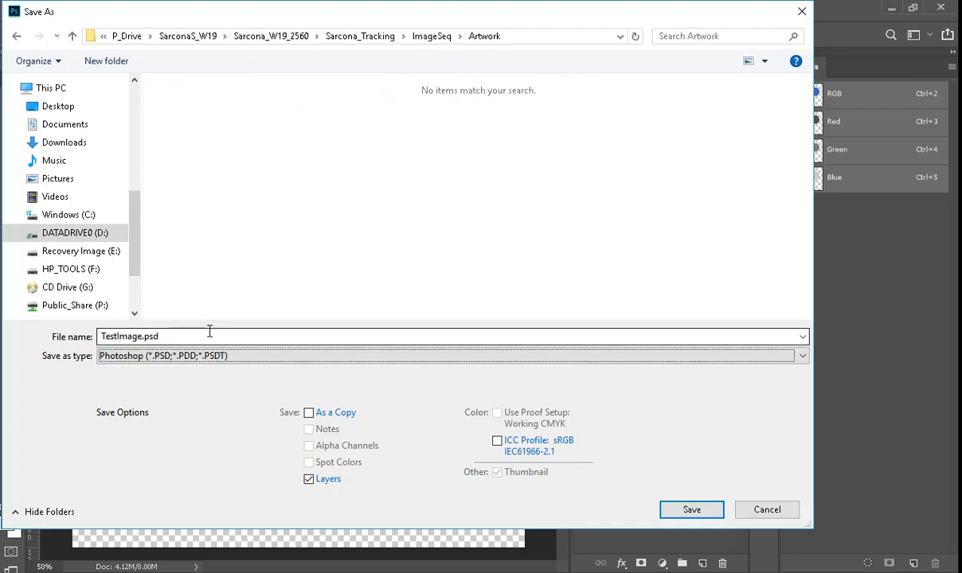
click(209, 356)
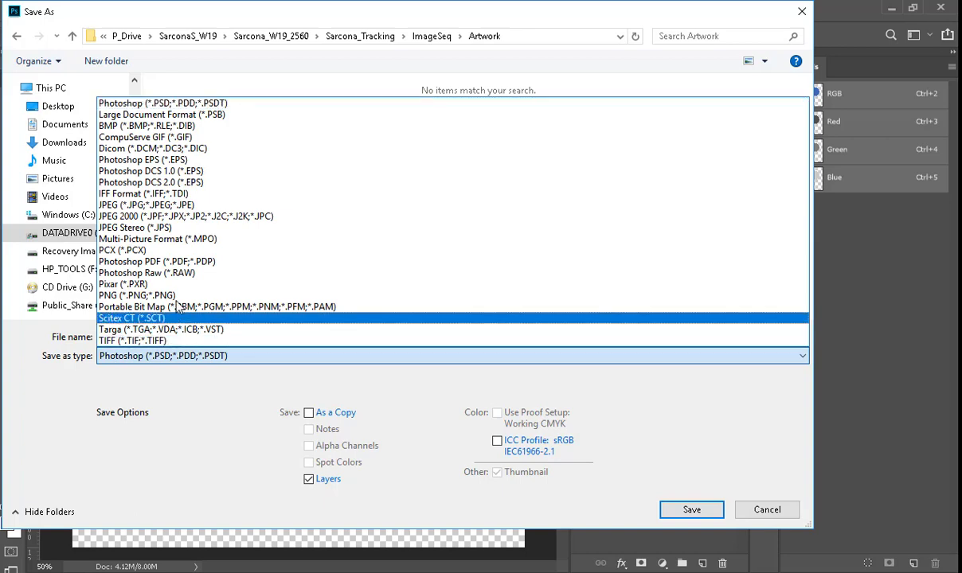
click(199, 295)
click(690, 512)
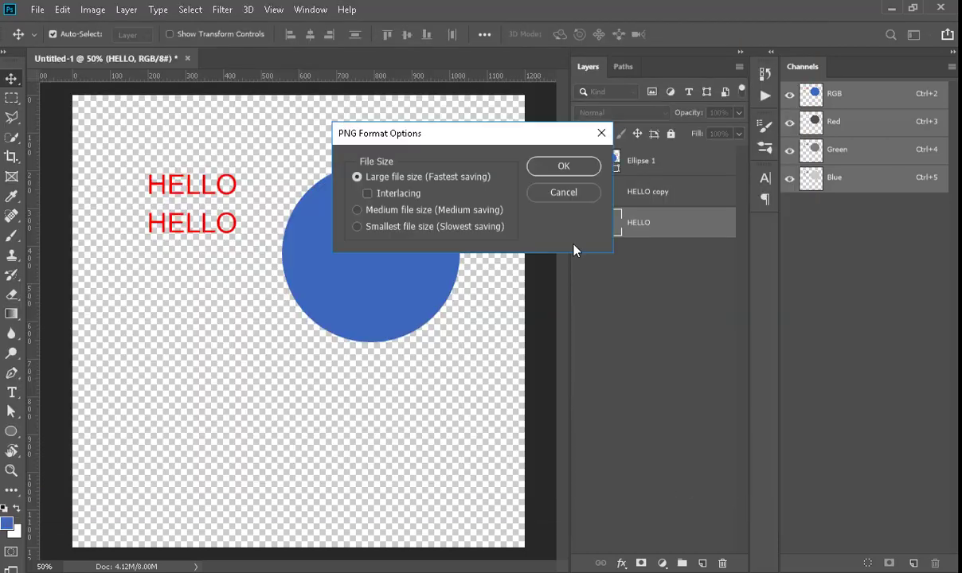
click(563, 167)
Step: Switch to NukeX and read in TestImage.png from the Artwork folder
key(alt+Tab)
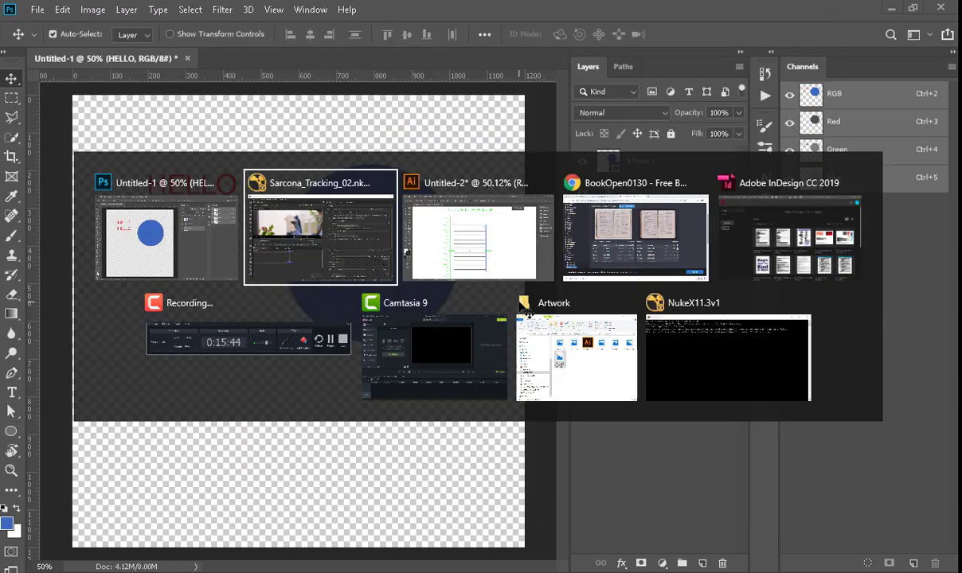
key(r)
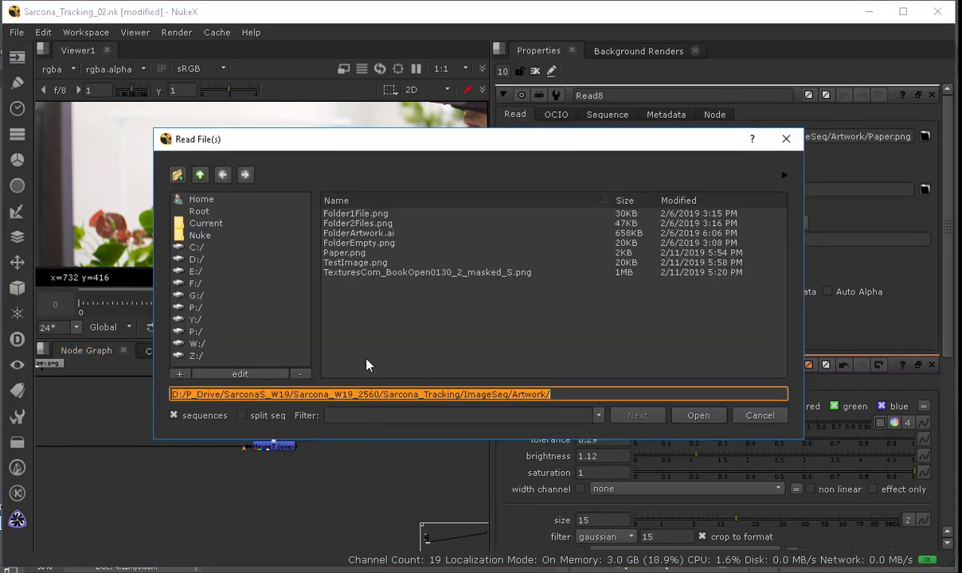
click(356, 264)
click(698, 415)
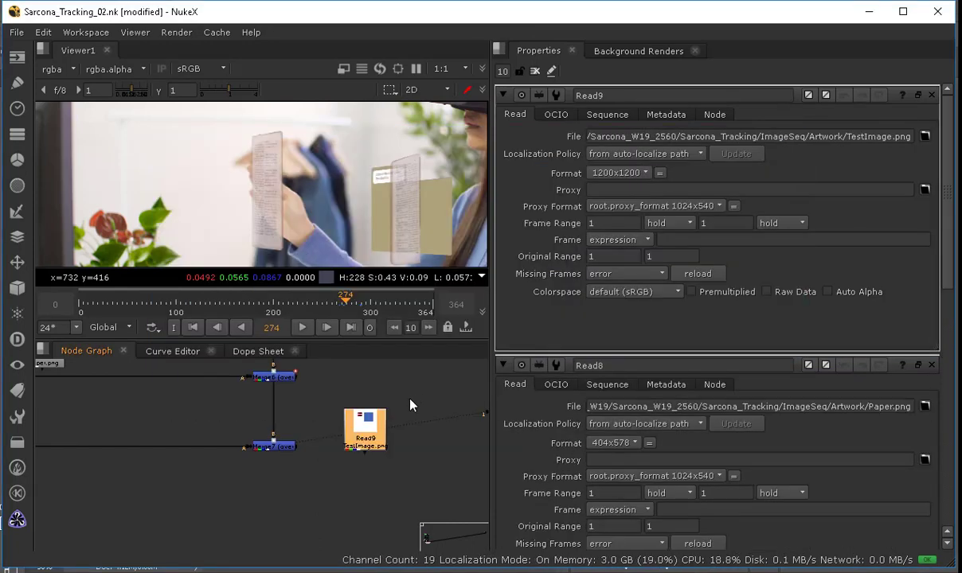
Step: Move the TestImage Read node aside and add a Premult node below it
drag(365, 430, 183, 484)
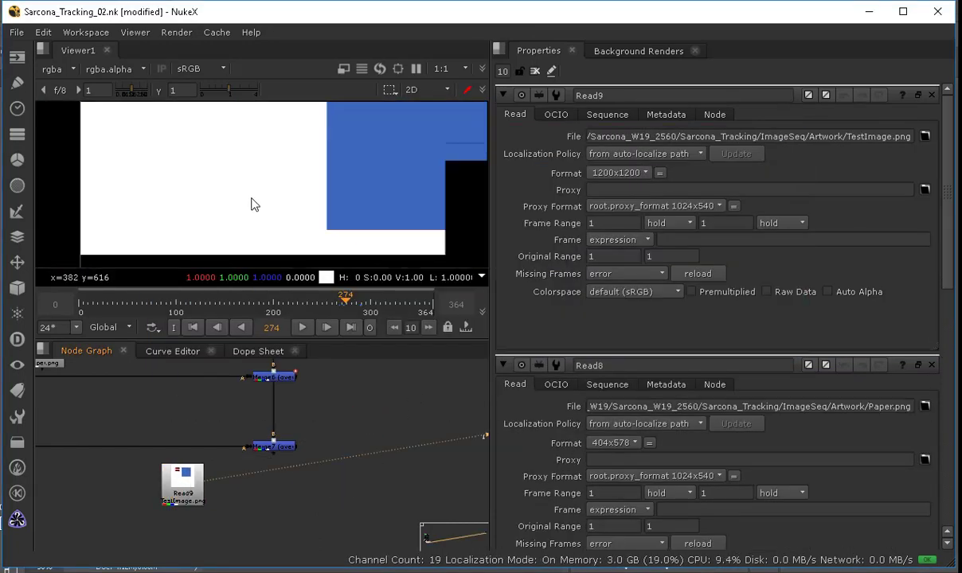
scroll(252, 198, up, 2)
scroll(252, 195, down, 2)
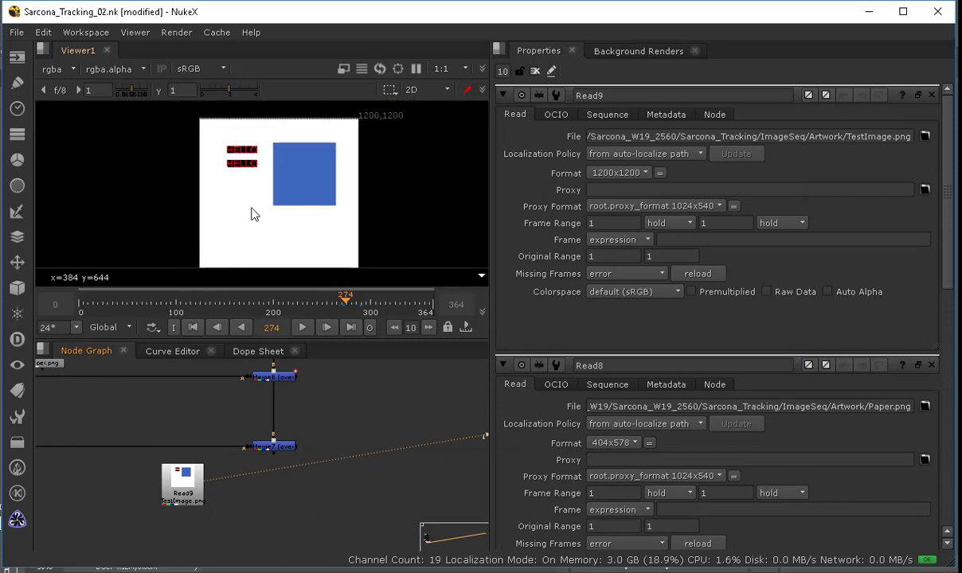
click(200, 494)
key(Tab)
text(premutl)
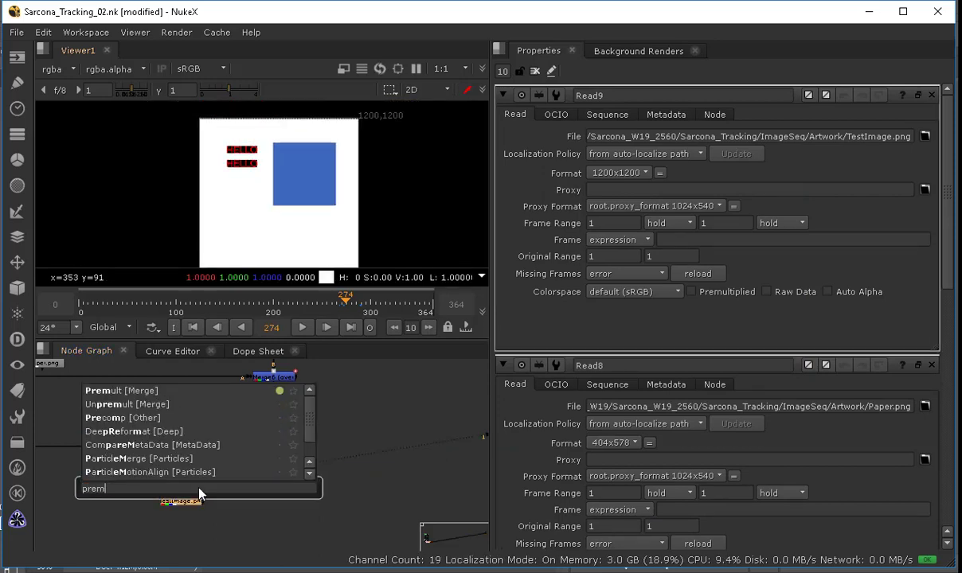
key(BackSpace)
key(BackSpace)
text(lt)
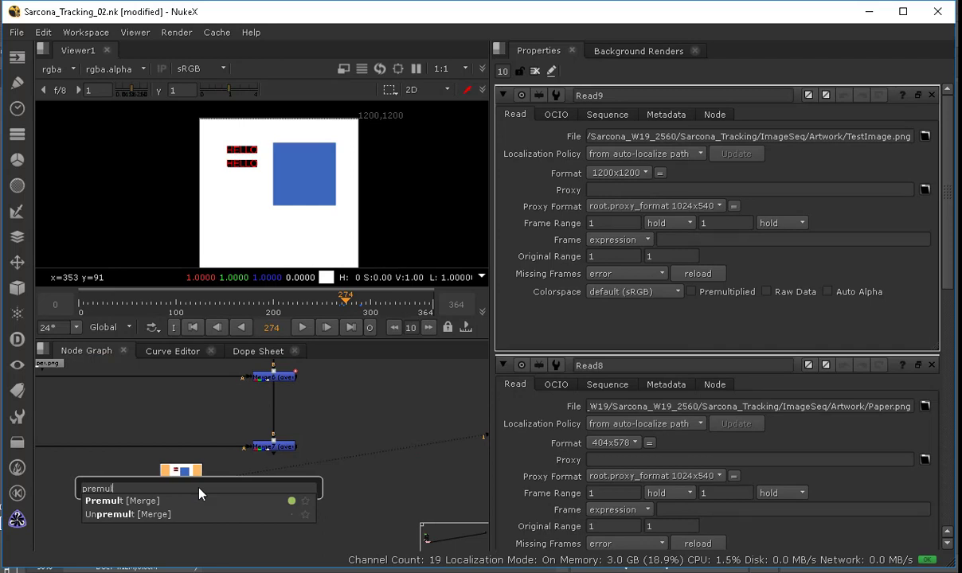
key(Return)
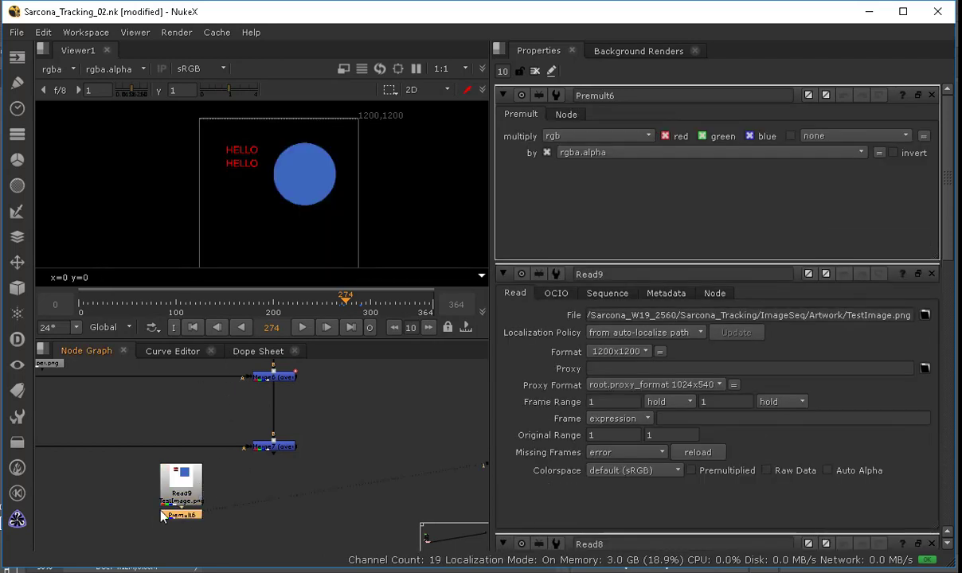
Step: Connect the Premult into the lower Merge node and view that Merge over the footage
middle_drag(228, 481, 366, 483)
scroll(366, 483, down, 1)
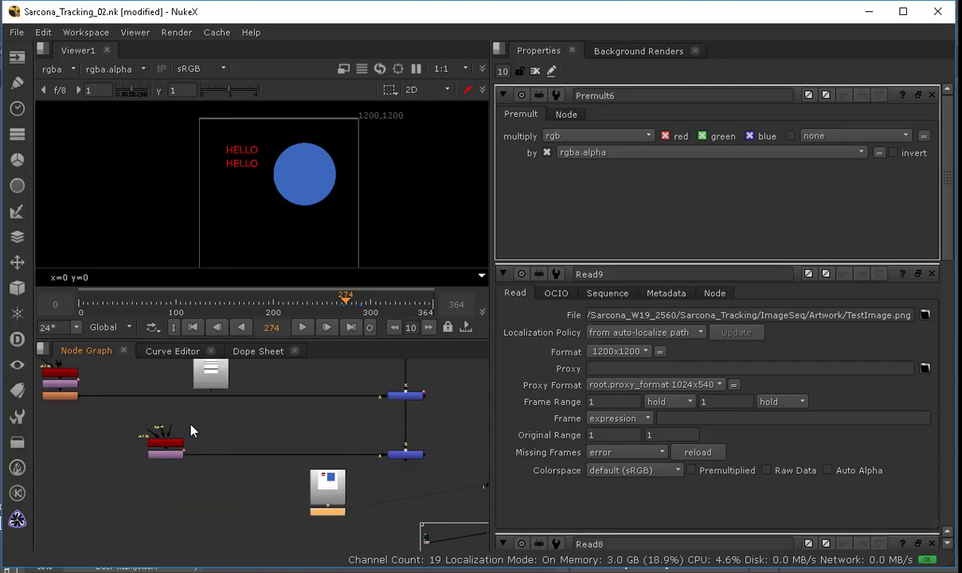
drag(176, 427, 326, 495)
click(420, 437)
key(1)
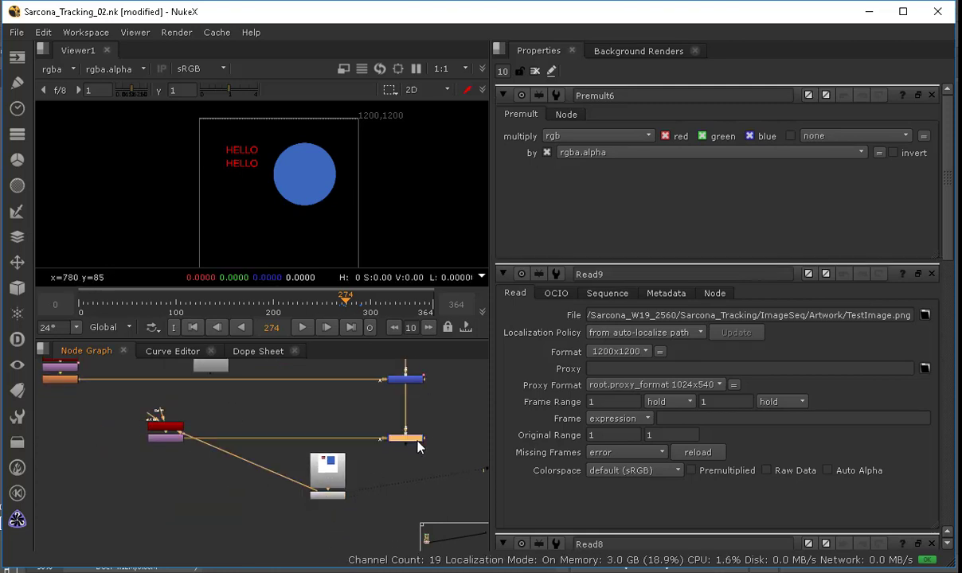
scroll(164, 207, up, 6)
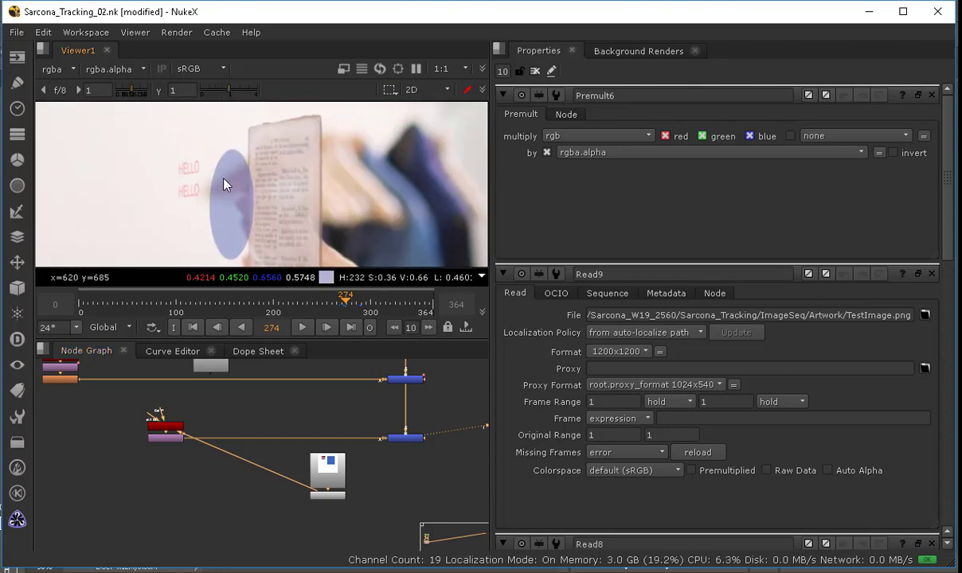
Step: Insert a Transform node after the Premult and set its width scale to -1 to flip the image
click(327, 496)
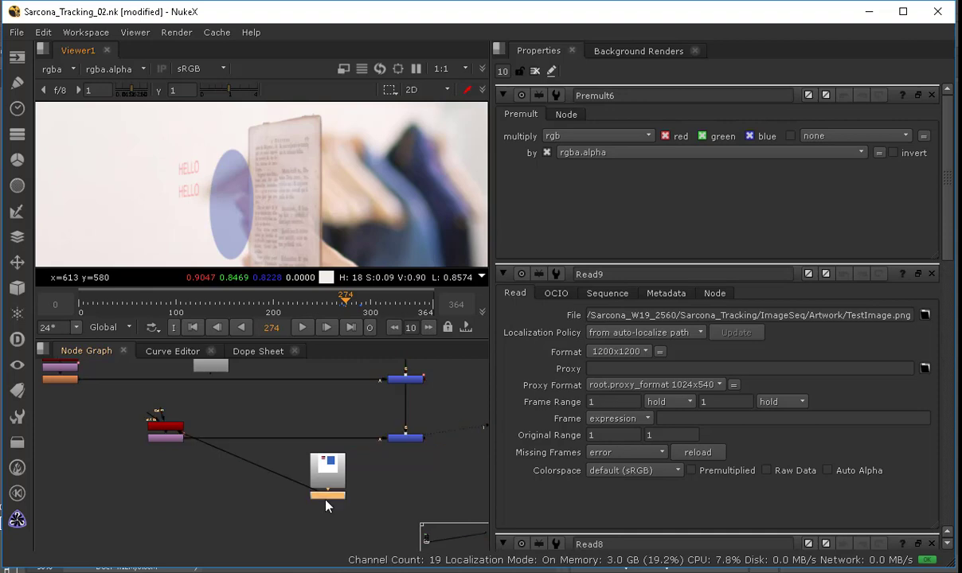
key(Tab)
text(transforms)
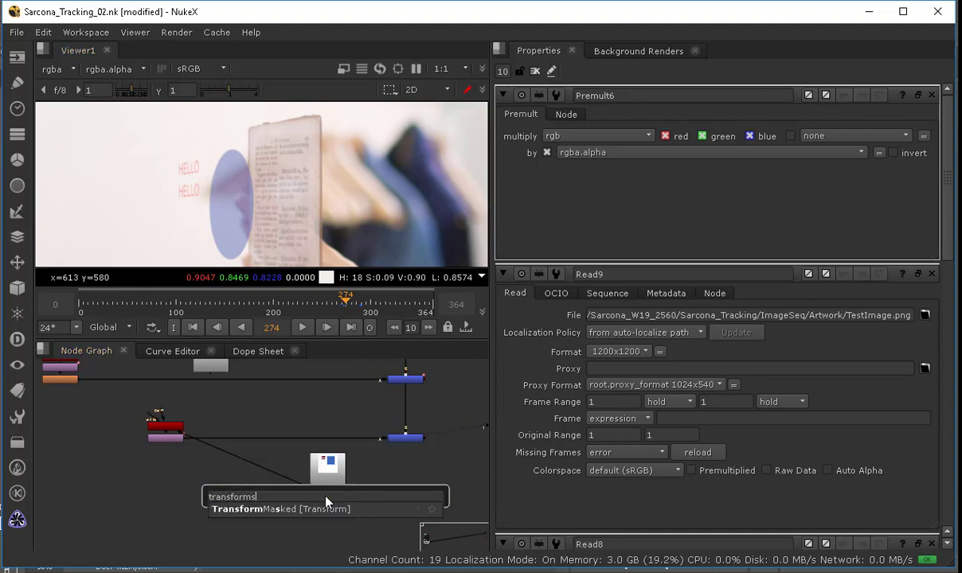
key(Return)
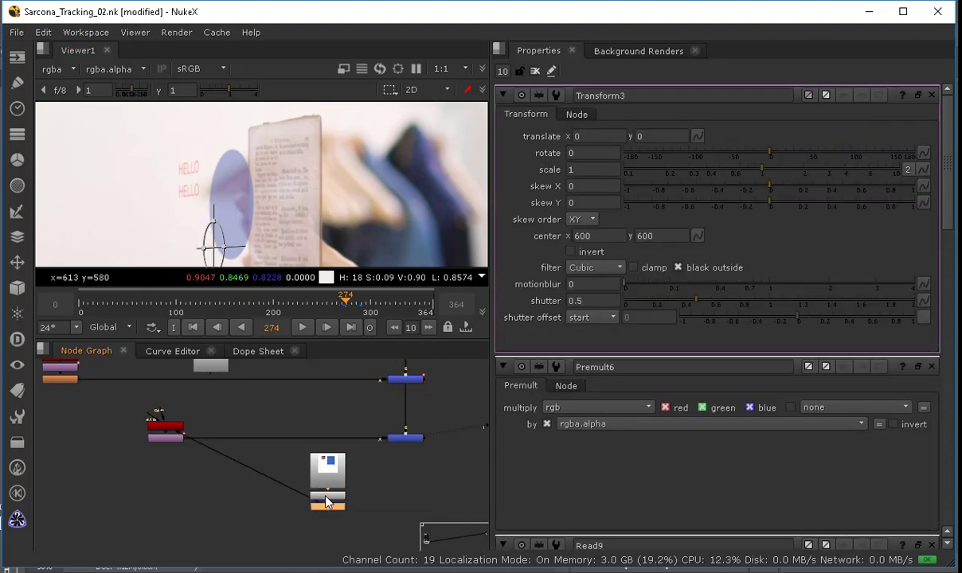
click(908, 170)
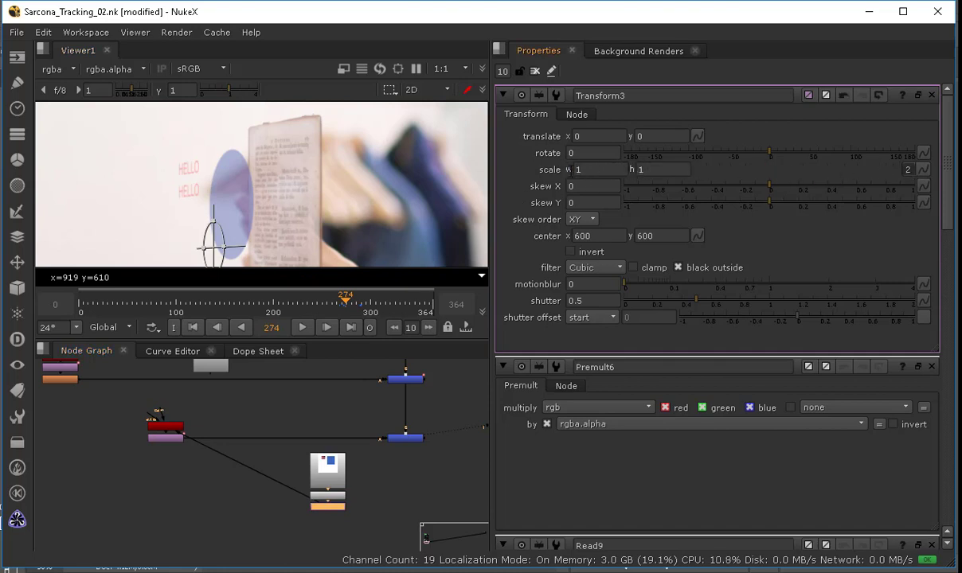
click(597, 169)
text(-1)
key(Return)
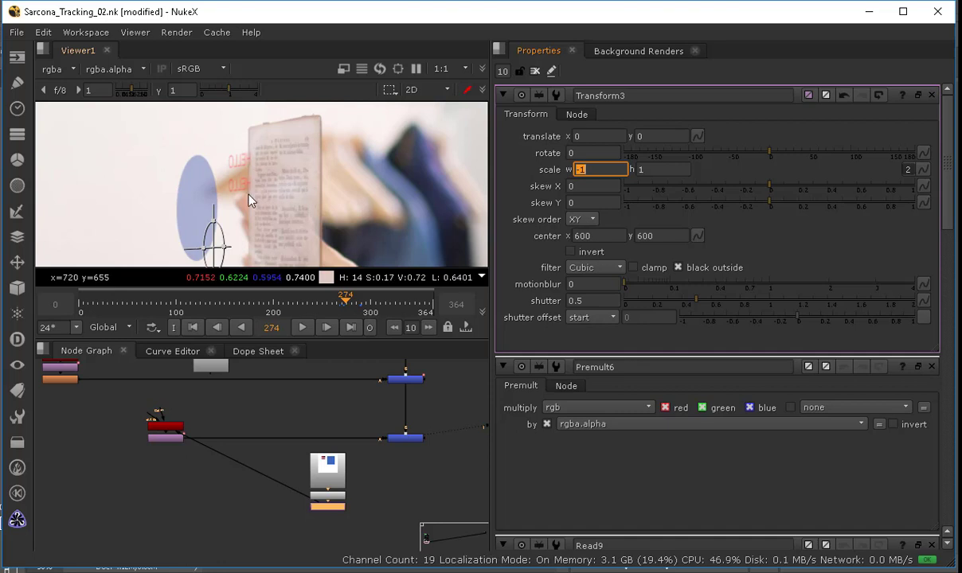
Step: Inspect the flipped test image over the footage in the viewer, scrubbing to frame 331
click(535, 72)
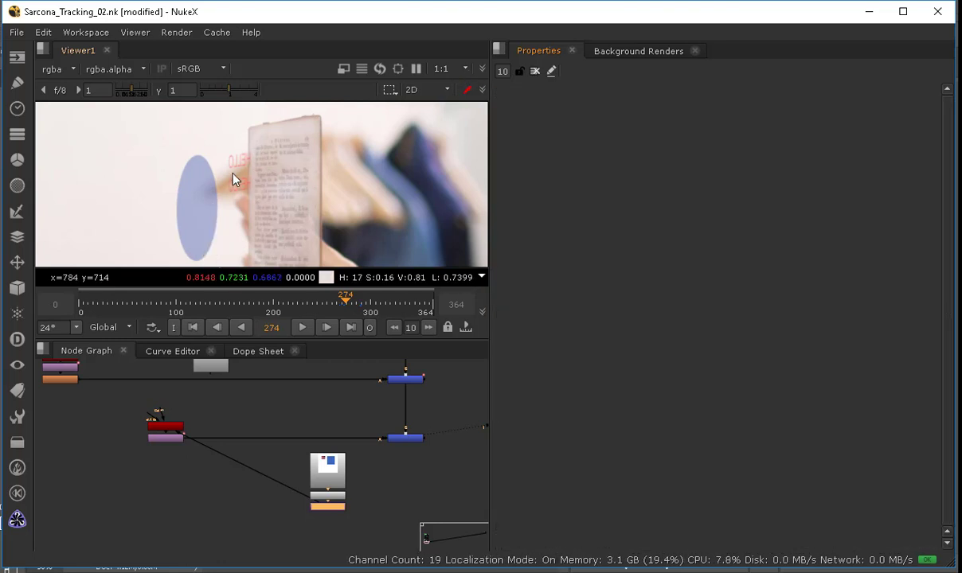
scroll(293, 173, up, 6)
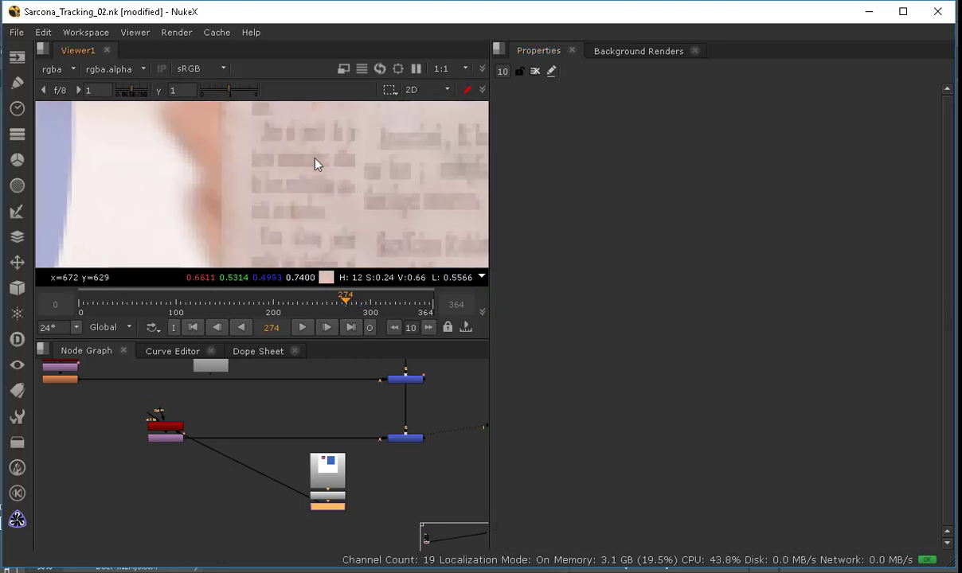
scroll(343, 150, down, 6)
scroll(342, 156, down, 8)
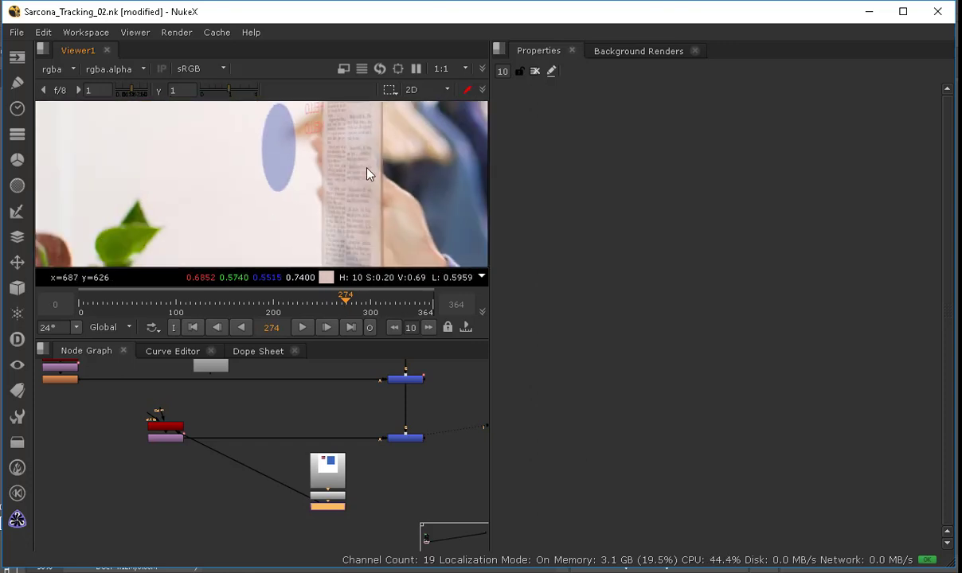
scroll(233, 199, down, 3)
middle_drag(233, 199, 195, 191)
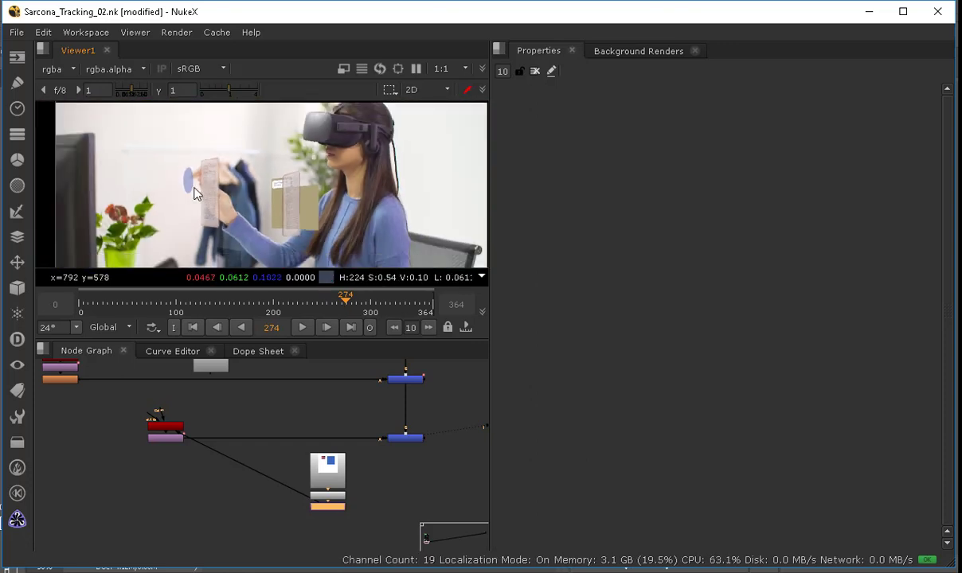
drag(294, 303, 401, 301)
Step: Rearrange the TestImage node stack and the lower Merge node in the node graph
click(169, 492)
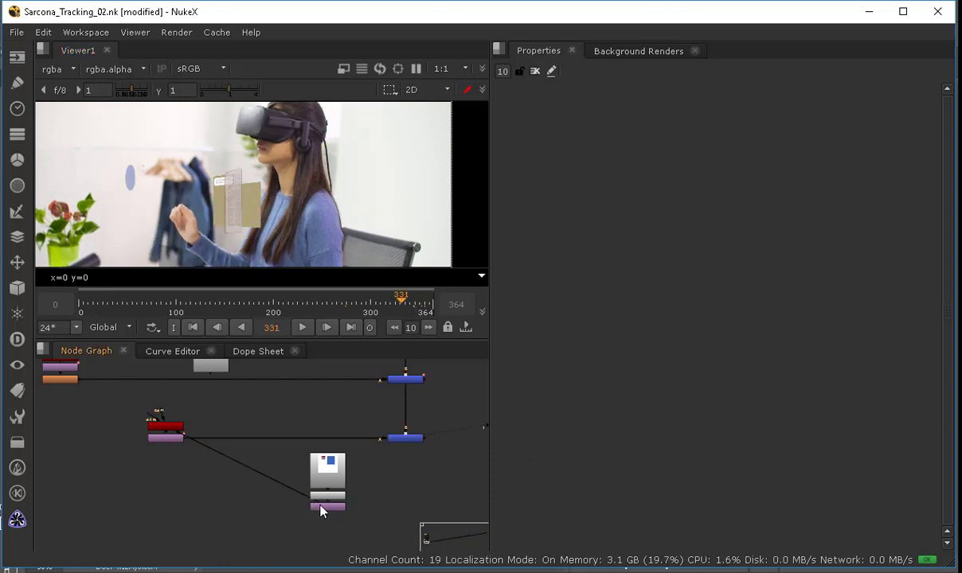
drag(321, 511, 157, 411)
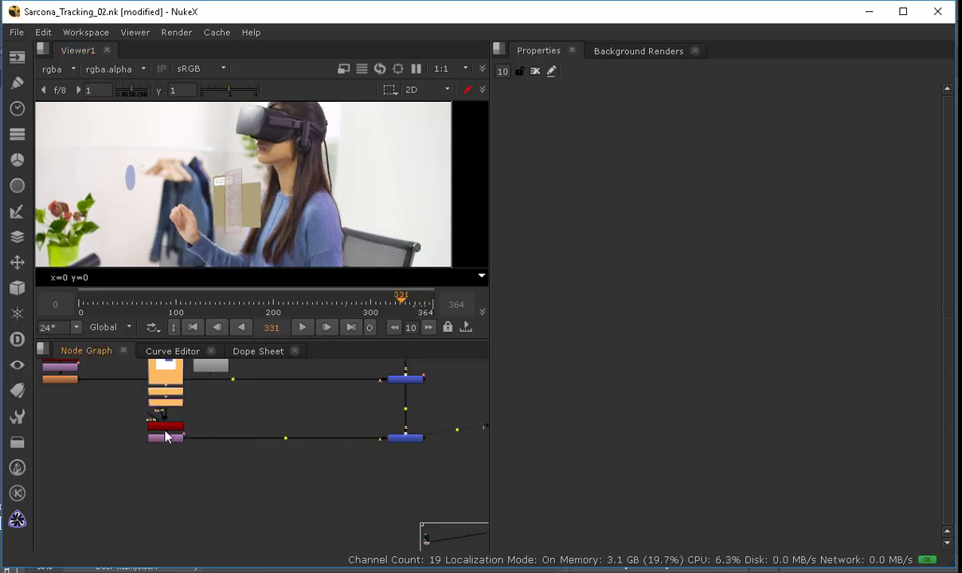
shift+drag(417, 440, 417, 484)
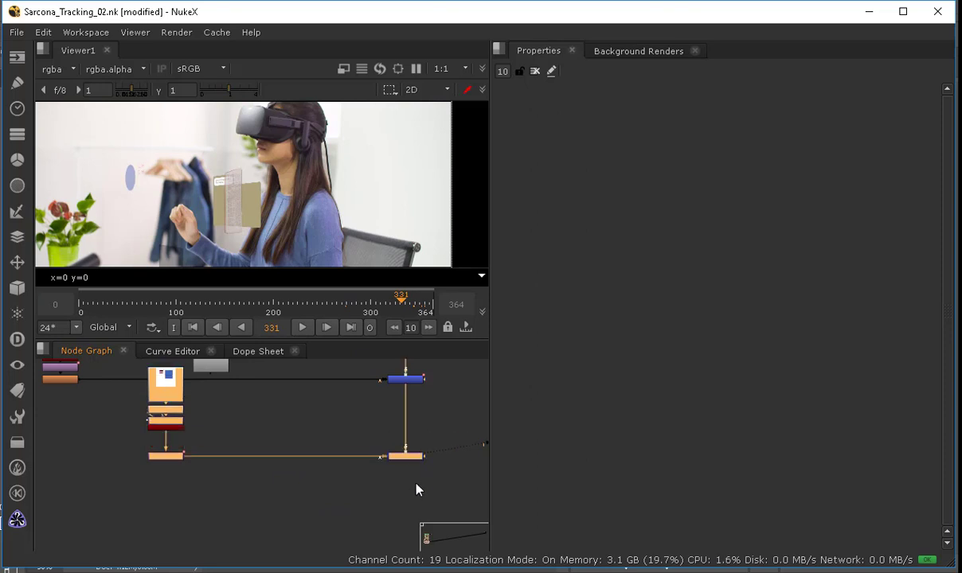
Step: Undo the last rearrangement and move the TestImage node stack and the lower Merge node further down in the node graph
key(ctrl+z)
key(ctrl+z)
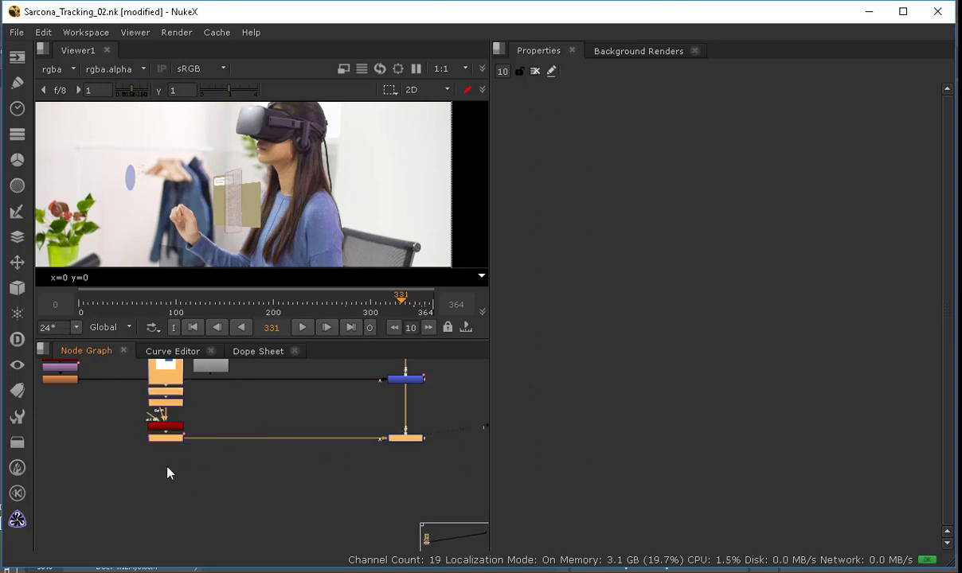
click(166, 468)
ctrl+drag(164, 440, 155, 533)
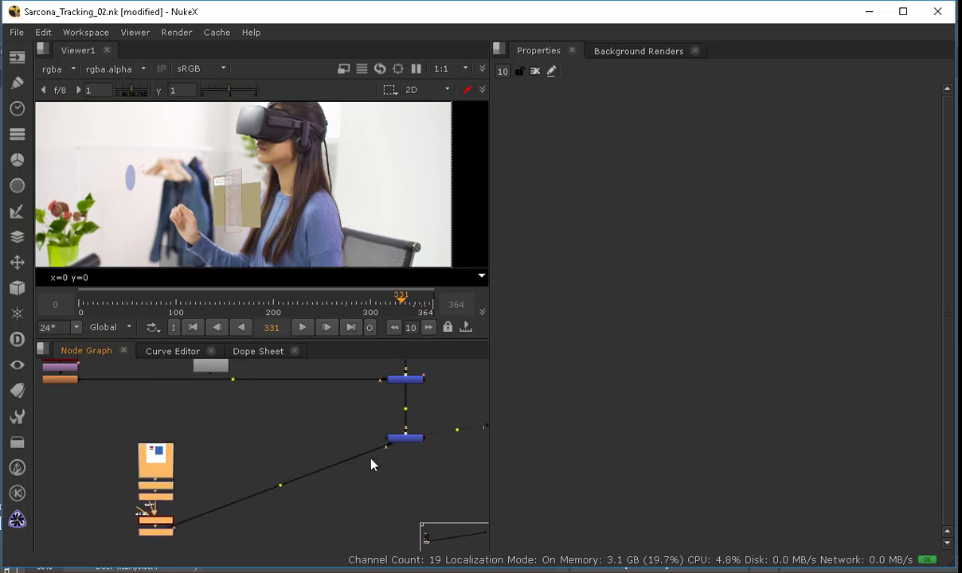
drag(418, 438, 419, 530)
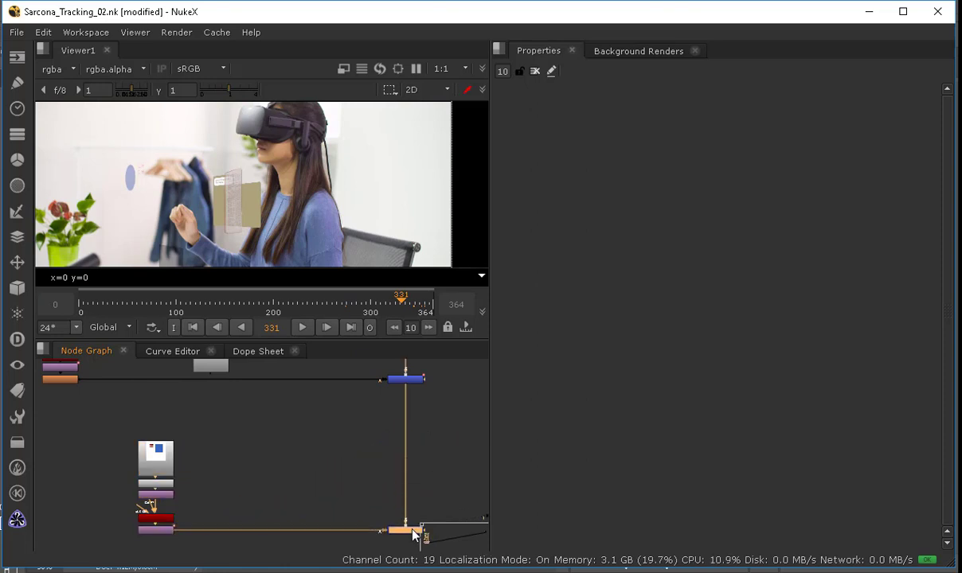
click(303, 460)
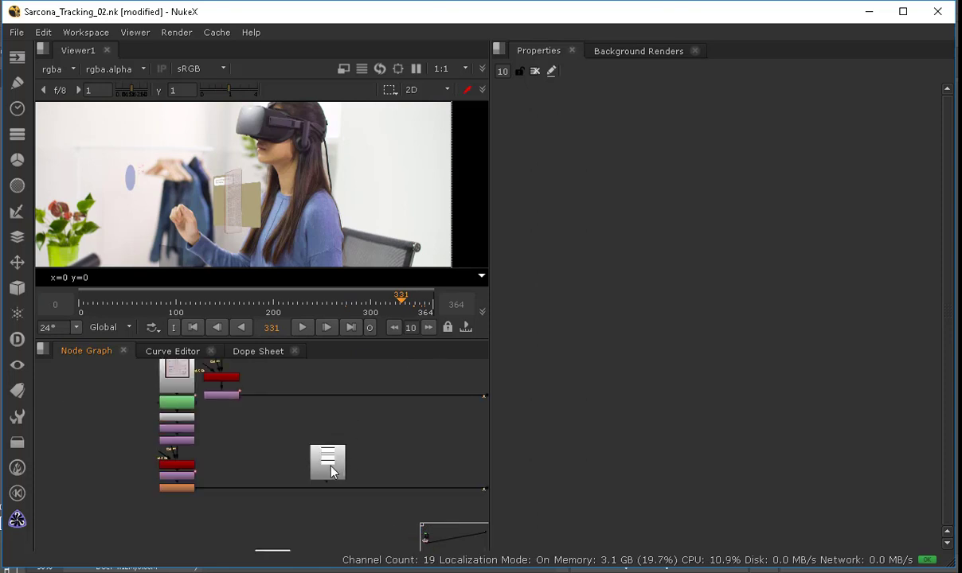
Step: Delete the stray selected node beside the folder image stacks in the node graph
drag(332, 465, 258, 446)
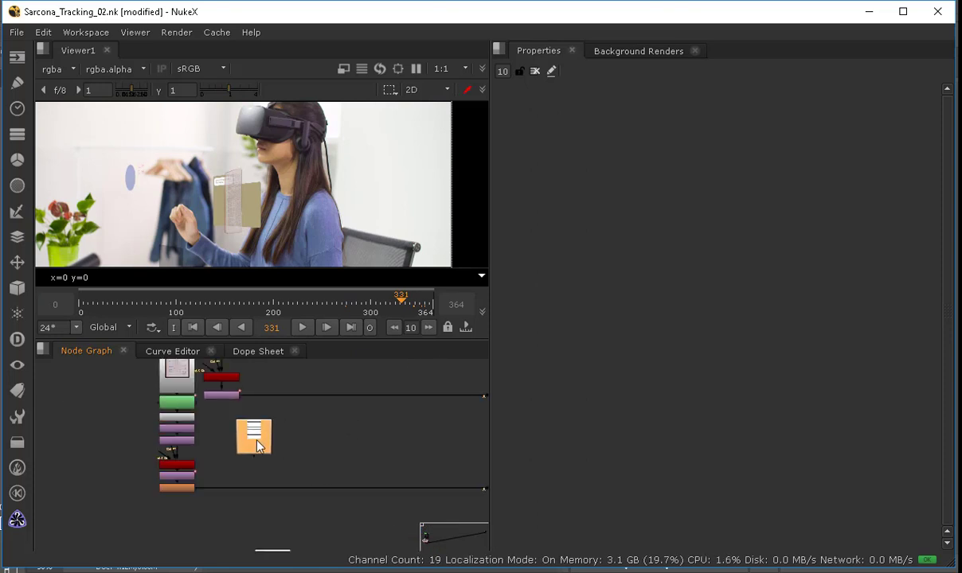
drag(258, 441, 254, 439)
key(Delete)
Step: Navigate the node graph to the folder Read nodes and view the FolderEmpty image fitted in the viewer
middle_drag(339, 405, 234, 458)
scroll(234, 458, down, 3)
middle_drag(239, 390, 332, 471)
scroll(254, 437, up, 3)
scroll(257, 464, up, 3)
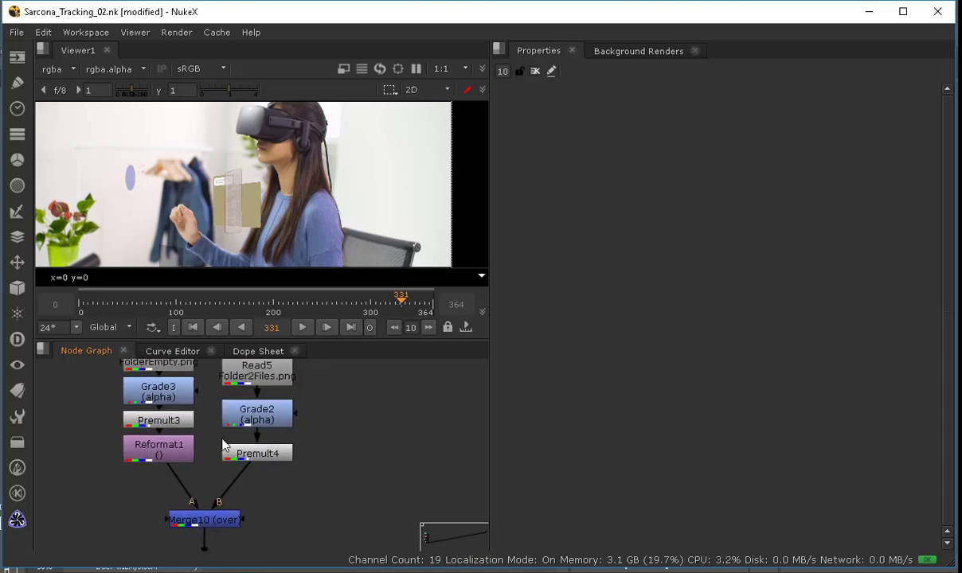
middle_drag(223, 438, 253, 537)
key(1)
key(f)
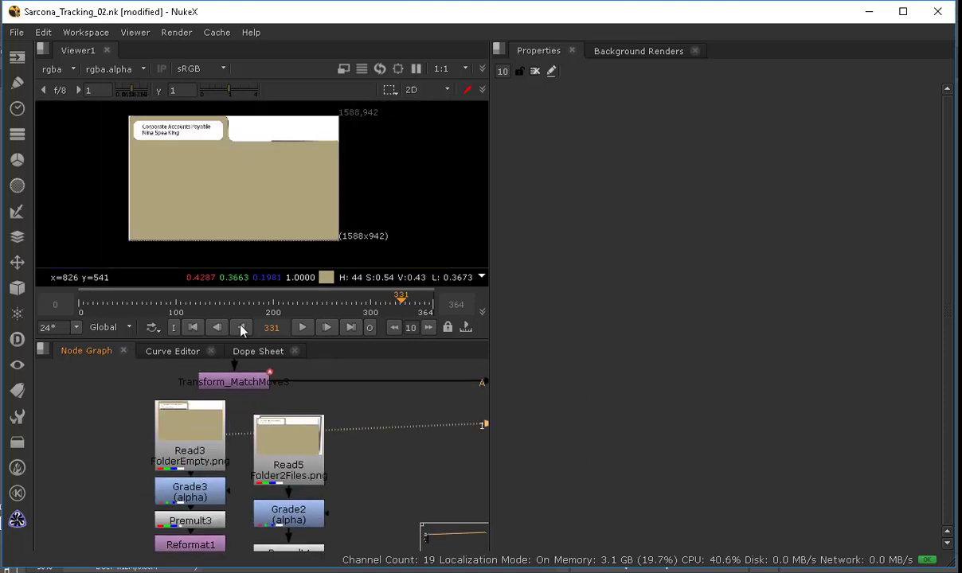
Step: Compare the FolderEmpty and Folder2Files images in the viewer by switching between the two Read nodes, zoomed in on the tab
click(275, 447)
key(1)
click(209, 437)
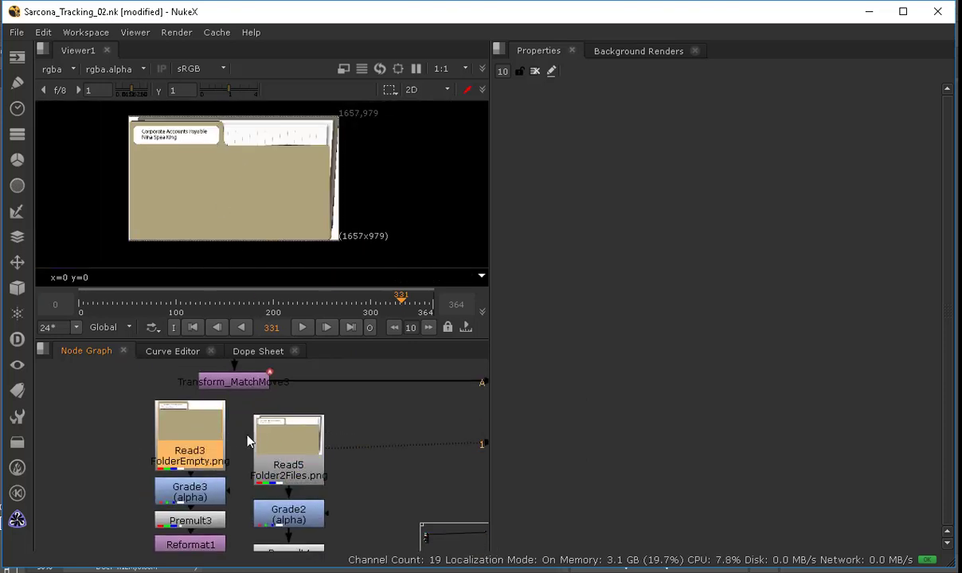
key(1)
click(275, 441)
key(1)
click(213, 436)
key(1)
click(265, 251)
scroll(266, 250, up, 3)
middle_drag(271, 201, 317, 311)
click(291, 460)
key(1)
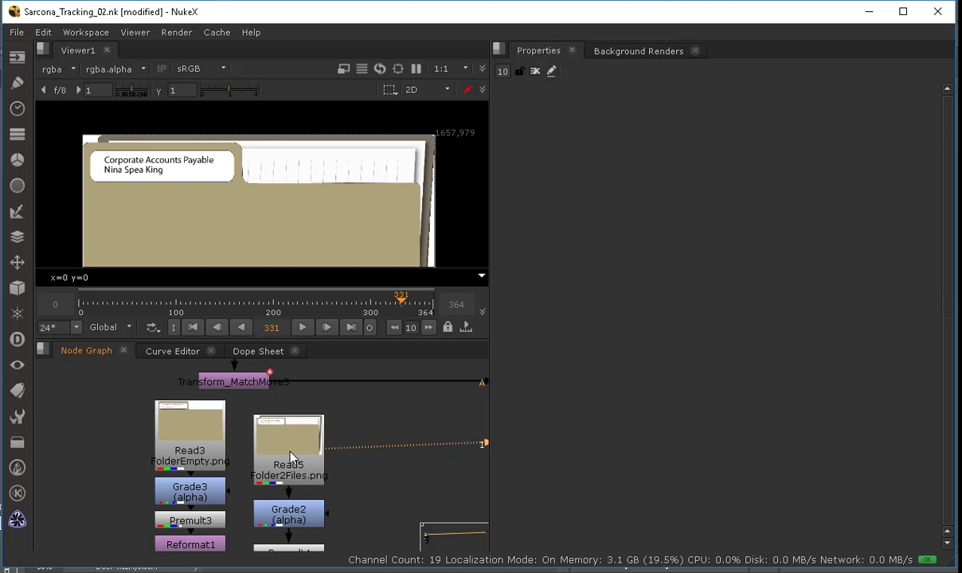
Step: View the Grade3 and Grade2 outputs in the viewer and open the Grade2 node's properties
mouse_move(243, 509)
middle_down()
mouse_move(228, 428)
mouse_move(233, 498)
middle_up()
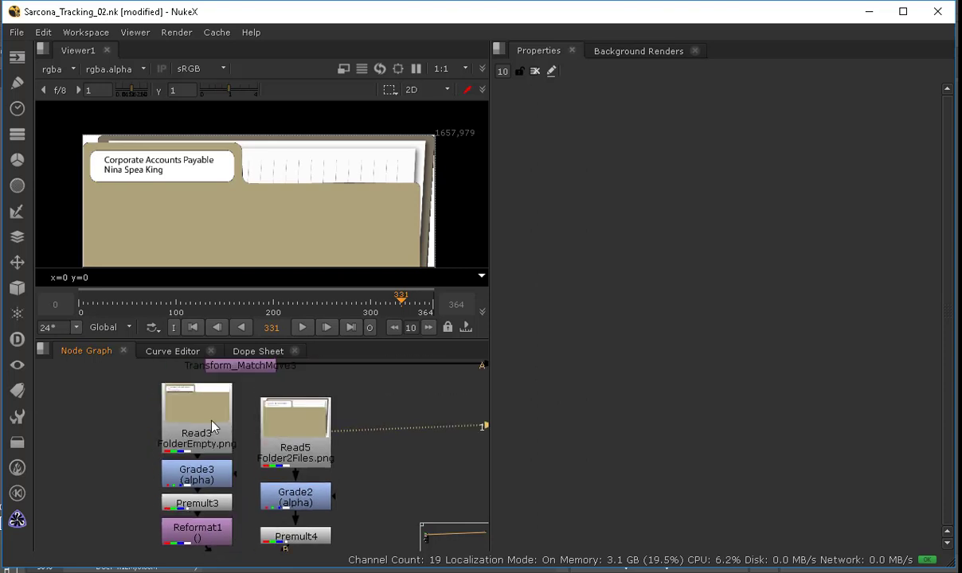
click(214, 421)
click(284, 440)
click(207, 471)
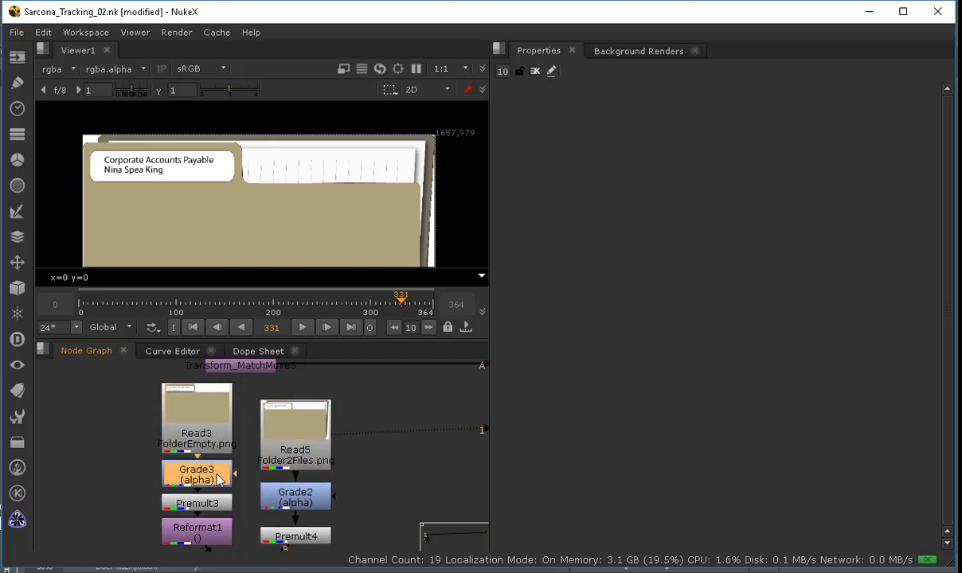
key(1)
click(282, 494)
key(1)
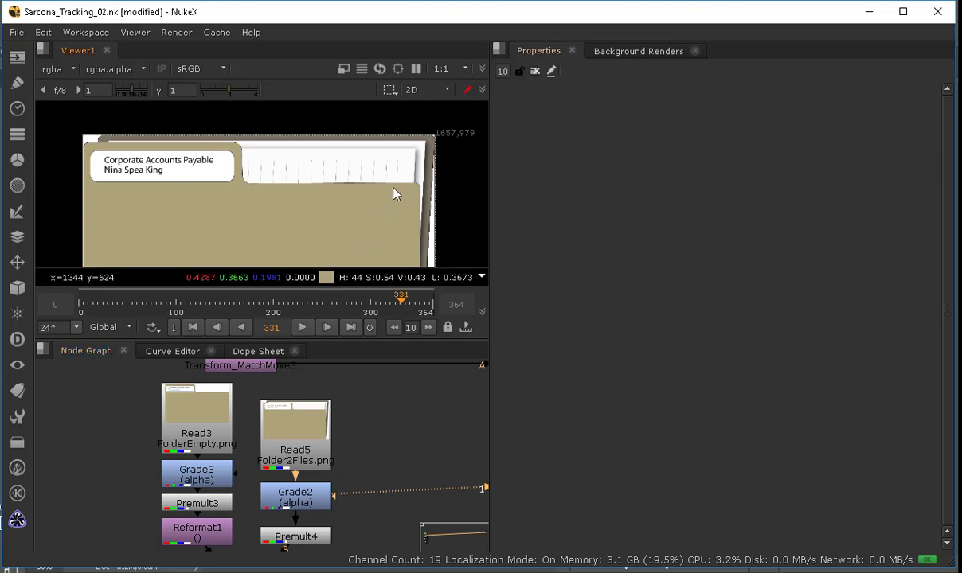
double_click(291, 495)
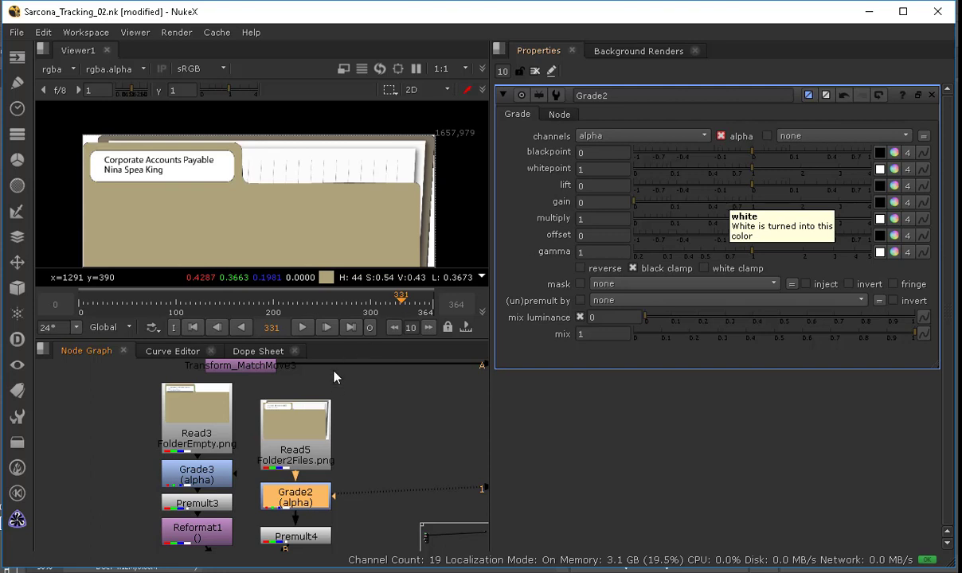
Step: Open the Read3 FolderEmpty properties and compare the Read3 and Read5 images at the folder's right edge in the viewer
middle_drag(285, 463, 285, 407)
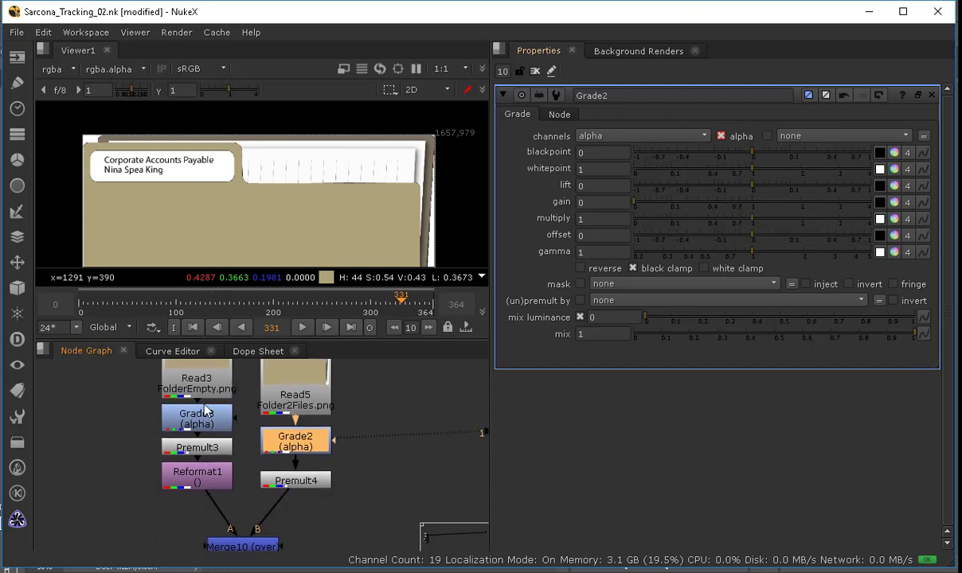
middle_drag(193, 381, 205, 437)
click(207, 430)
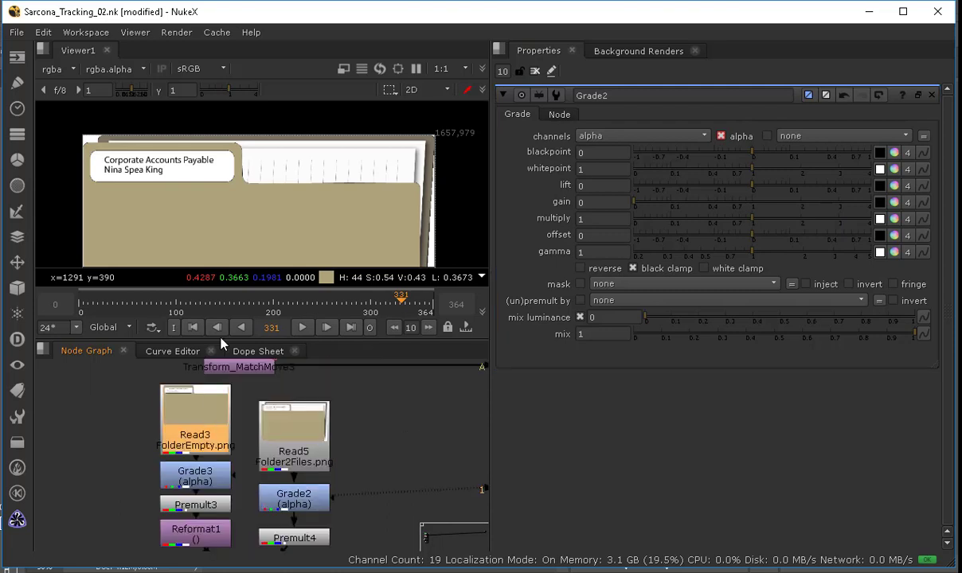
double_click(206, 428)
key(1)
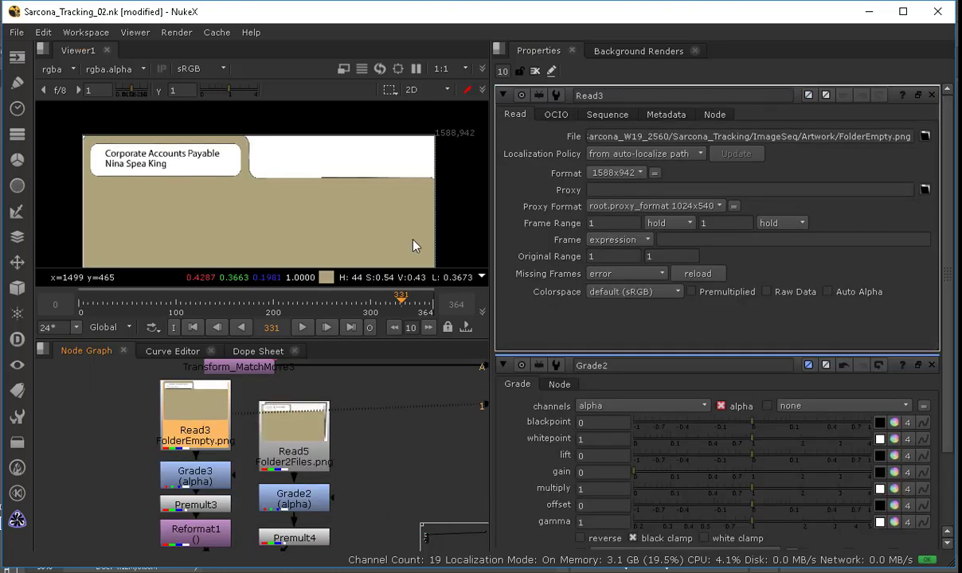
middle_drag(404, 165, 281, 200)
scroll(365, 195, up, 4)
scroll(279, 206, down, 4)
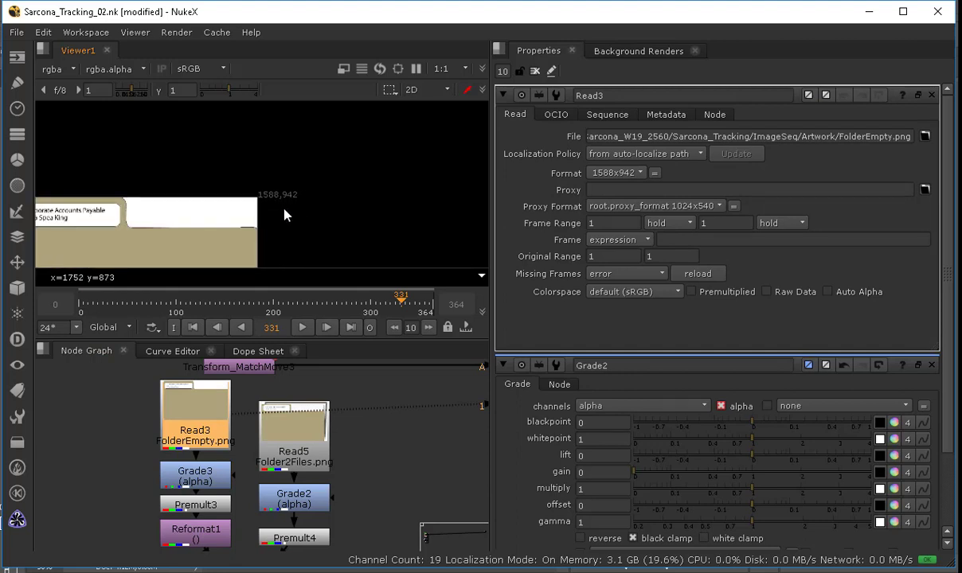
click(294, 430)
key(1)
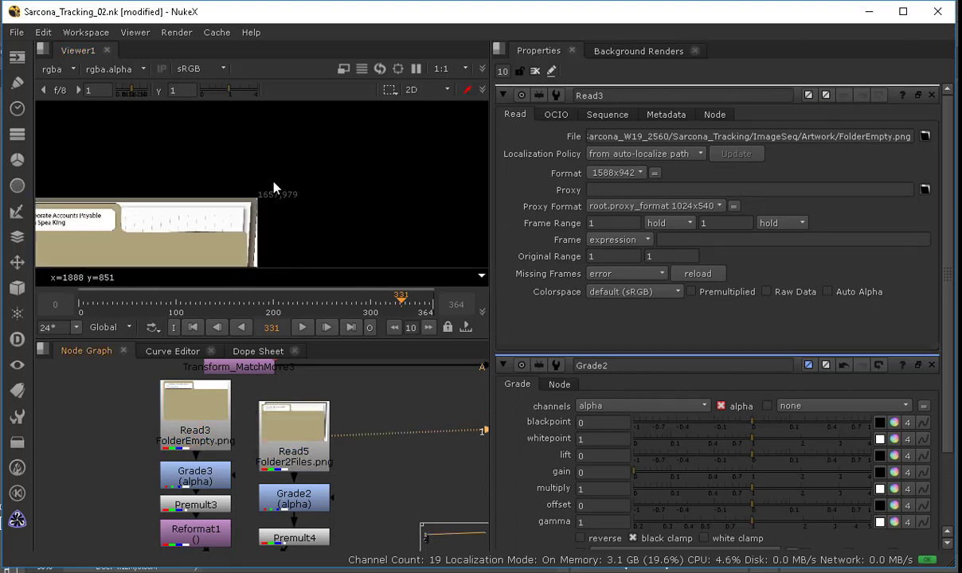
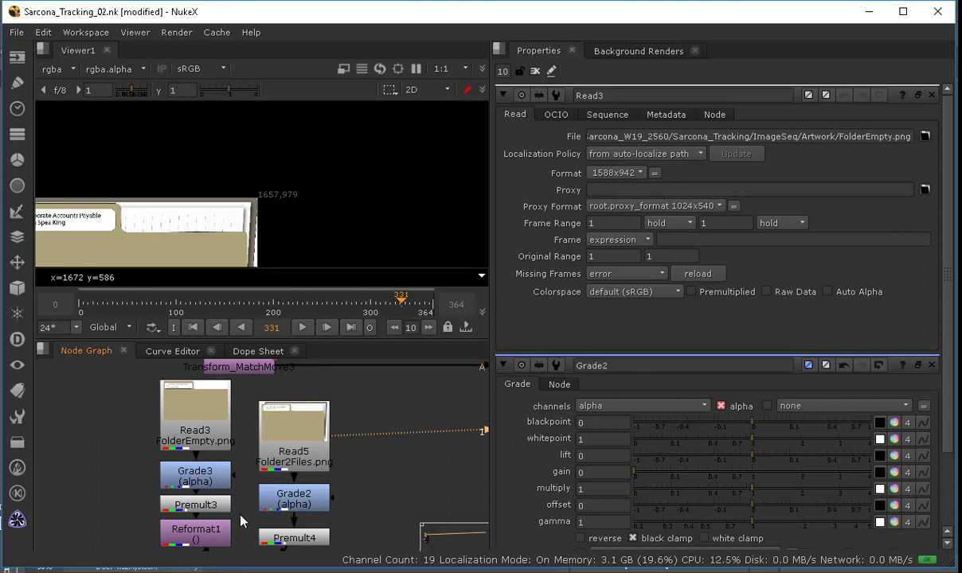
Step: Open the Grade3 node's properties and set its gain to 1
middle_drag(240, 510, 247, 469)
drag(213, 502, 214, 508)
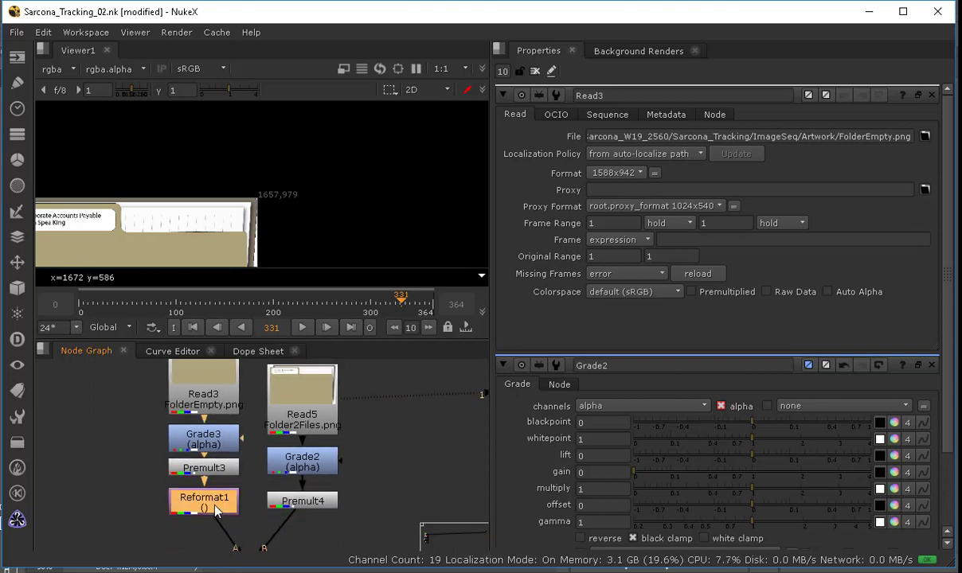
click(205, 381)
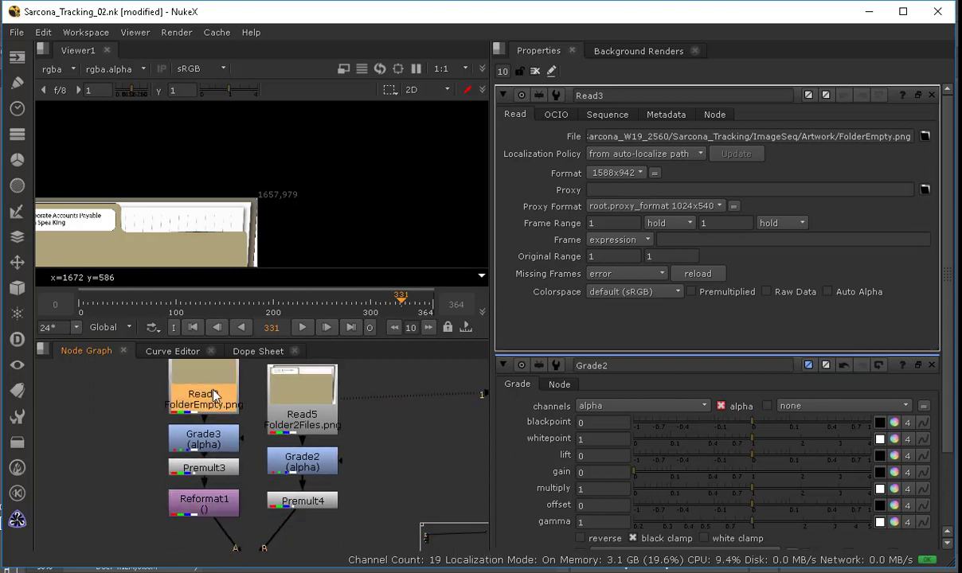
click(205, 440)
double_click(209, 443)
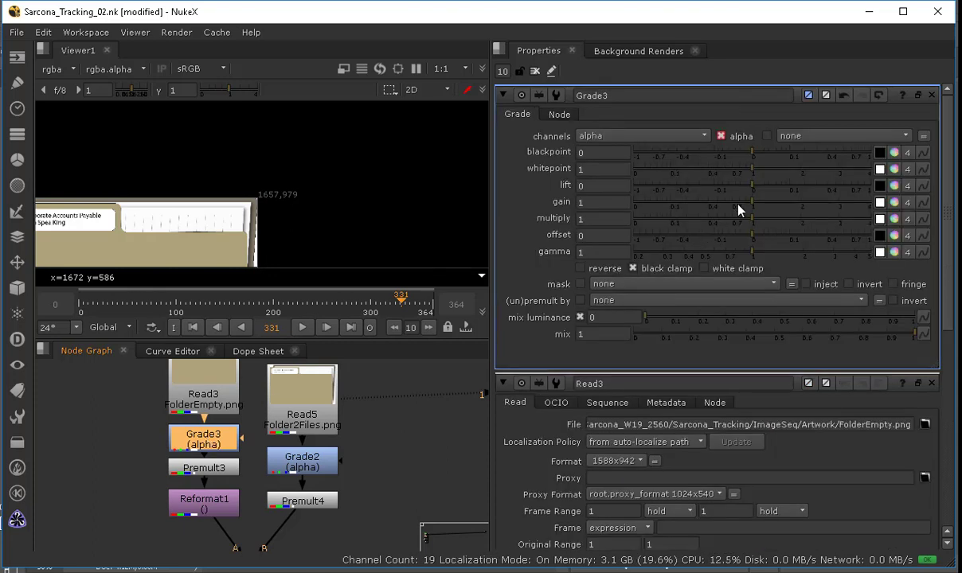
click(685, 137)
click(685, 137)
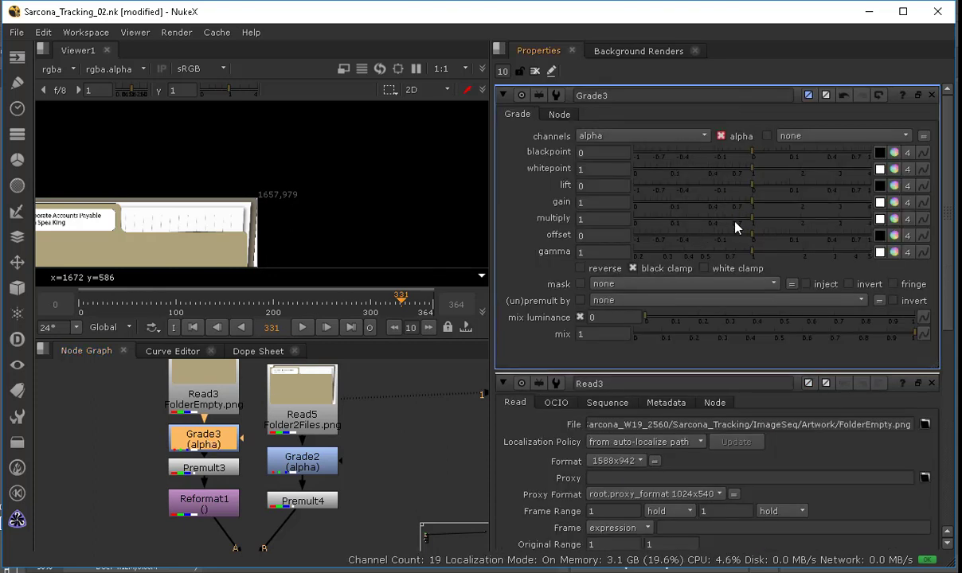
mouse_move(747, 205)
mouse_down()
mouse_move(619, 213)
mouse_move(750, 204)
mouse_up()
double_click(608, 202)
text(1)
key(Tab)
Step: View the Premult3 output in the viewer
click(201, 472)
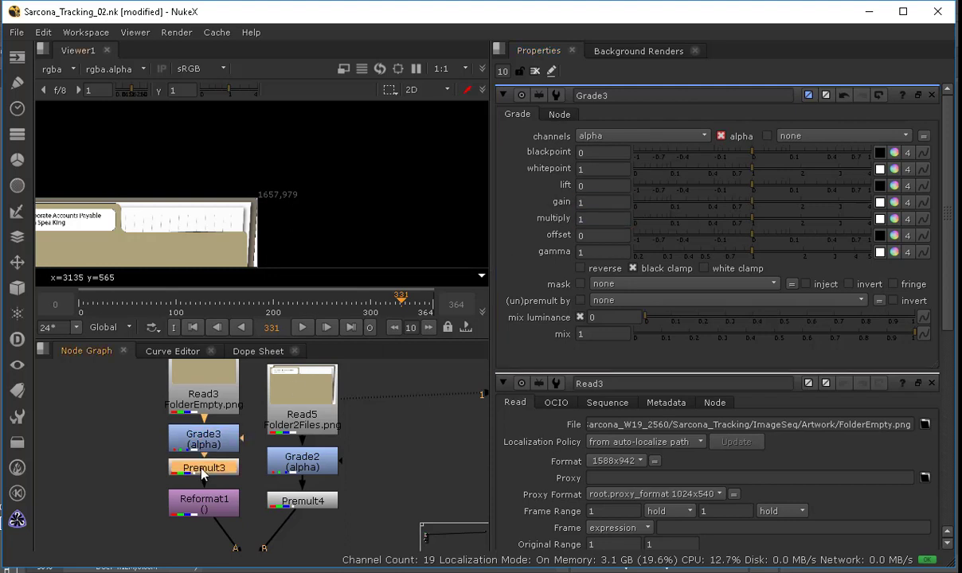
key(1)
middle_drag(227, 223, 308, 149)
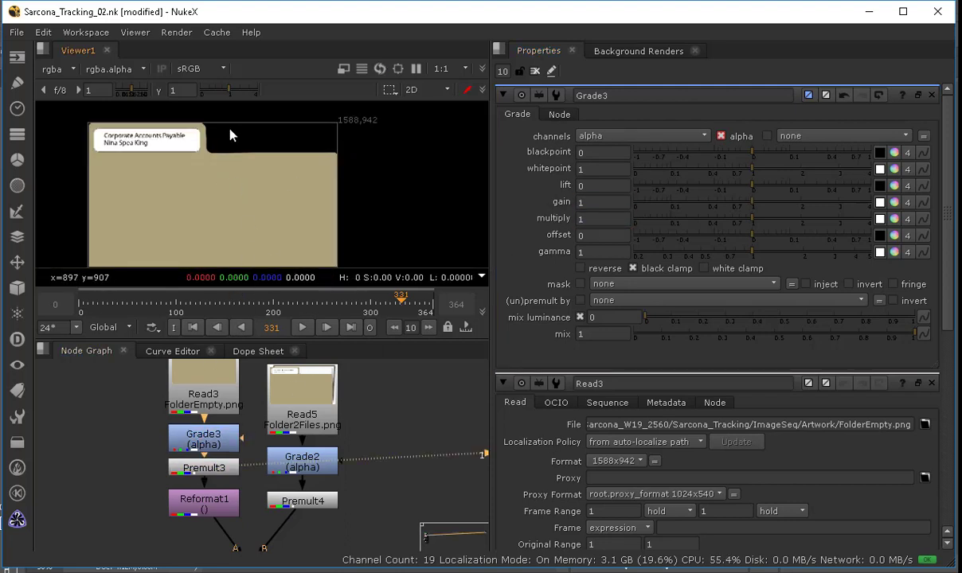
Step: Open Reformat1, view its output, and choose 1657x979 as its output format
double_click(204, 501)
key(1)
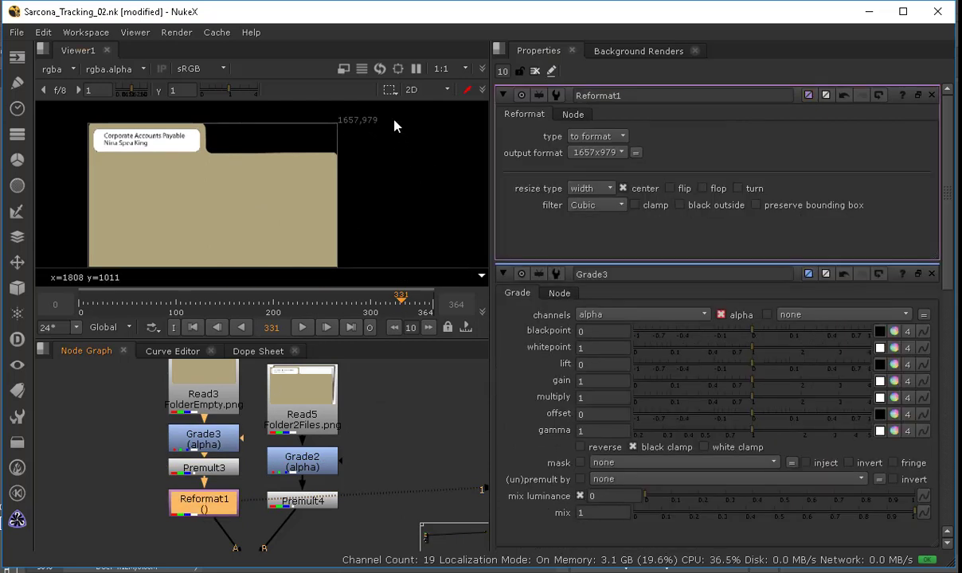
click(599, 152)
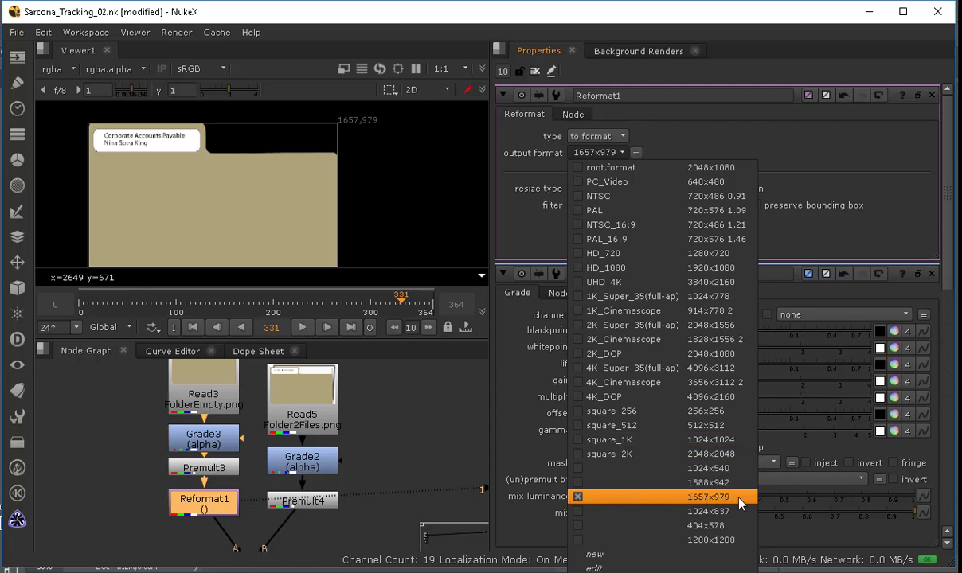
click(739, 500)
click(598, 157)
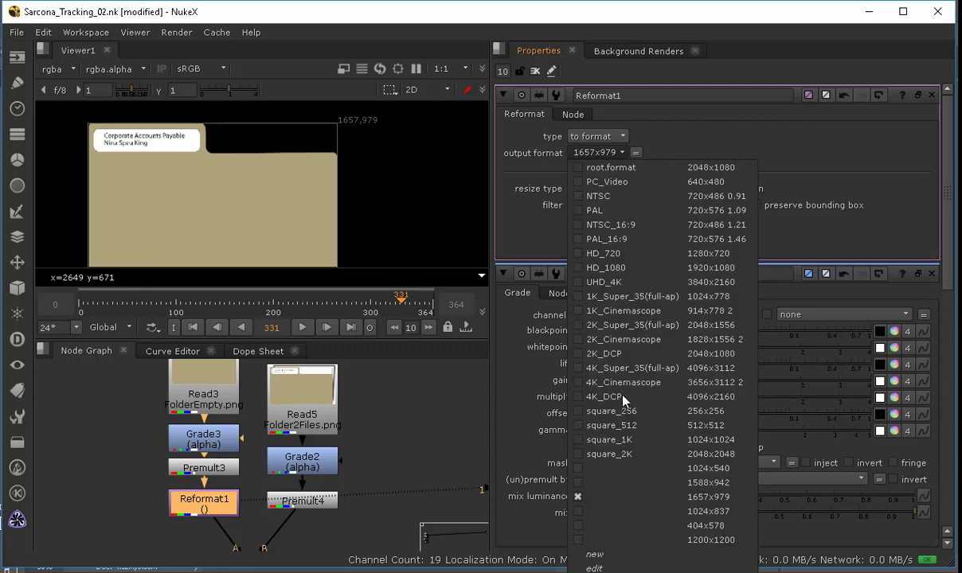
click(621, 469)
Step: View the Merge10 output and open its properties
middle_drag(280, 454, 277, 348)
click(261, 464)
key(1)
double_click(261, 464)
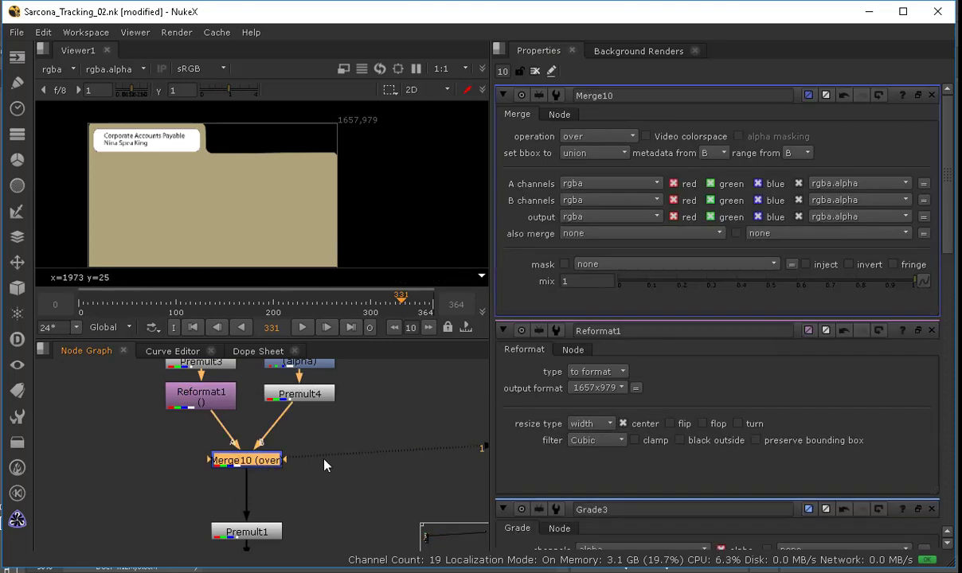
Step: Set the Grade3 gain to 0 and the Grade2 gain to 1
middle_drag(214, 343, 220, 463)
double_click(227, 456)
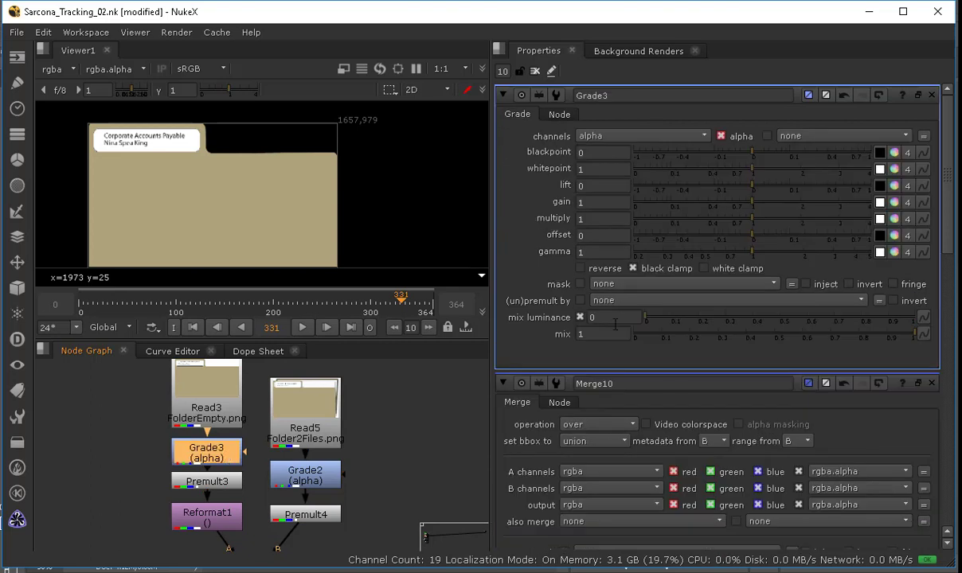
drag(672, 208, 509, 194)
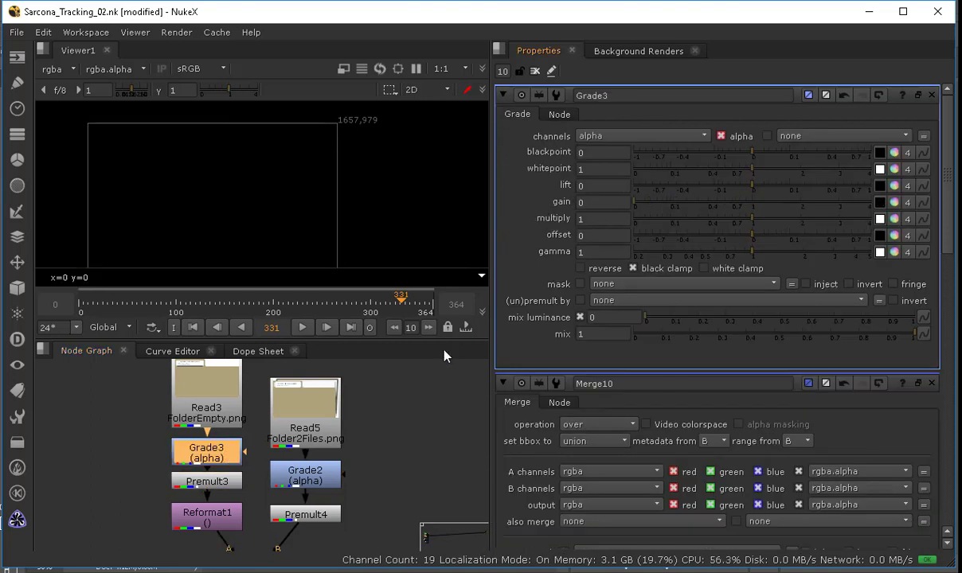
double_click(291, 476)
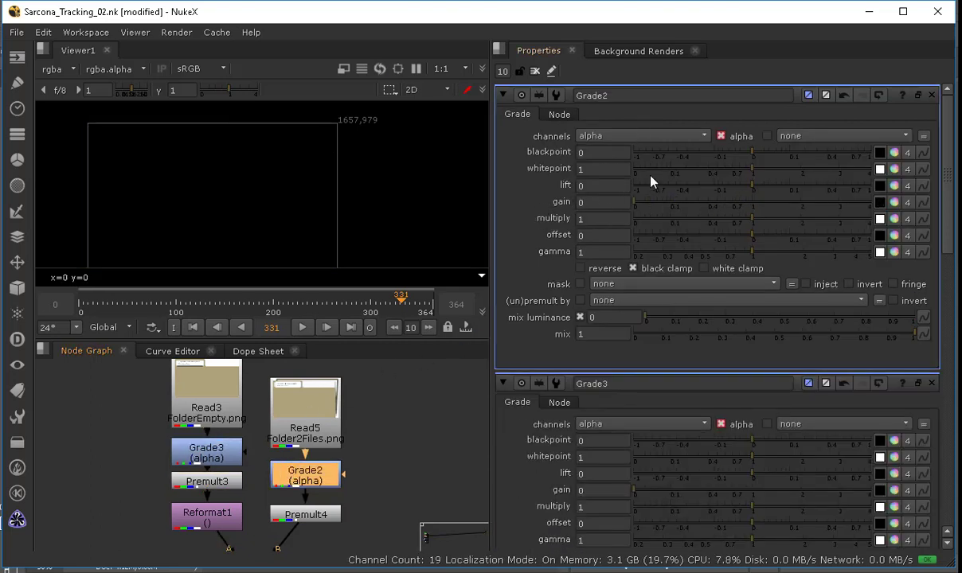
click(753, 207)
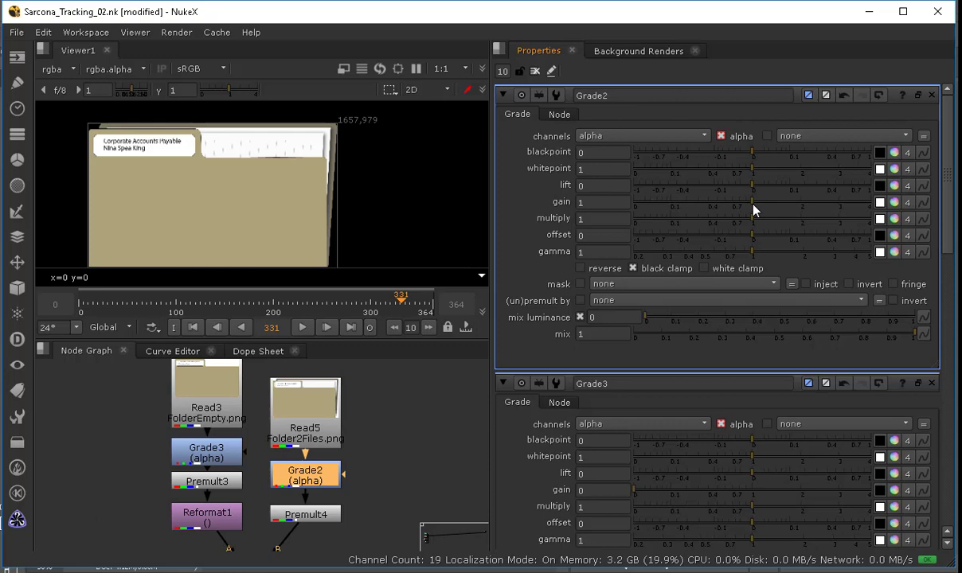
Step: Navigate the node graph to the final composite and view it zoomed on the folder
middle_drag(378, 476, 233, 151)
middle_drag(214, 454, 75, 462)
middle_drag(370, 545, 355, 300)
middle_drag(363, 513, 353, 406)
scroll(356, 462, down, 7)
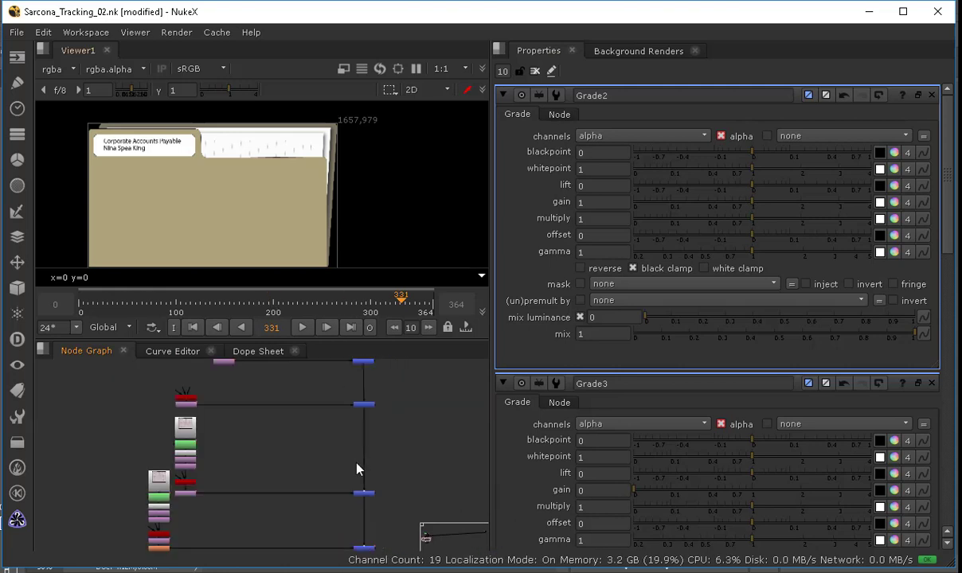
middle_drag(347, 470, 345, 483)
middle_click(347, 487)
middle_drag(116, 475, 279, 478)
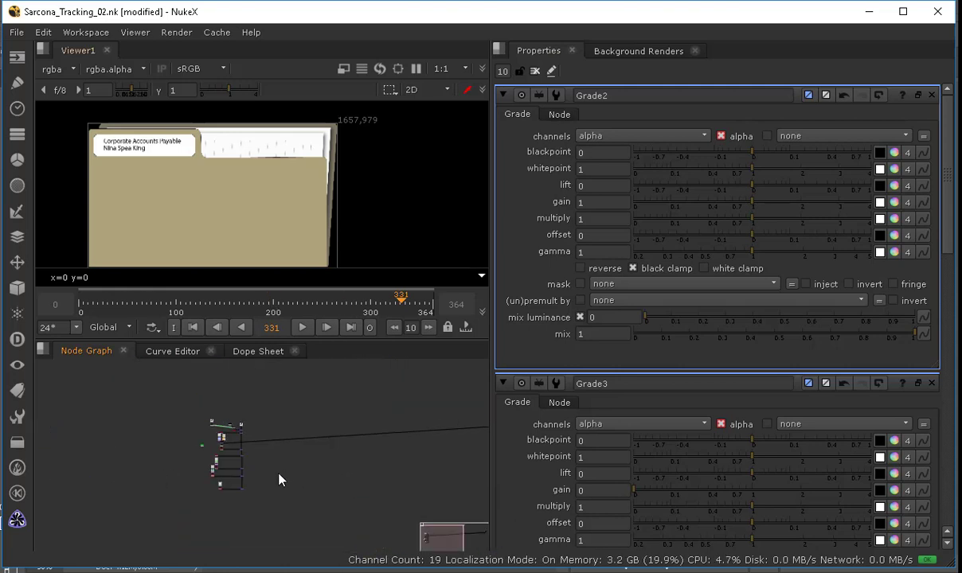
scroll(279, 479, up, 7)
scroll(226, 458, up, 2)
middle_drag(73, 445, 315, 438)
scroll(316, 436, up, 1)
middle_drag(320, 530, 327, 364)
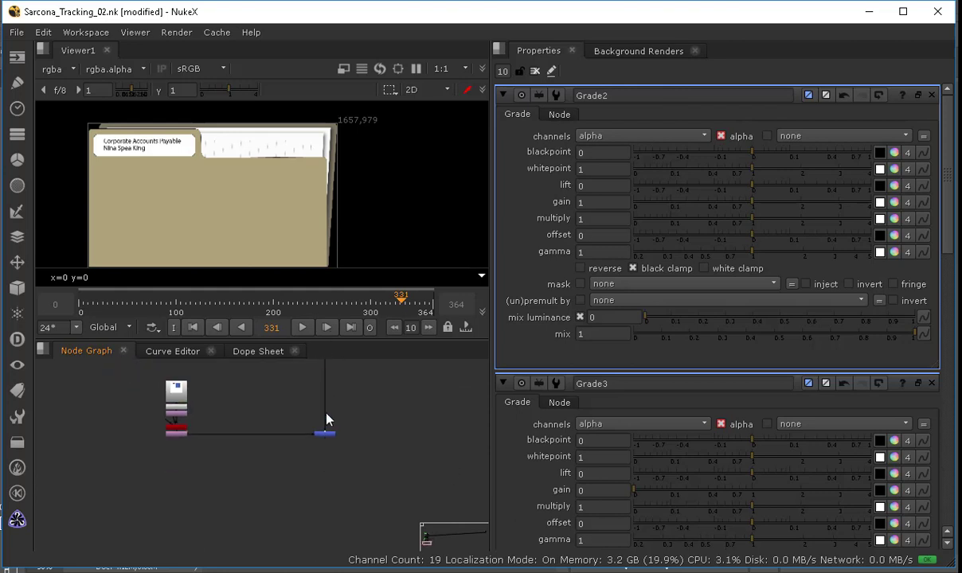
click(326, 435)
key(1)
scroll(250, 189, up, 6)
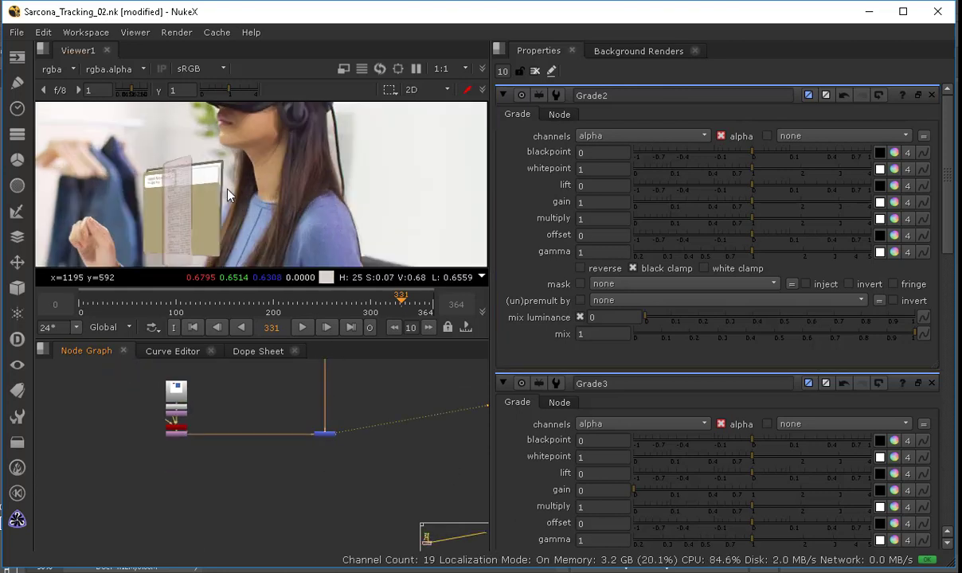
middle_drag(228, 191, 268, 198)
scroll(312, 446, down, 4)
scroll(275, 484, up, 3)
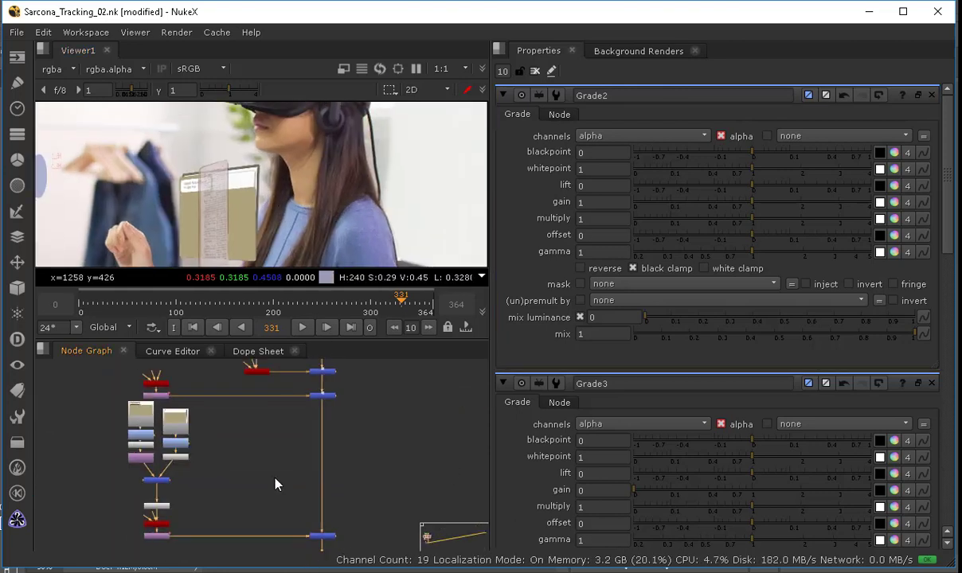
middle_drag(399, 470, 493, 477)
Step: Go to frame 231 and set the Grade3 gain to 1.02
drag(284, 311, 309, 312)
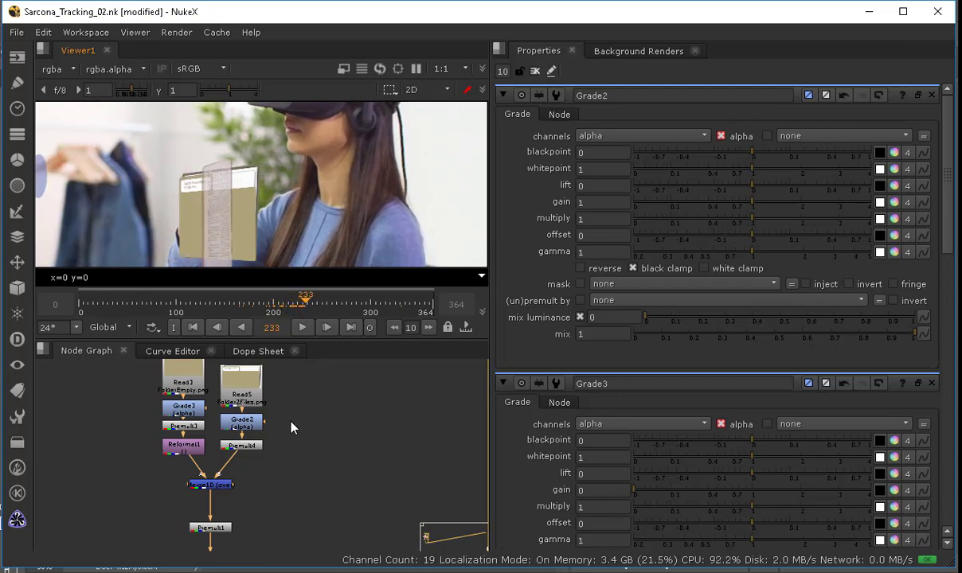
scroll(335, 502, up, 5)
scroll(269, 219, up, 3)
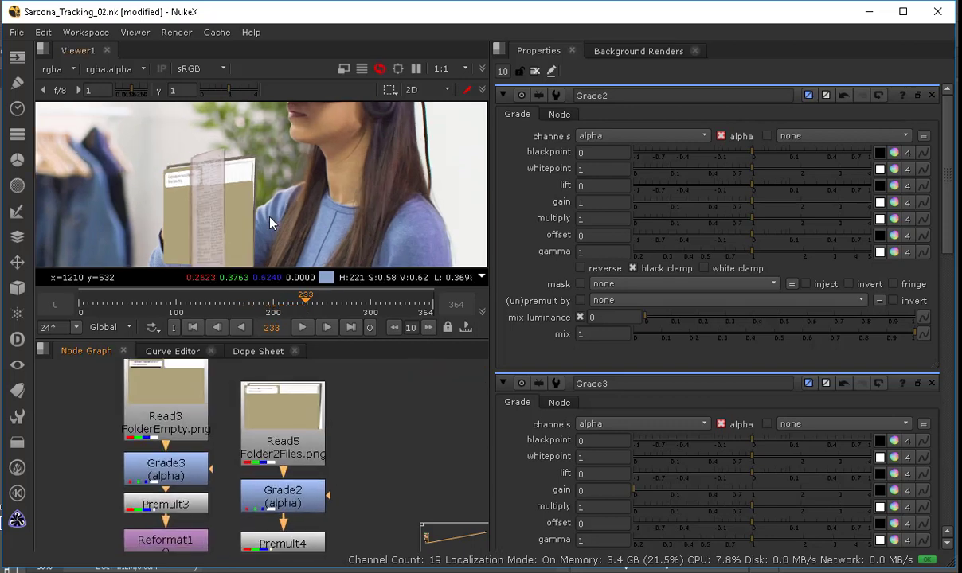
key(Left)
key(Left)
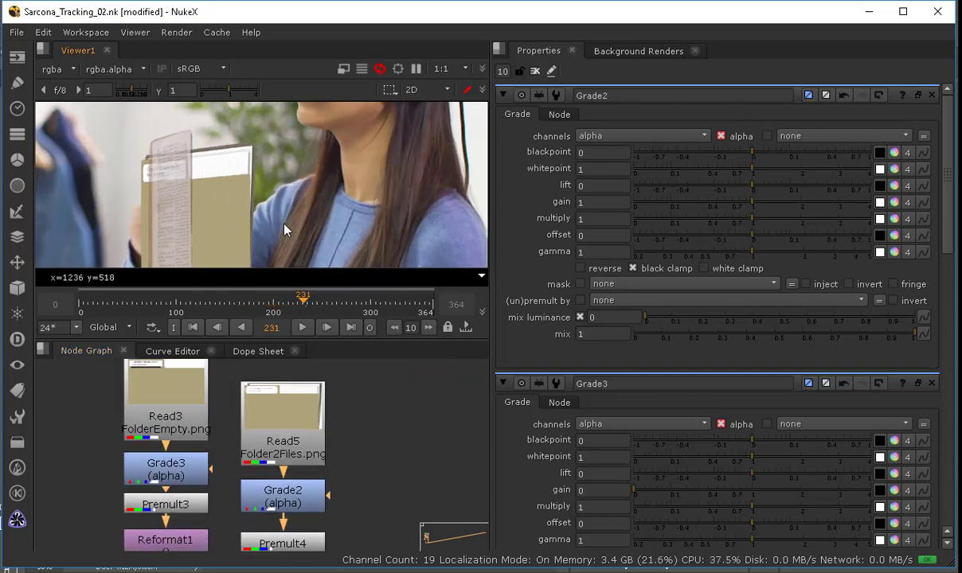
click(160, 393)
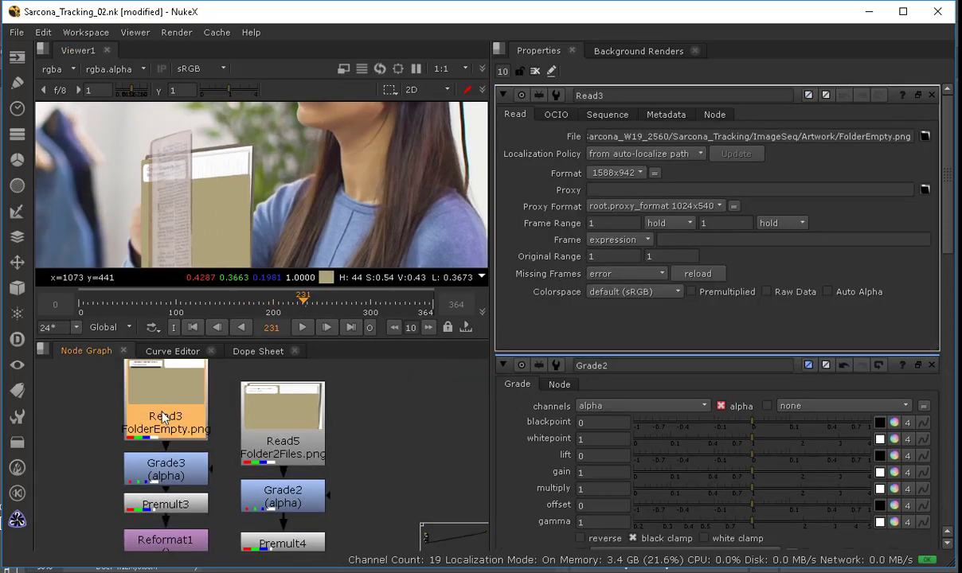
click(163, 468)
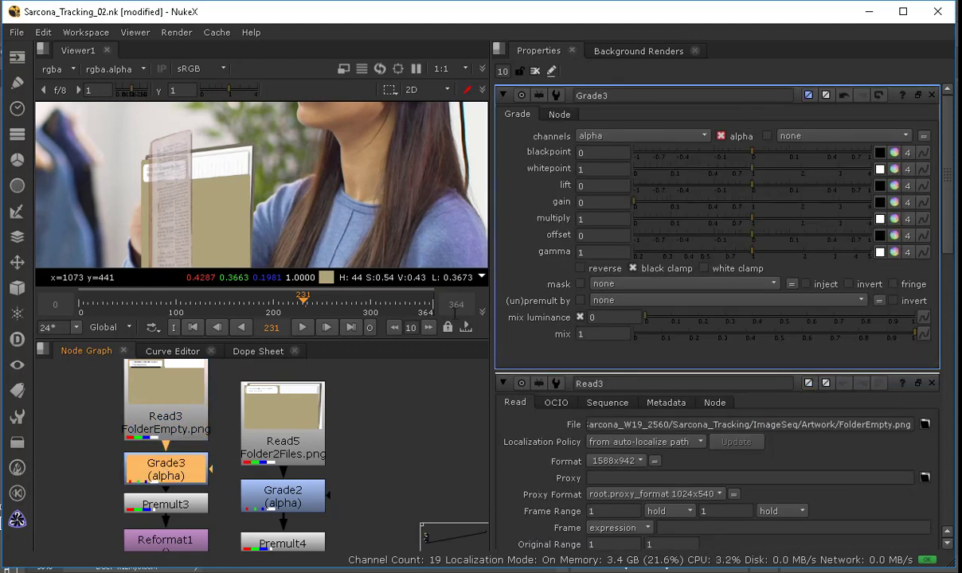
click(749, 207)
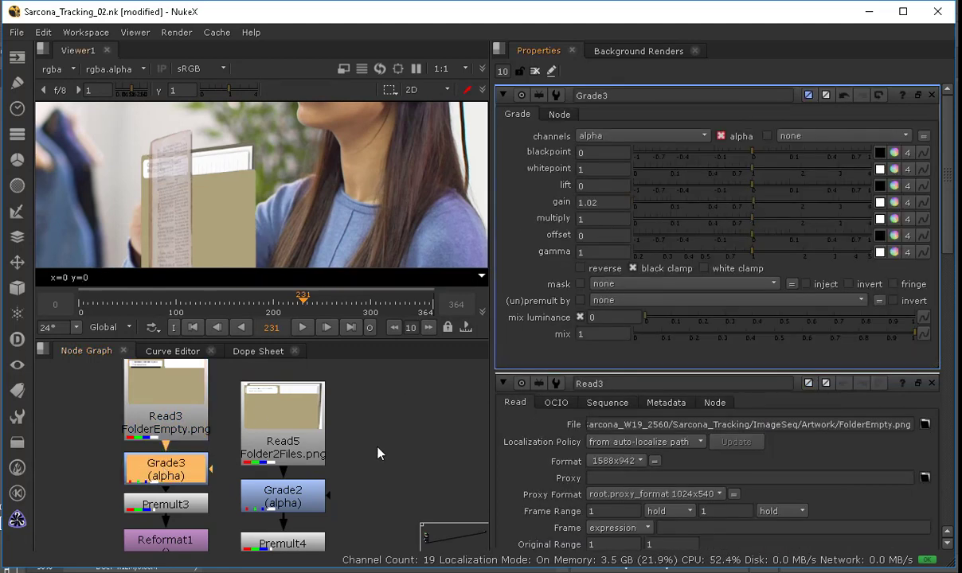
Step: Set keyframes on the gain of both Grade2 and Grade3
click(320, 505)
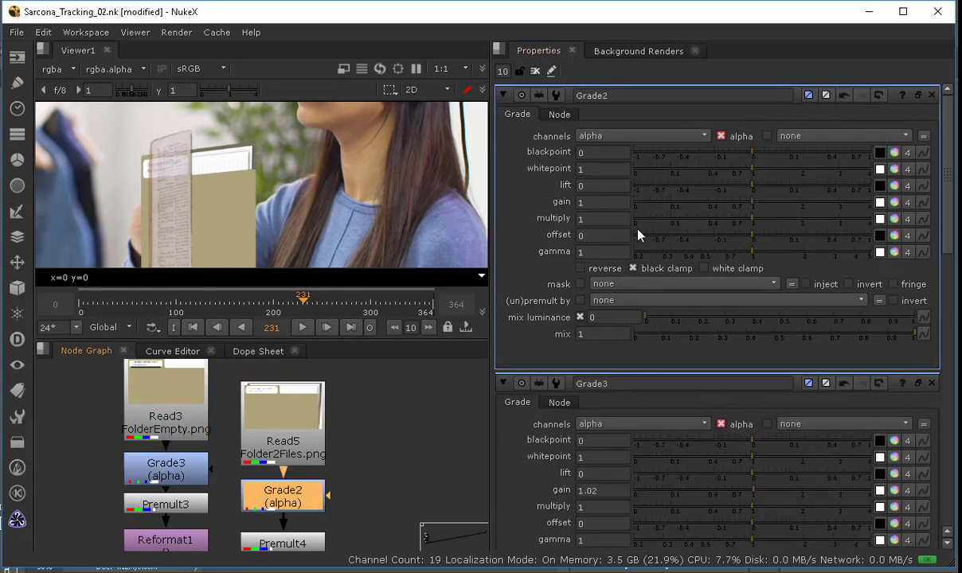
right_click(596, 204)
key(Escape)
click(169, 462)
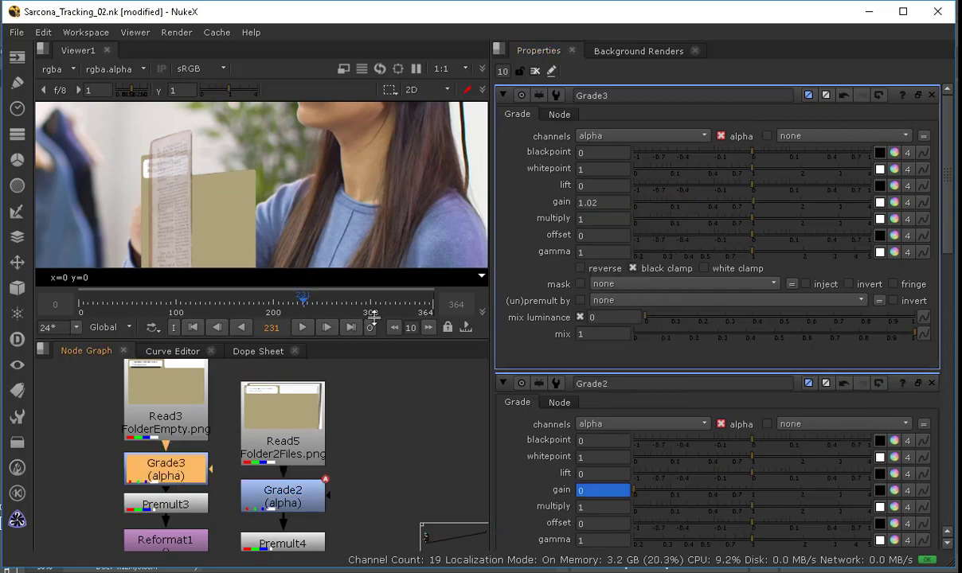
right_click(581, 204)
key(Escape)
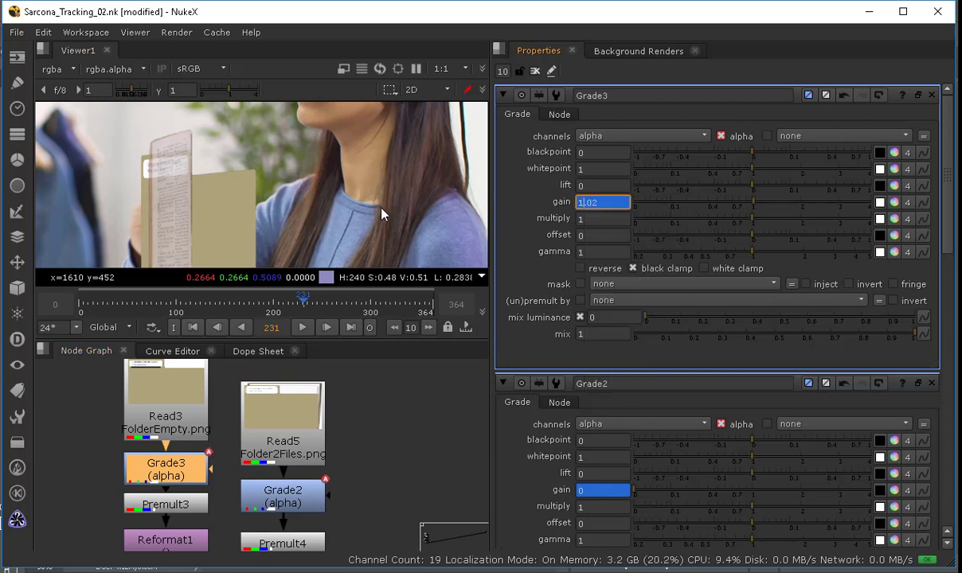
Step: Step to frame 233 and key the Grade3 gain to 0 and the Grade2 gain to 1.06
key(Right)
key(Right)
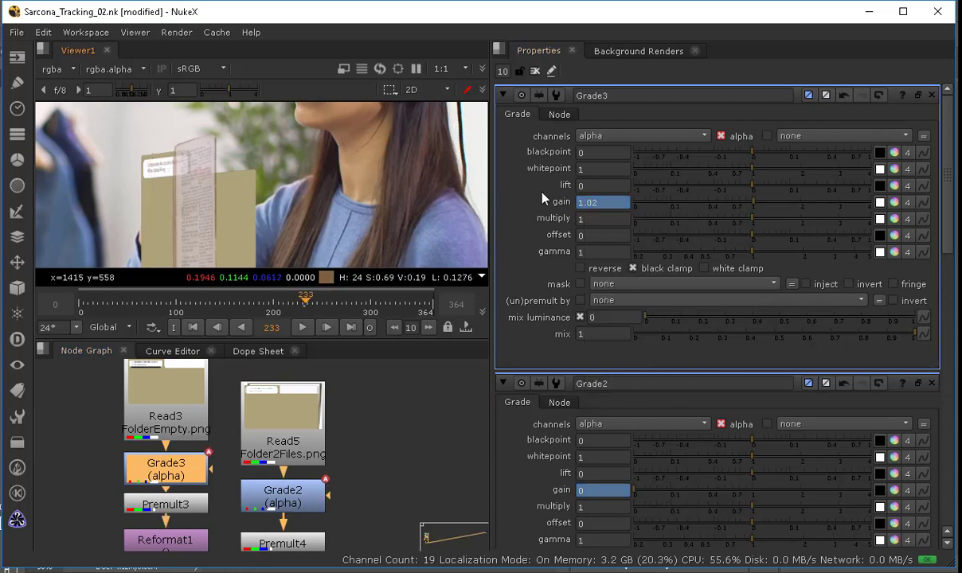
drag(735, 204, 603, 204)
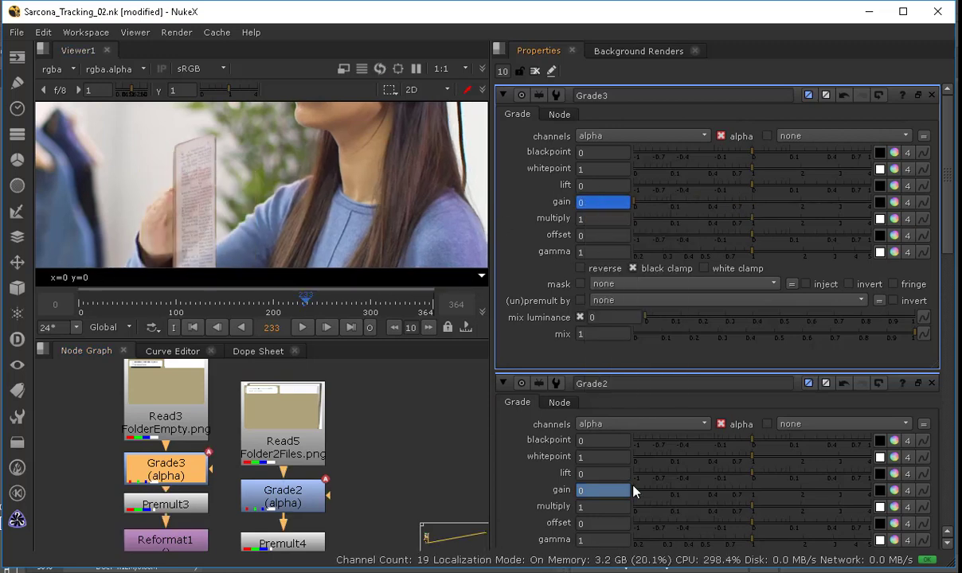
drag(637, 494, 753, 498)
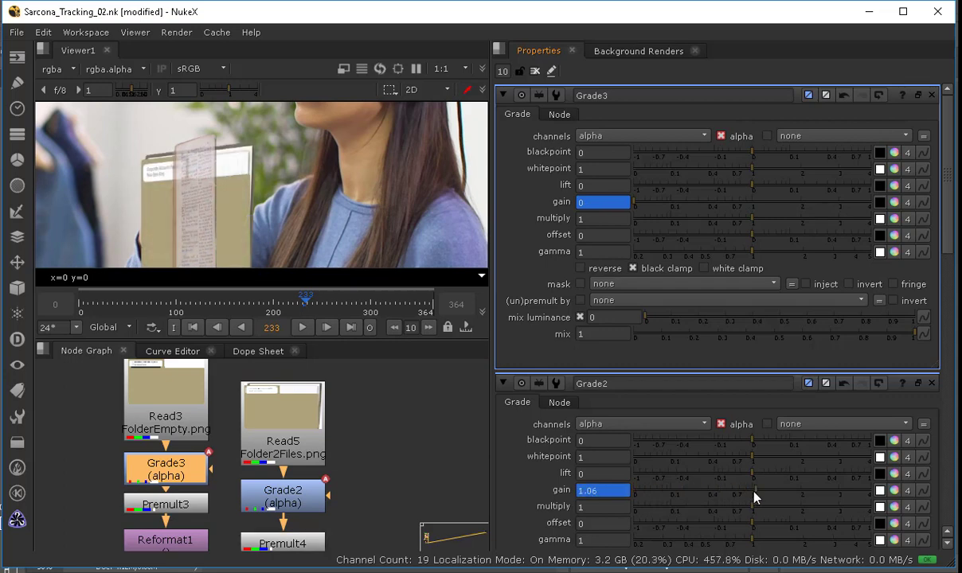
Step: Play back the folder swap from around frame 232
click(294, 303)
click(302, 327)
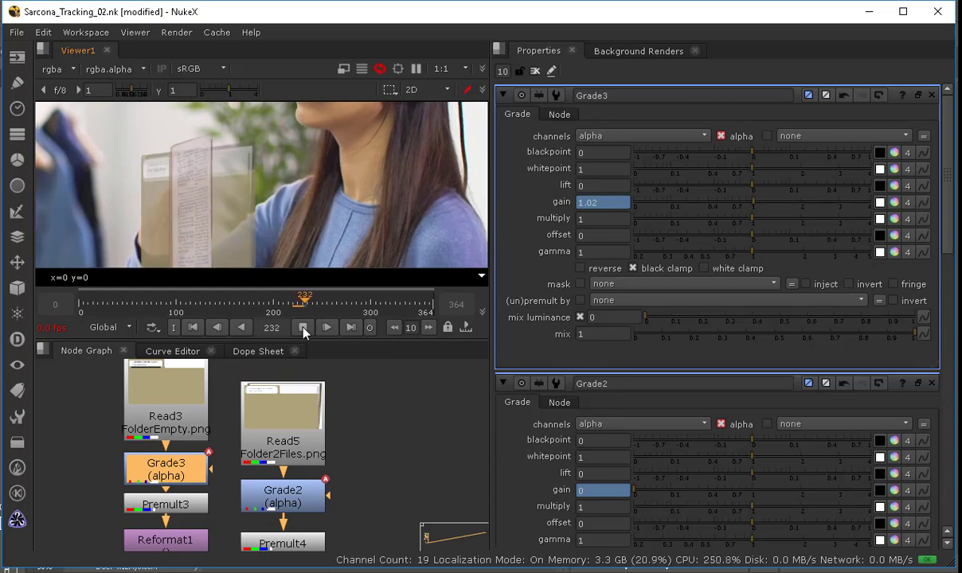
click(302, 327)
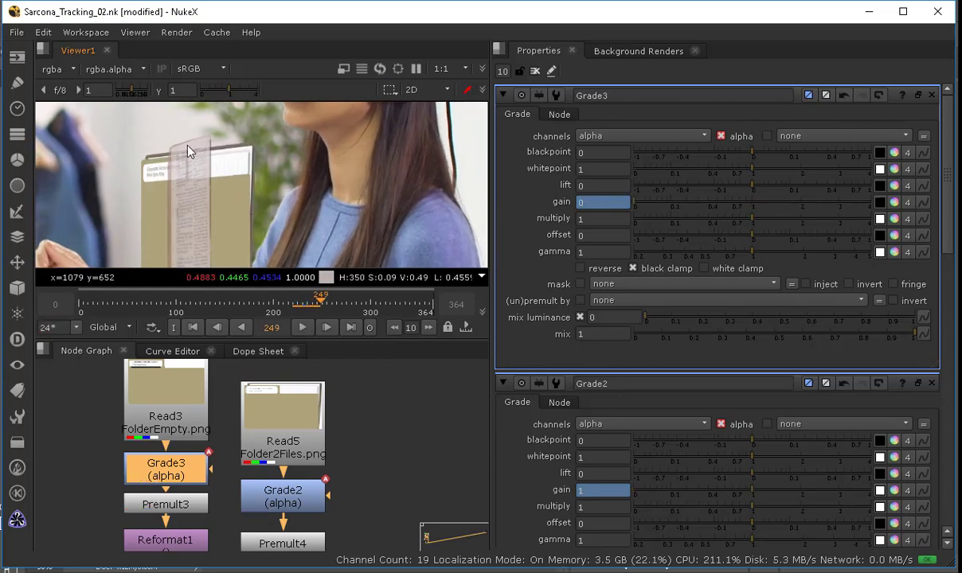
Step: Pan the node graph to the Read6 book-page and Card3D5 branch
middle_drag(388, 482, 393, 419)
scroll(354, 470, down, 5)
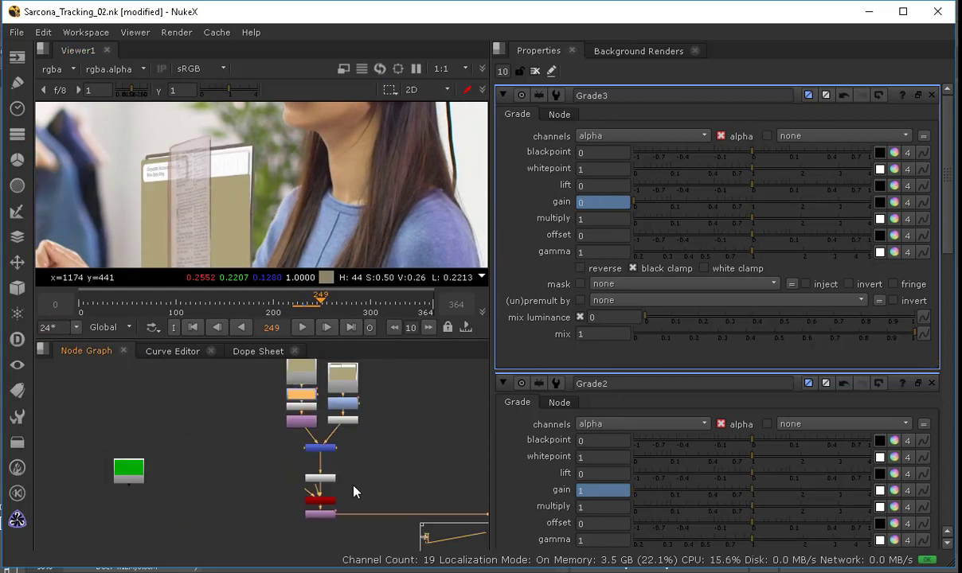
middle_drag(377, 506, 314, 428)
scroll(348, 483, up, 3)
middle_drag(348, 484, 292, 449)
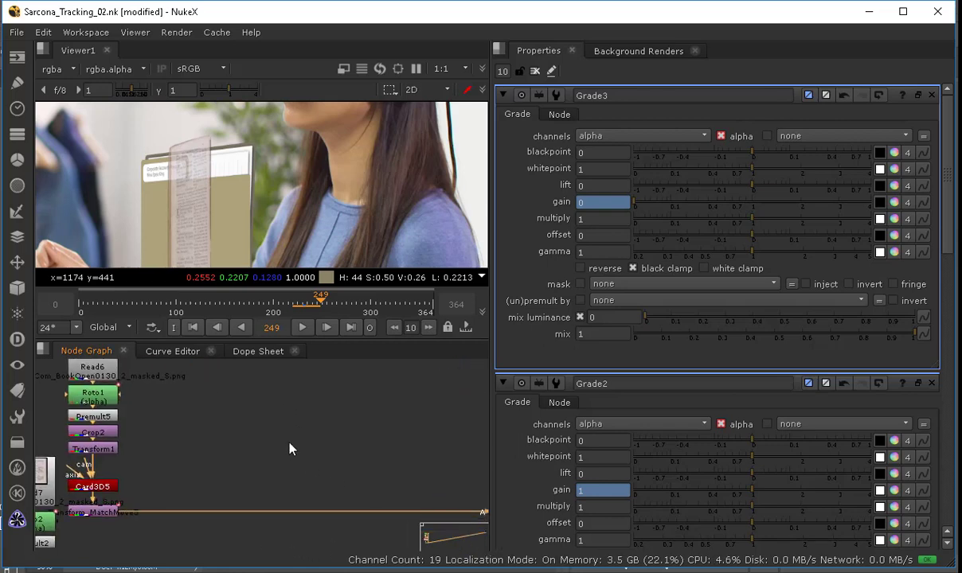
Step: At frame 231, set Merge5's mix to 0.8 and set a keyframe on it
scroll(292, 448, down, 1)
click(437, 475)
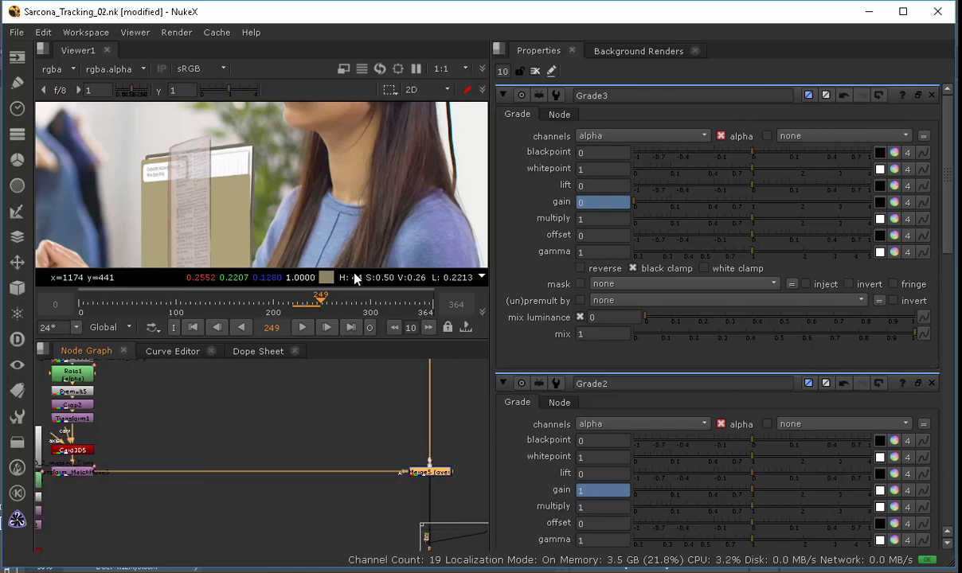
key(Left)
key(Left)
key(Left)
key(Left)
key(Left)
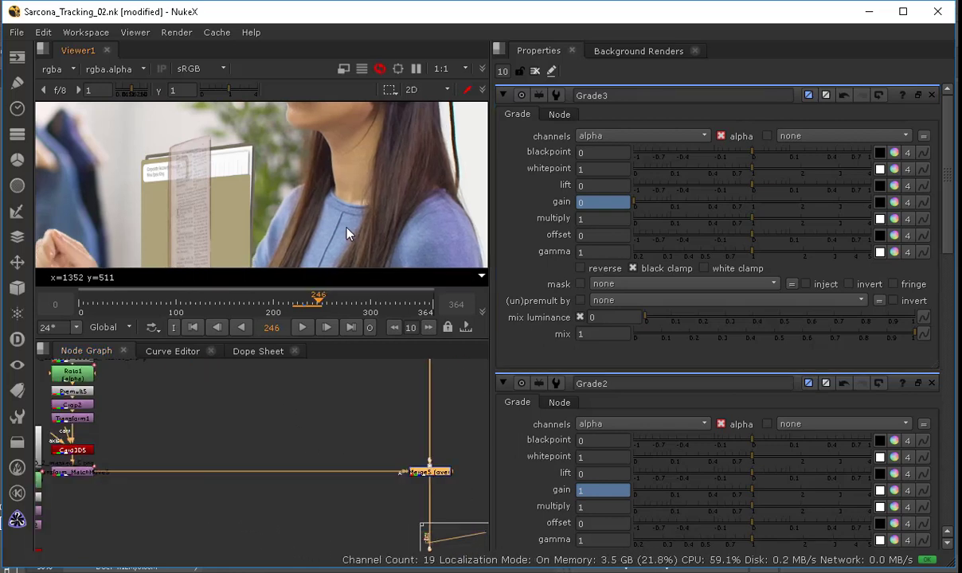
key(Left)
key(Left)
key(Left)
key(Left)
key(Left)
key(Left)
key(Left)
key(Left)
key(Left)
key(Left)
key(Left)
key(Left)
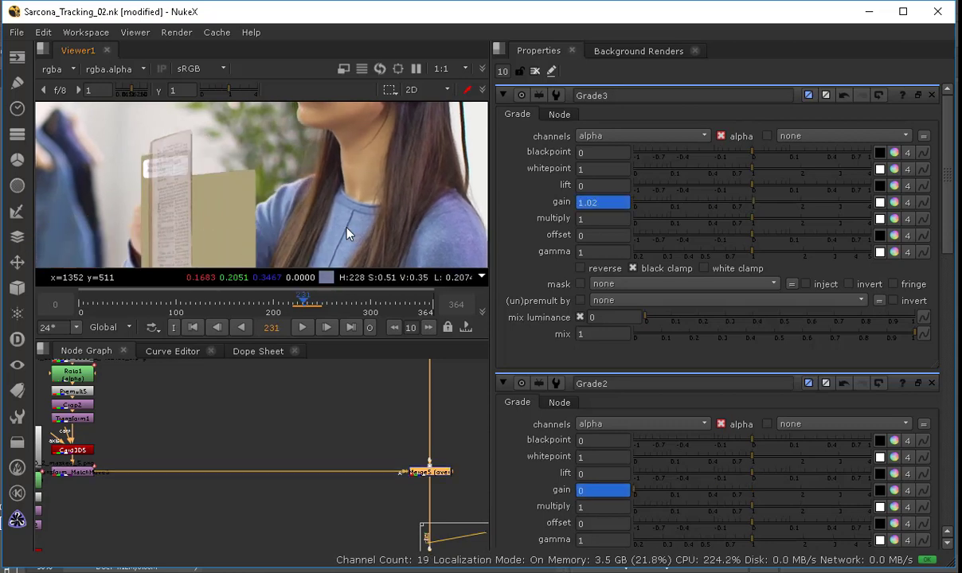
key(Left)
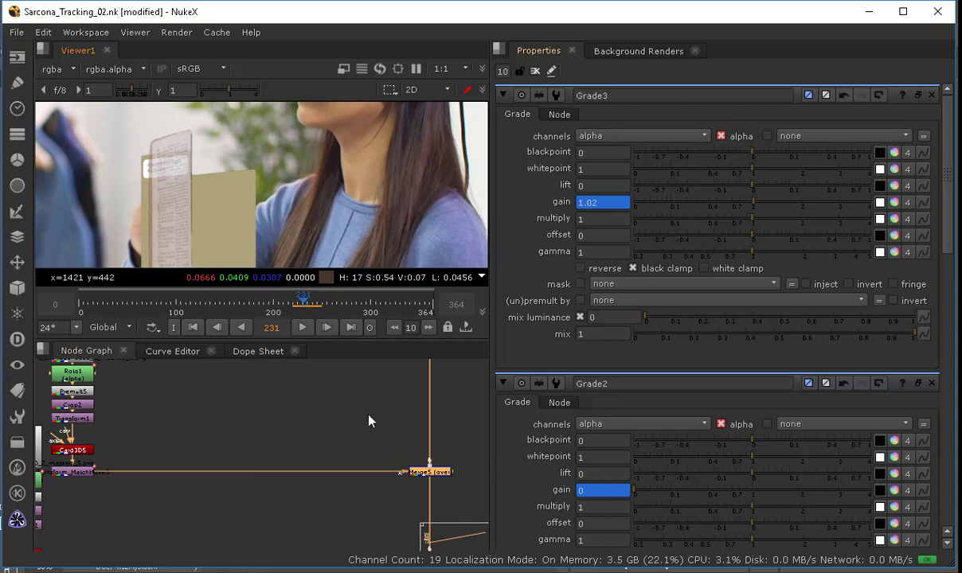
double_click(418, 475)
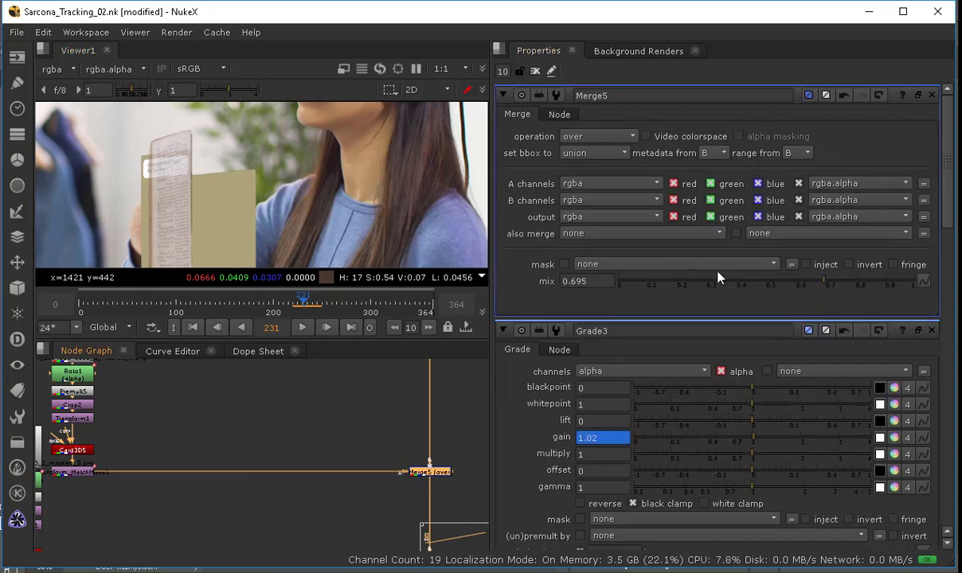
drag(718, 272, 857, 295)
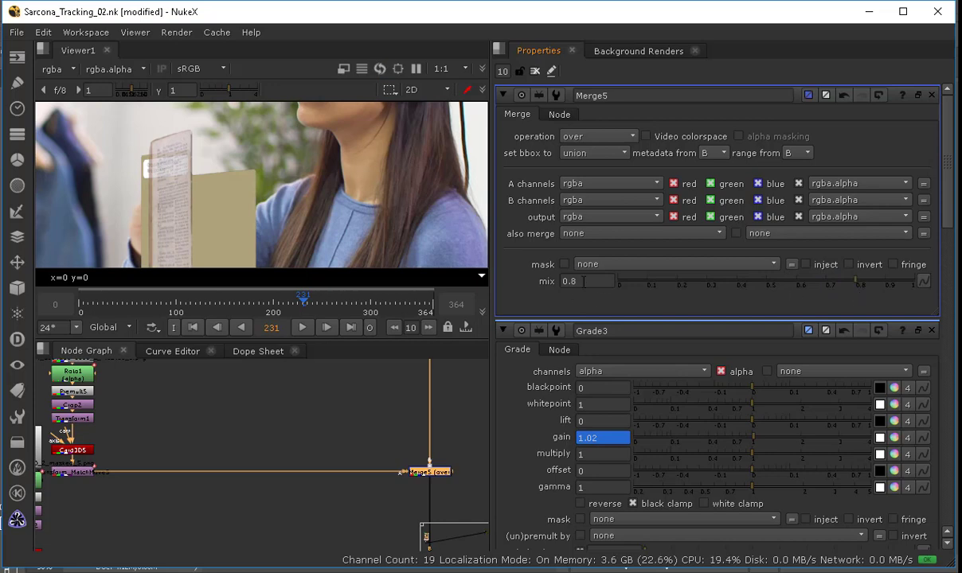
right_click(584, 281)
click(618, 287)
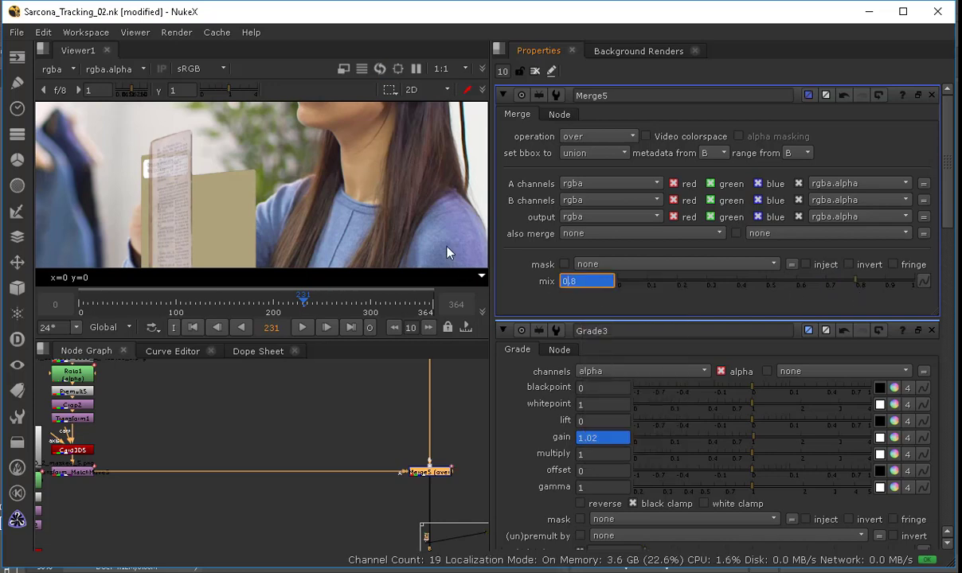
Step: Step to frame 233 and key Merge5's mix to 0
key(Right)
key(Right)
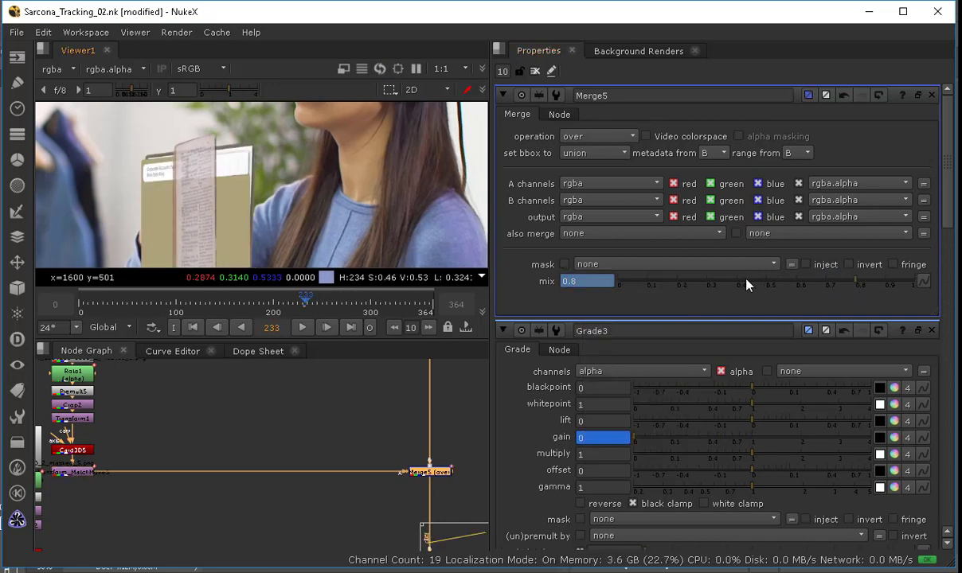
key(Left)
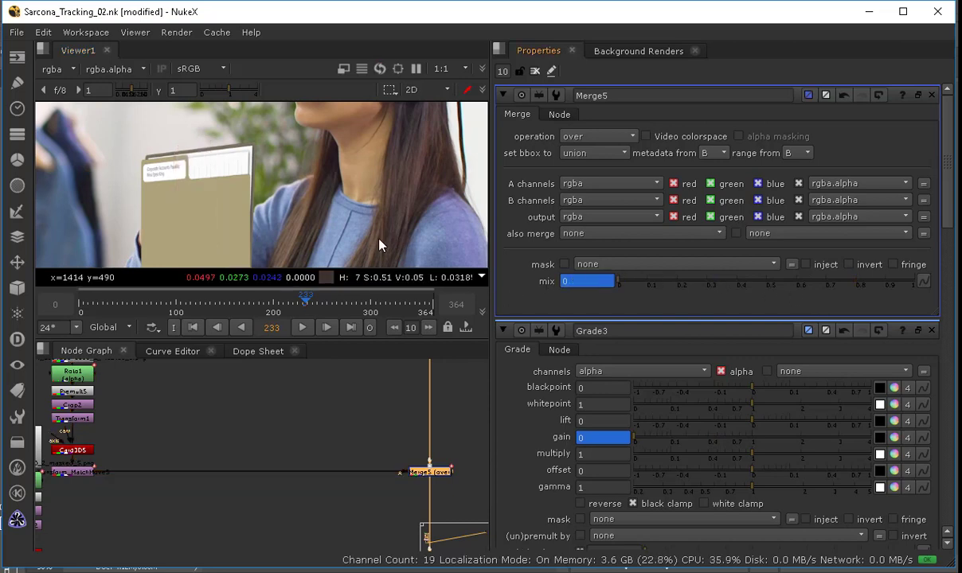
Step: Step back and forth through frames 227 to 233 to review the mix fade
key(Left)
key(Left)
key(Left)
key(Left)
key(Left)
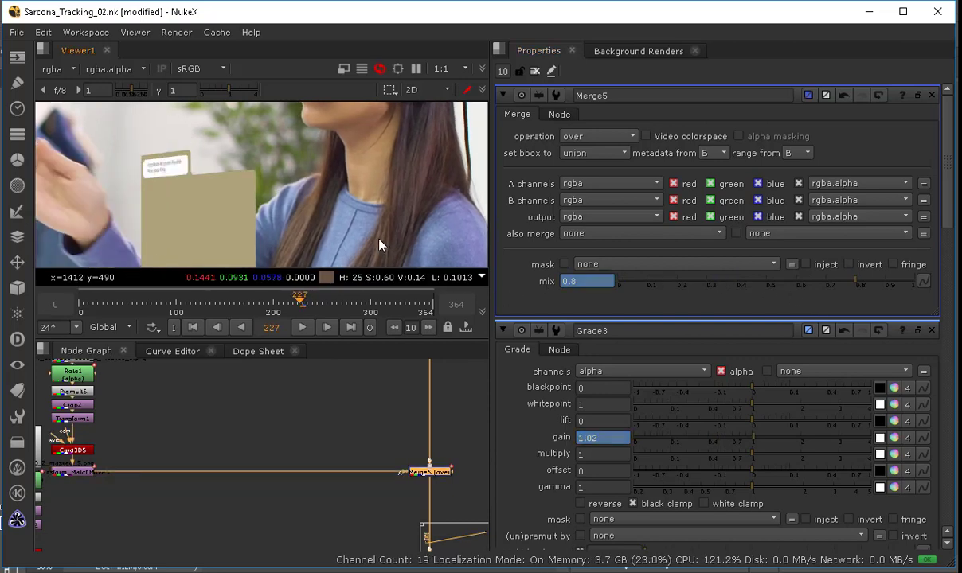
key(Right)
key(Right)
key(Right)
key(Right)
key(Right)
key(Right)
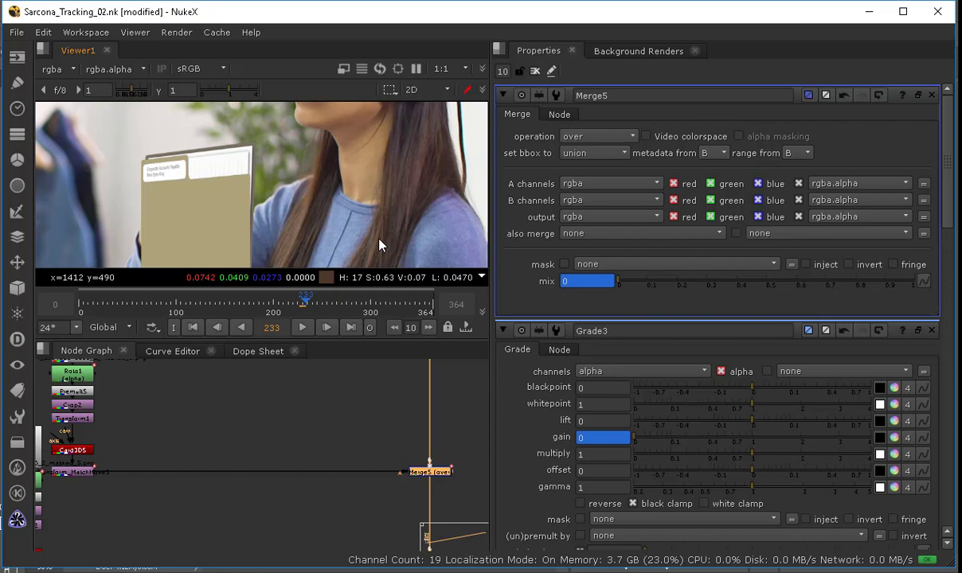
Step: Open Transform1 in the book-page branch and scrub the timeline to frame 166
middle_drag(236, 414, 364, 444)
click(218, 449)
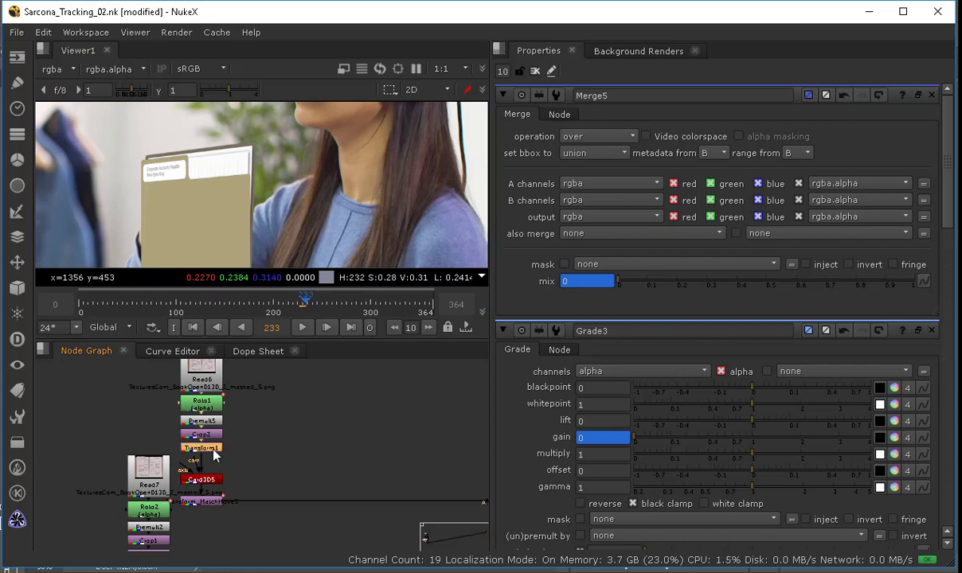
double_click(212, 451)
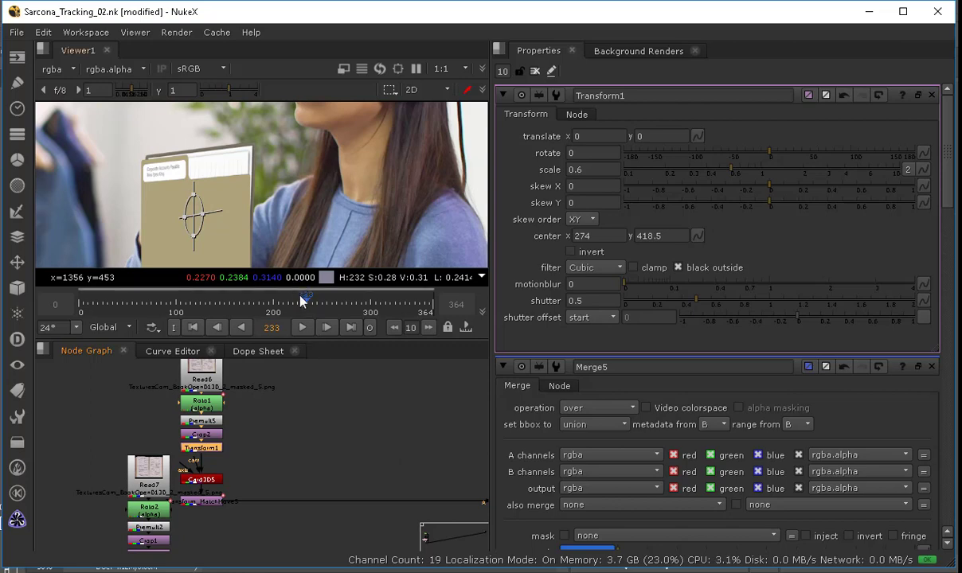
click(246, 303)
scroll(253, 249, down, 5)
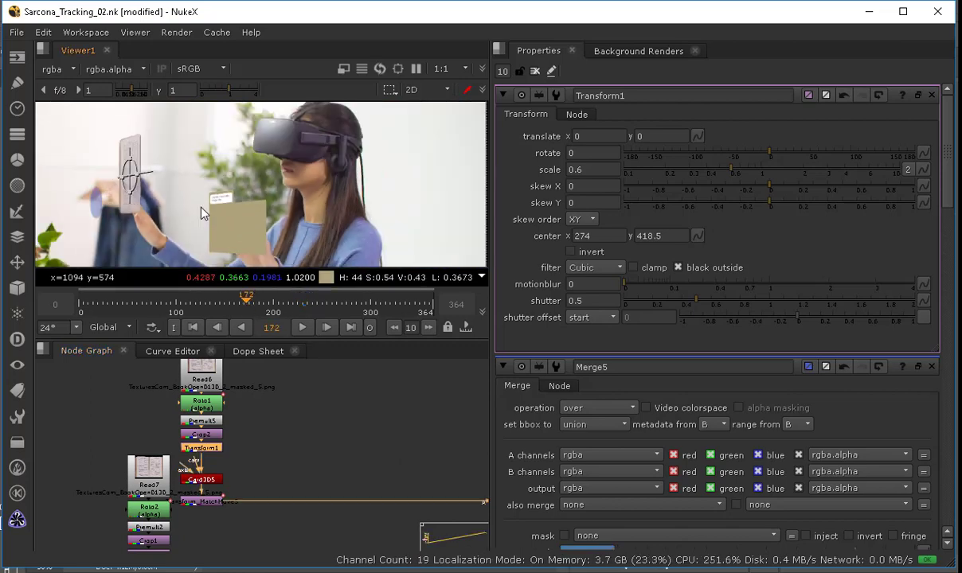
drag(246, 303, 240, 299)
click(240, 298)
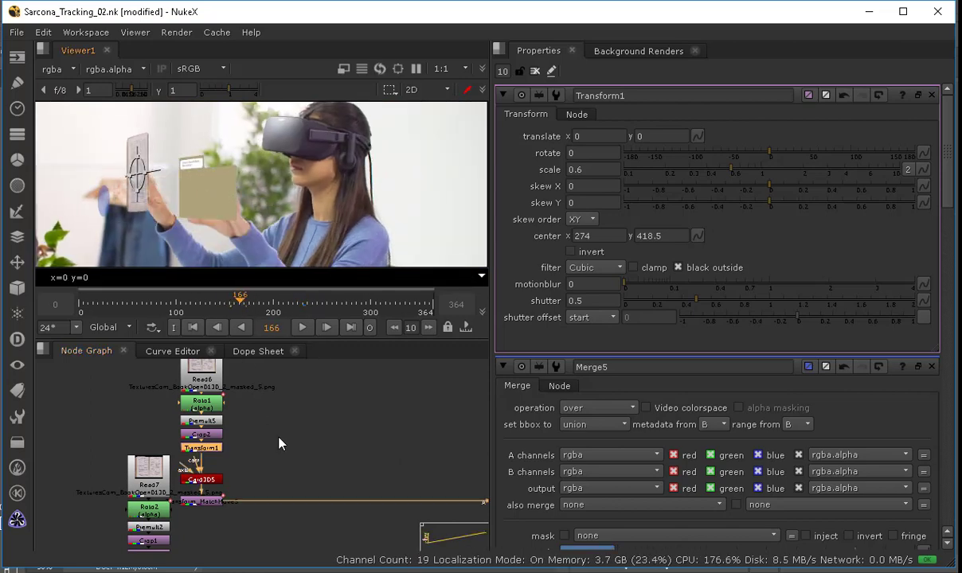
Step: Navigate the node graph to Merge6, view it in the viewer and clear the properties panel
middle_click(280, 444)
middle_drag(180, 429, 382, 396)
drag(194, 414, 298, 460)
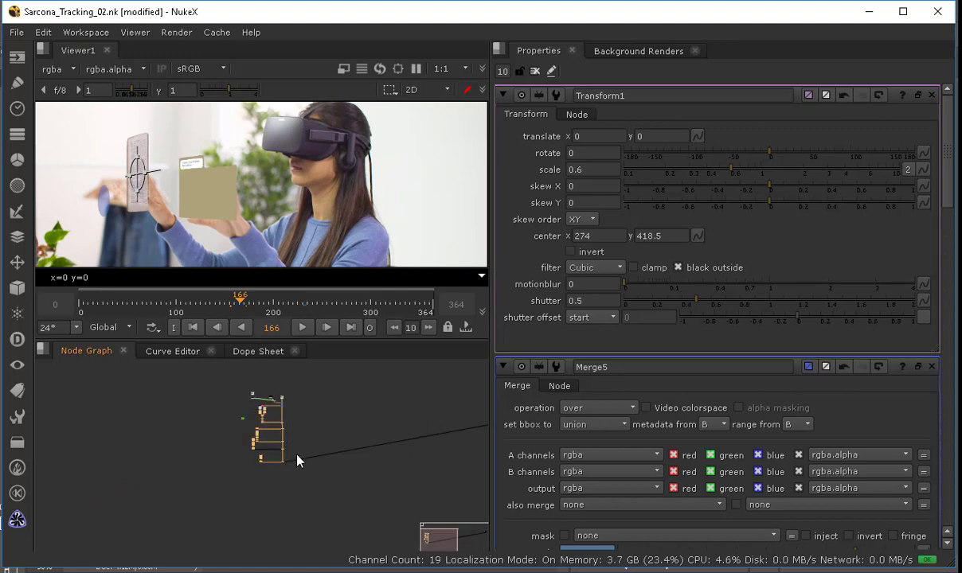
scroll(269, 436, up, 6)
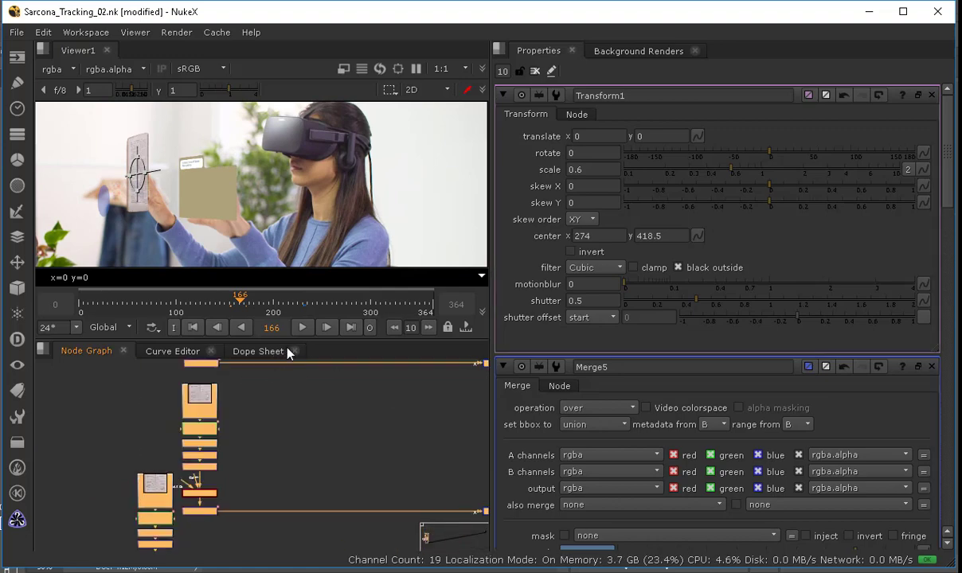
scroll(265, 466, up, 4)
middle_drag(198, 494, 260, 462)
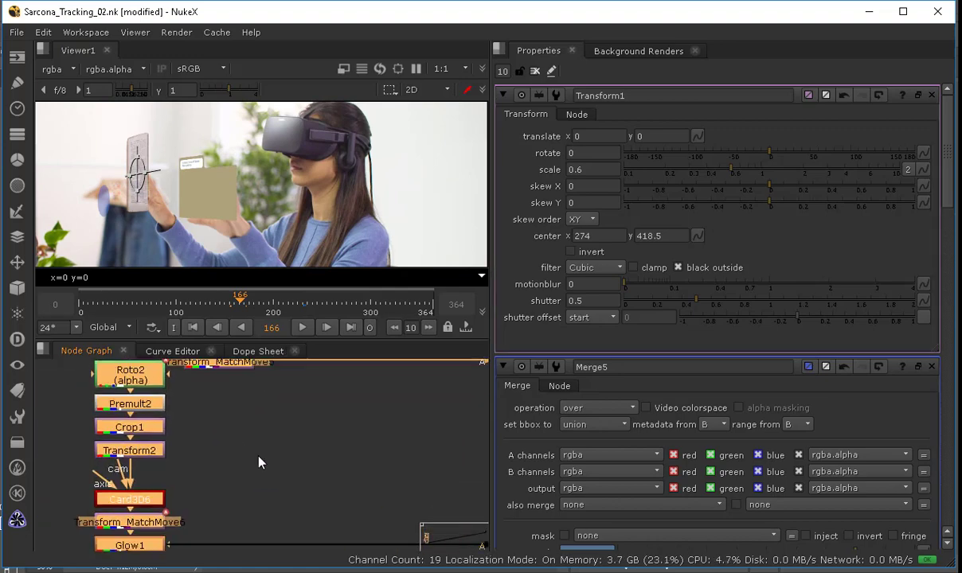
middle_drag(91, 503, 65, 437)
middle_drag(430, 438, 104, 448)
middle_drag(478, 478, 281, 475)
click(281, 474)
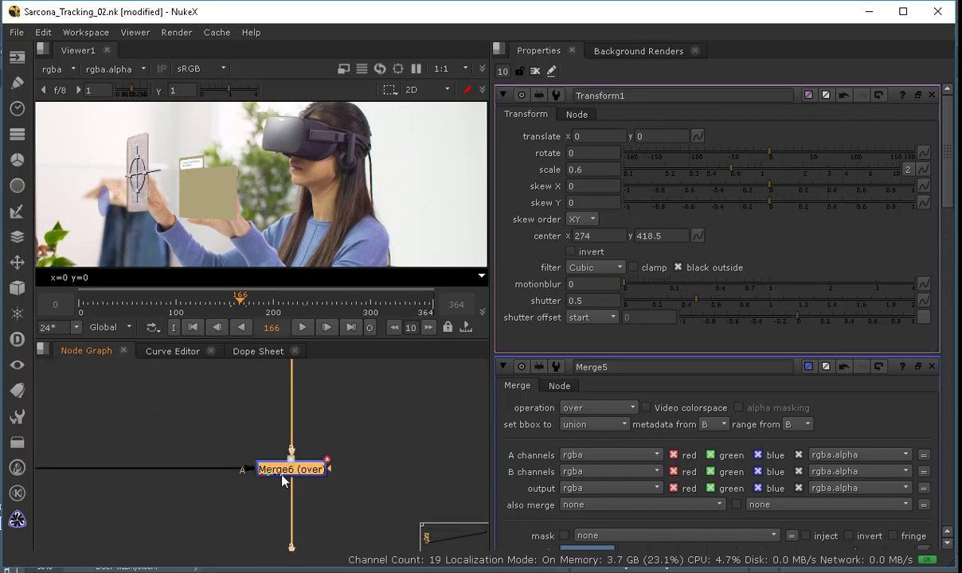
key(1)
click(535, 71)
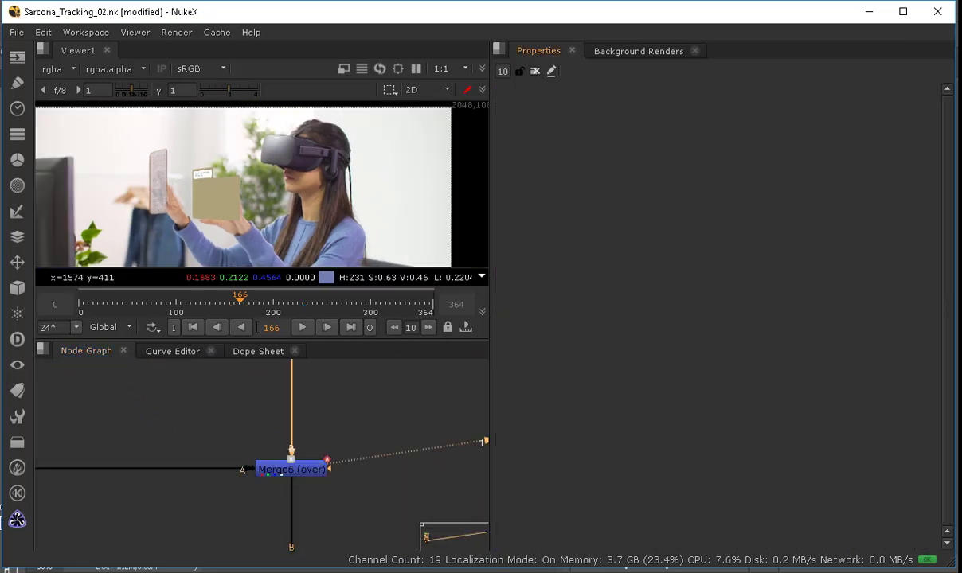
Step: At frame 278, set Glow1's brightness to 1.36 and its size to 25
drag(239, 307, 345, 306)
middle_drag(78, 441, 342, 427)
middle_drag(123, 443, 467, 429)
click(158, 448)
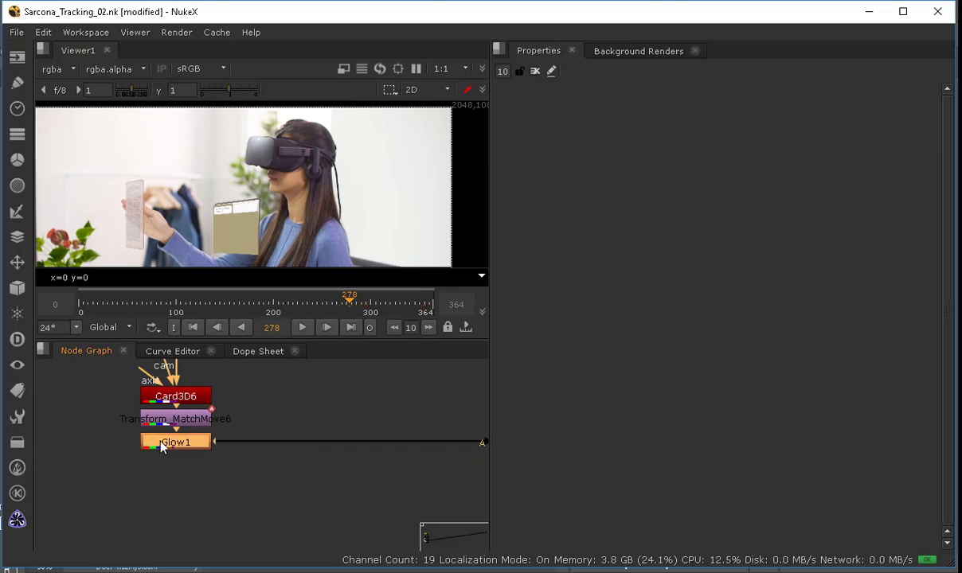
double_click(157, 448)
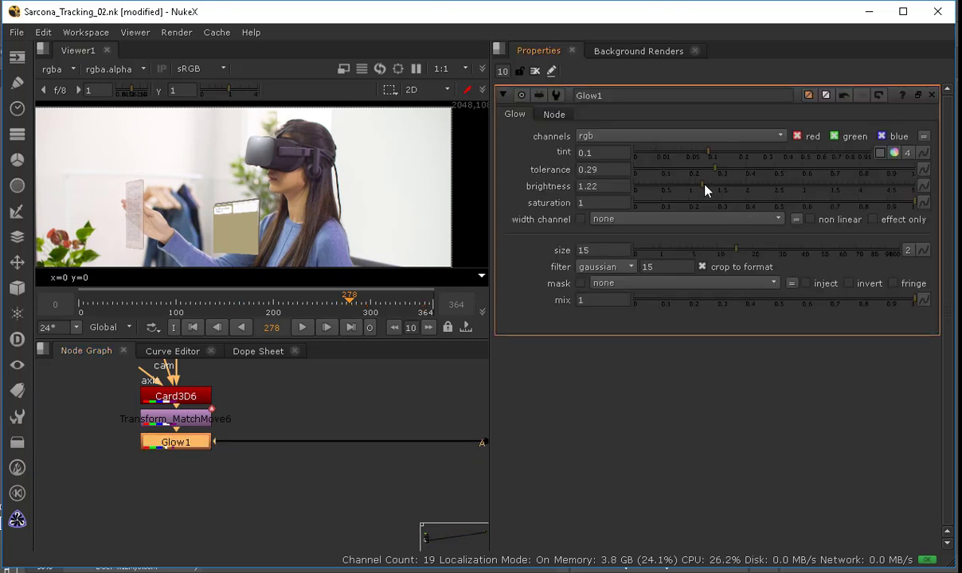
drag(707, 188, 713, 188)
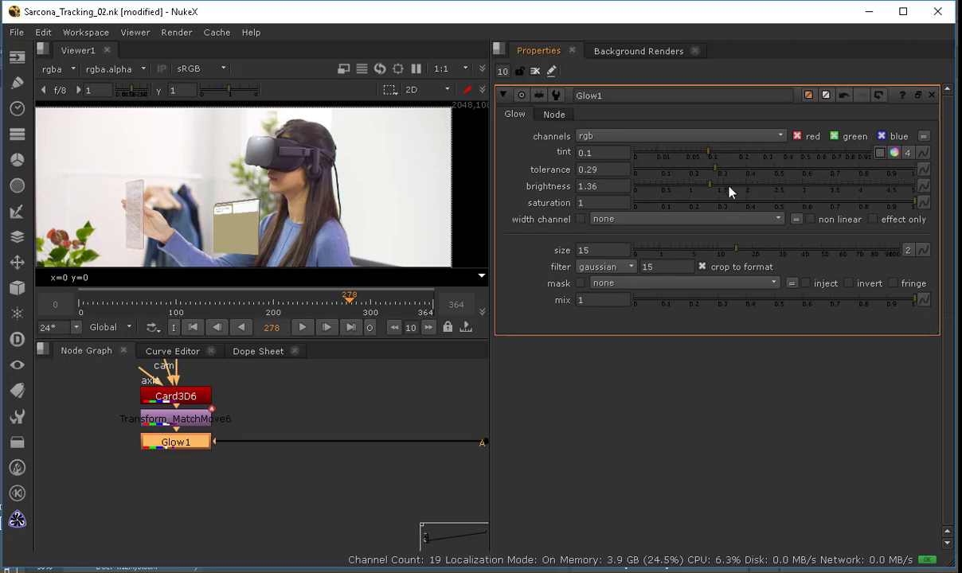
drag(737, 251, 766, 251)
Step: Insert a Grade node between Transform_MatchMove6 and Glow1, limited to the blue channel, with gain 3.05
middle_drag(261, 420, 282, 455)
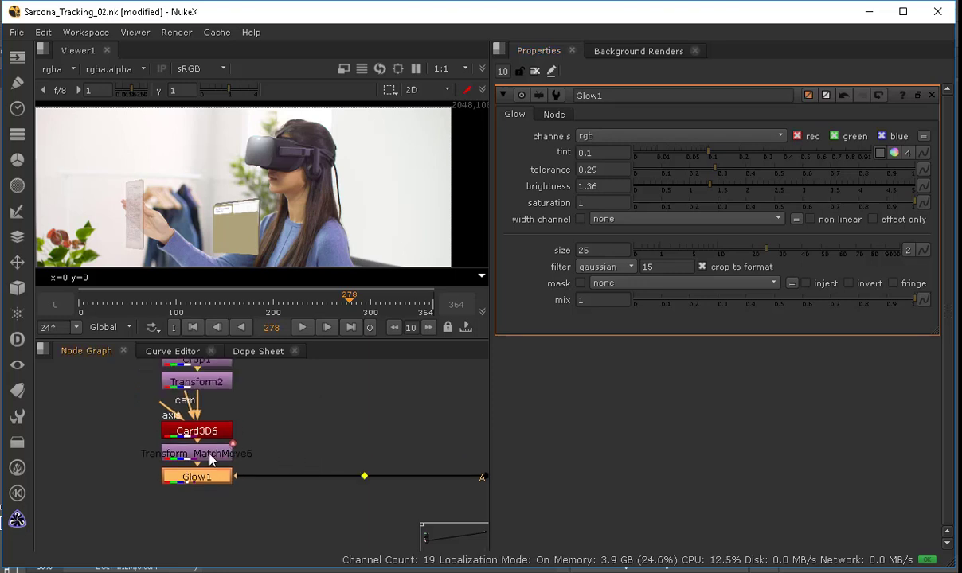
ctrl+drag(209, 453, 210, 419)
key(g)
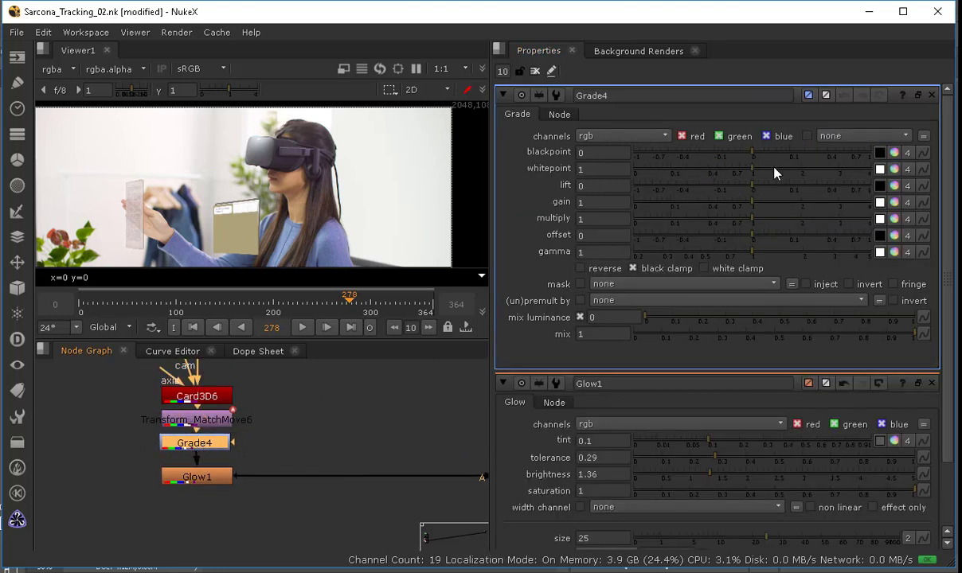
click(747, 137)
click(695, 136)
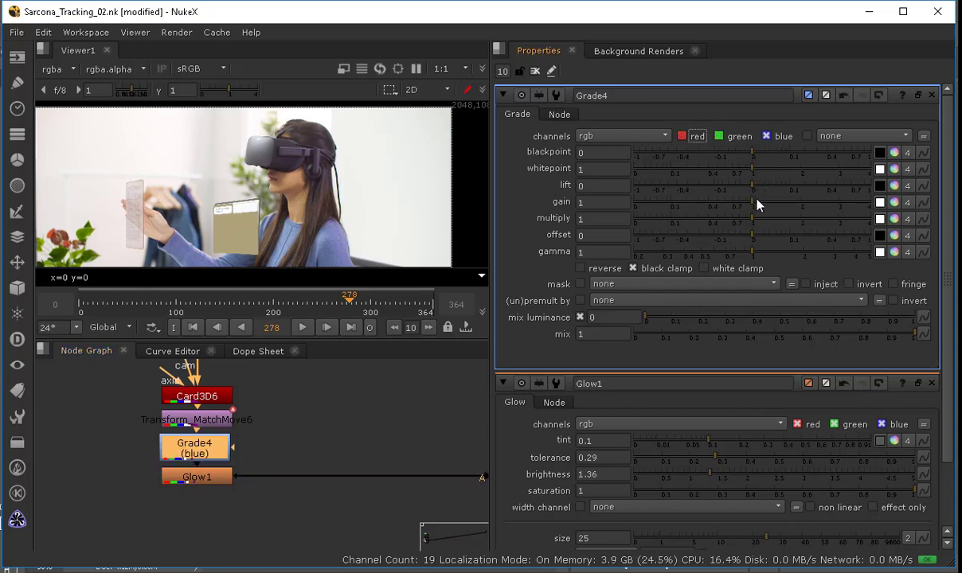
drag(757, 205, 841, 213)
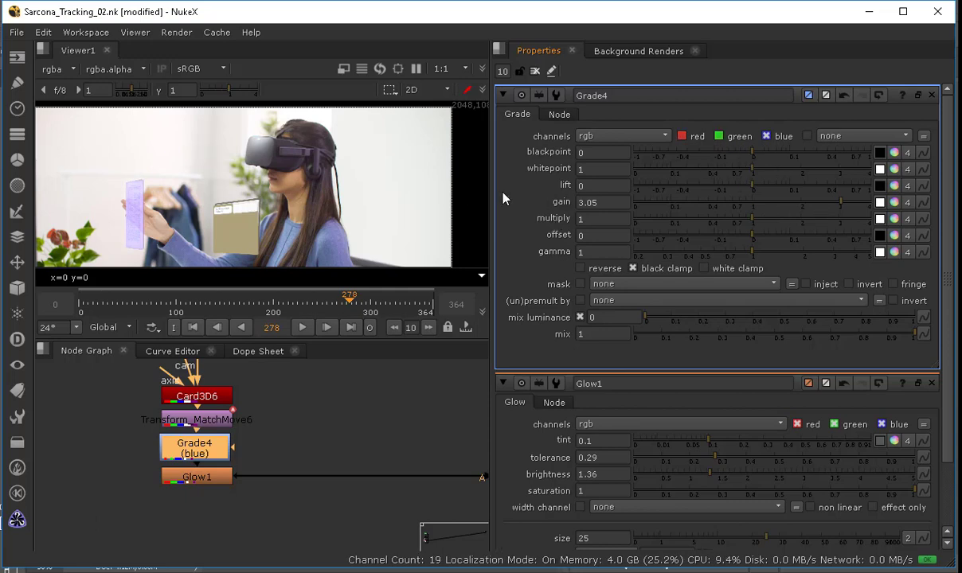
Step: Select the Grade4 and Glow1 nodes to copy them
scroll(175, 209, up, 4)
middle_drag(163, 211, 243, 128)
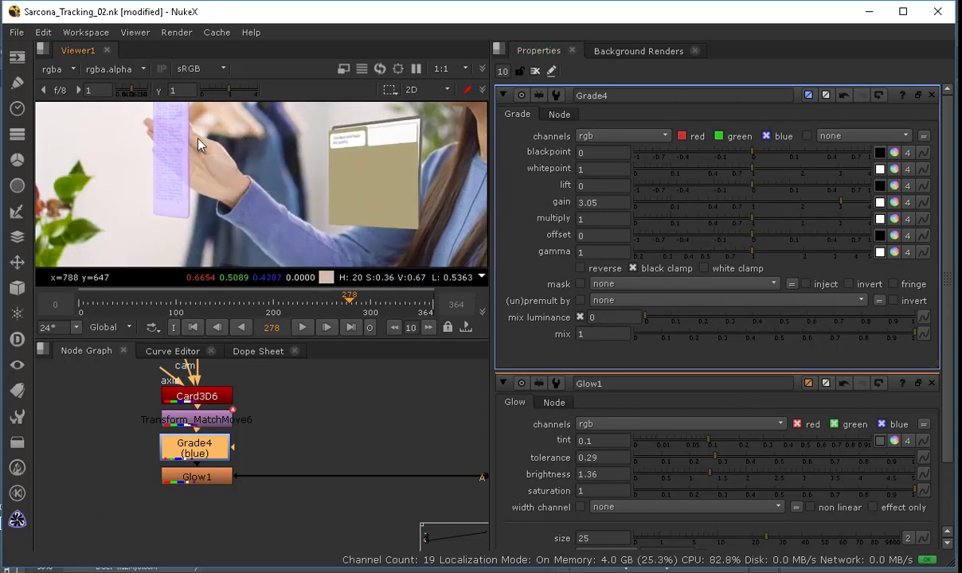
scroll(207, 175, down, 4)
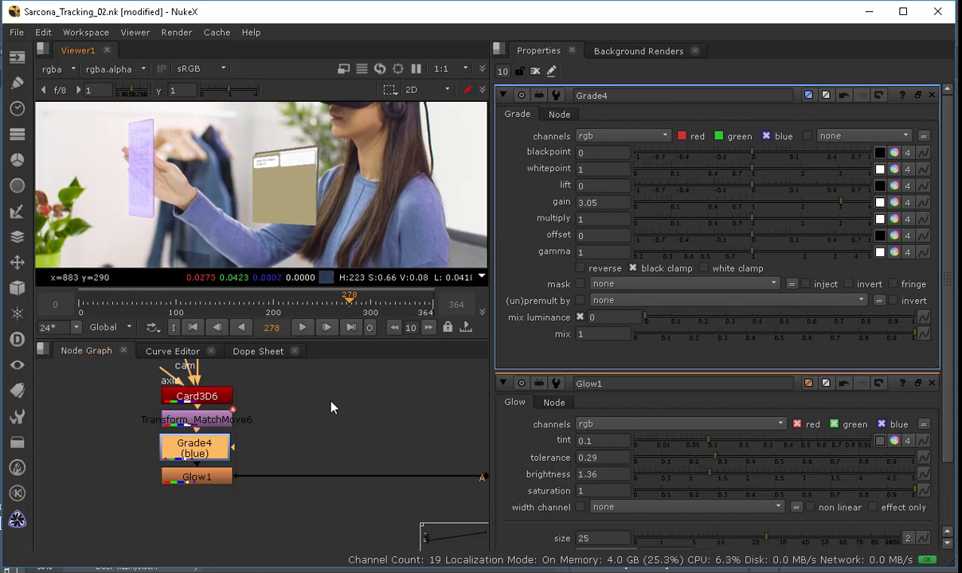
middle_drag(330, 401, 143, 423)
middle_drag(262, 431, 516, 415)
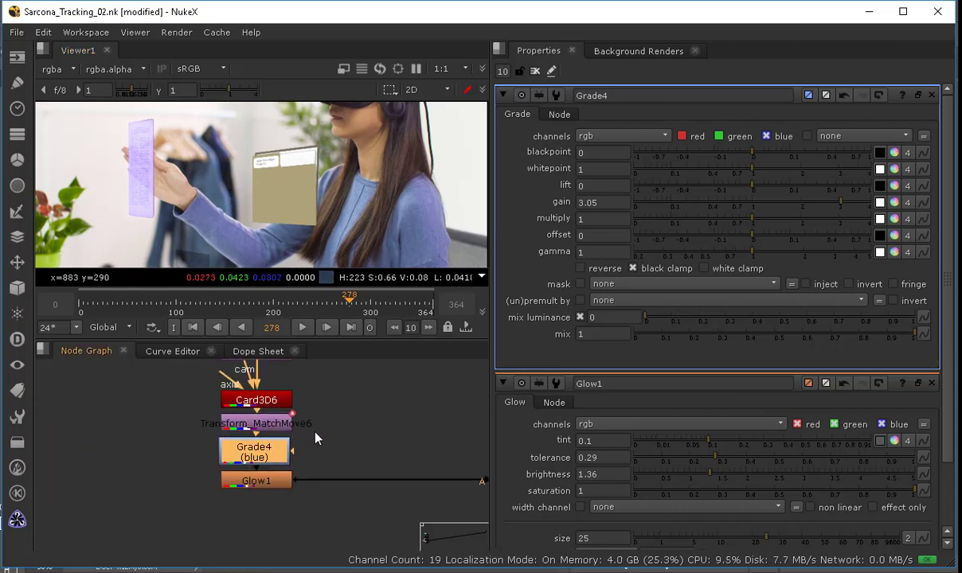
drag(316, 438, 184, 484)
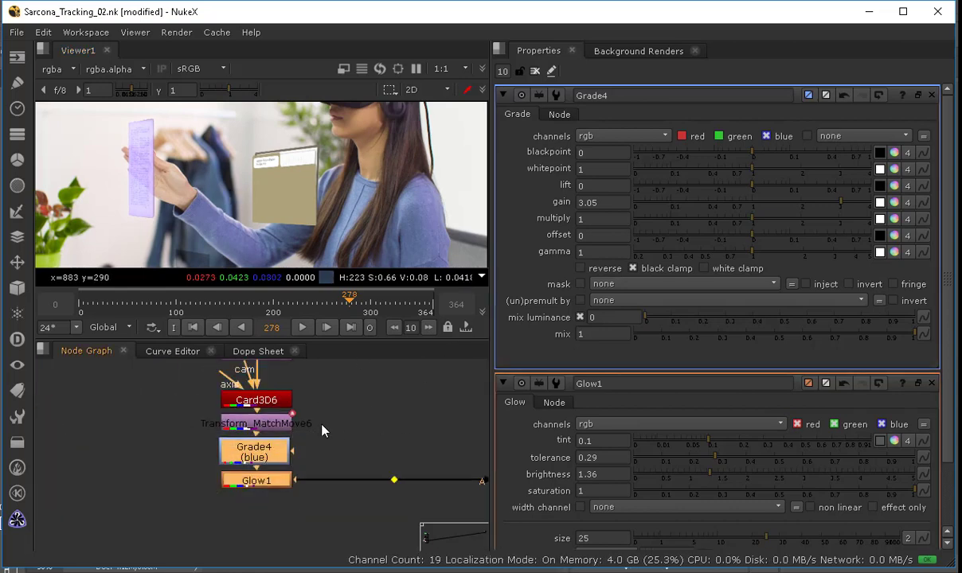
Step: Paste the copied Grade and Glow nodes beneath Transform_MatchMove5 in the book-page branch
scroll(255, 514, up, 5)
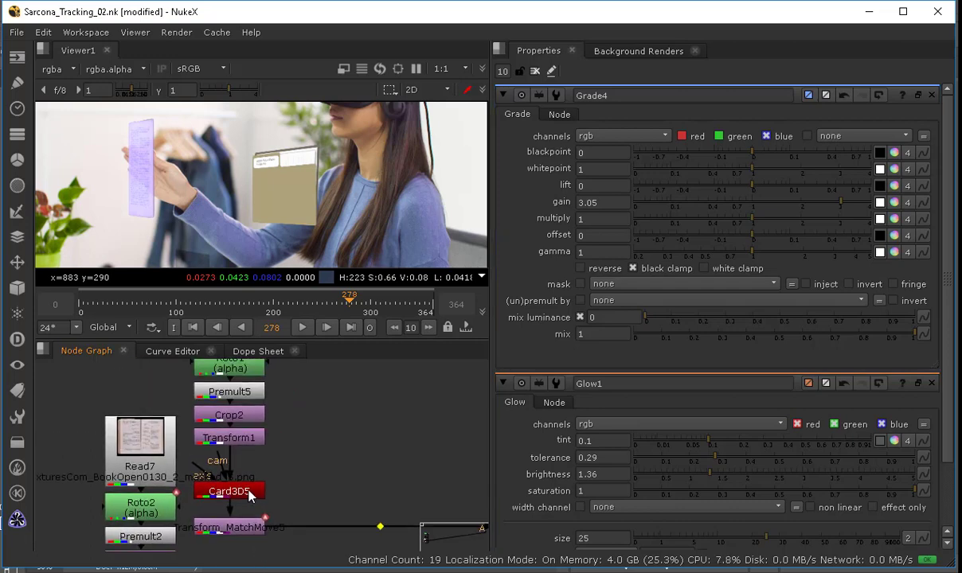
mouse_move(249, 496)
ctrl+mouse_down()
mouse_move(251, 467)
mouse_move(250, 493)
ctrl+mouse_up()
double_click(250, 493)
click(251, 465)
ctrl+drag(250, 438, 249, 408)
mouse_move(249, 462)
middle_down()
mouse_move(288, 221)
mouse_move(270, 387)
mouse_move(249, 459)
middle_up()
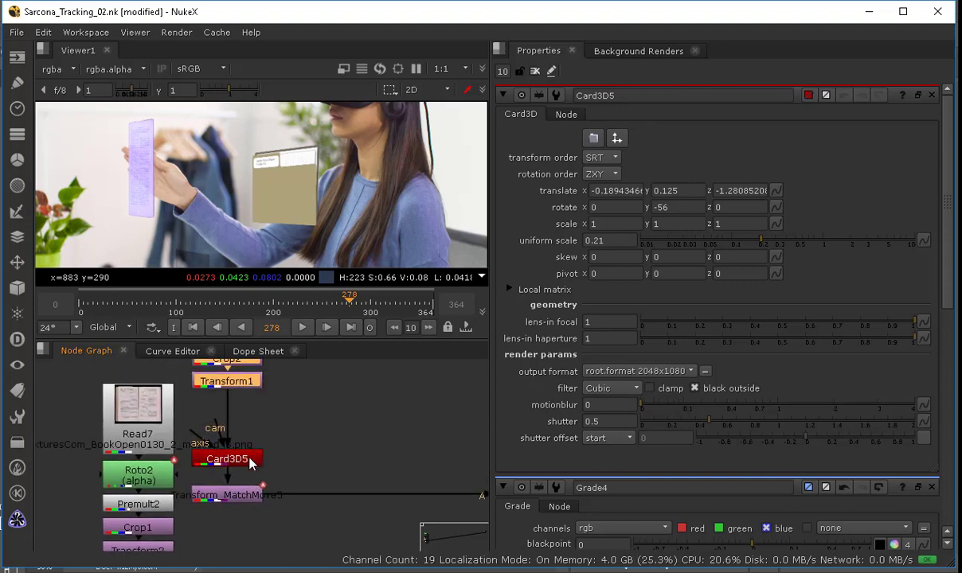
drag(247, 489, 243, 462)
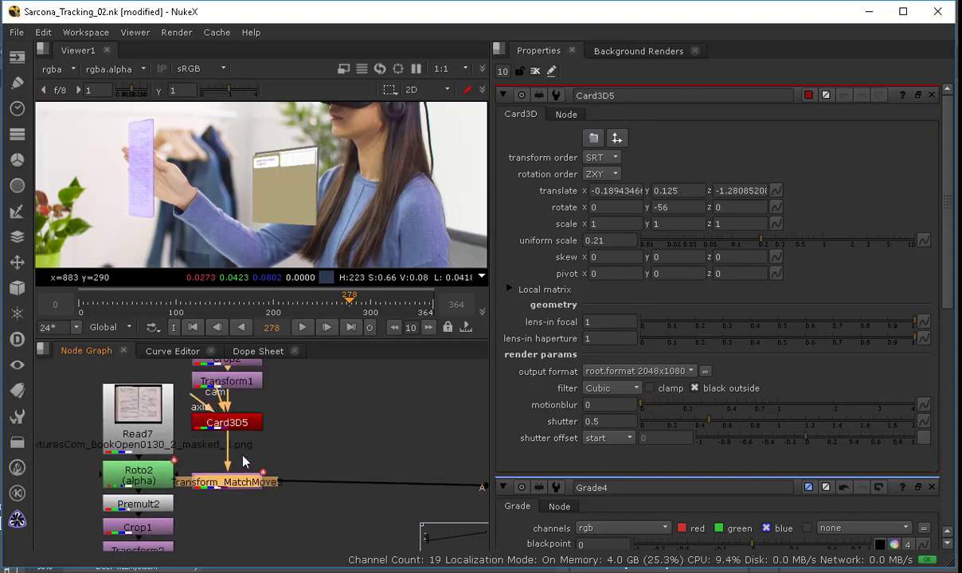
key(ctrl+v)
click(303, 488)
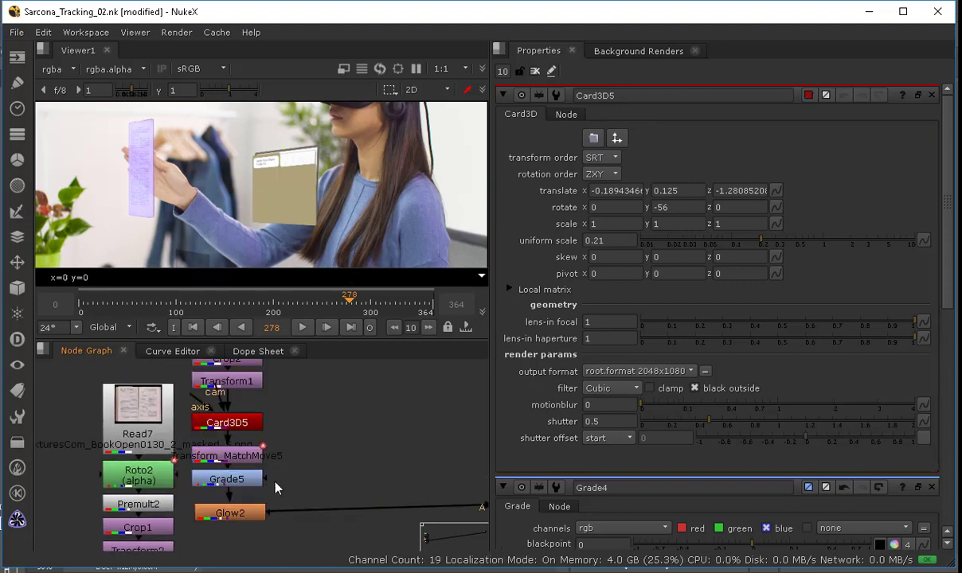
Step: Scrub to frame 151 and survey the node graph's tracked card branches and merges
middle_drag(277, 488, 172, 463)
drag(348, 303, 226, 304)
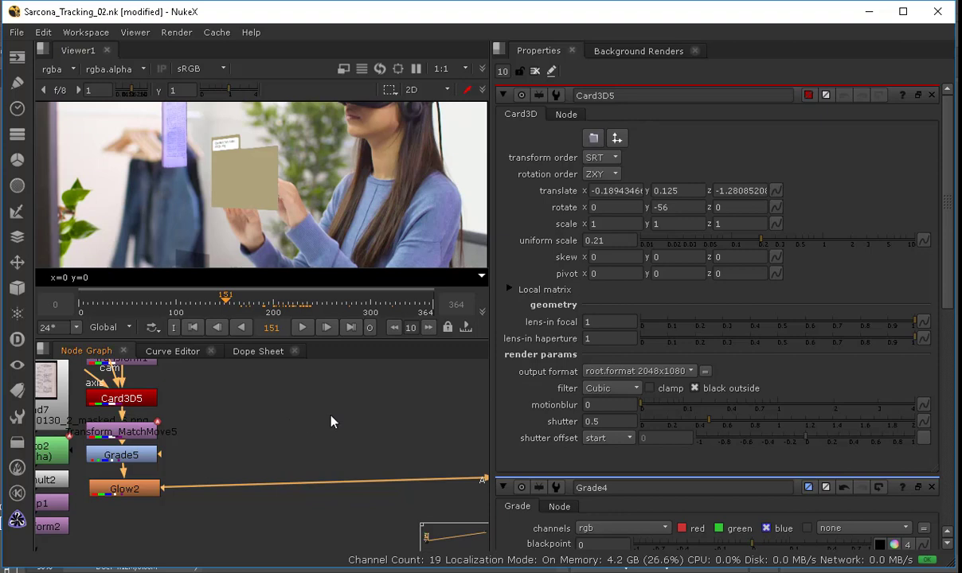
key(space)
scroll(466, 241, down, 8)
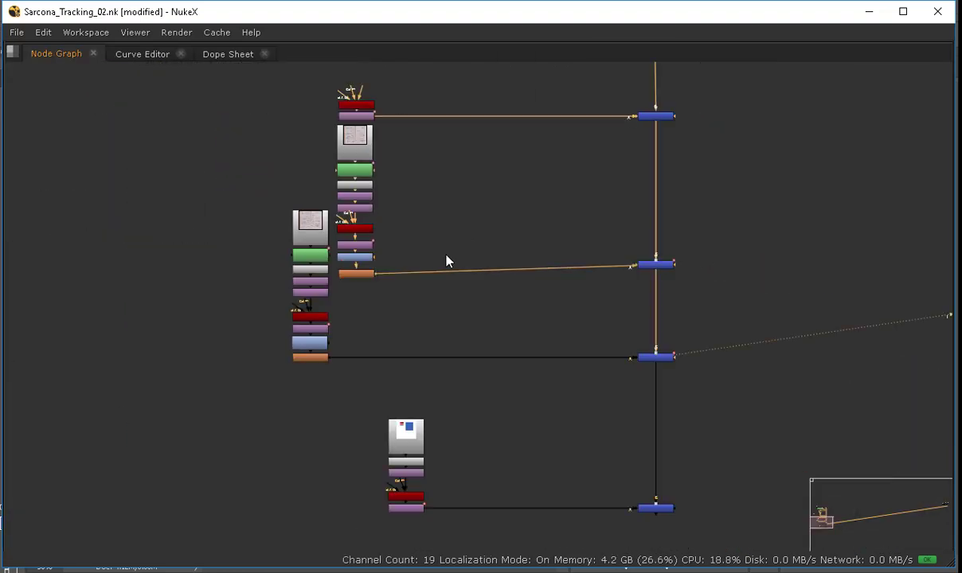
middle_drag(426, 156, 396, 297)
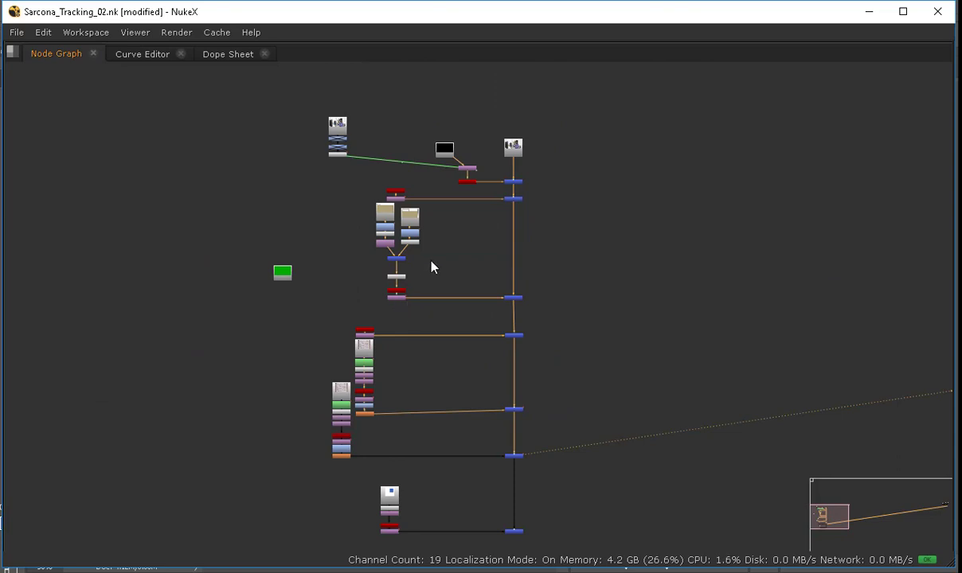
scroll(435, 280, up, 4)
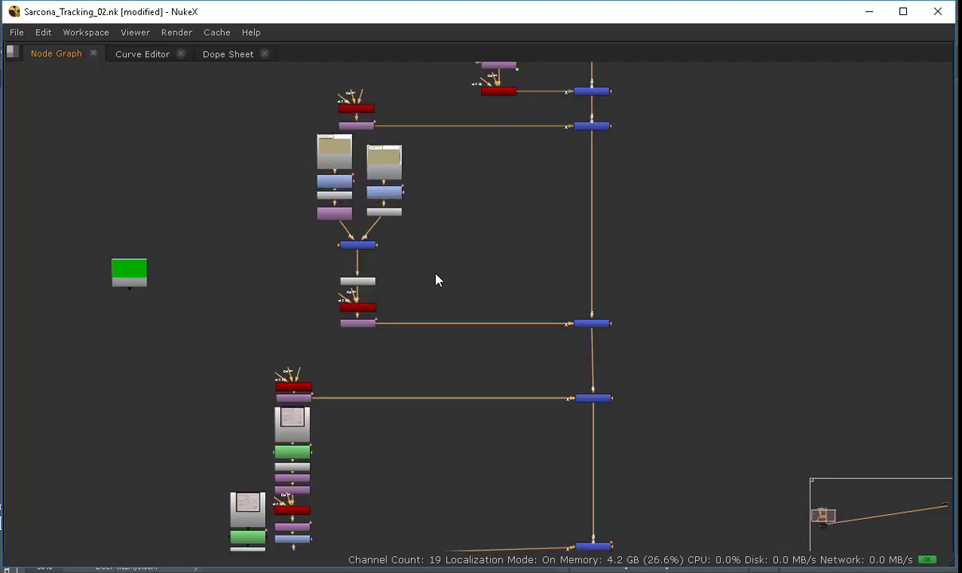
scroll(478, 320, up, 3)
middle_drag(400, 367, 404, 228)
key(space)
scroll(314, 183, up, 6)
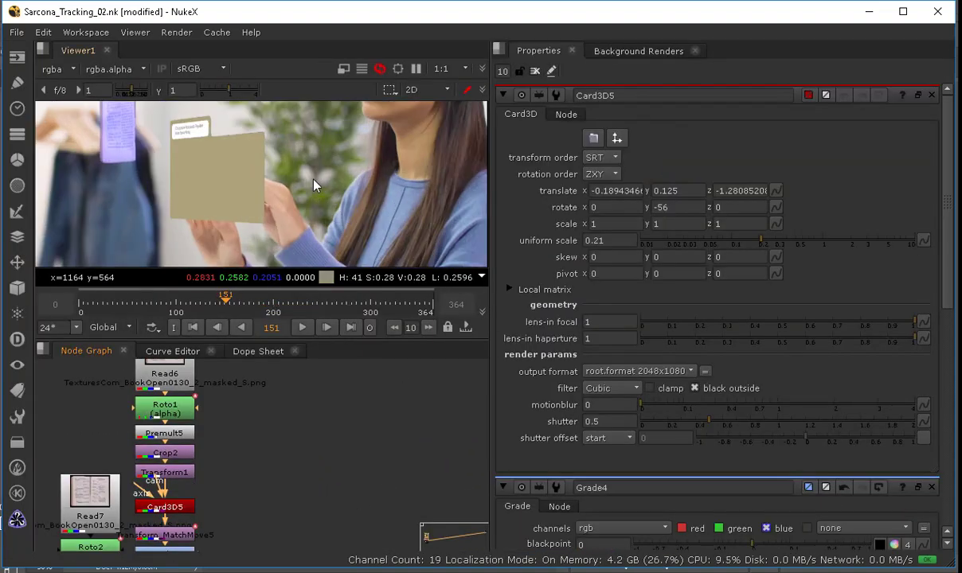
middle_drag(276, 194, 341, 182)
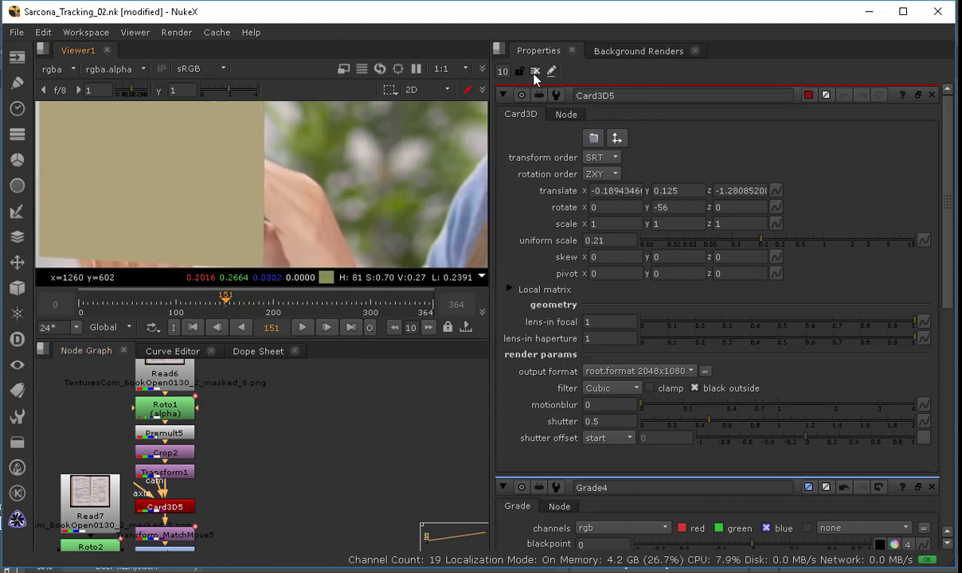
Step: Switch to InDesign and open AssignmentSubmissionForm to review the required finishing techniques, then return to NukeX
key(ctrl+shift+a)
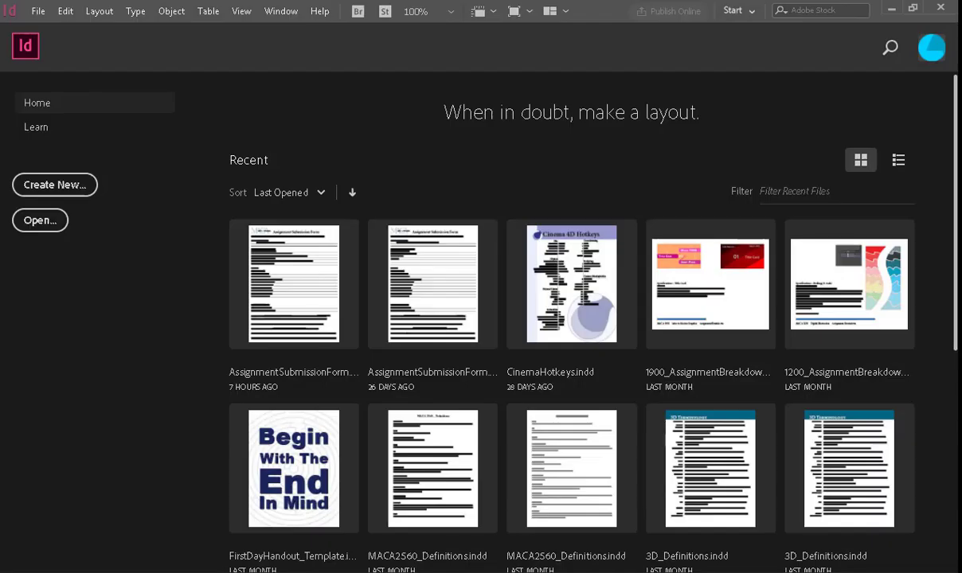
click(478, 263)
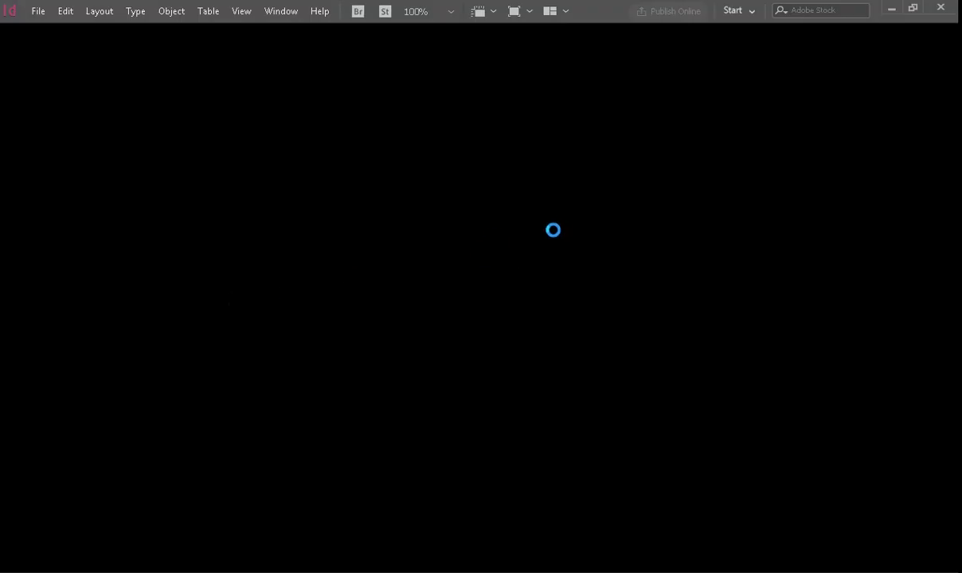
drag(275, 214, 362, 462)
drag(326, 142, 402, 405)
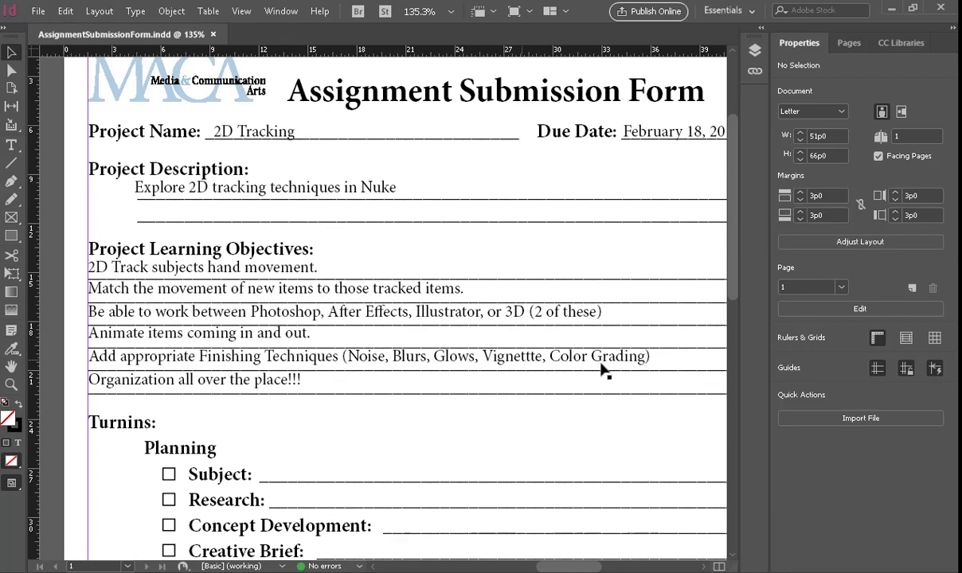
key(alt+Tab)
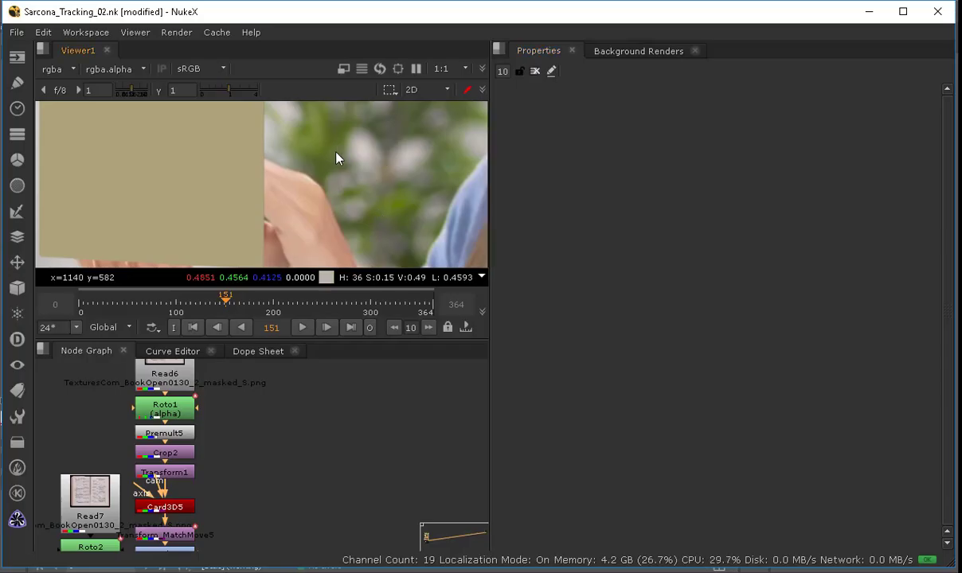
Step: Inspect the composite closely in the viewer with the viewer gain raised to 3 and gamma to 0.9
ctrl+shift+drag(334, 143, 388, 168)
ctrl+click(457, 177)
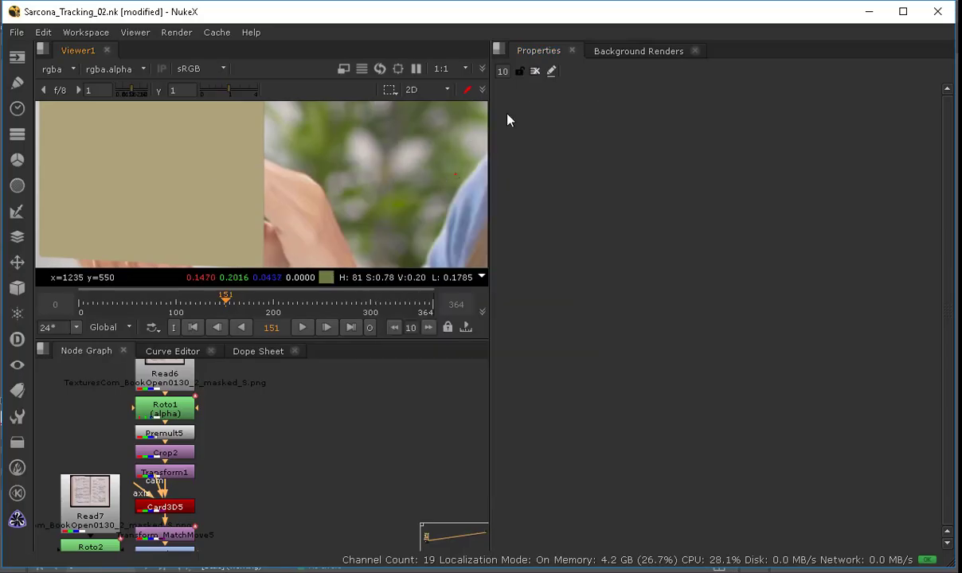
right_click(300, 184)
click(293, 161)
alt+middle_drag(342, 157, 364, 225)
scroll(343, 166, down, 2)
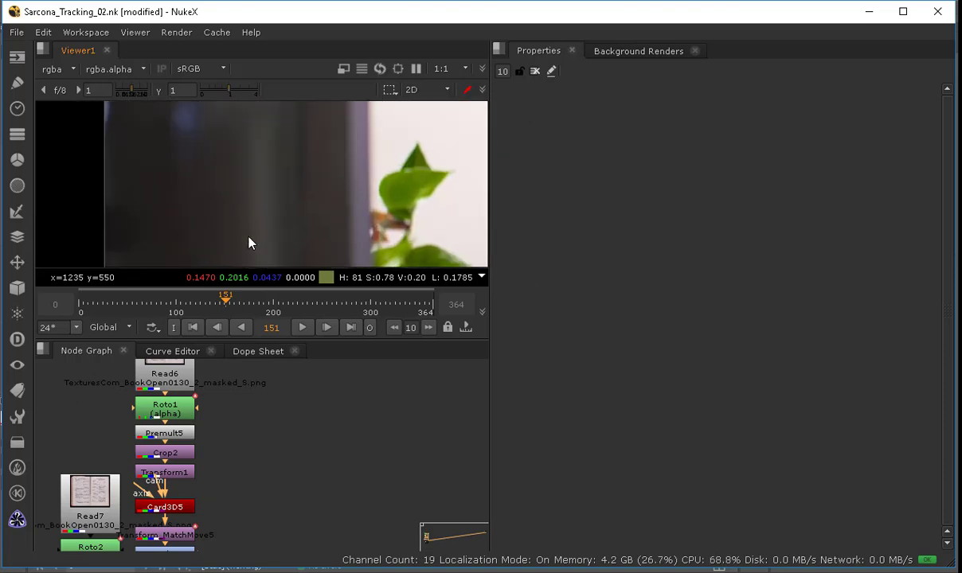
alt+middle_drag(246, 199, 298, 210)
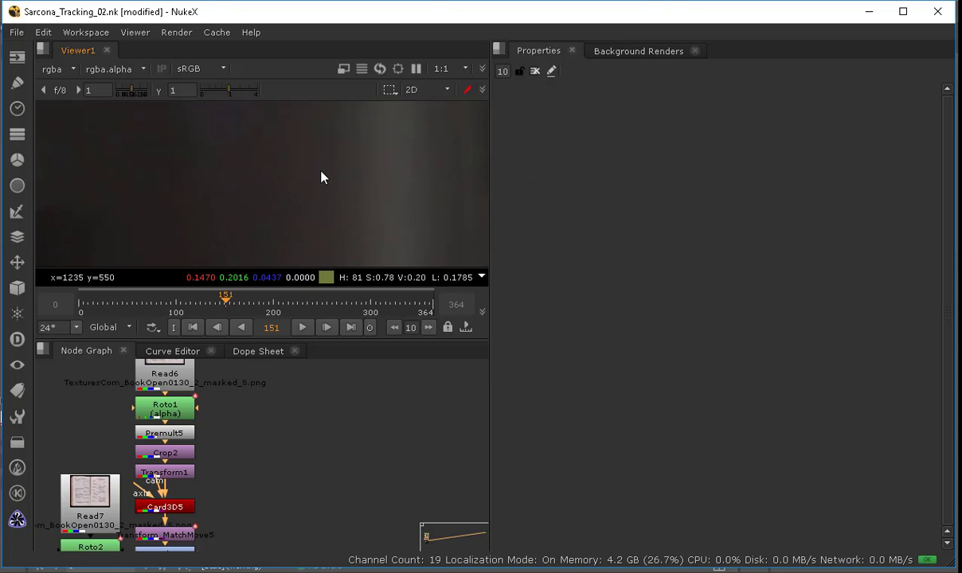
drag(231, 93, 219, 94)
click(136, 89)
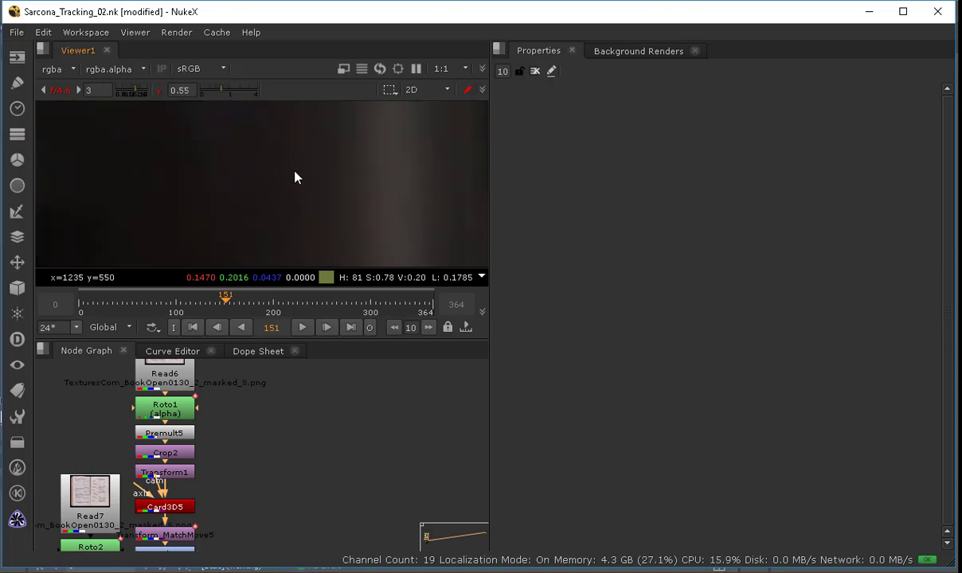
middle_drag(294, 172, 369, 232)
middle_drag(346, 175, 339, 305)
middle_drag(327, 205, 313, 241)
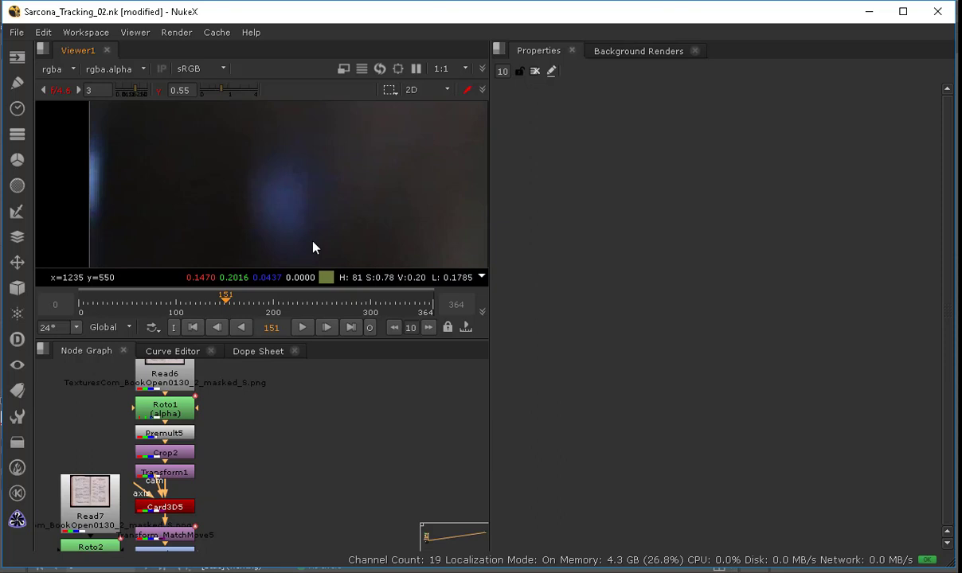
click(226, 92)
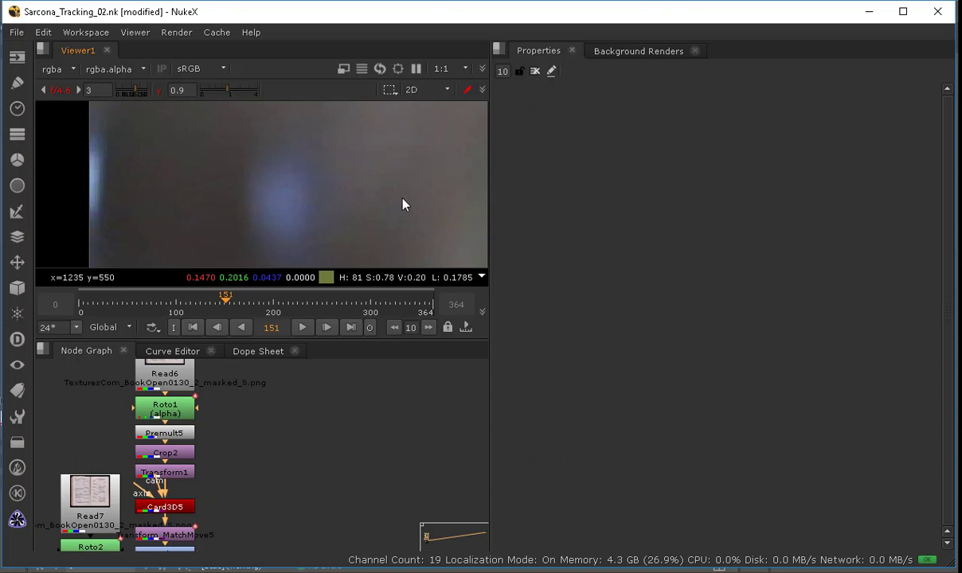
middle_drag(423, 197, 146, 187)
middle_drag(361, 205, 286, 204)
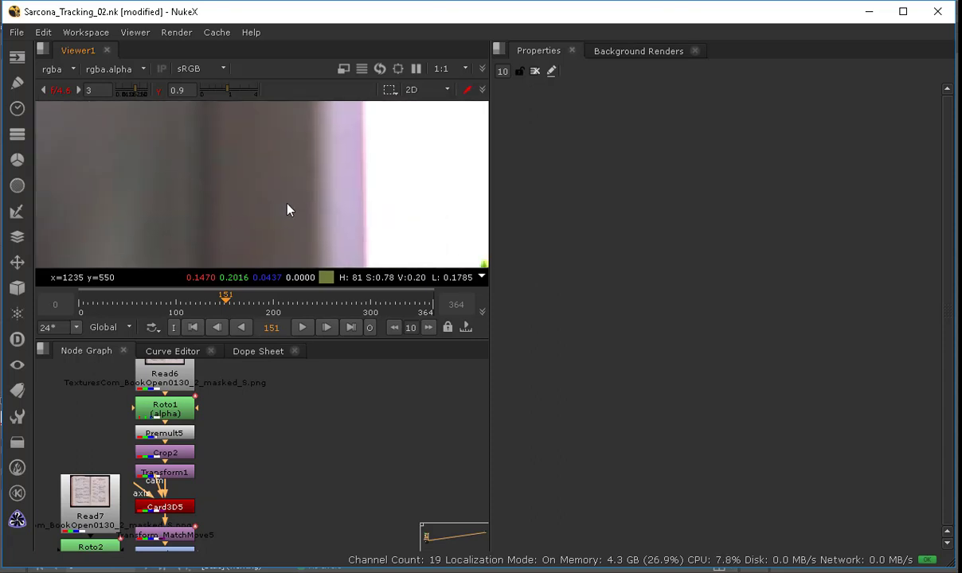
Step: Open the Glow2 node's properties in the book-page branch
scroll(301, 209, down, 1)
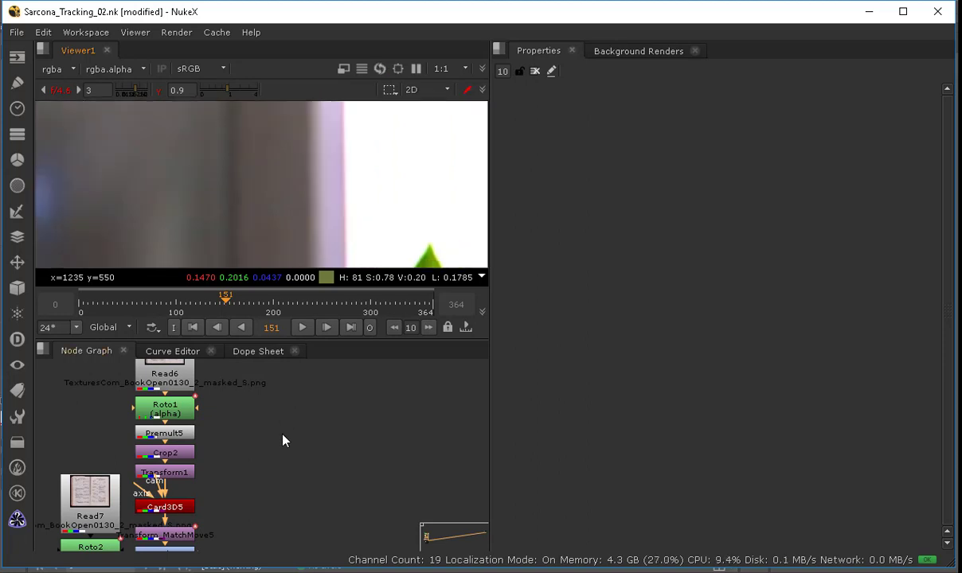
middle_drag(282, 434, 249, 279)
middle_drag(240, 391, 201, 323)
mouse_move(255, 362)
middle_down()
mouse_move(259, 536)
mouse_move(265, 506)
mouse_move(249, 453)
middle_up()
mouse_move(205, 427)
middle_down()
mouse_move(269, 434)
mouse_move(165, 456)
mouse_move(224, 524)
middle_up()
ctrl+drag(225, 524, 223, 509)
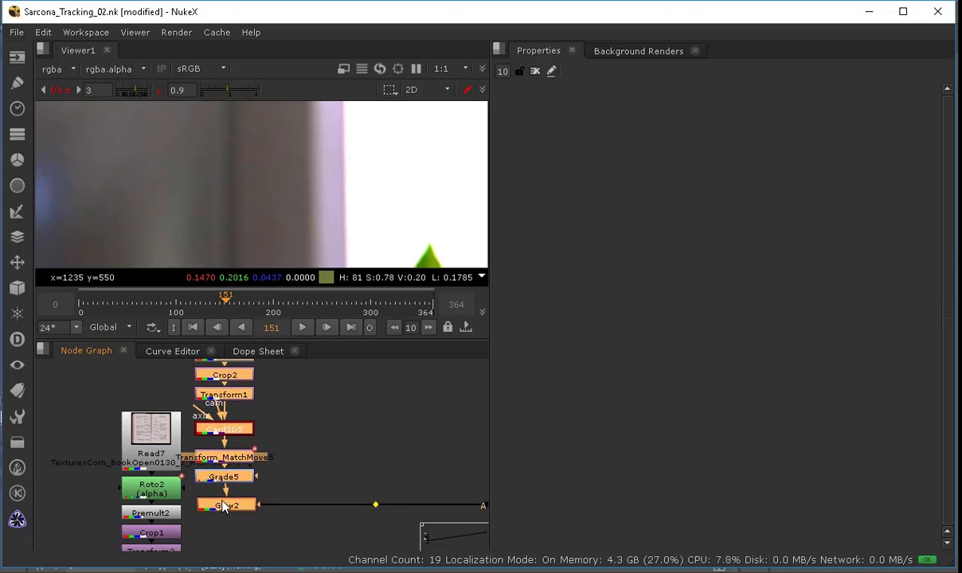
double_click(225, 506)
Step: Survey the whole node tree from the card branches down to the final merge nodes
middle_drag(362, 437, 238, 427)
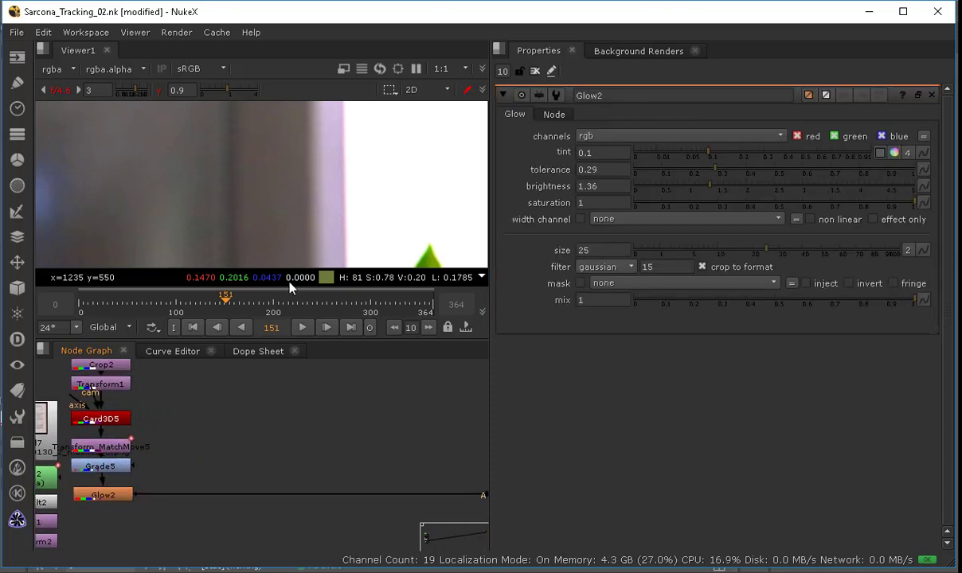
middle_drag(388, 439, 435, 503)
middle_drag(279, 419, 398, 528)
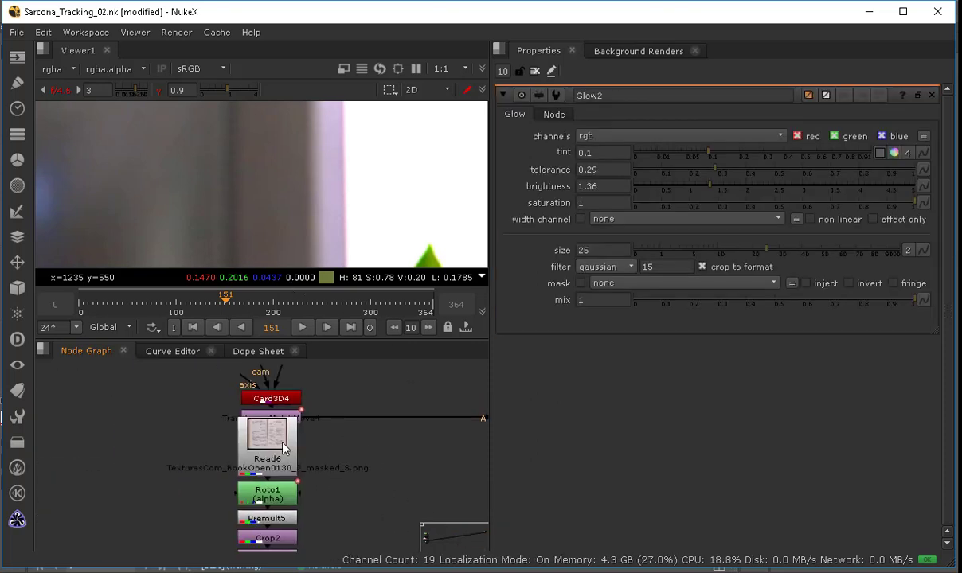
key(space)
scroll(337, 279, down, 6)
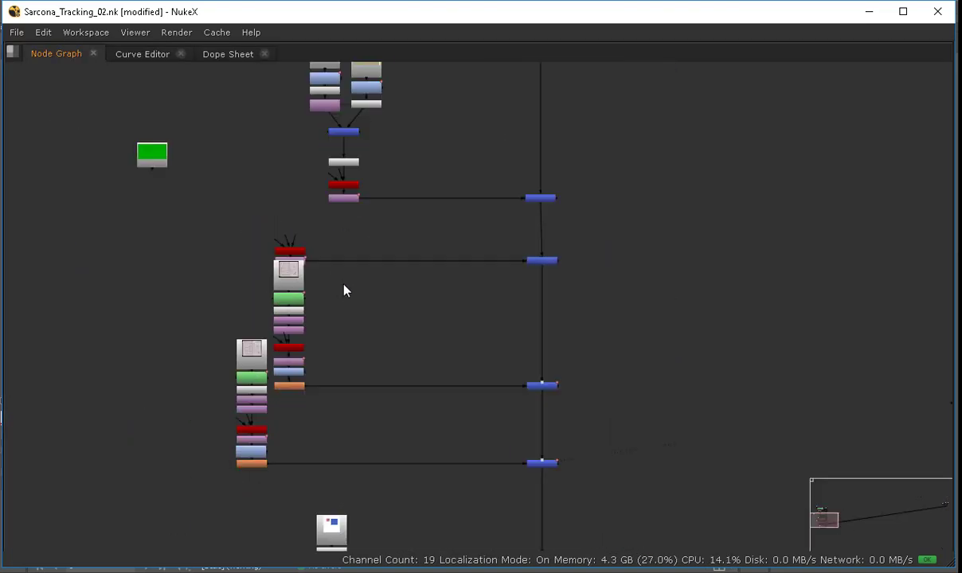
ctrl+drag(479, 269, 478, 160)
ctrl+drag(482, 356, 479, 260)
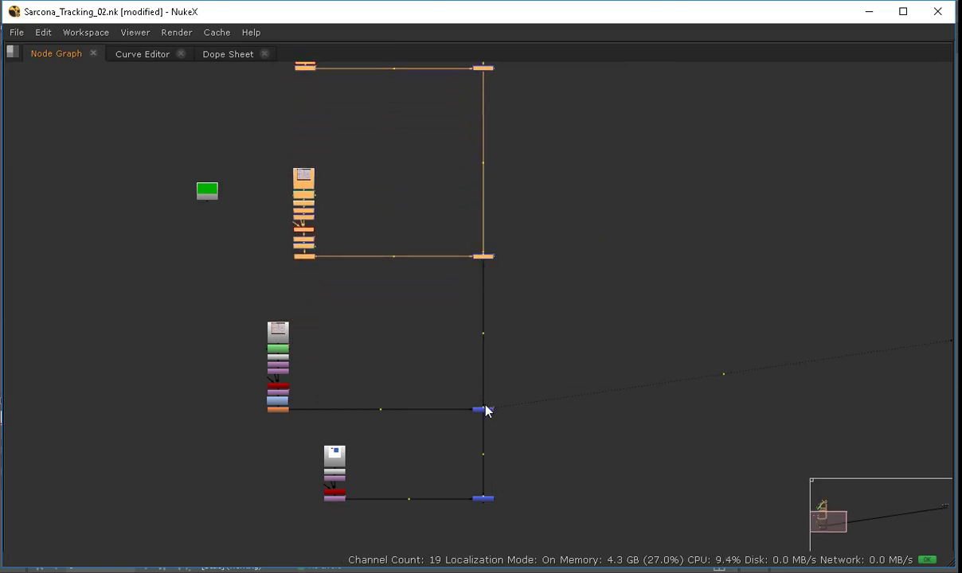
drag(488, 411, 485, 333)
middle_drag(380, 256, 463, 368)
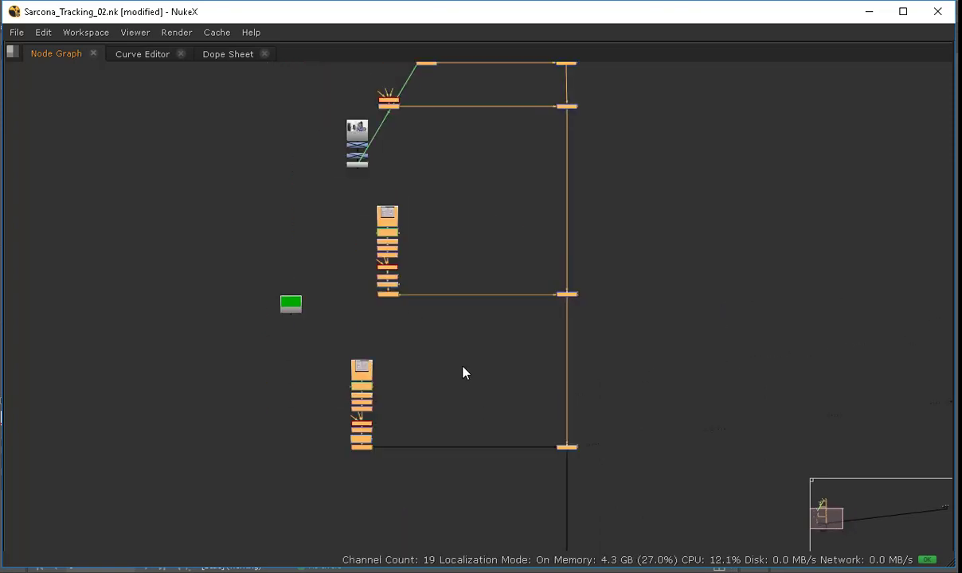
middle_drag(468, 148, 456, 326)
middle_drag(389, 428, 399, 280)
scroll(399, 280, up, 7)
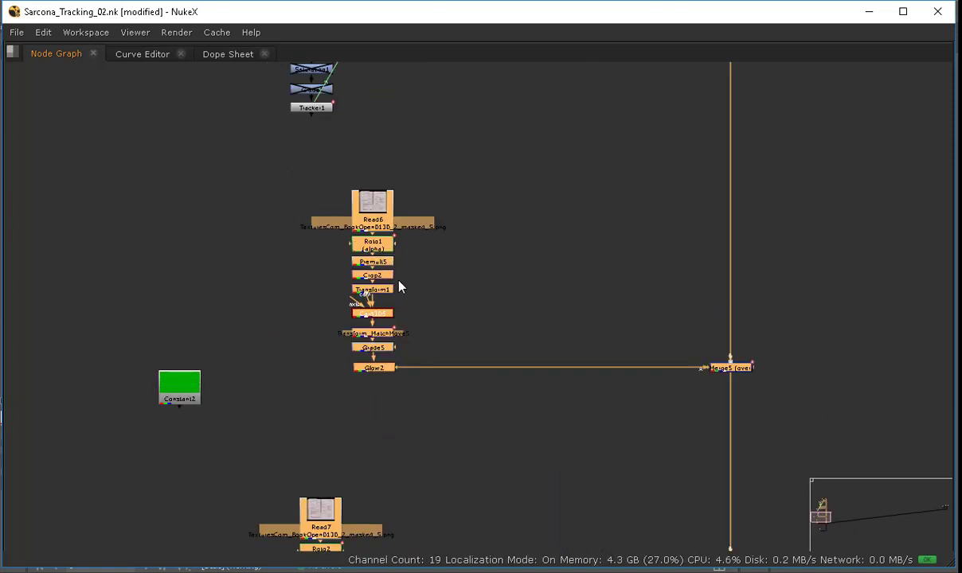
middle_drag(464, 169, 431, 348)
middle_drag(407, 292, 400, 321)
middle_drag(434, 145, 417, 506)
middle_drag(408, 94, 413, 365)
middle_drag(439, 107, 400, 440)
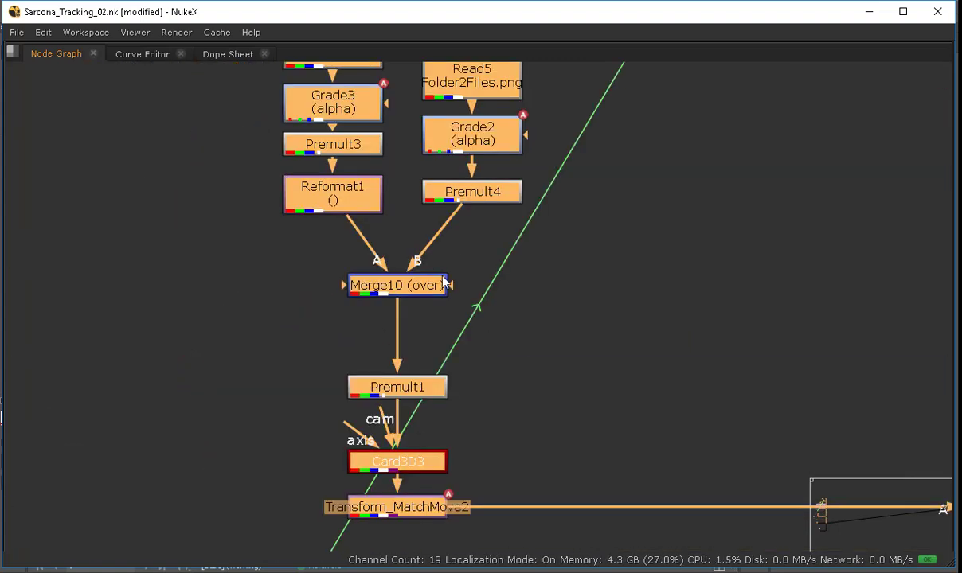
middle_drag(543, 267, 389, 376)
scroll(388, 376, down, 2)
click(753, 548)
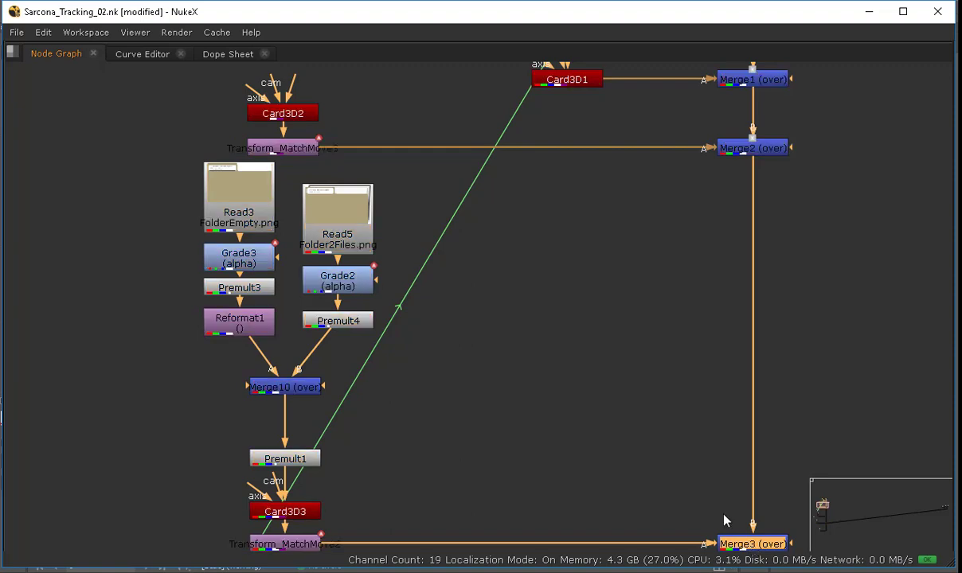
click(723, 516)
Step: Fit the viewer to the full frame and reset the viewer gain and gamma to defaults
key(space)
key(1)
key(f)
key(f)
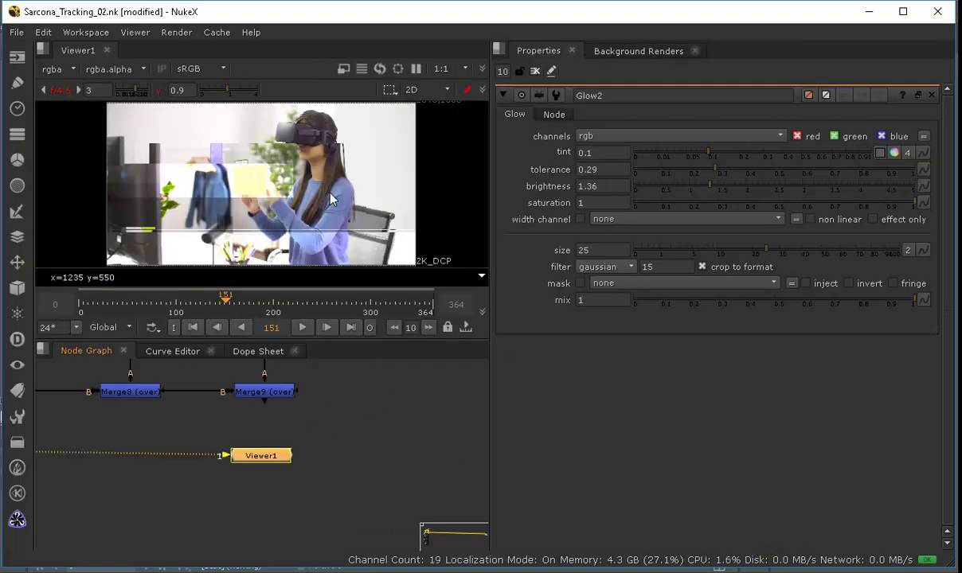
scroll(250, 144, up, 3)
middle_drag(424, 427, 444, 531)
scroll(273, 451, down, 2)
middle_drag(168, 410, 369, 404)
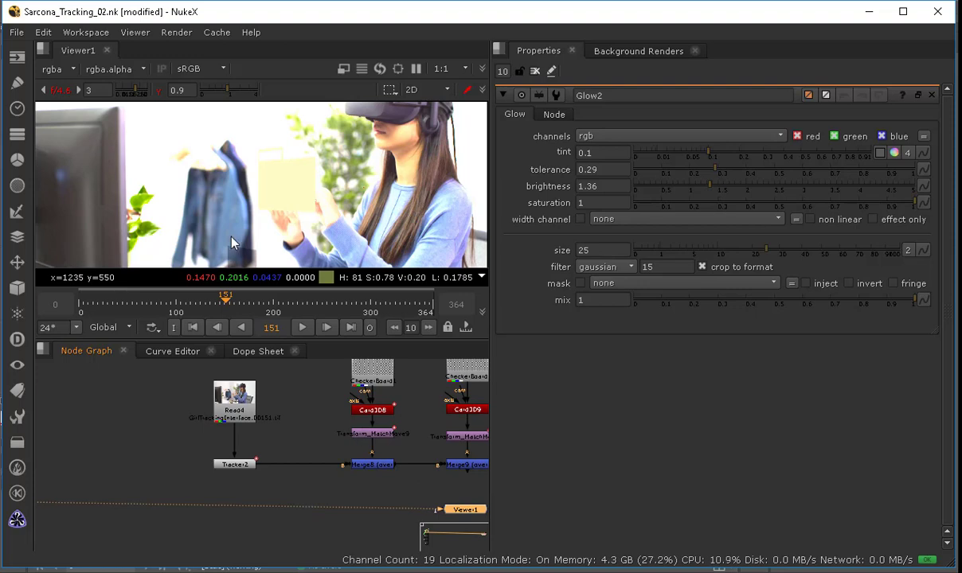
click(159, 90)
click(60, 90)
Step: Insert a Noise node directly below Merge10 in the folder card branch
middle_drag(237, 429, 285, 342)
middle_drag(178, 436, 299, 354)
scroll(266, 452, down, 5)
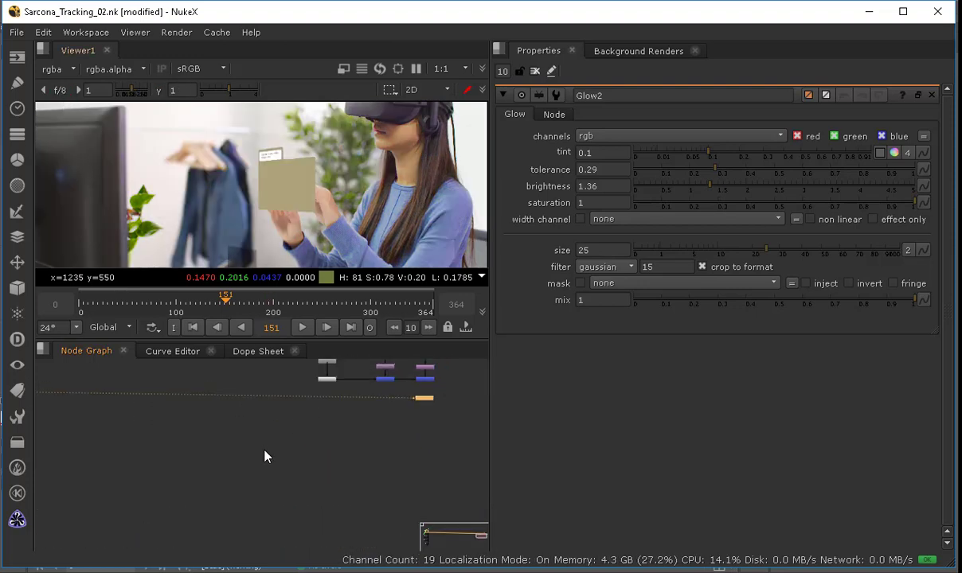
middle_drag(266, 452, 446, 429)
middle_drag(170, 450, 417, 448)
mouse_move(96, 438)
middle_down()
mouse_move(205, 431)
mouse_move(410, 458)
middle_up()
scroll(260, 442, up, 6)
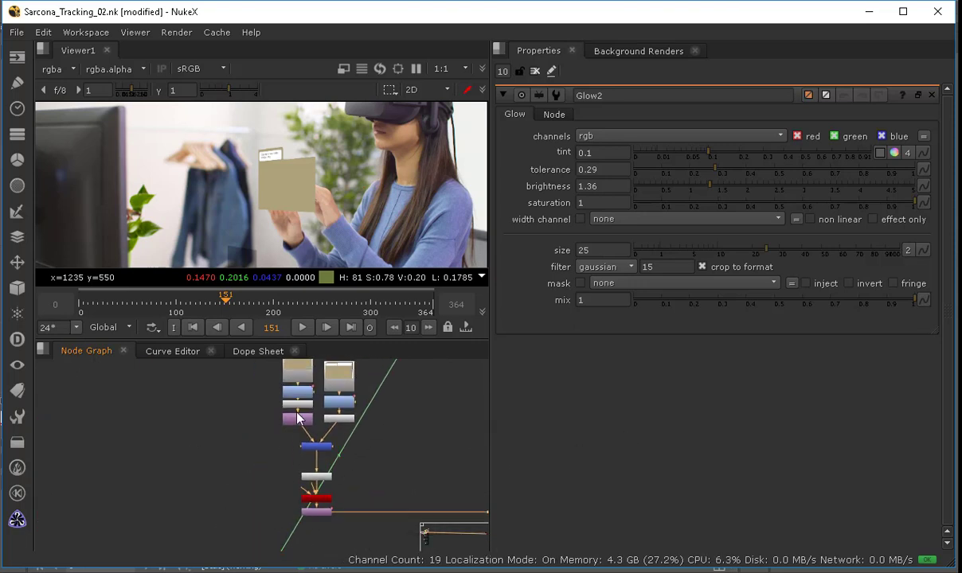
middle_drag(313, 435, 304, 501)
middle_drag(344, 545, 282, 414)
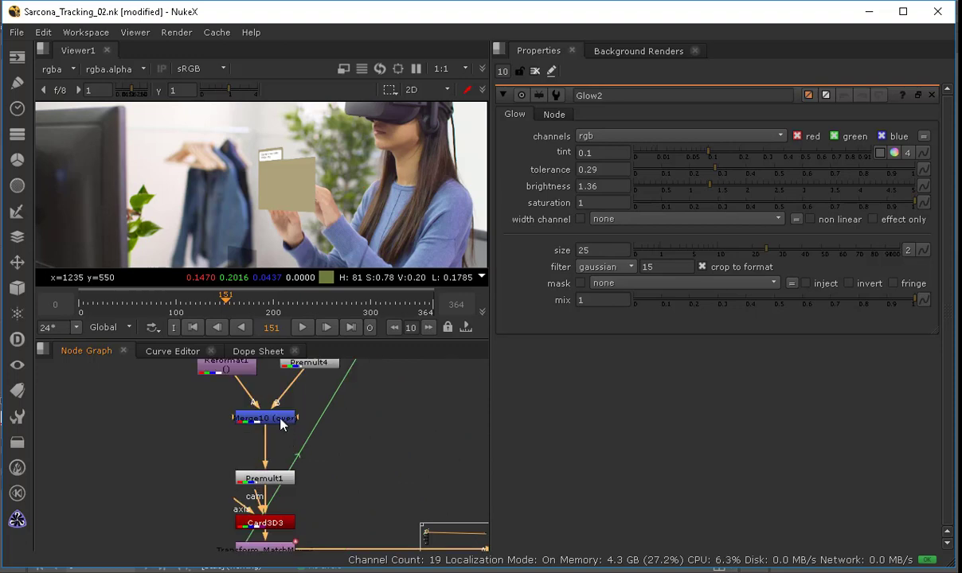
click(278, 411)
scroll(271, 408, up, 4)
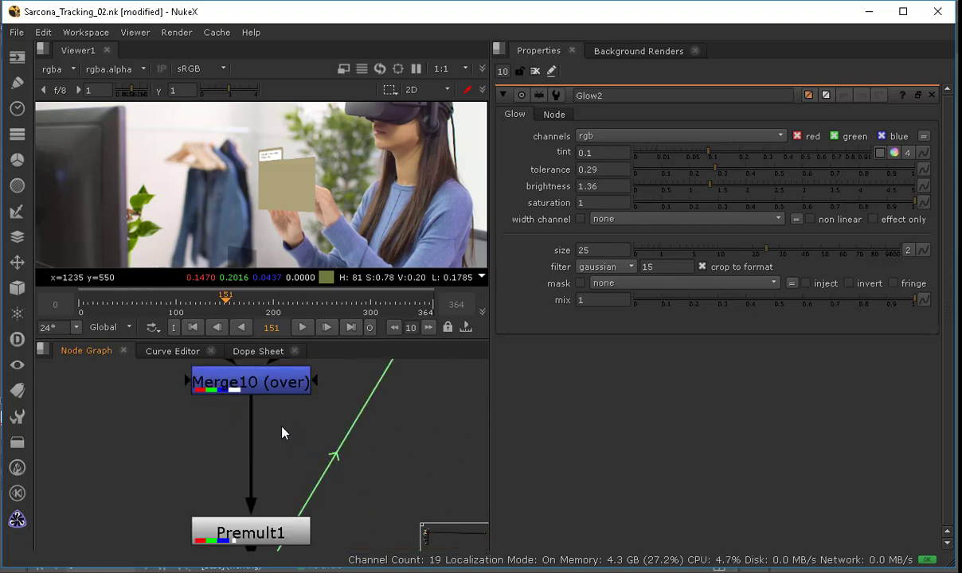
key(Tab)
text(noise)
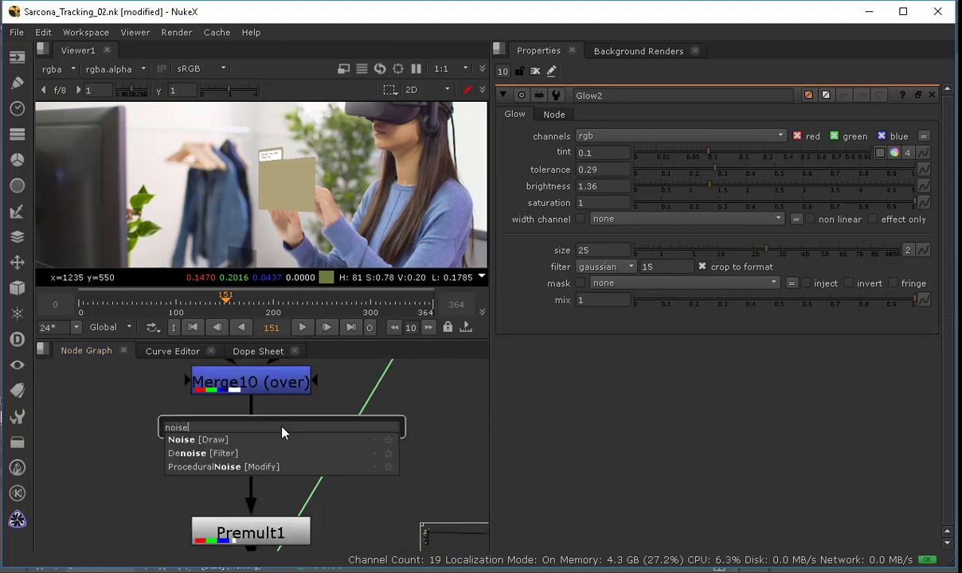
key(Return)
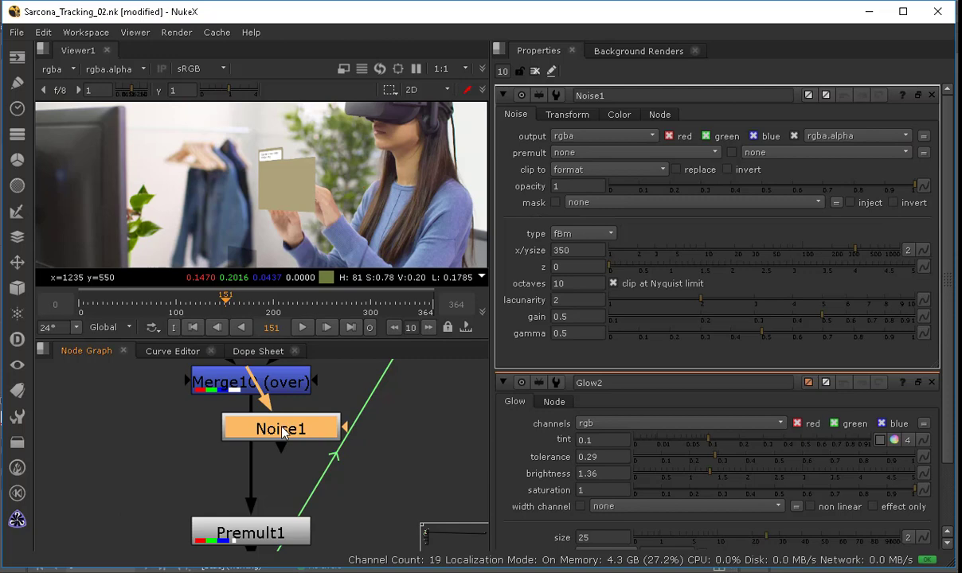
Step: Replace the Noise node below Merge10 with a Grain node in the folder card branch
key(Delete)
key(Tab)
text(grain)
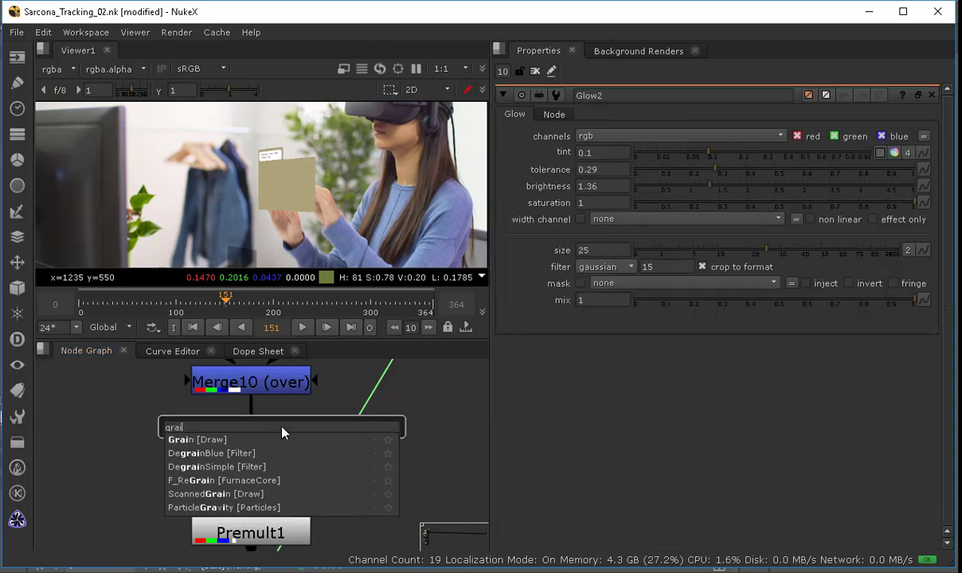
key(Return)
drag(273, 429, 240, 402)
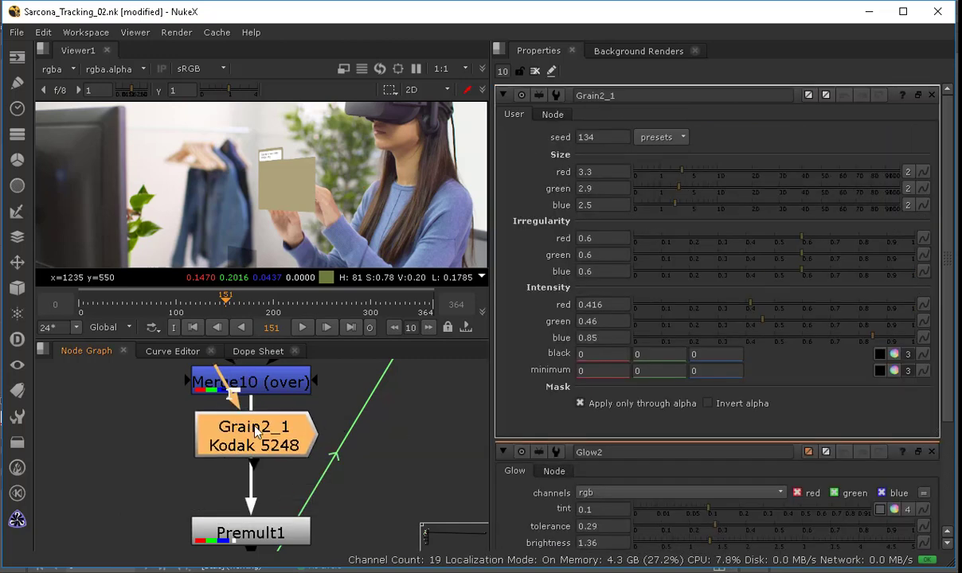
Step: Zoom and pan the viewer to examine the grain on the folder card
scroll(268, 155, up, 10)
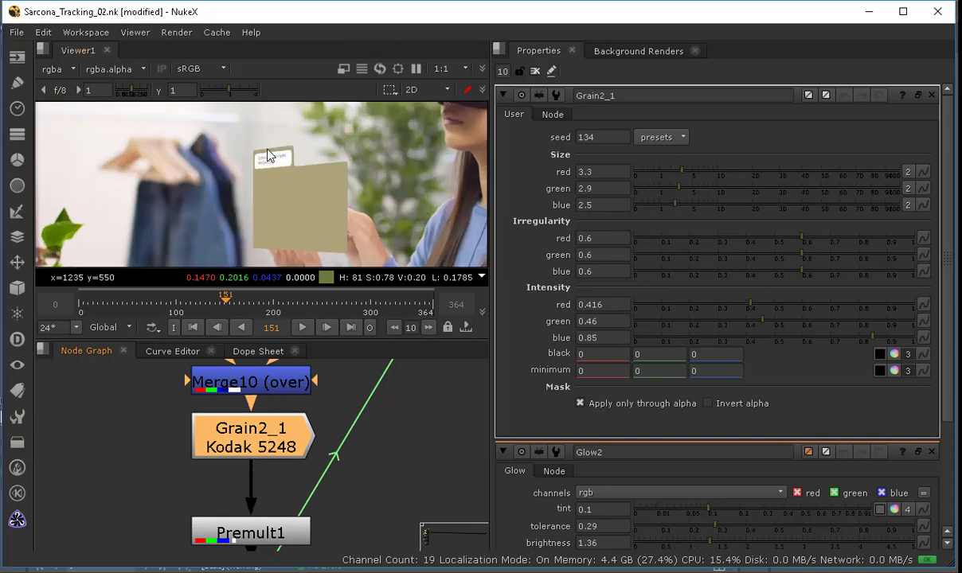
scroll(267, 144, up, 2)
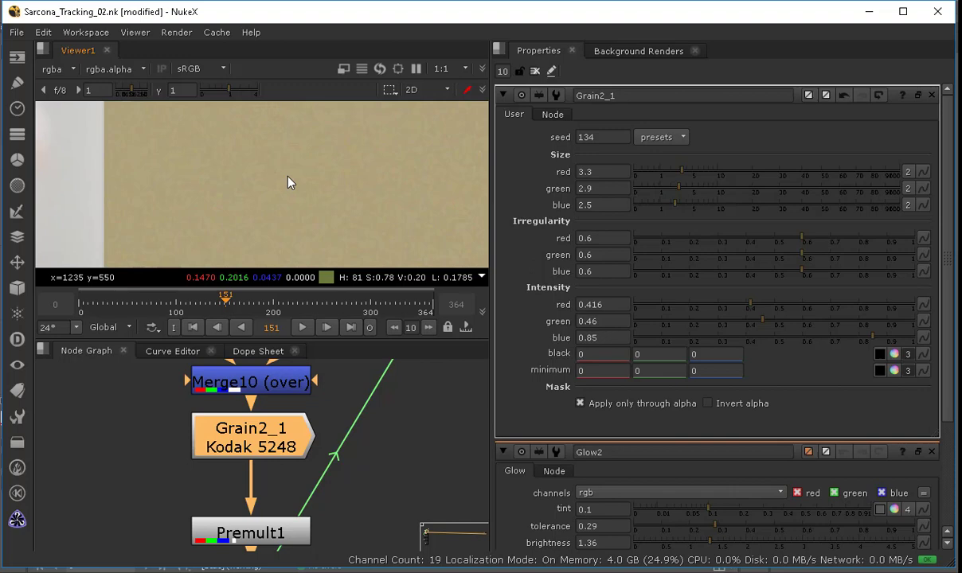
scroll(333, 187, down, 6)
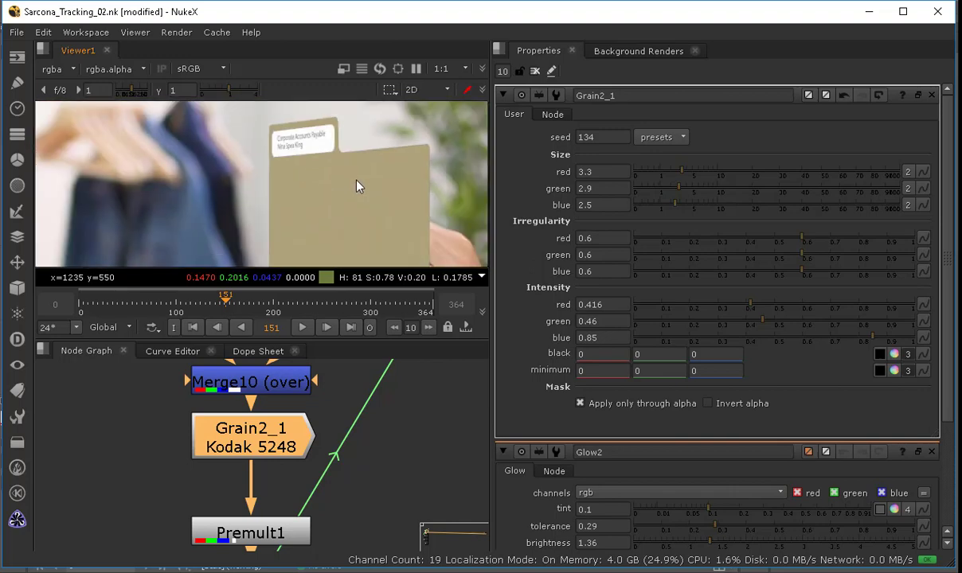
scroll(316, 195, down, 1)
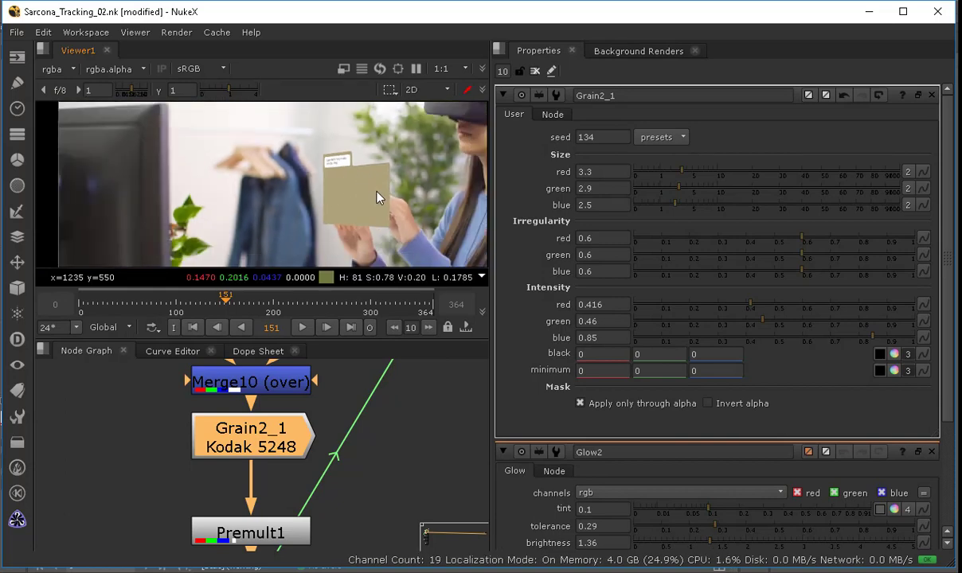
scroll(391, 188, up, 5)
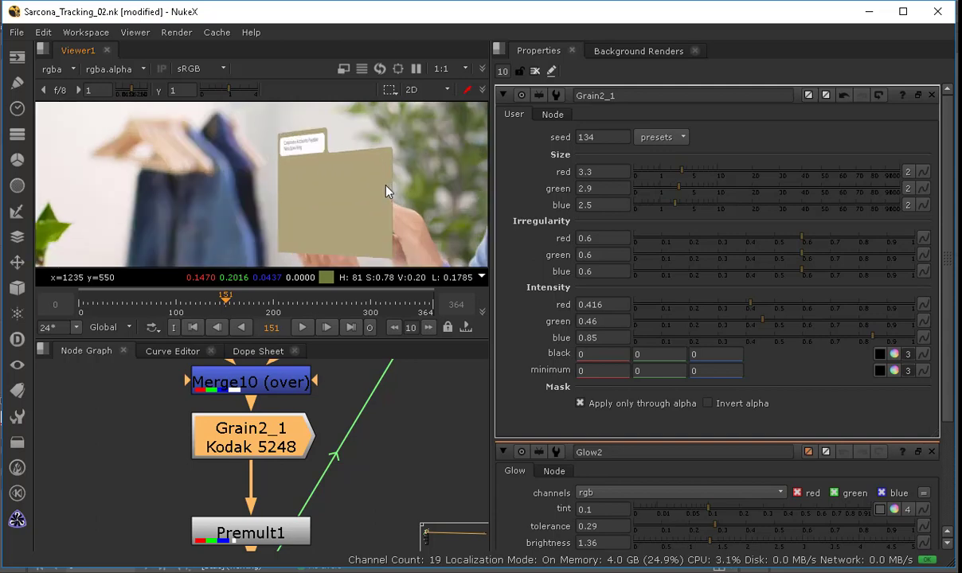
middle_drag(341, 182, 249, 207)
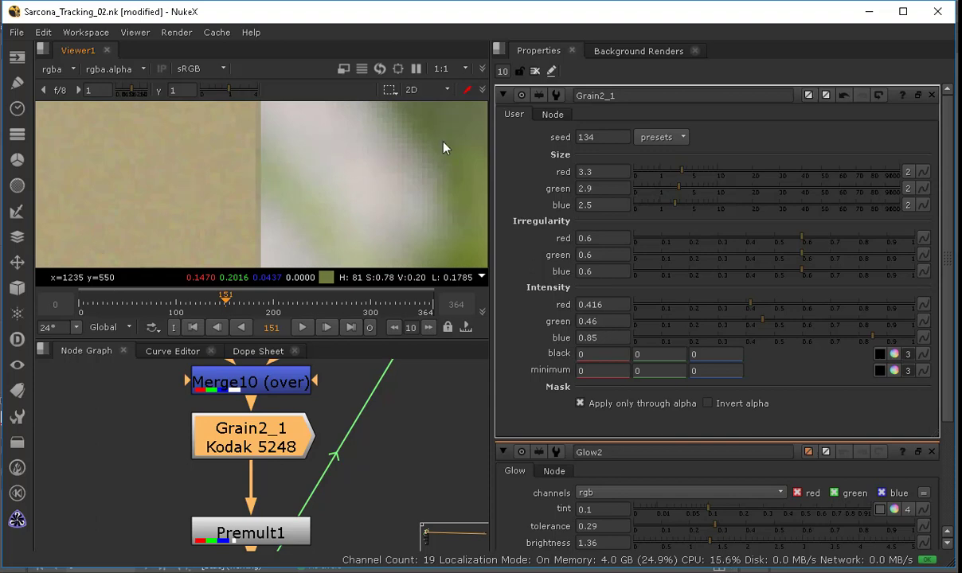
click(609, 171)
key(Tab)
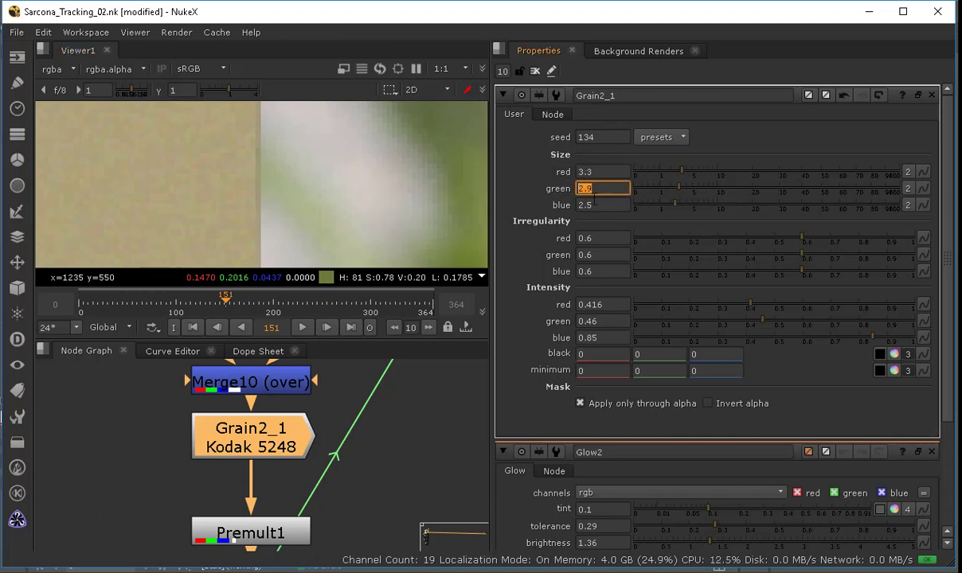
key(Tab)
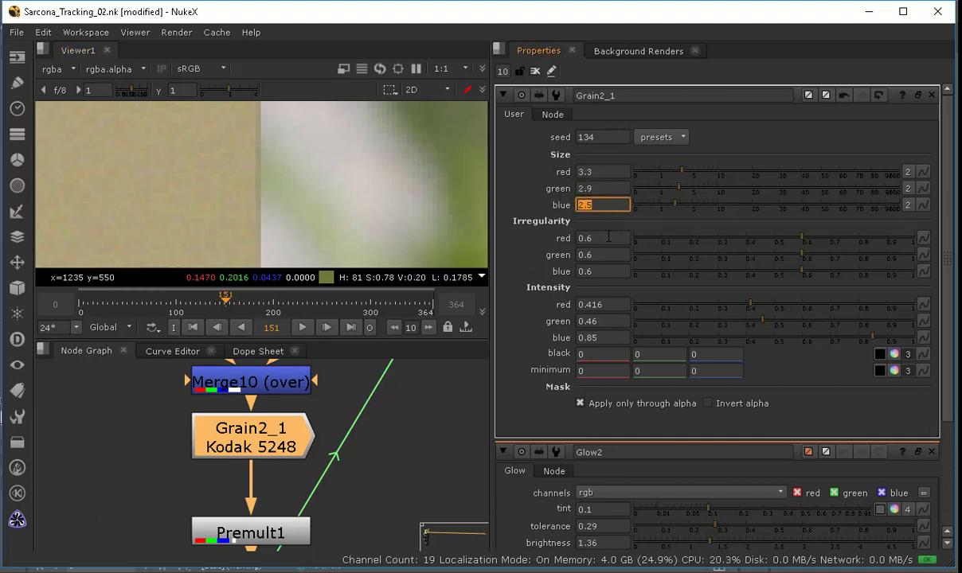
key(Tab)
click(611, 303)
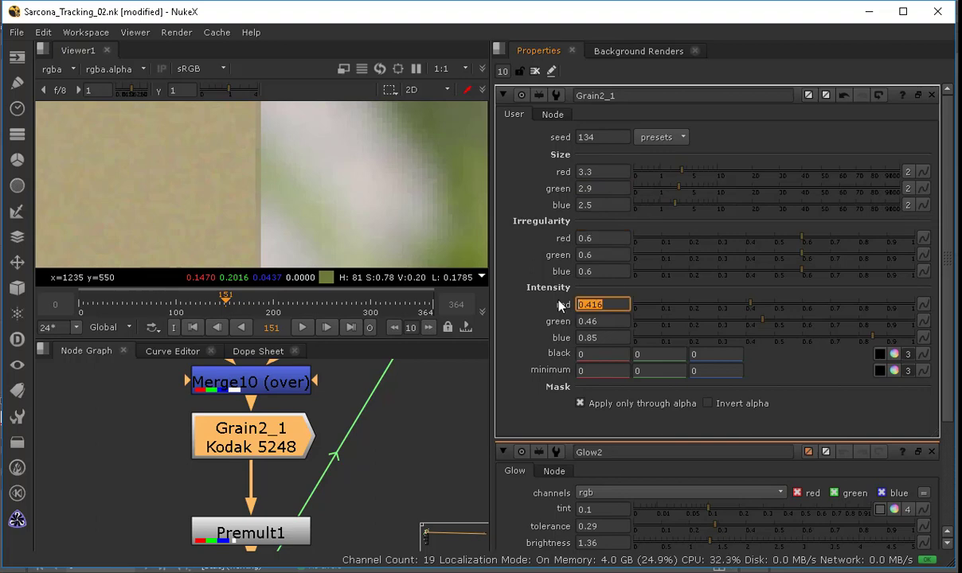
click(594, 339)
click(601, 336)
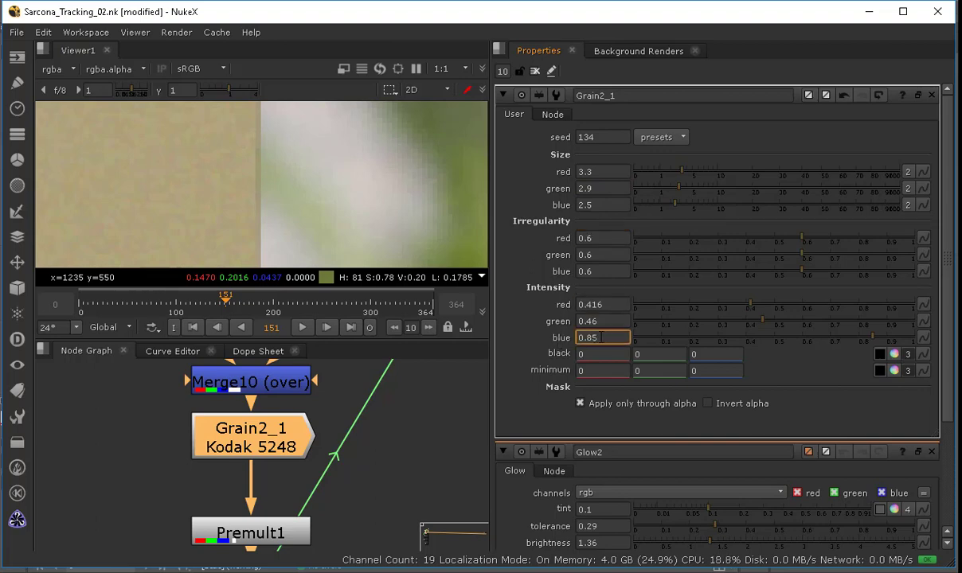
drag(608, 339, 569, 344)
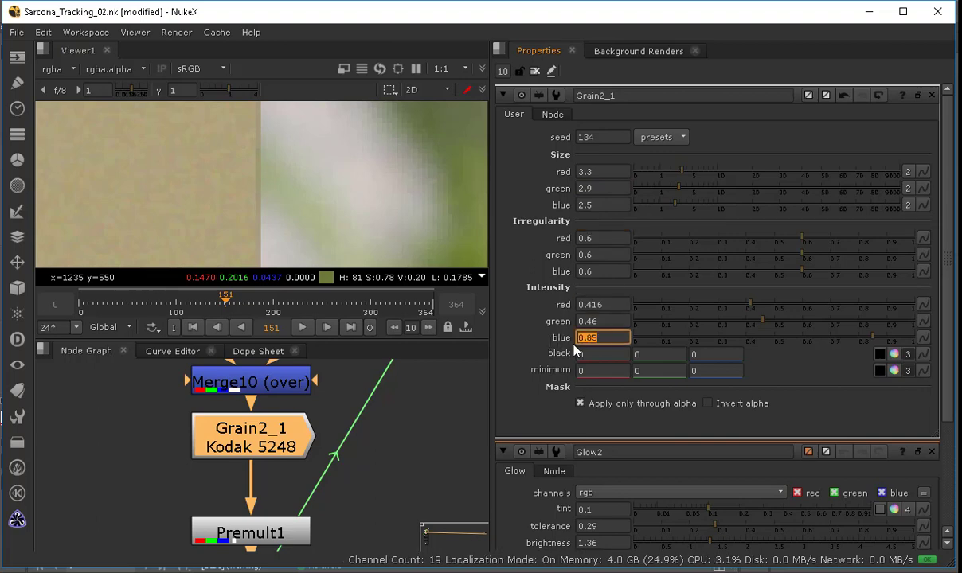
Step: Try the Kodak 5217 grain preset, then return the Grain node to the Kodak 5248 preset
click(665, 139)
click(667, 210)
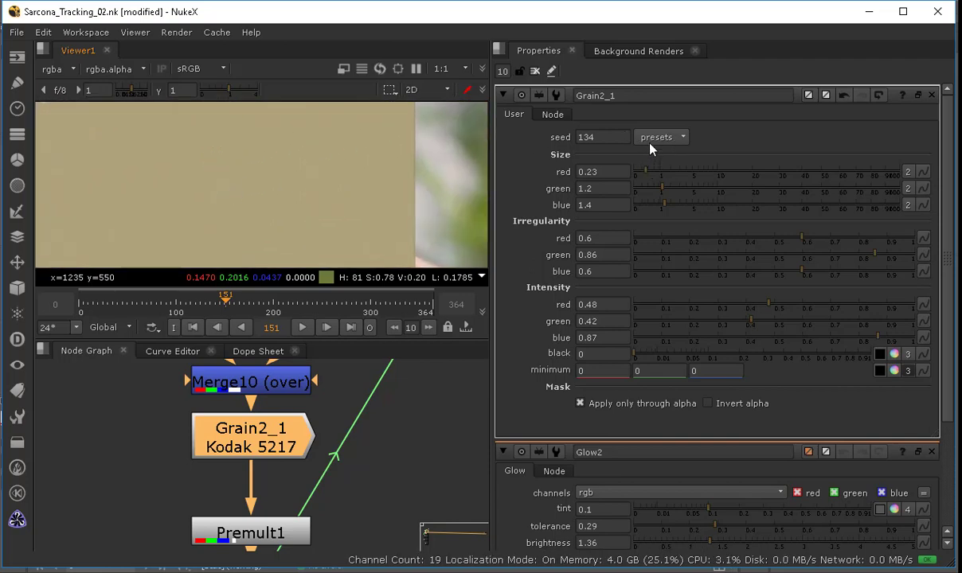
click(661, 137)
click(655, 156)
click(665, 140)
click(662, 138)
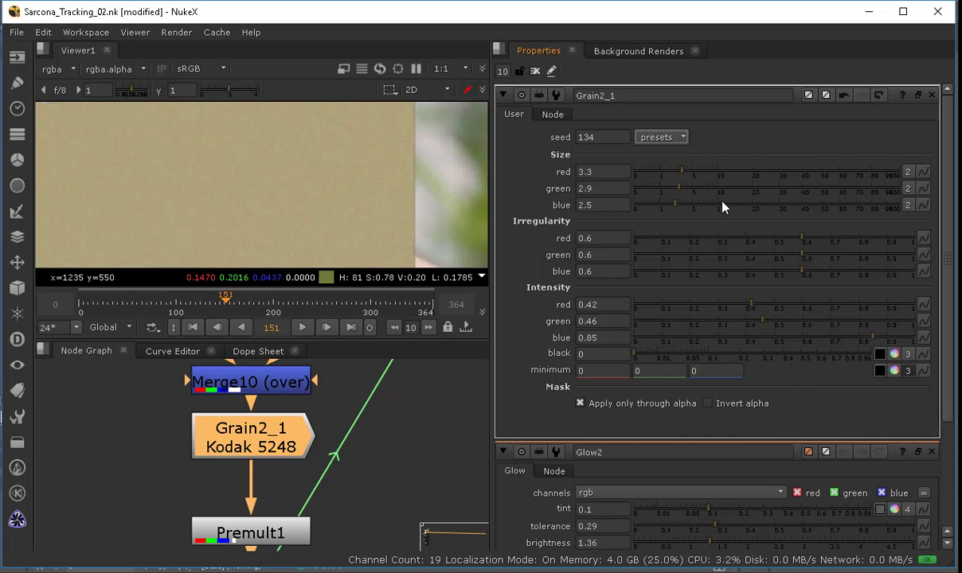
Step: Set the grain size to 5 for red, 3 for green and 5 for blue
click(615, 171)
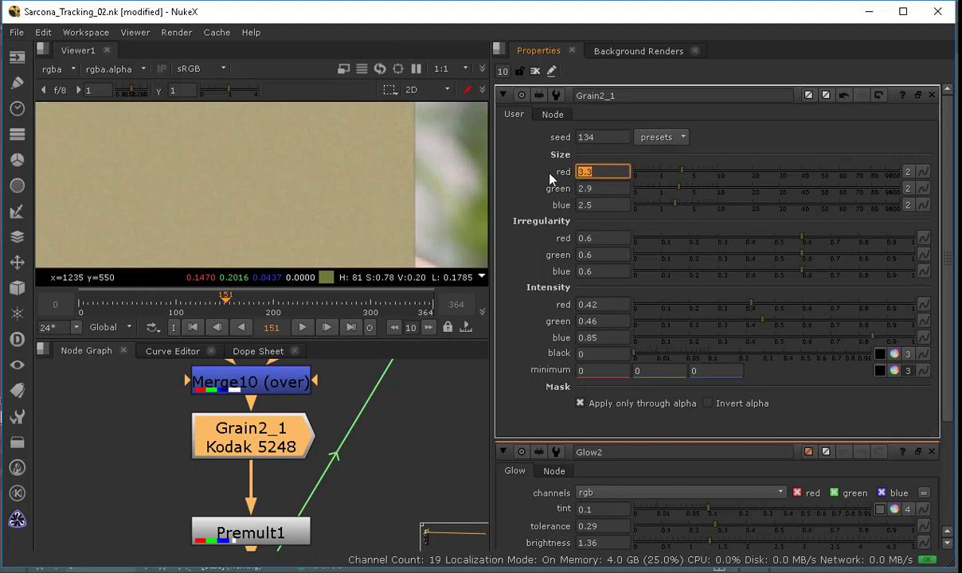
text(5)
key(Tab)
text(3)
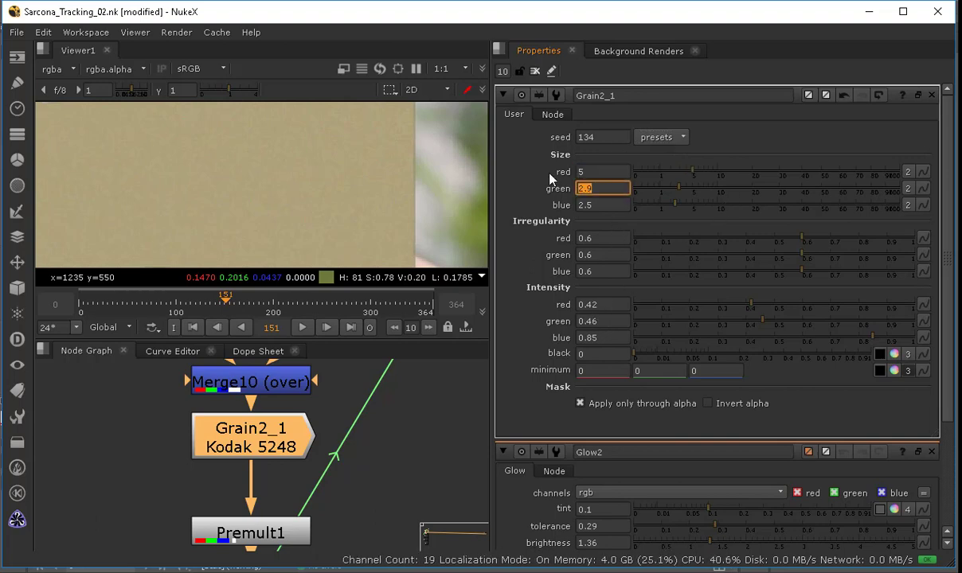
key(Tab)
text(5)
key(Tab)
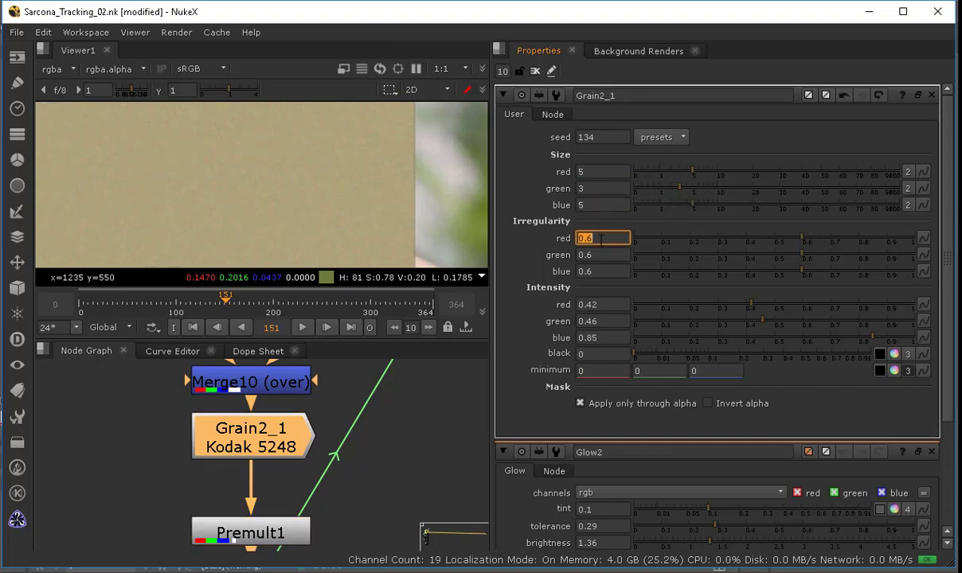
Step: Set the grain intensity to 0.25 for red, 0.2 for green and 0.4 for blue
click(606, 305)
text(0.25)
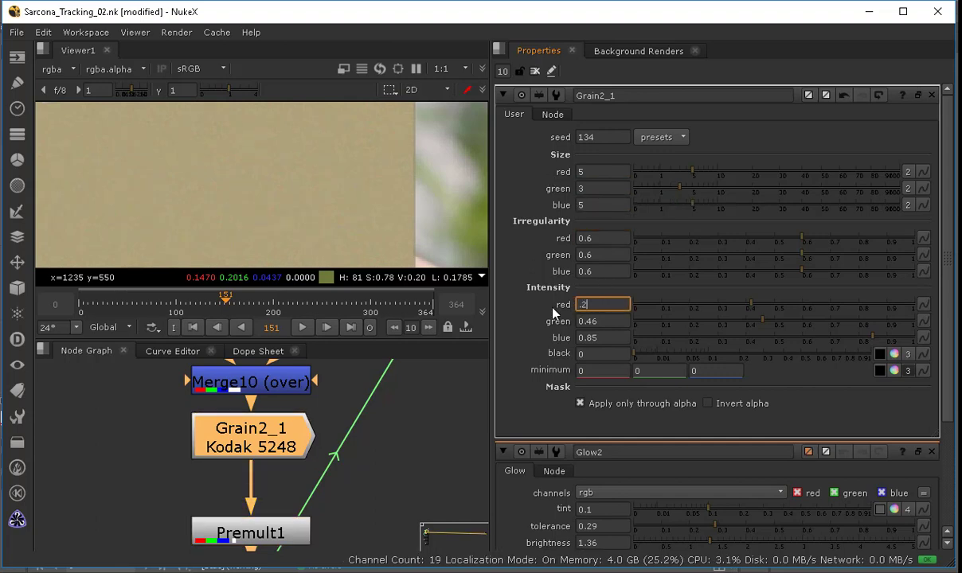
key(Tab)
text(0.2)
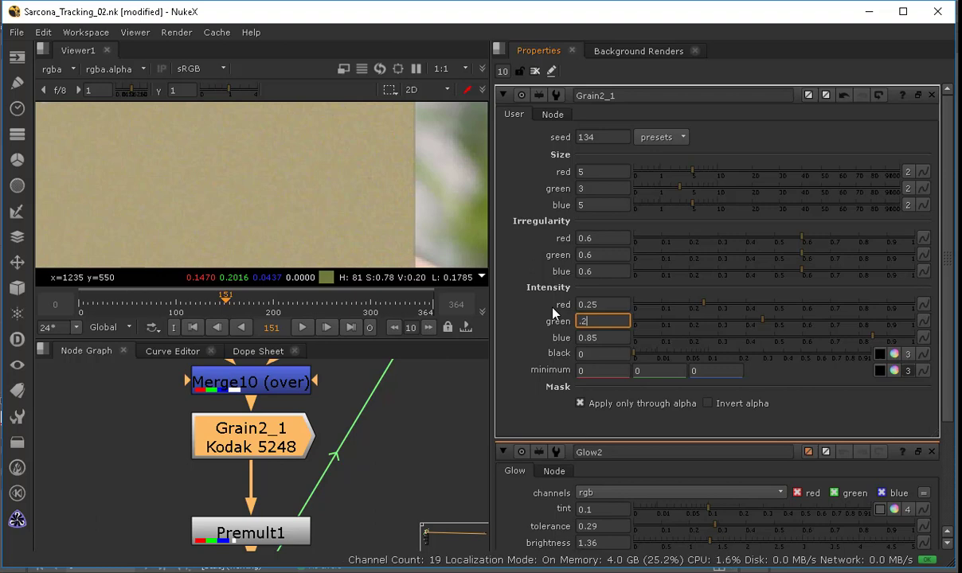
key(Tab)
text(.4)
key(Tab)
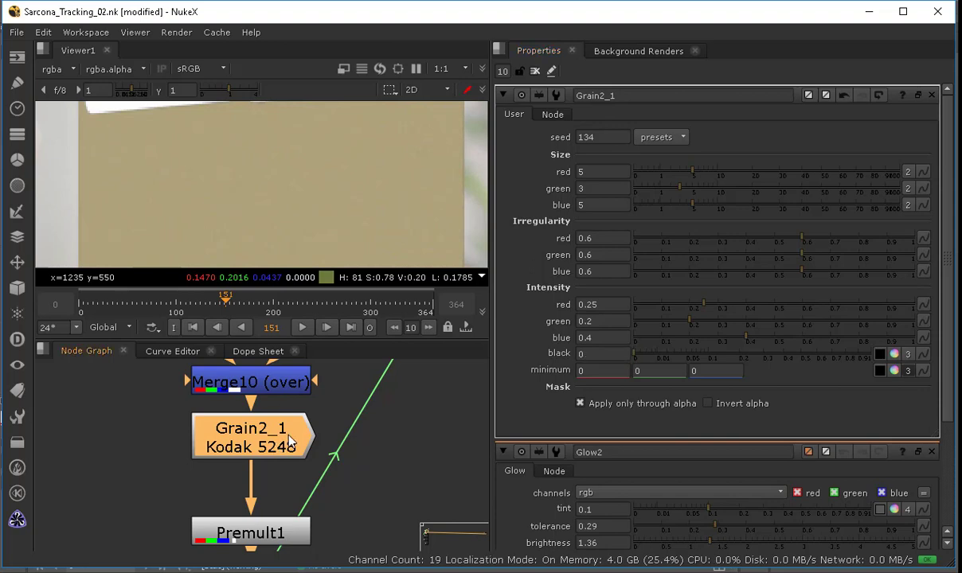
Step: Paste a copy of the Grain node directly below the Read6 book-page image
key(space)
scroll(319, 398, down, 5)
middle_drag(326, 430, 319, 315)
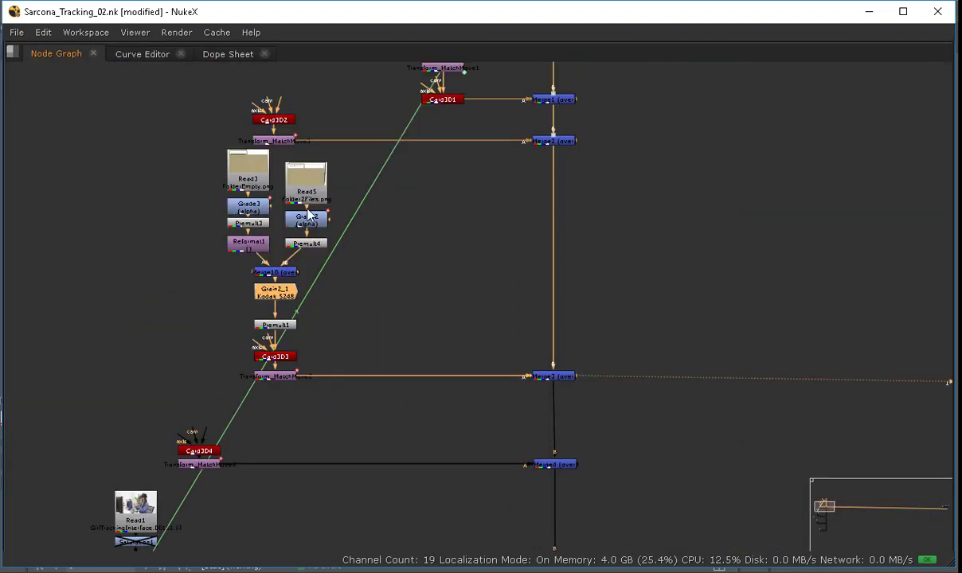
middle_drag(197, 479, 333, 268)
middle_drag(324, 526, 324, 273)
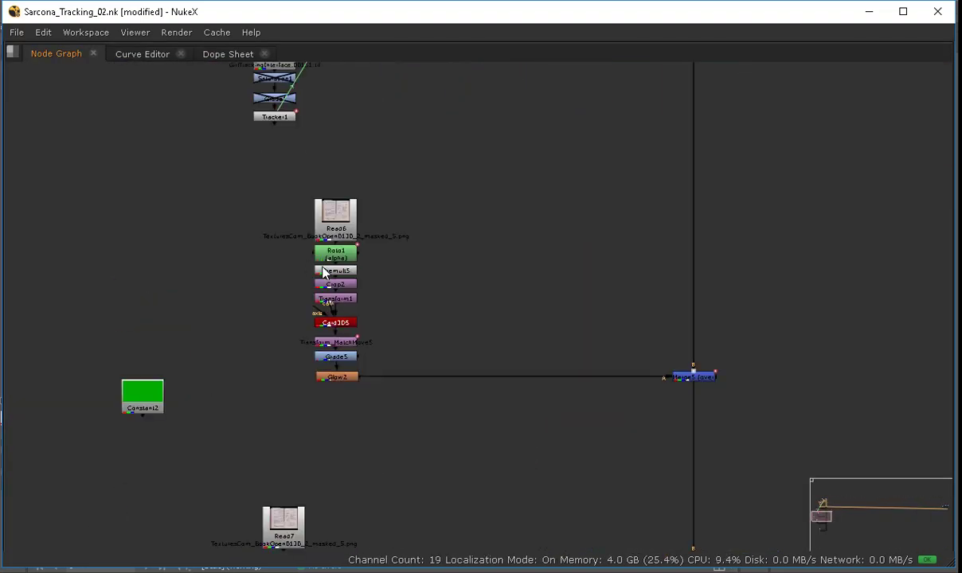
scroll(323, 266, up, 4)
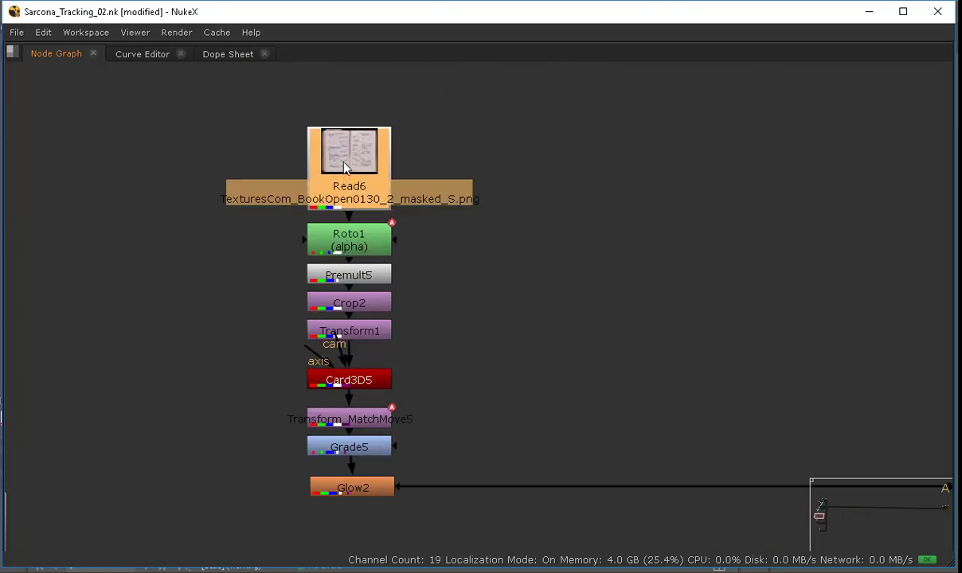
drag(350, 199, 355, 152)
key(ctrl+v)
Step: Paste another copy of the Grain node directly below the Read7 book-page image
middle_drag(436, 442, 395, 150)
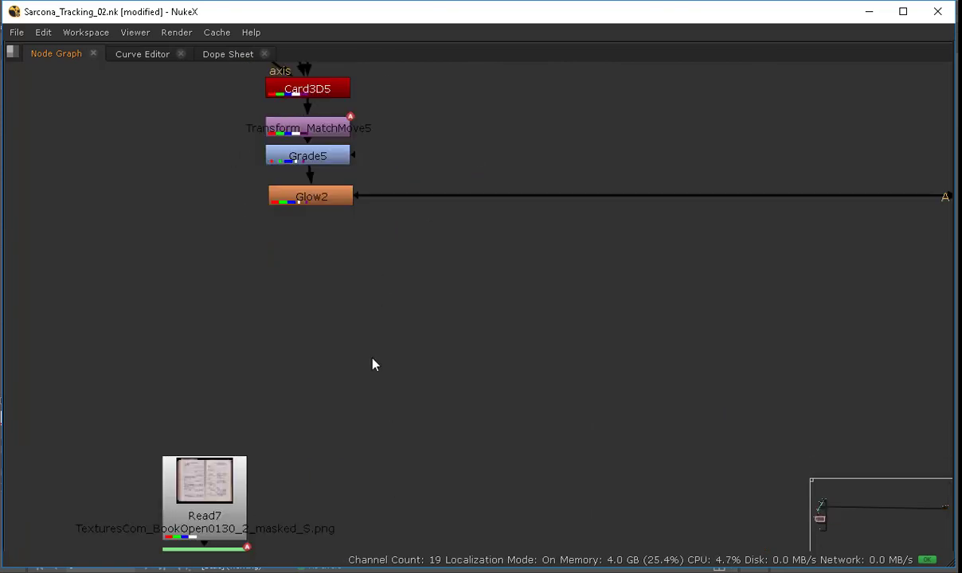
middle_drag(256, 520, 268, 321)
drag(253, 283, 256, 227)
key(ctrl+v)
Step: Paste a copy of the Grain node directly below the Read9 TestImage.png node
middle_drag(306, 424, 302, 135)
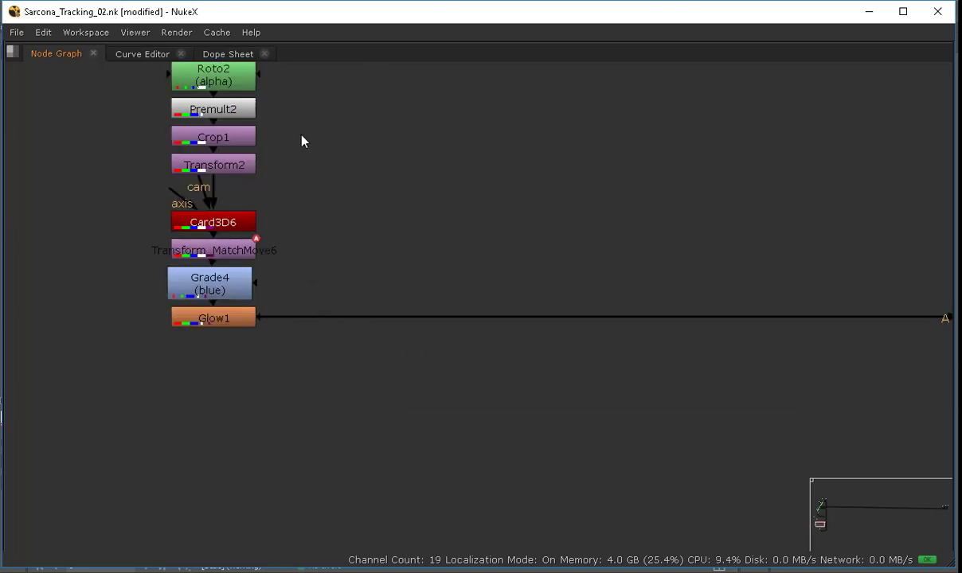
middle_drag(433, 485, 421, 283)
scroll(420, 283, down, 6)
scroll(397, 378, up, 1)
middle_drag(407, 364, 386, 277)
scroll(388, 281, up, 4)
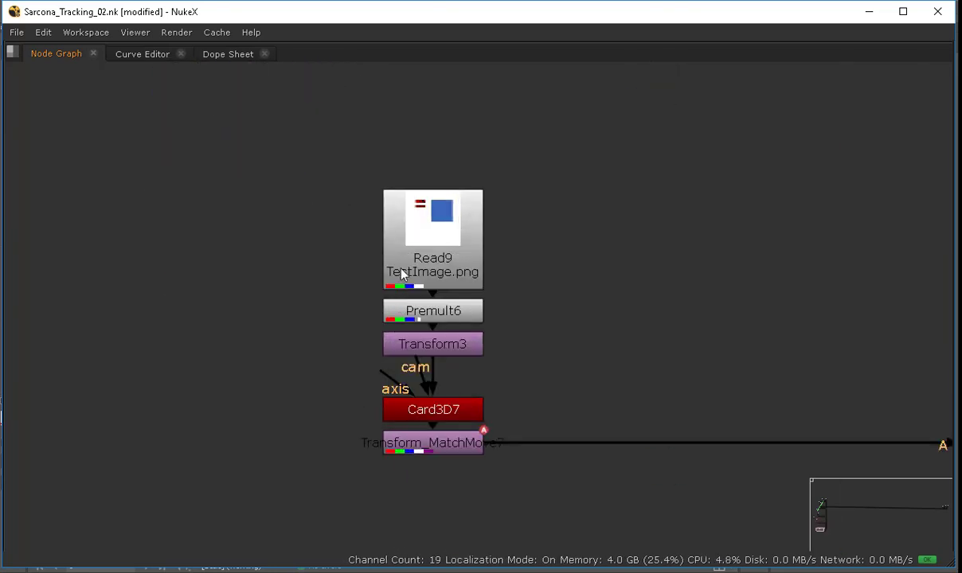
click(408, 194)
key(ctrl+v)
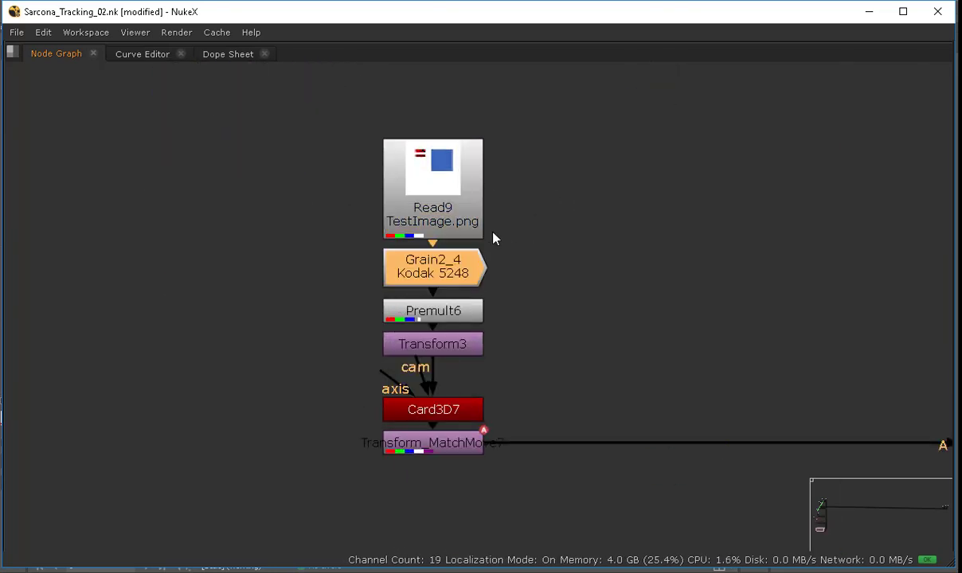
Step: Zoom through the viewer and node graph to examine the grained cards and branches
click(524, 228)
key(space)
scroll(391, 215, down, 6)
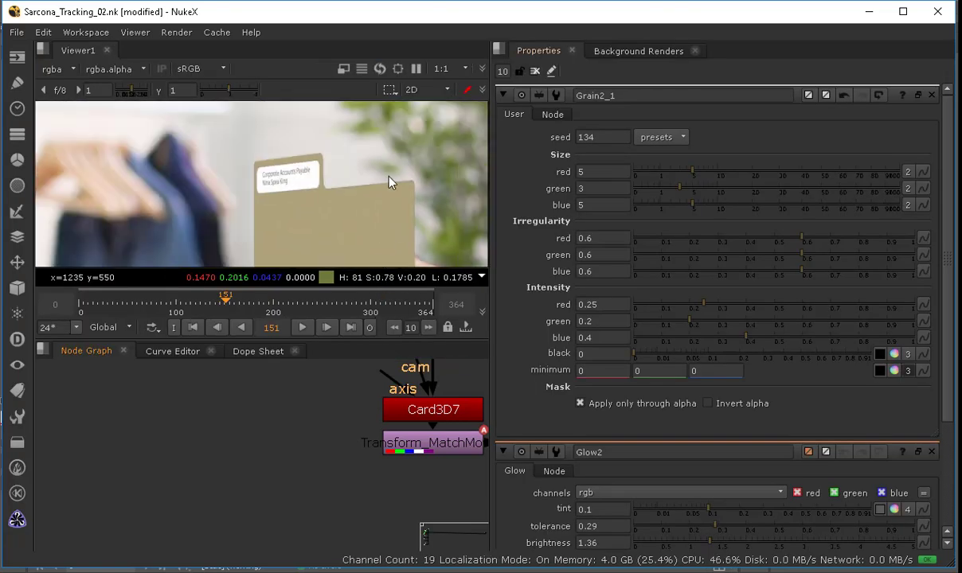
scroll(383, 183, down, 3)
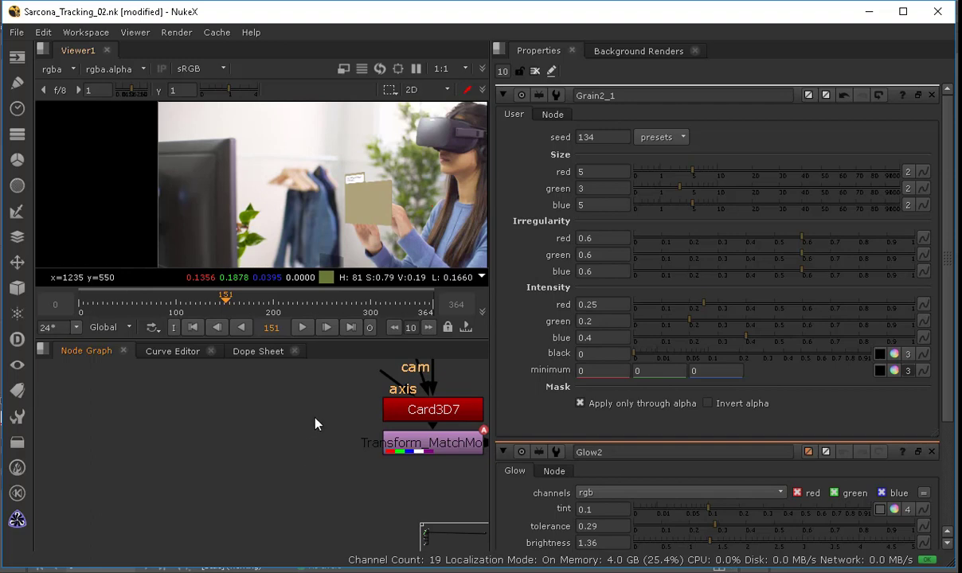
scroll(410, 208, up, 6)
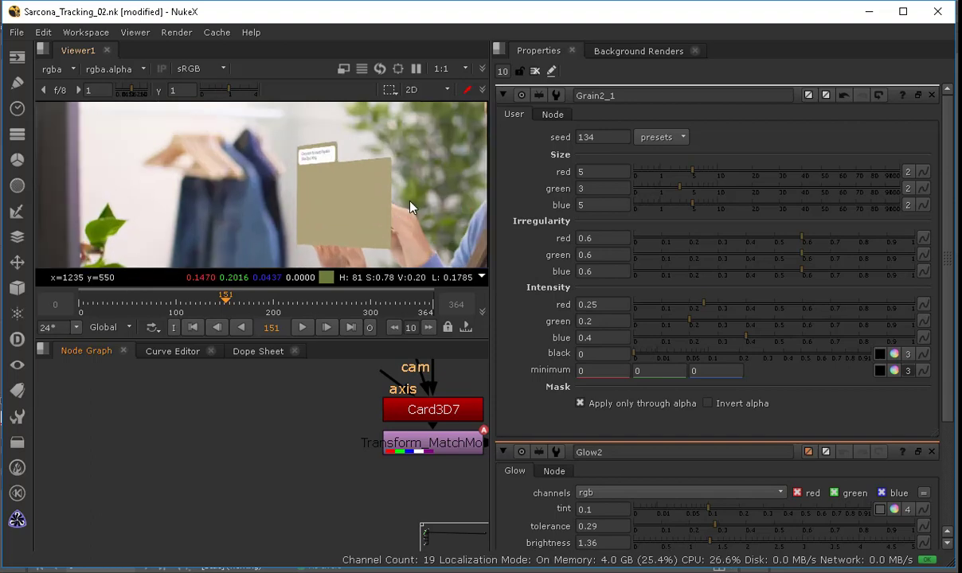
scroll(410, 208, up, 1)
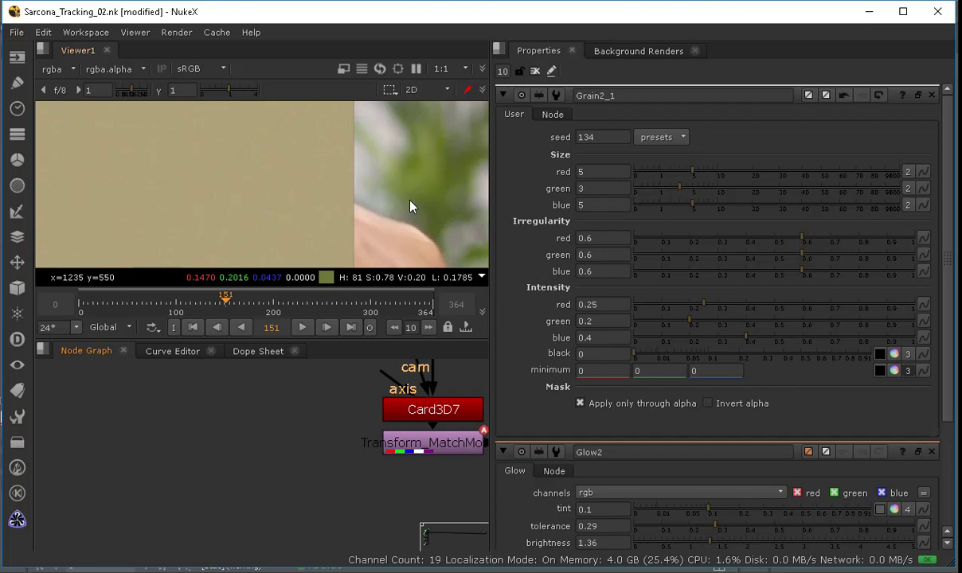
scroll(259, 414, down, 8)
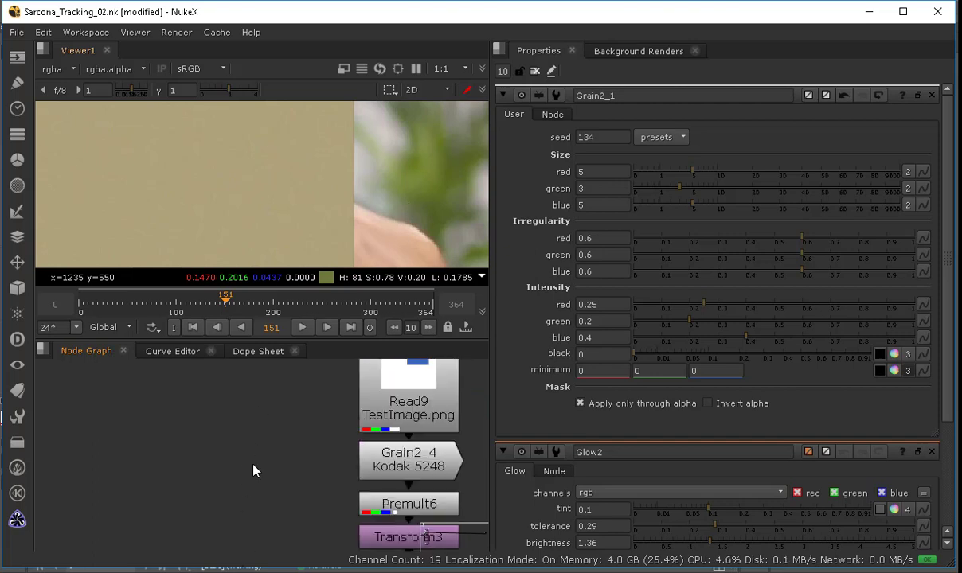
scroll(251, 436, up, 8)
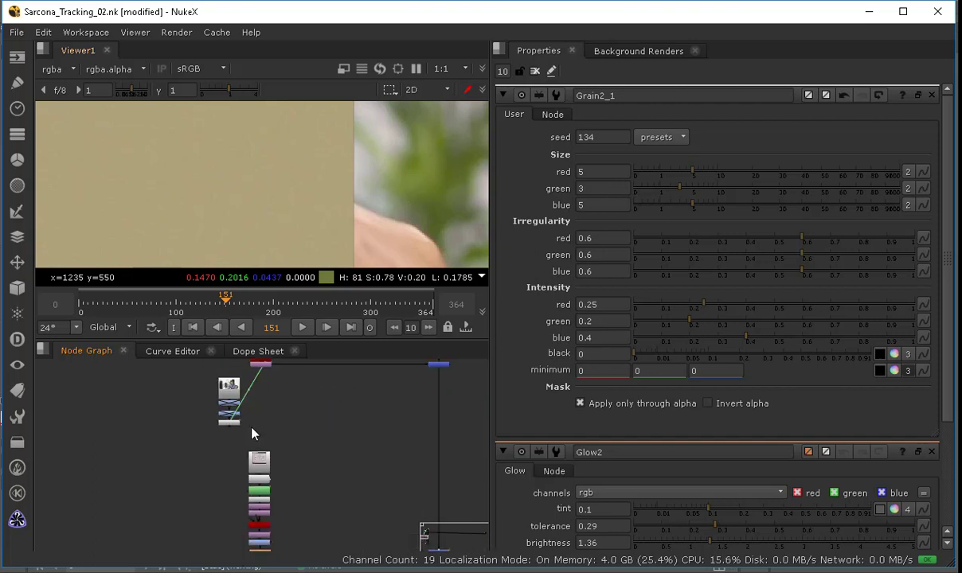
scroll(317, 474, up, 6)
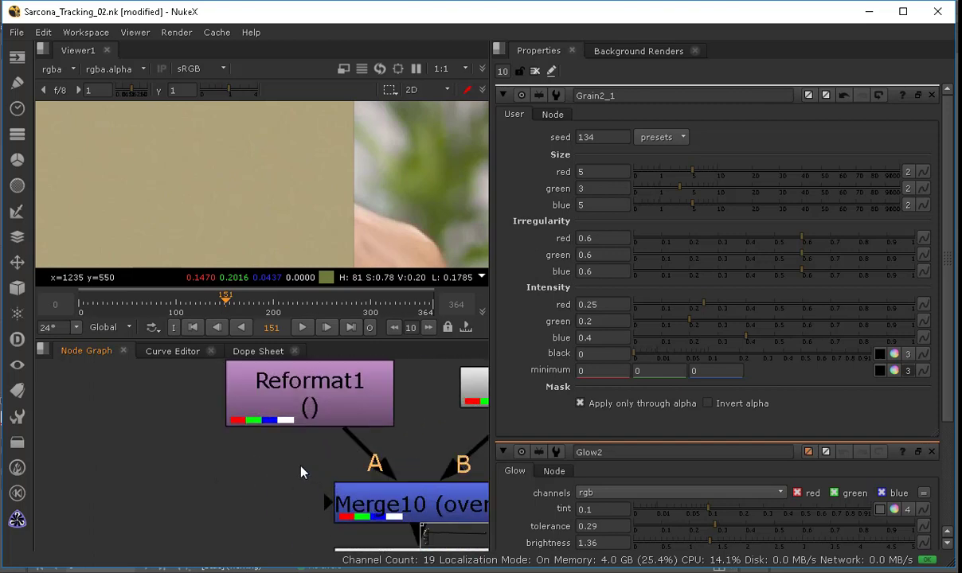
Step: Insert a Defocus node directly below the Grain2_1 node on the folder card branch
scroll(298, 468, down, 3)
middle_drag(377, 533, 267, 424)
ctrl+drag(262, 409, 261, 366)
click(265, 417)
click(260, 387)
key(Tab)
text(def)
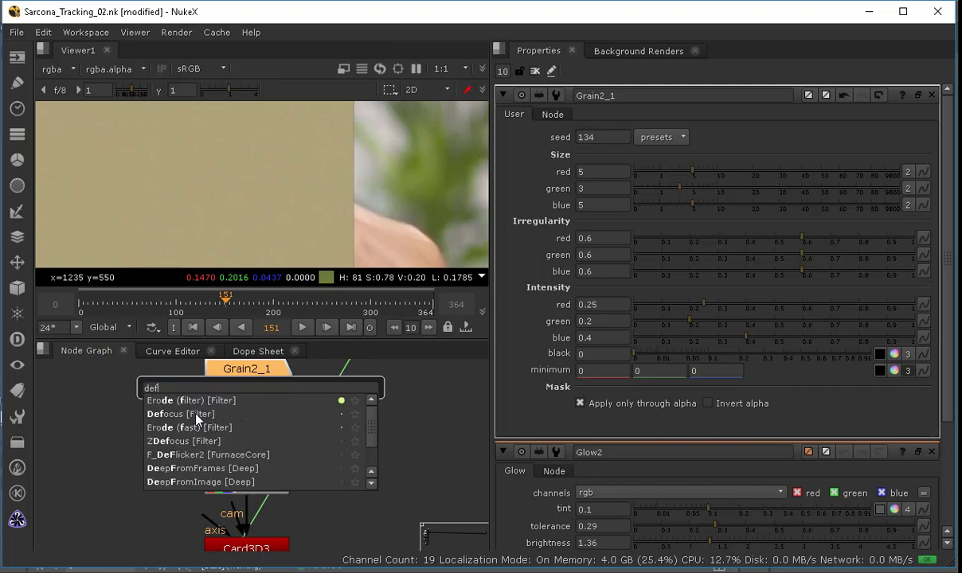
click(197, 415)
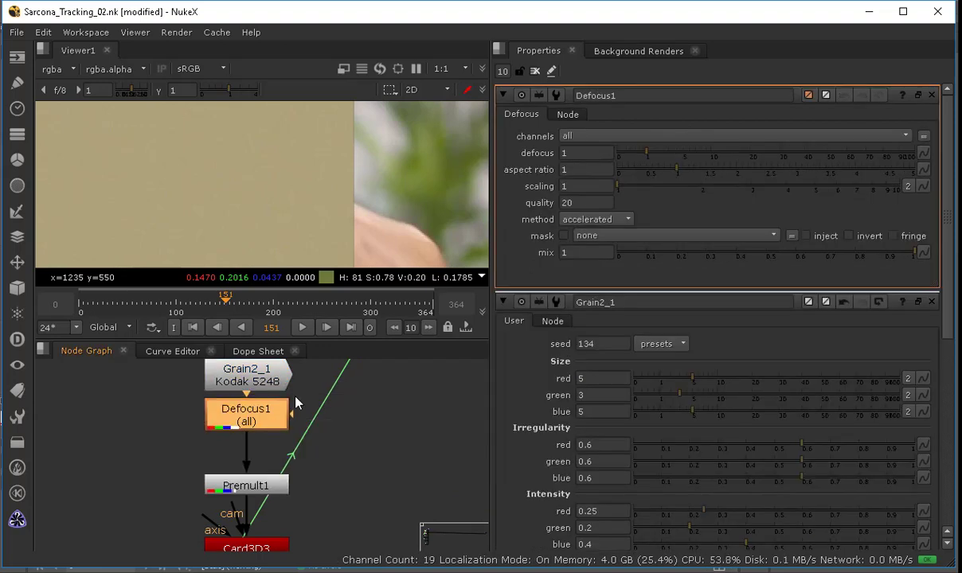
Step: Try a defocus of 21 and inspect the card edges in the alpha channel and the Merge output
drag(658, 160, 754, 155)
key(a)
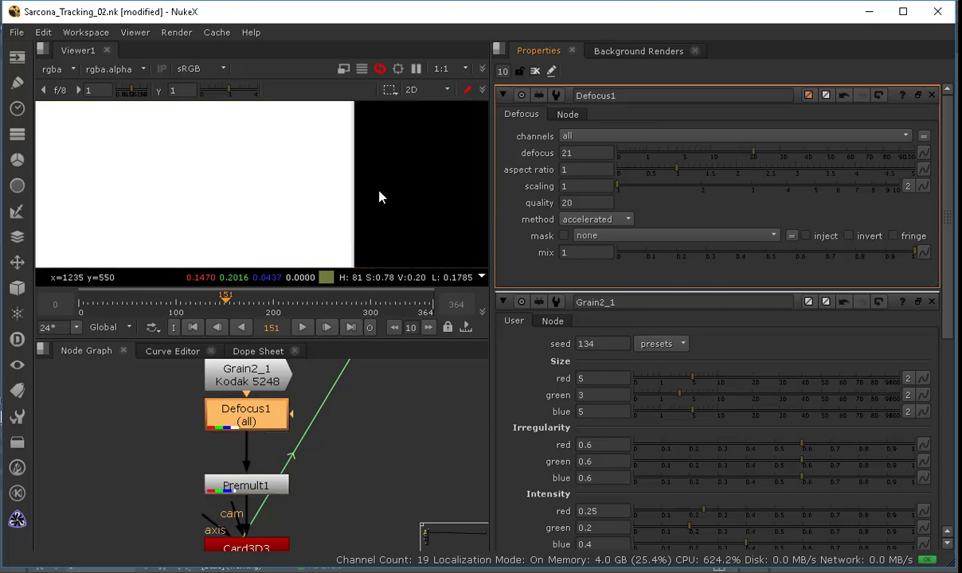
key(a)
click(265, 414)
key(1)
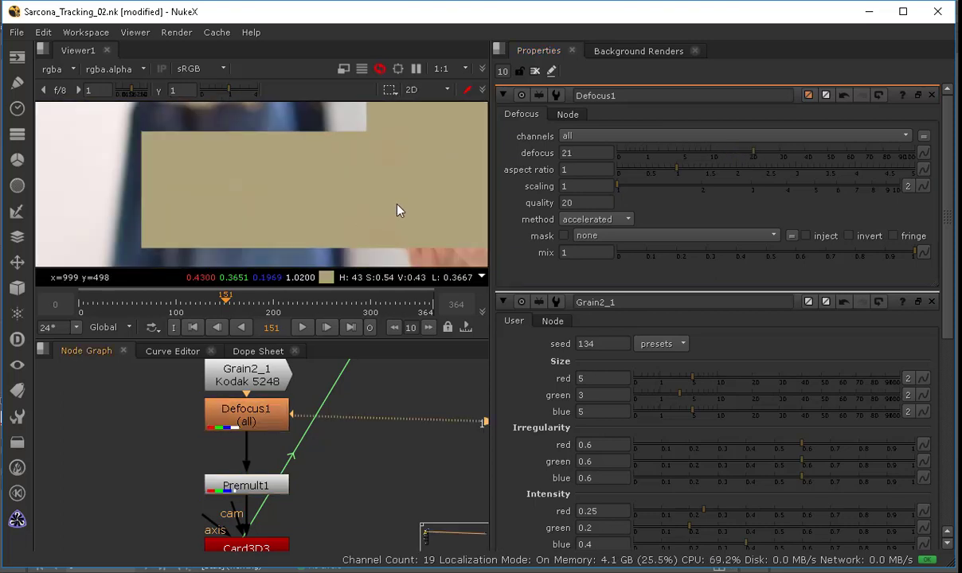
middle_drag(256, 215, 223, 198)
key(a)
key(a)
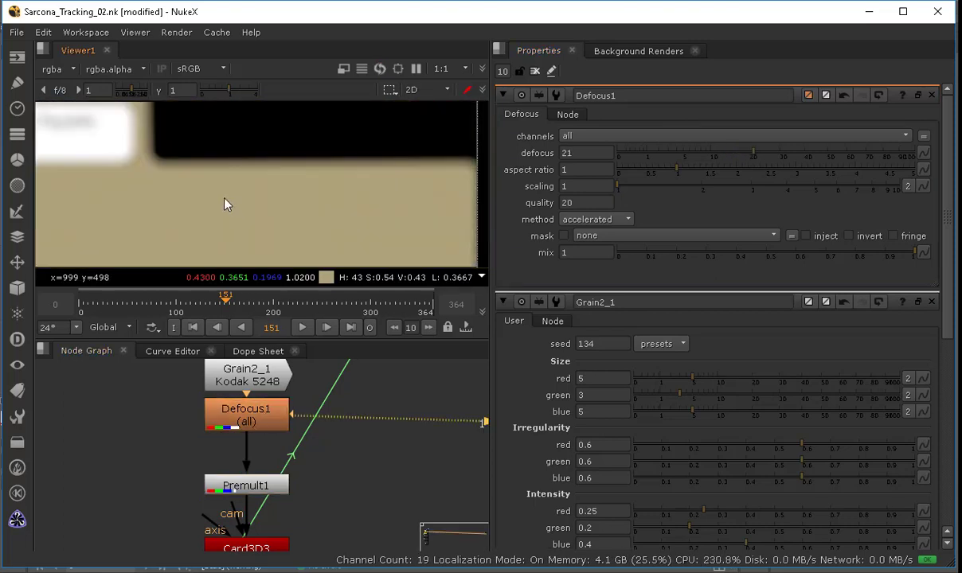
key(a)
key(a)
key(a)
key(a)
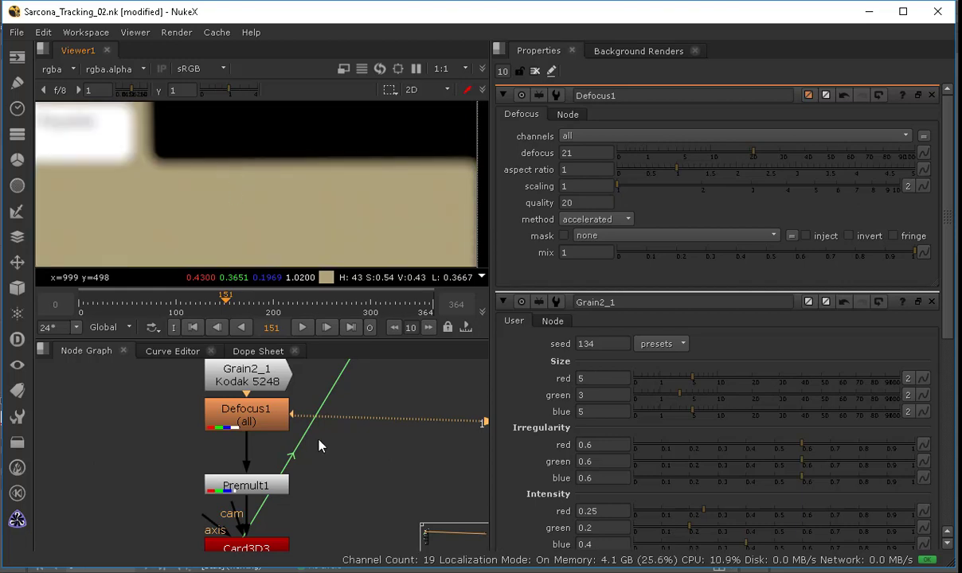
key(f)
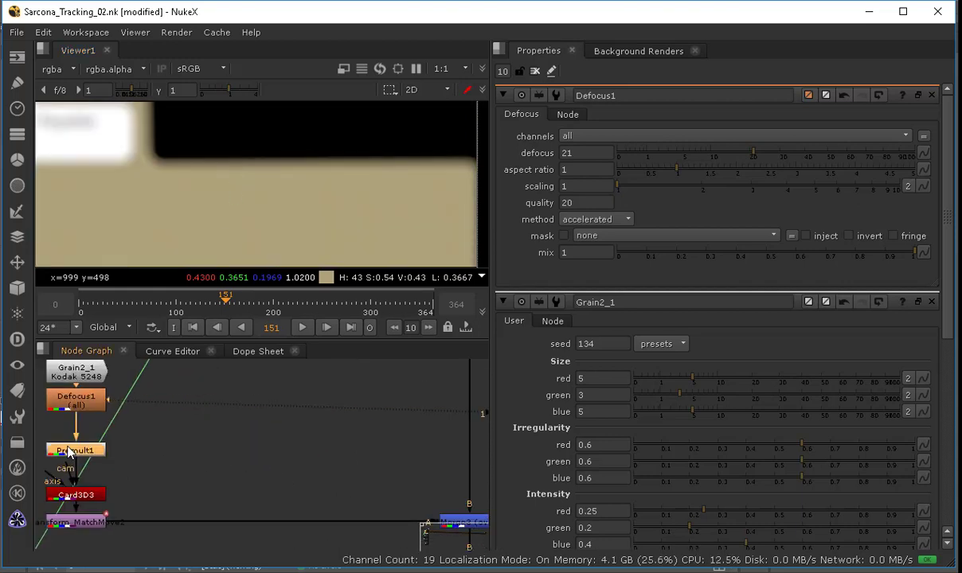
key(a)
middle_drag(448, 528, 357, 428)
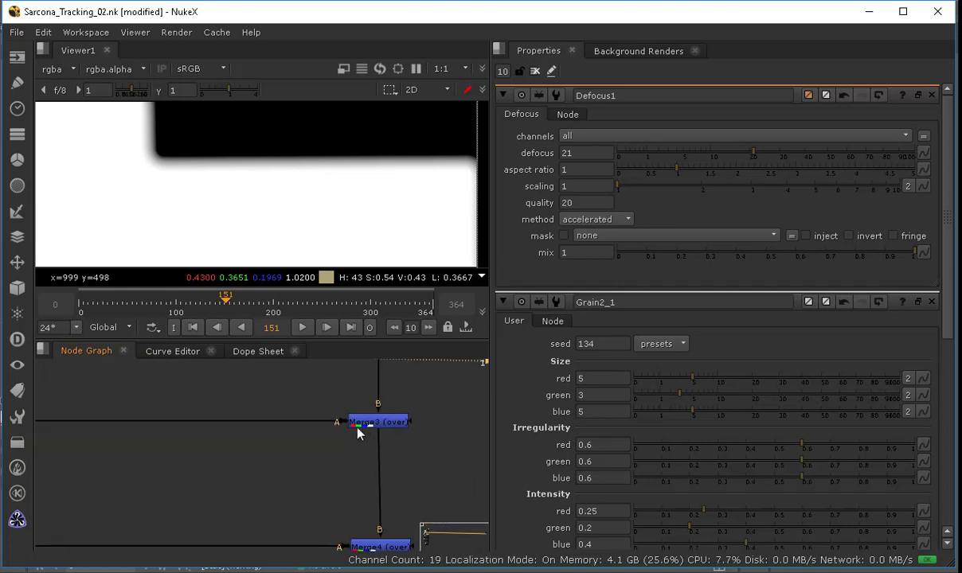
click(368, 422)
key(1)
key(a)
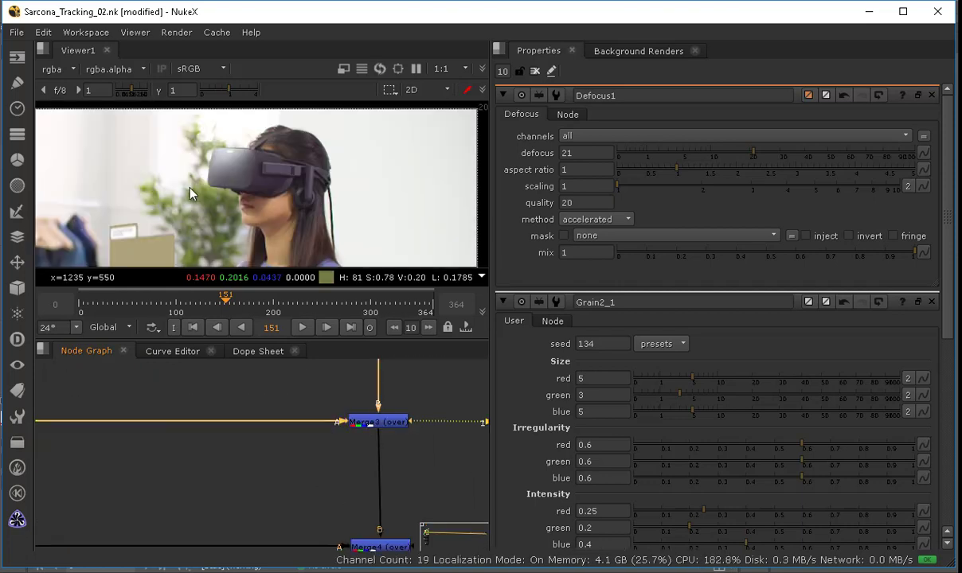
Step: Set the Defocus1 amount to 2 for the folder card
middle_drag(166, 242, 312, 159)
scroll(313, 157, up, 7)
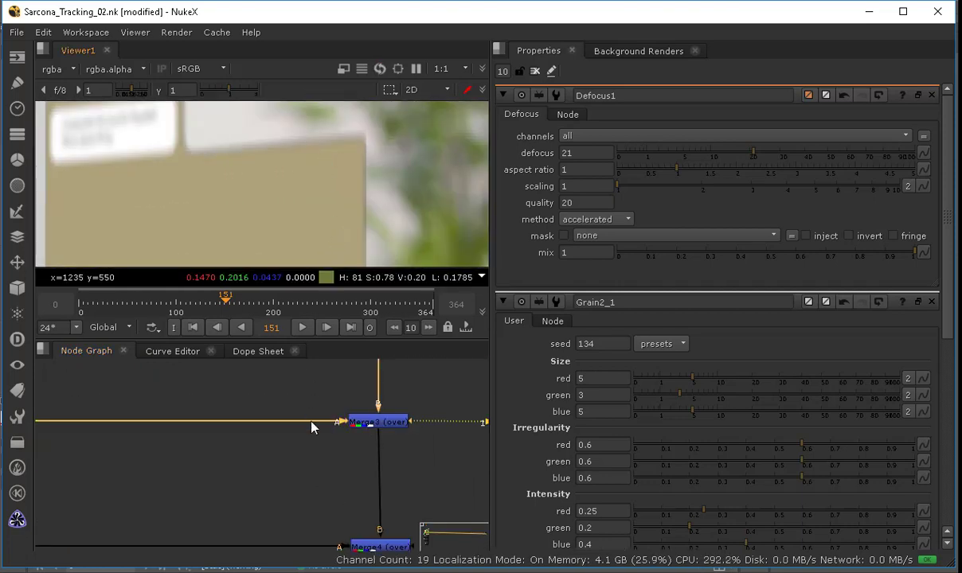
scroll(314, 442, down, 5)
middle_drag(168, 447, 293, 462)
scroll(293, 462, up, 6)
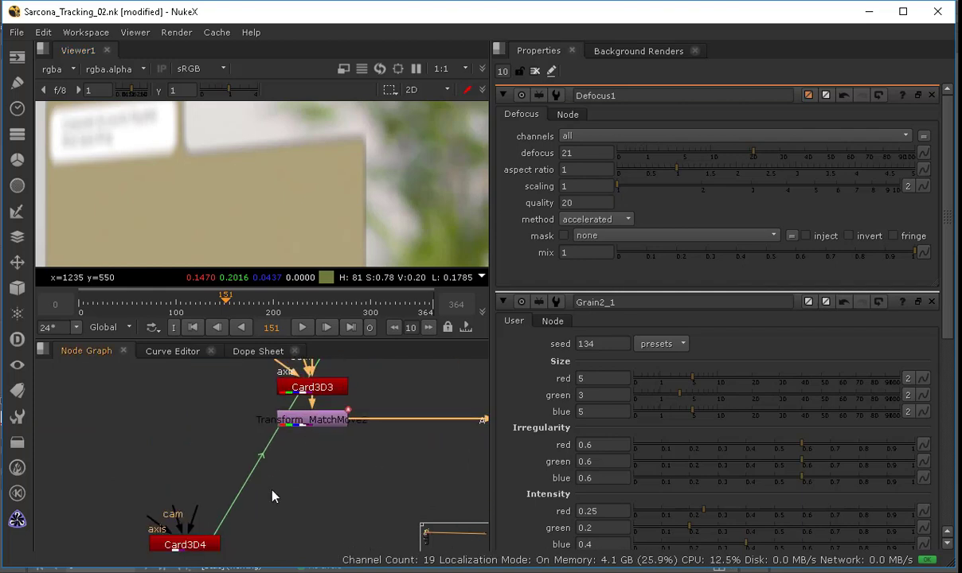
middle_drag(314, 411, 291, 460)
middle_drag(301, 404, 278, 536)
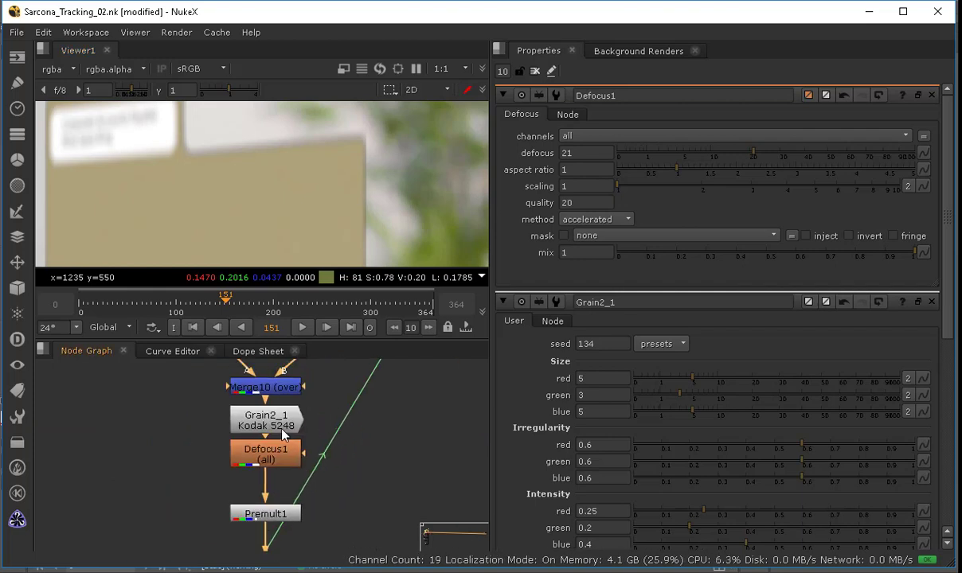
click(283, 466)
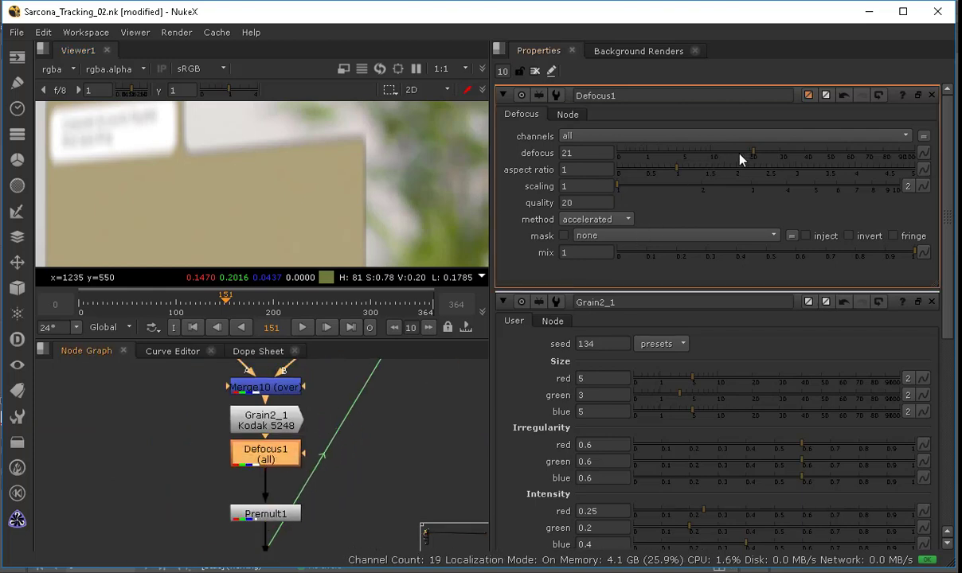
drag(739, 157, 914, 160)
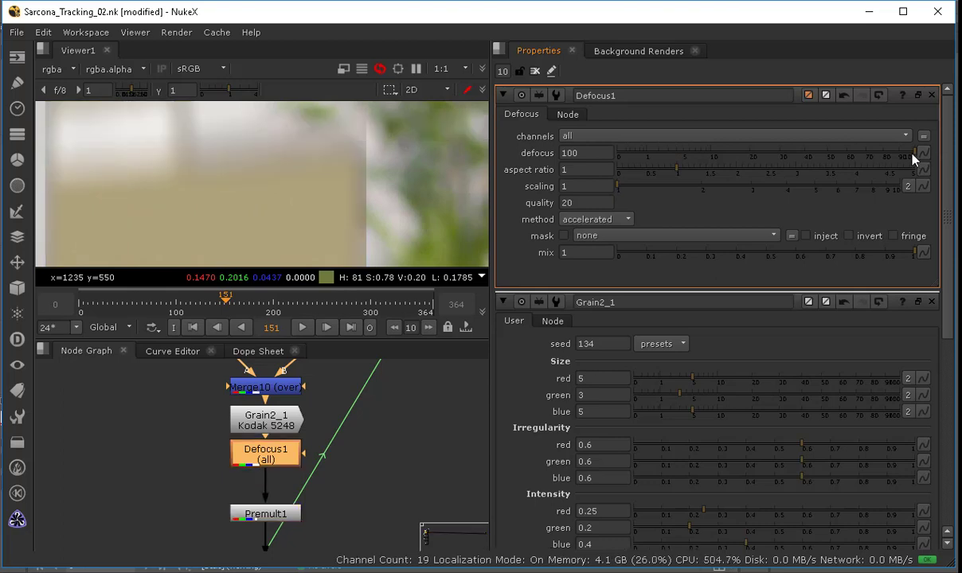
drag(672, 161, 652, 159)
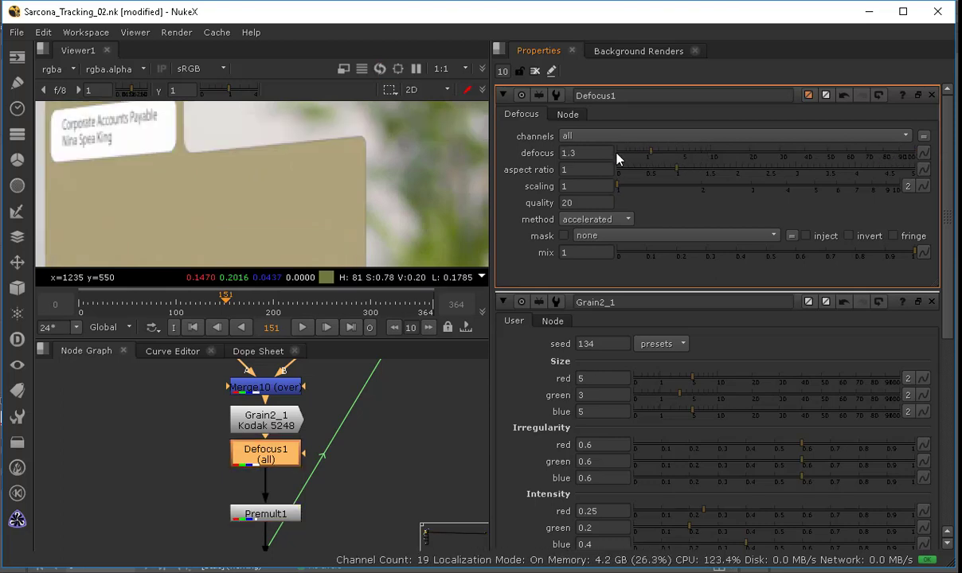
click(587, 153)
text(2)
key(Tab)
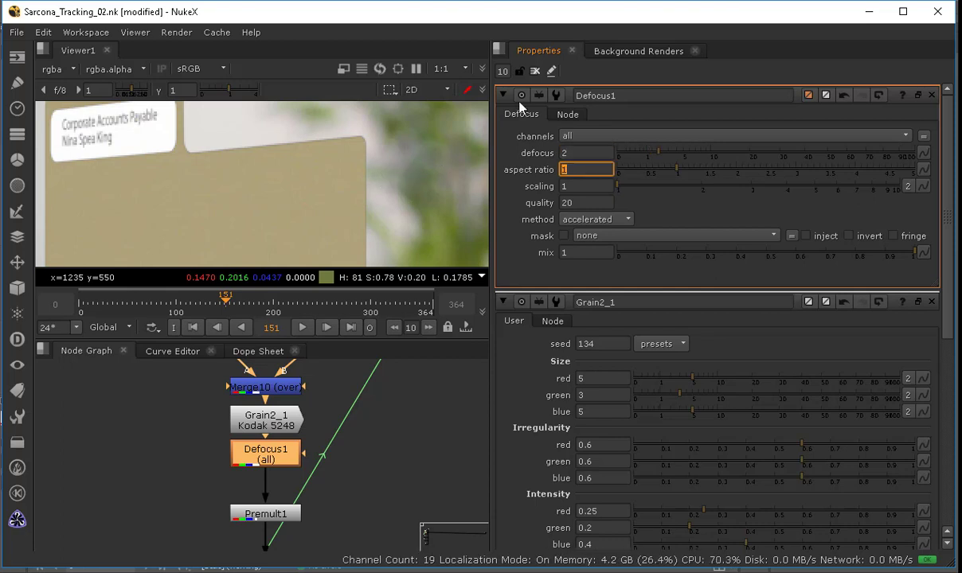
Step: Insert a Grade node below Defocus1 with blackpoint 0.09, whitepoint 1.4 and lift -0.005
click(535, 71)
scroll(335, 205, down, 4)
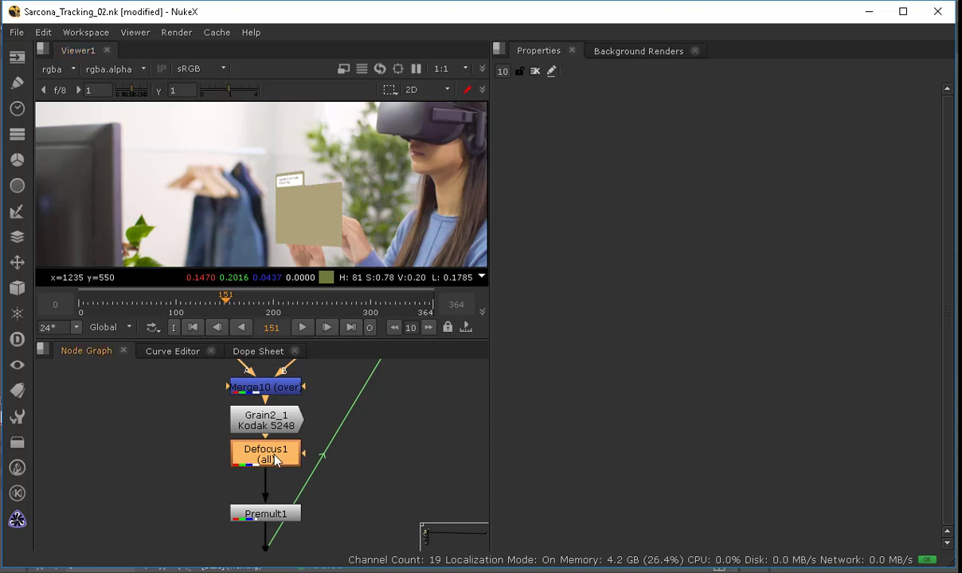
key(g)
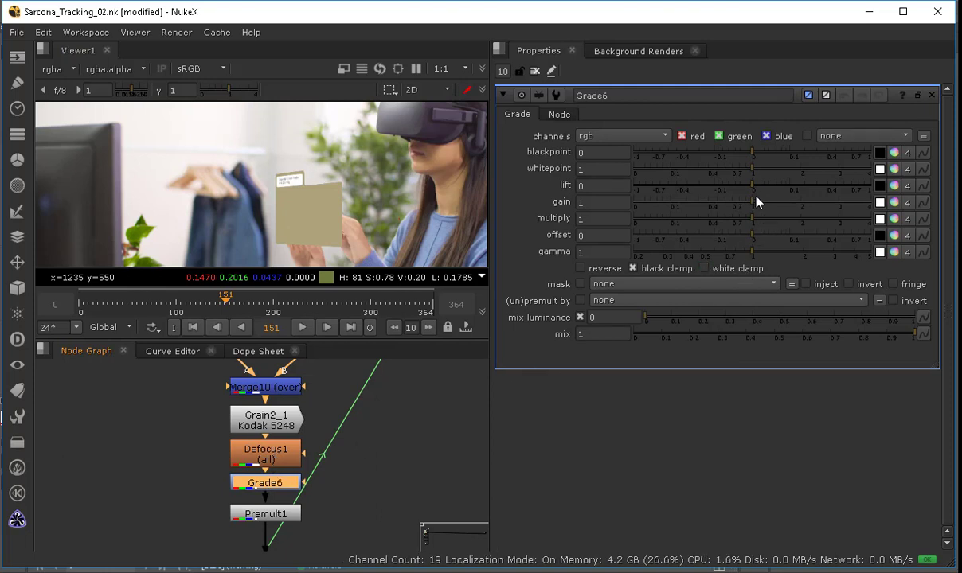
drag(748, 154, 743, 193)
click(630, 136)
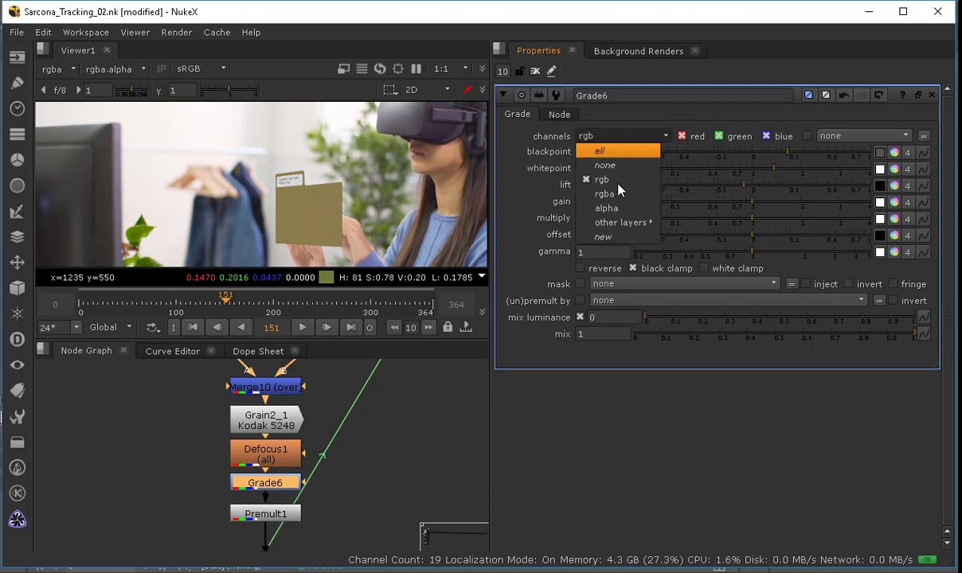
click(701, 209)
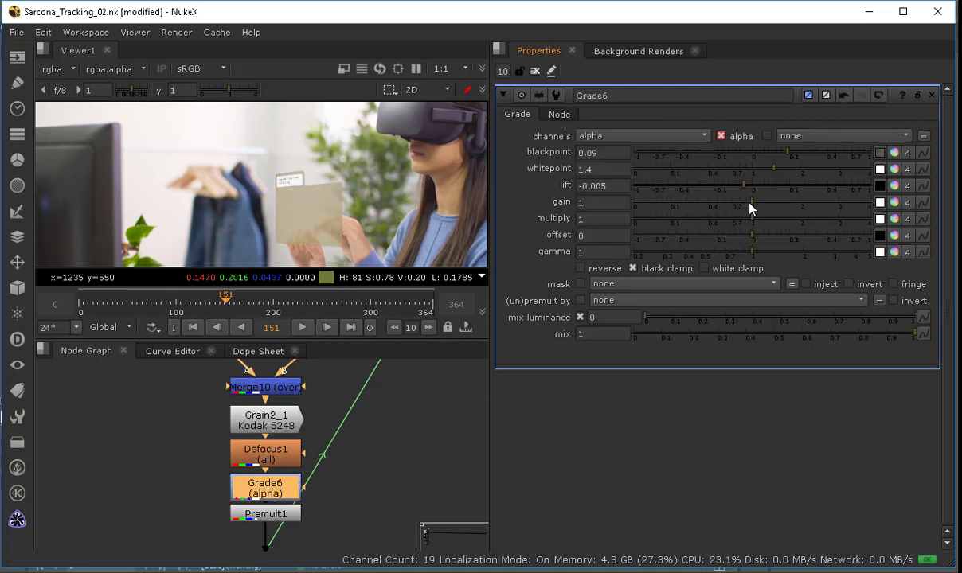
click(678, 136)
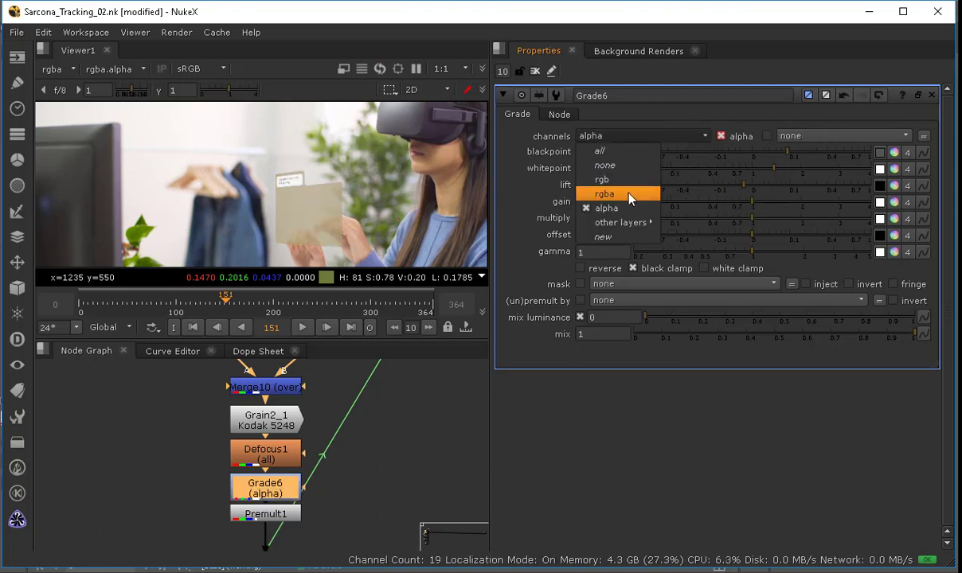
click(605, 194)
click(646, 137)
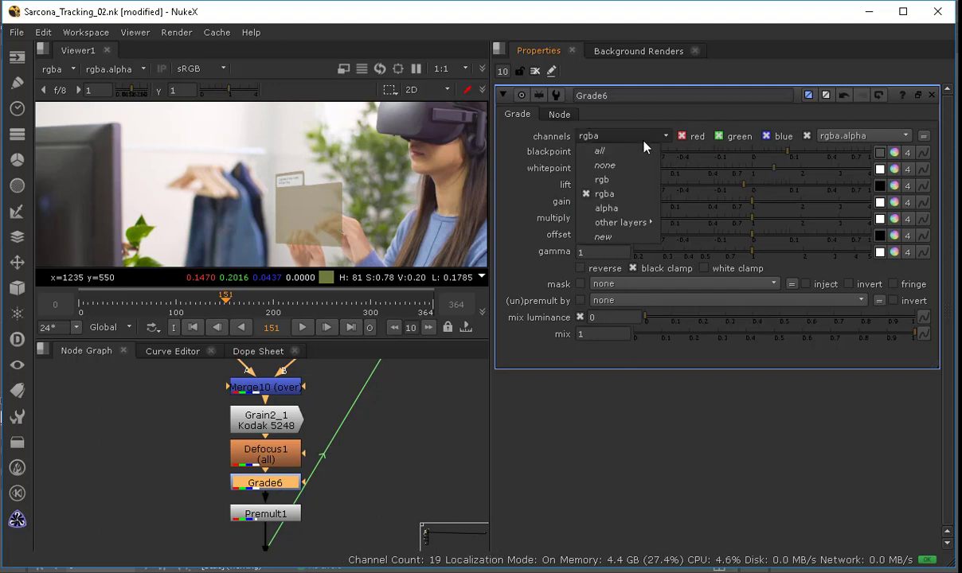
click(639, 183)
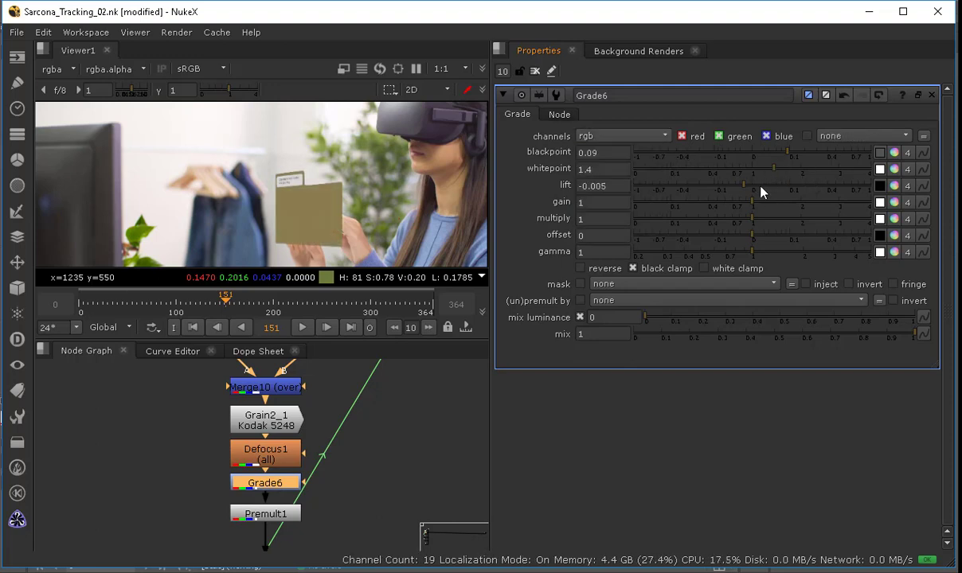
Step: Set the Grade's multiply to 1.04, keeping red, green and blue channels enabled
drag(737, 228, 755, 226)
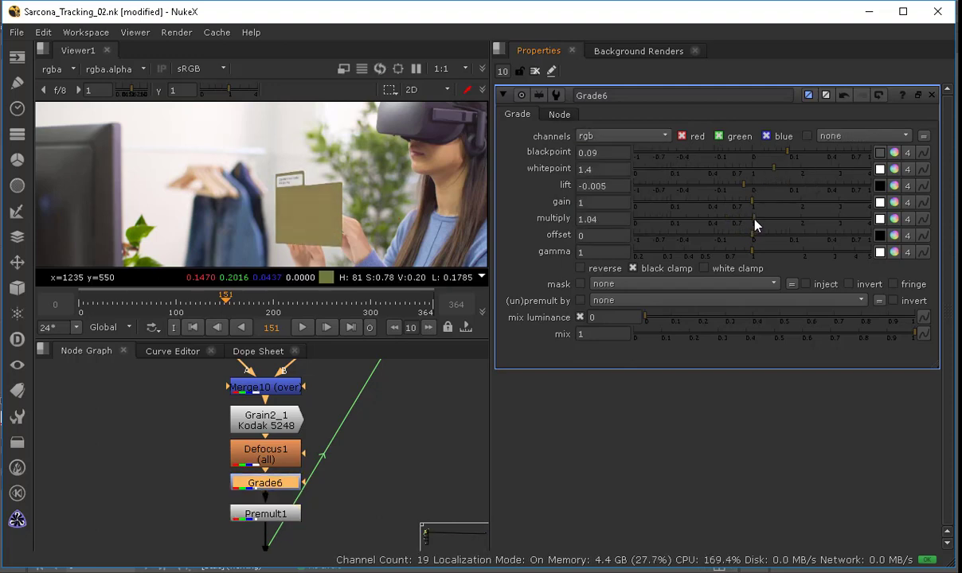
click(725, 136)
click(696, 137)
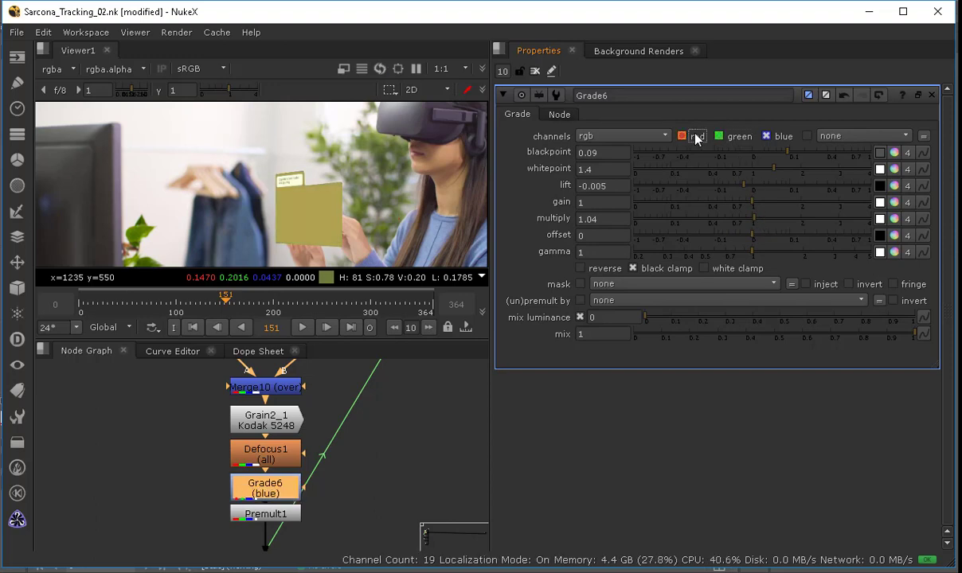
mouse_move(755, 200)
mouse_down()
mouse_move(708, 196)
mouse_move(804, 195)
mouse_move(753, 196)
mouse_up()
click(722, 135)
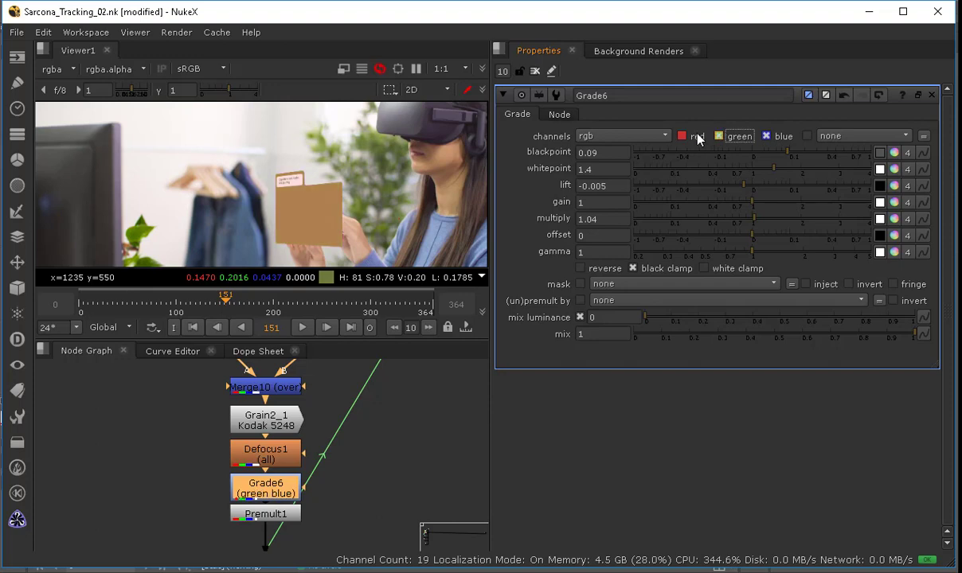
click(697, 136)
Step: Set the Grade's gain to 0.96 red, 1.22 green and 1.48 blue to tint the card blue
click(894, 203)
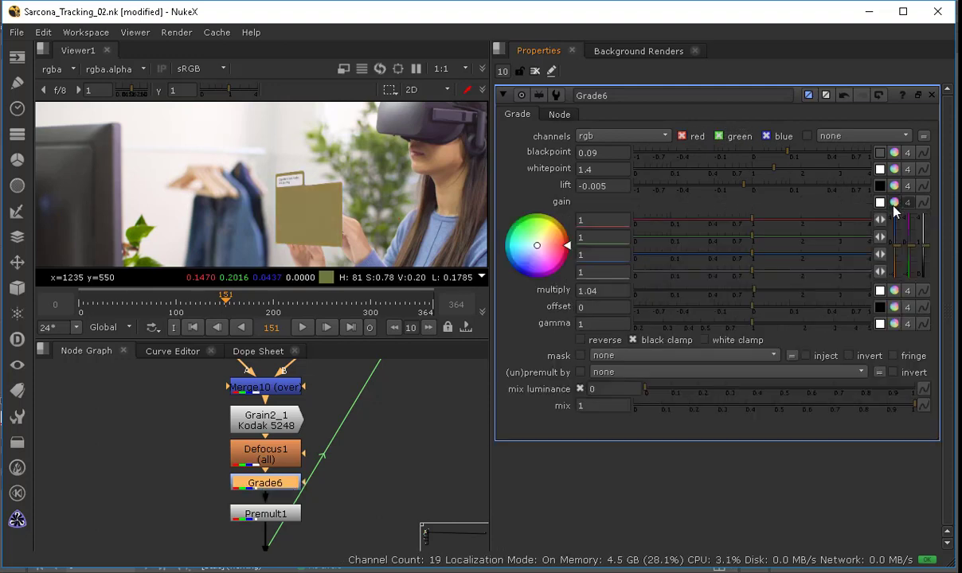
mouse_move(787, 223)
mouse_down()
mouse_move(823, 229)
mouse_move(750, 221)
mouse_up()
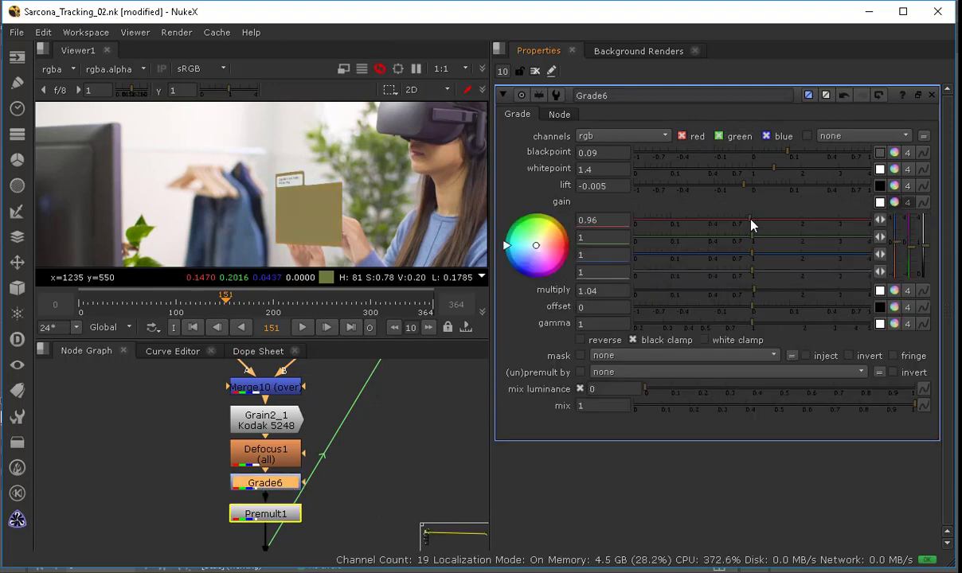
mouse_move(788, 259)
mouse_down()
mouse_move(729, 255)
mouse_move(778, 255)
mouse_move(765, 236)
mouse_up()
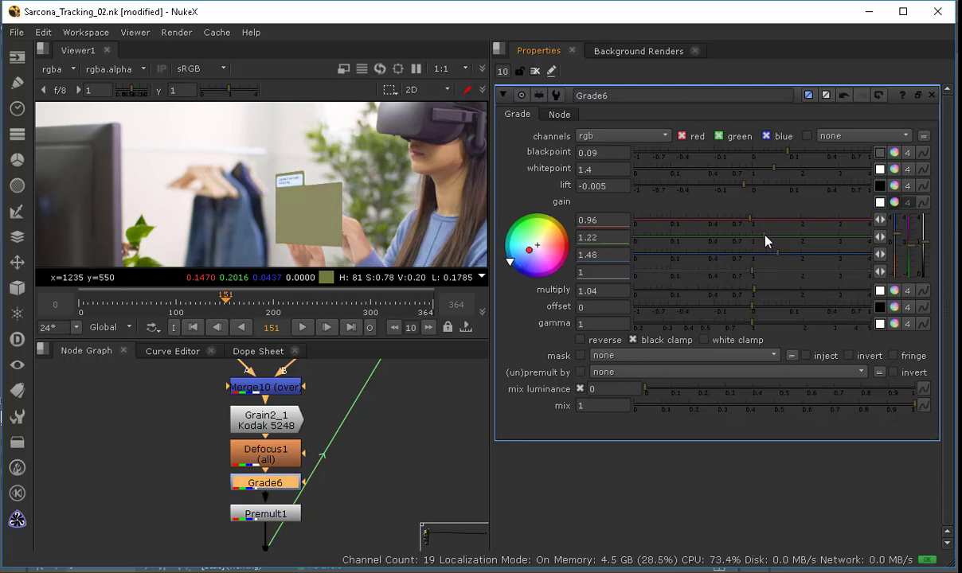
click(536, 71)
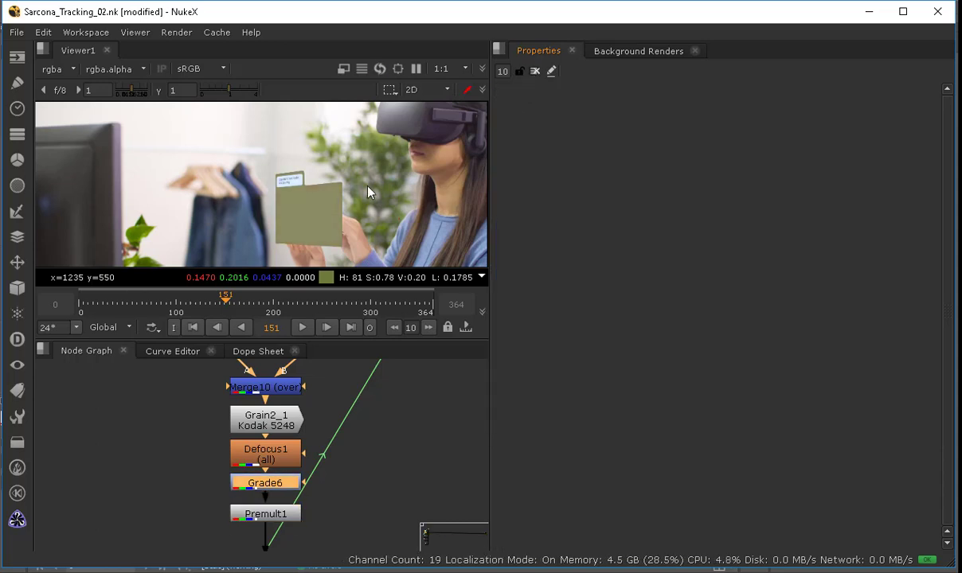
scroll(348, 178, down, 1)
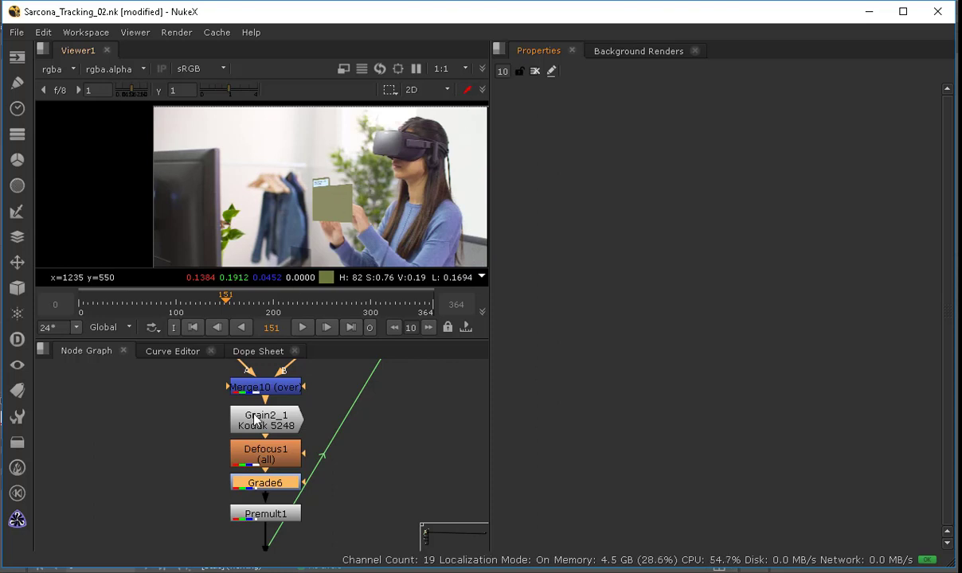
double_click(259, 483)
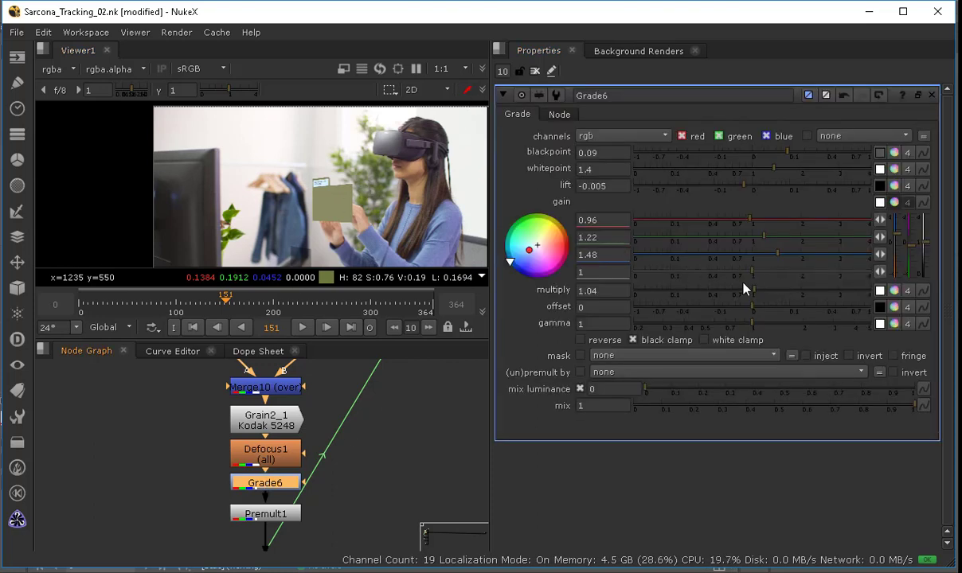
drag(790, 275, 709, 275)
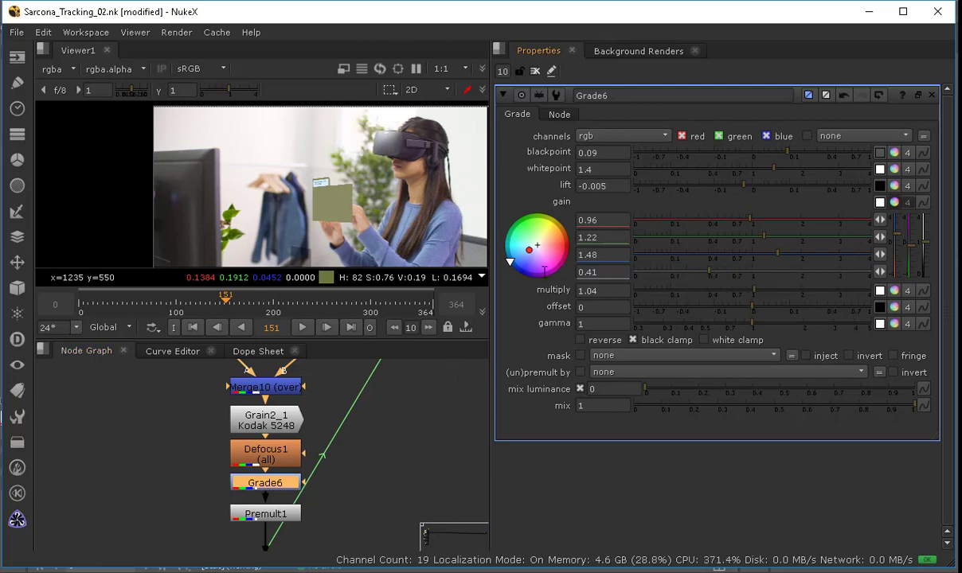
drag(607, 272, 544, 272)
text(1)
key(Tab)
click(586, 137)
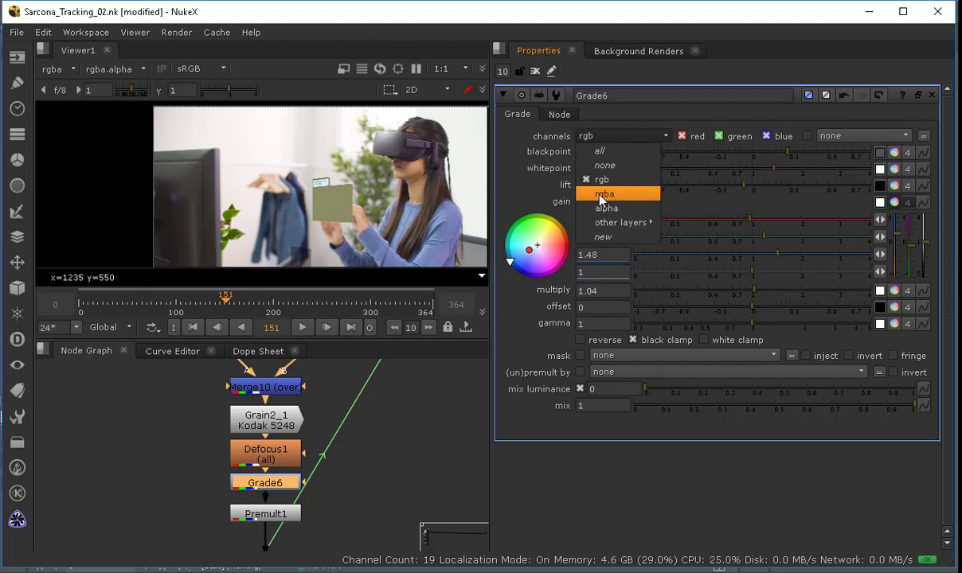
click(340, 450)
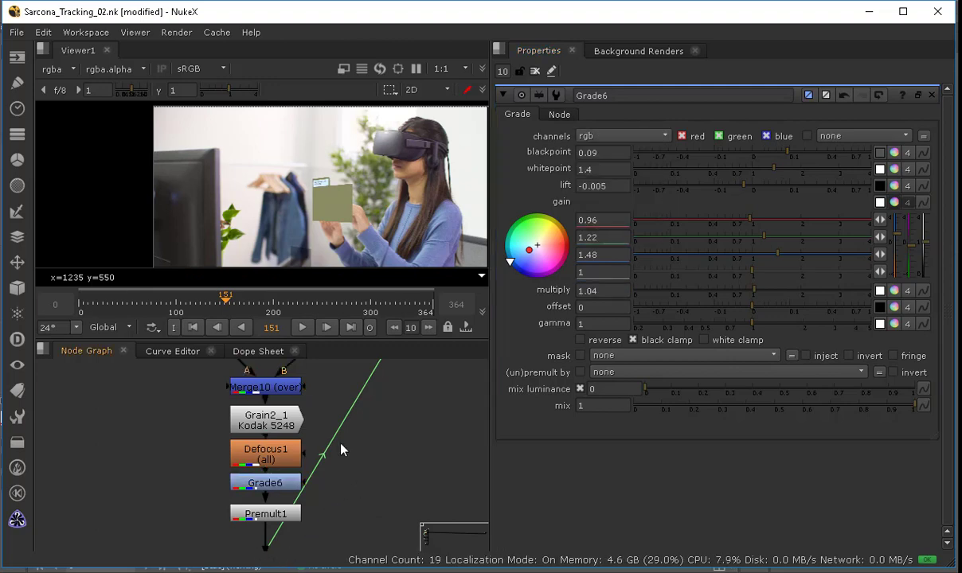
Step: Display the composite's final output node in the viewer and fit it to the frame
middle_drag(341, 446, 292, 304)
middle_drag(345, 397, 197, 307)
scroll(300, 426, down, 3)
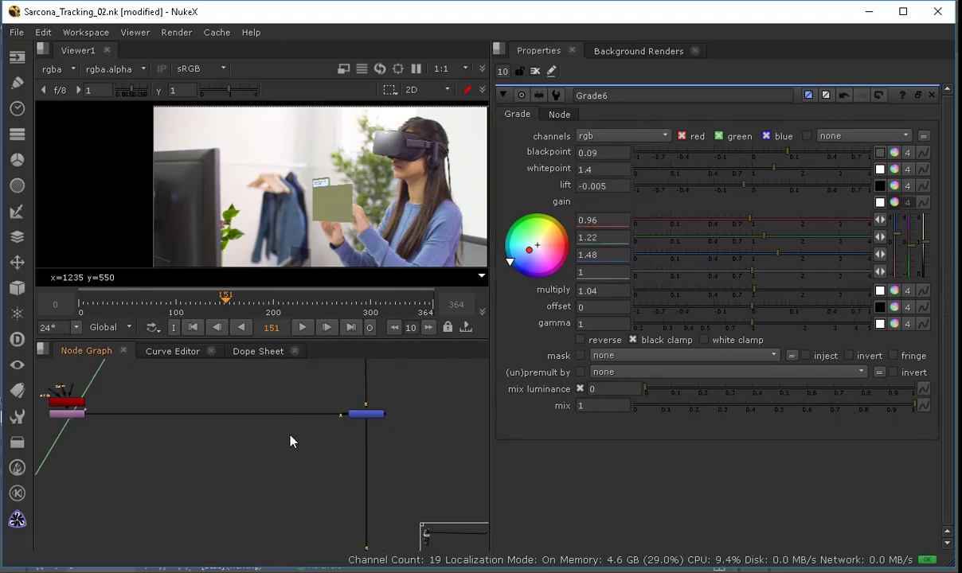
click(536, 72)
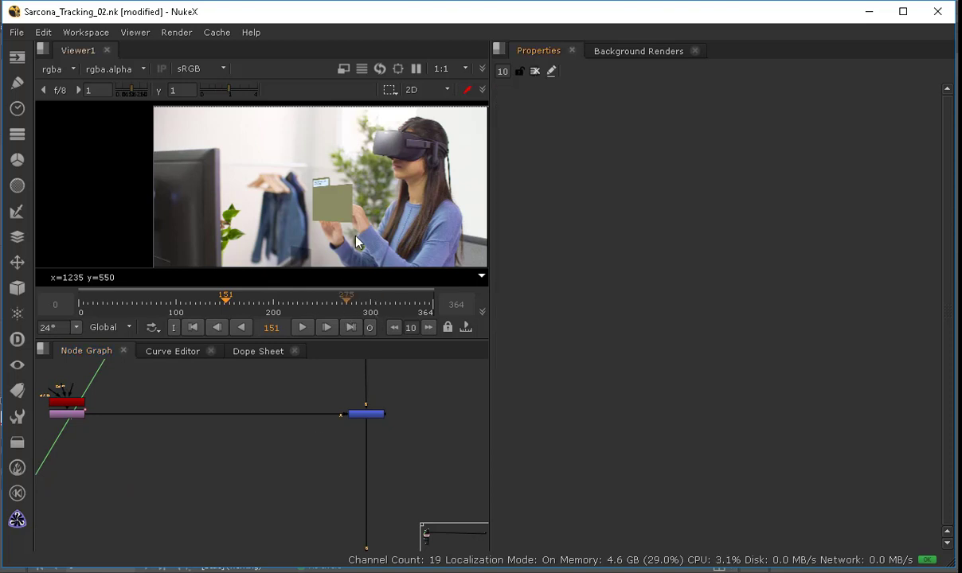
scroll(361, 234, up, 2)
middle_drag(284, 450, 277, 239)
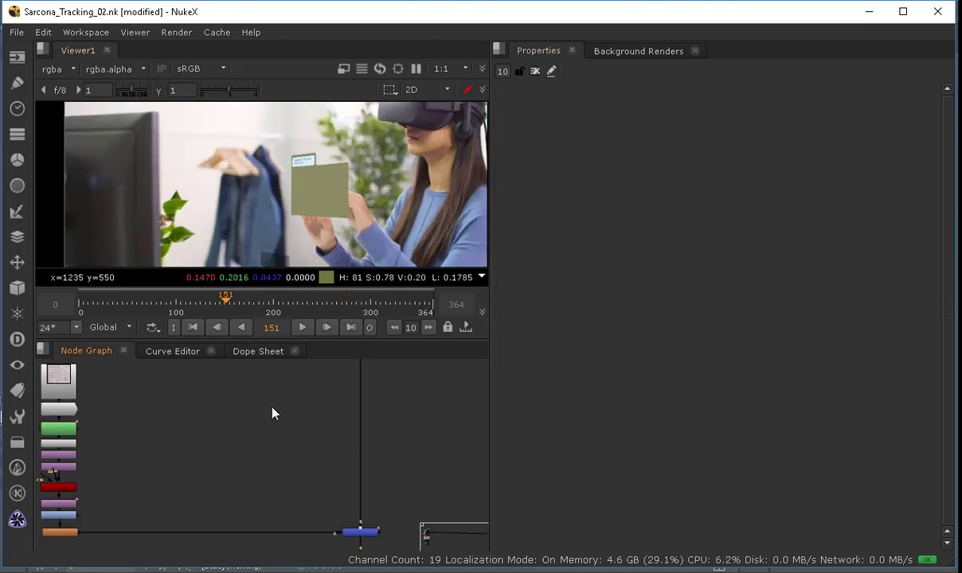
mouse_move(272, 408)
middle_down()
mouse_move(233, 225)
mouse_move(255, 264)
middle_up()
middle_drag(312, 446, 284, 237)
click(318, 423)
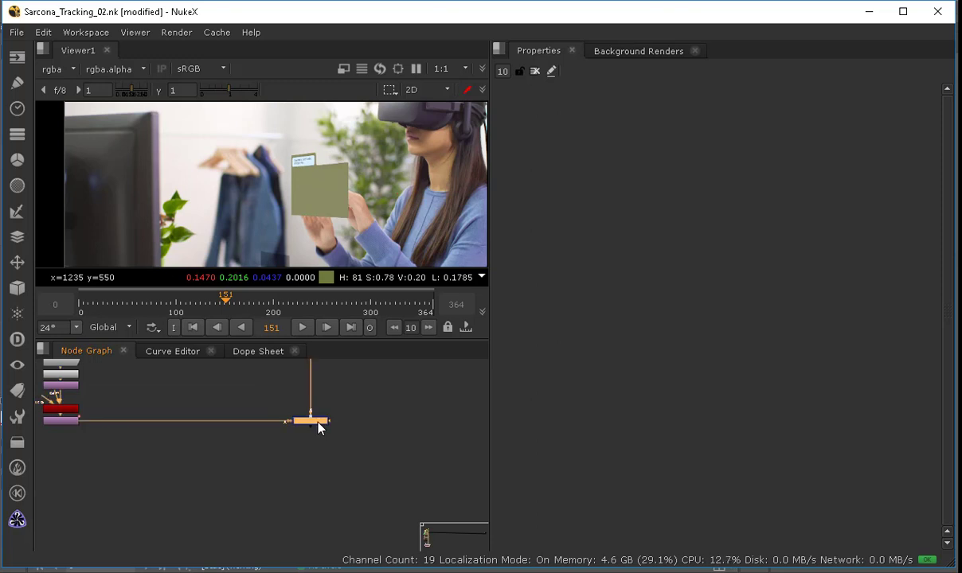
key(1)
key(f)
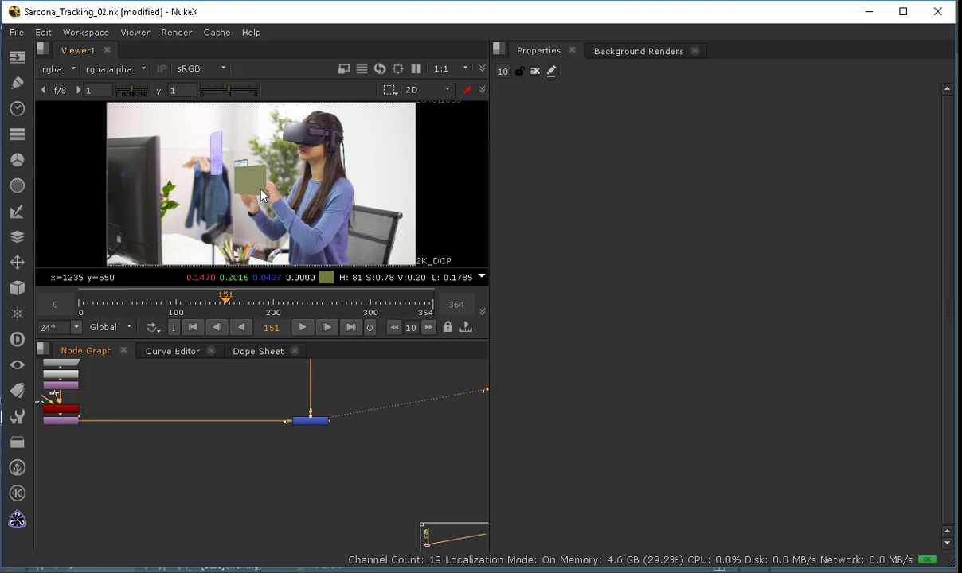
Step: Insert a Grade node after the final node of the composite
middle_drag(233, 399, 258, 434)
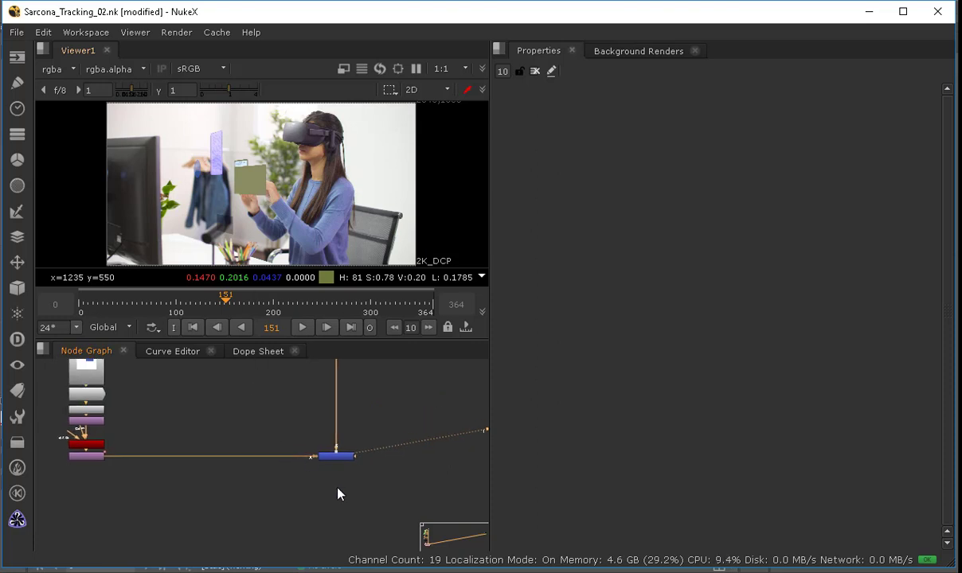
middle_drag(338, 495, 231, 470)
click(226, 437)
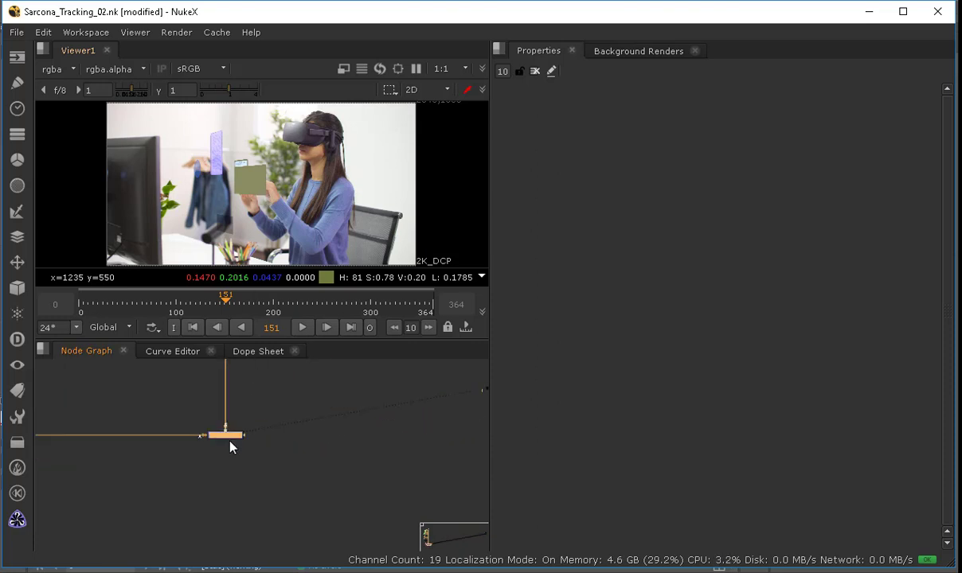
key(g)
scroll(288, 175, up, 1)
scroll(288, 174, down, 2)
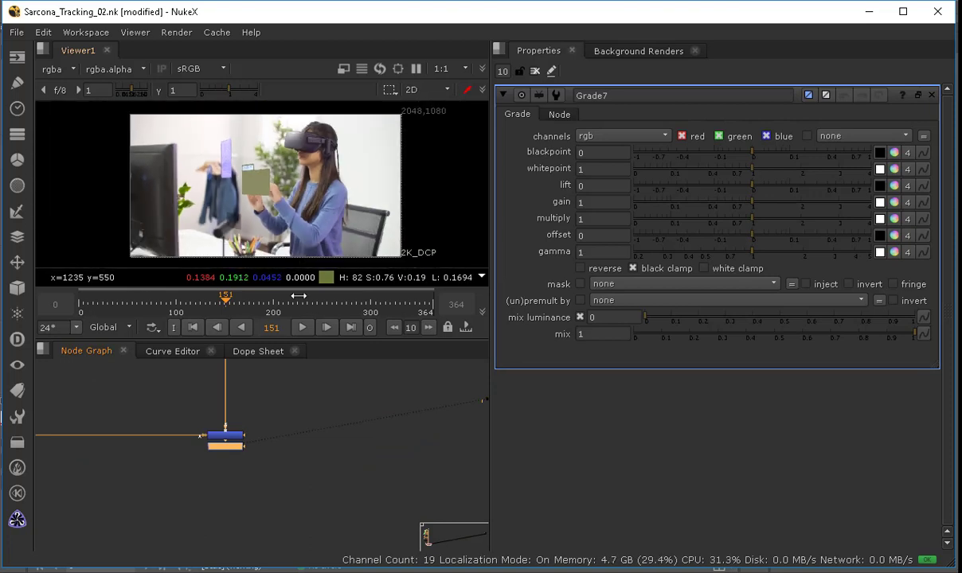
Step: Set the new Grade's gain to 0.94 red, 0.94 green and 1.16 blue for an overall cool tint
click(271, 351)
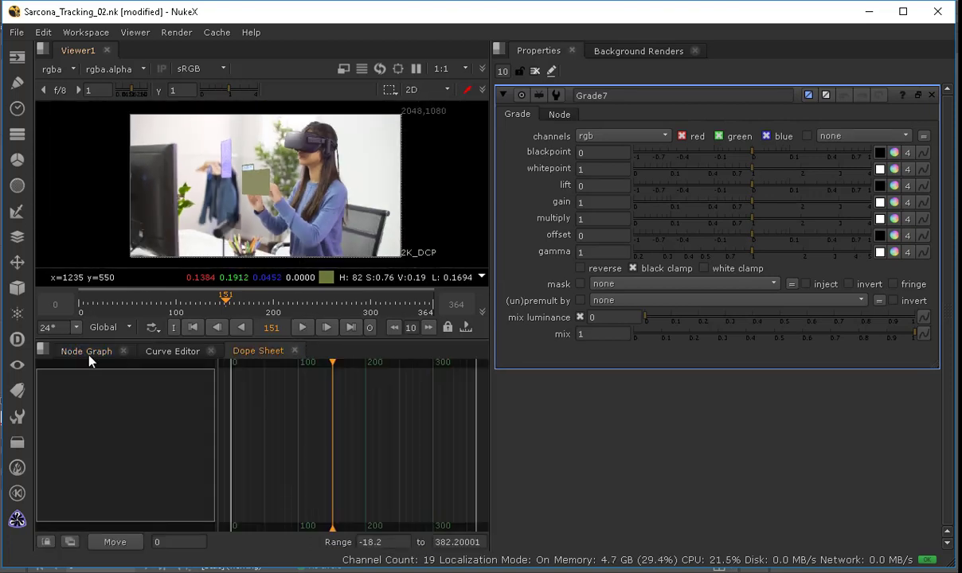
click(87, 355)
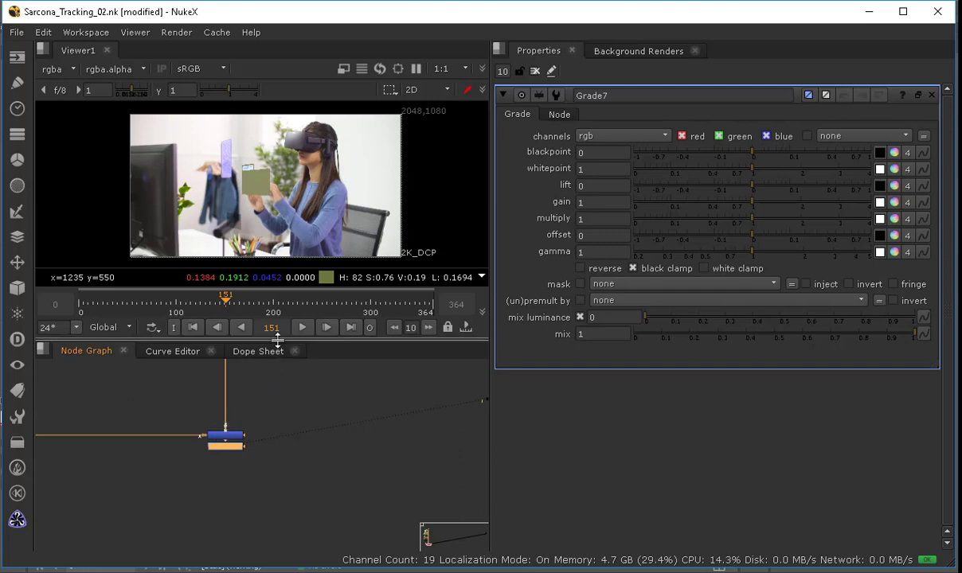
drag(277, 342, 279, 352)
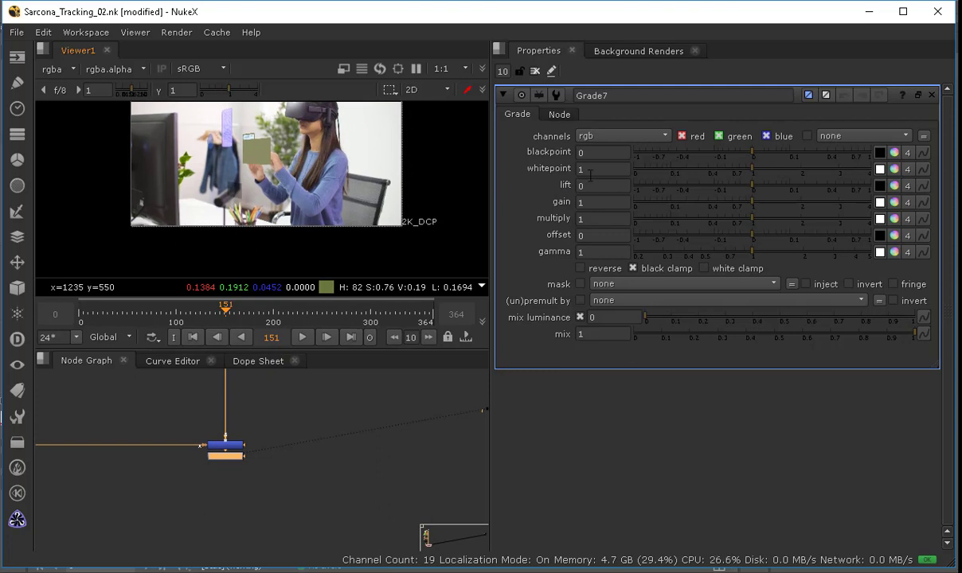
middle_drag(389, 226, 367, 262)
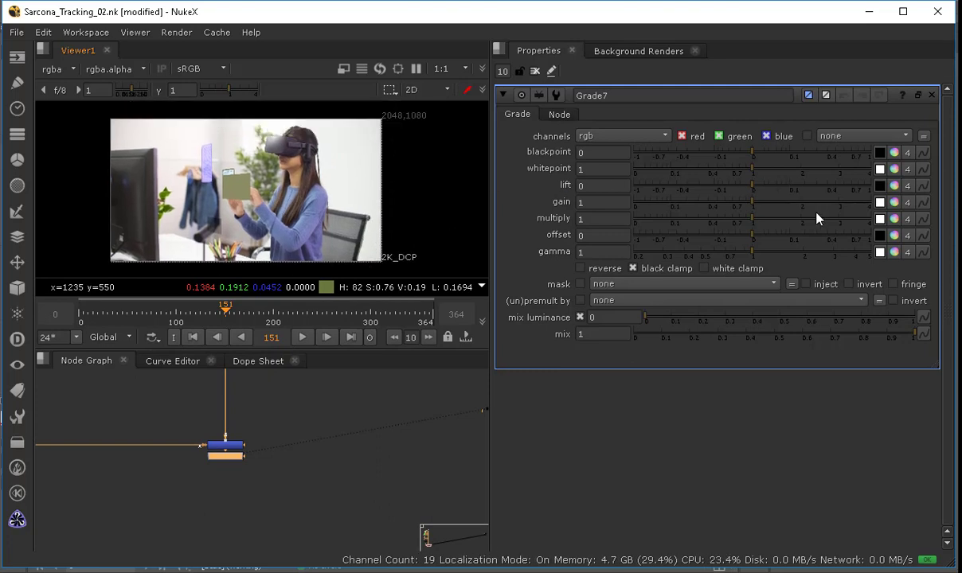
click(895, 202)
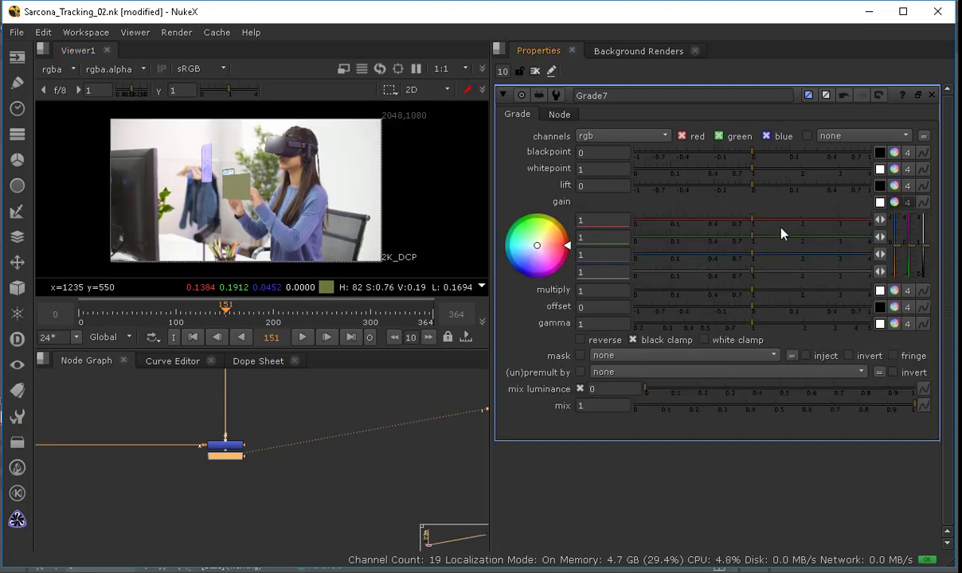
drag(747, 222, 762, 258)
click(749, 222)
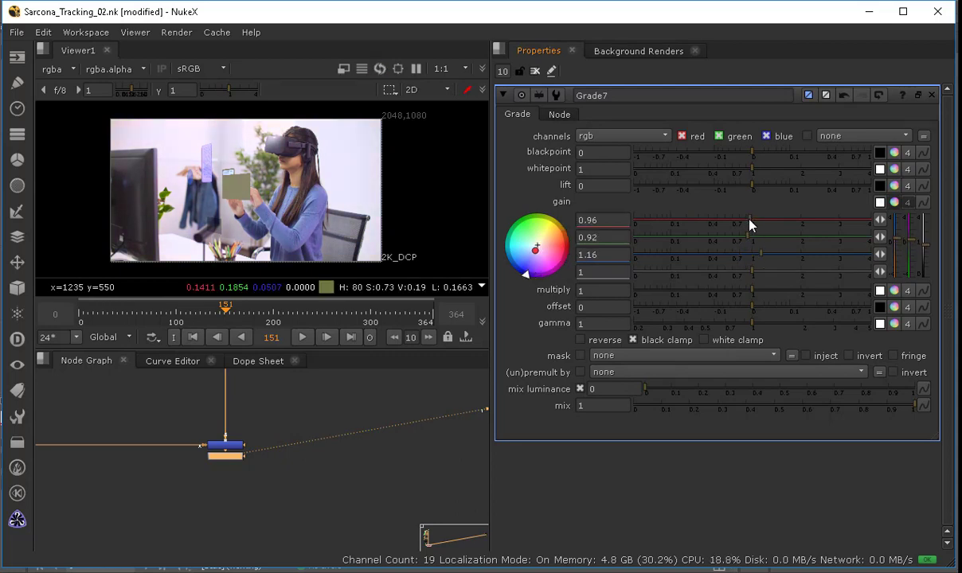
click(750, 231)
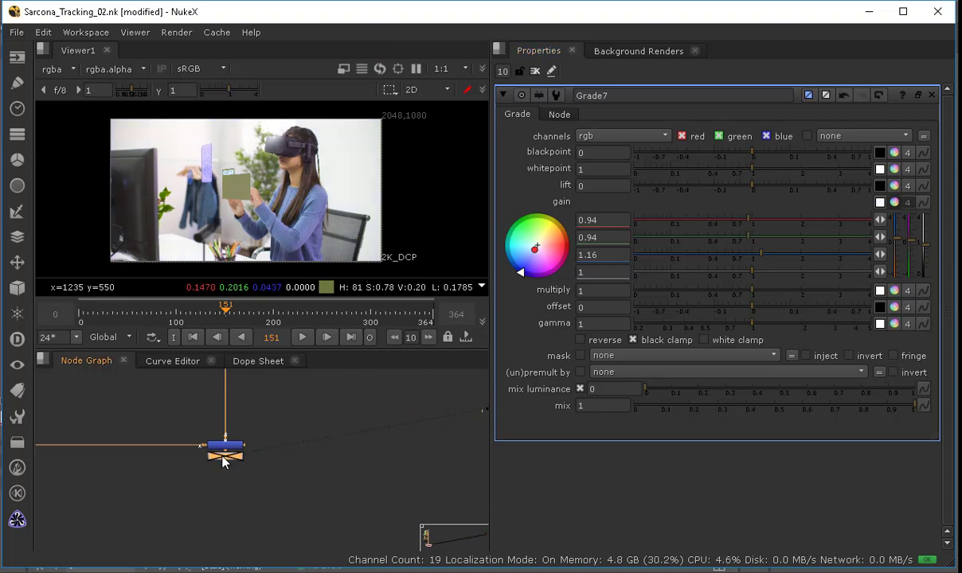
Step: Create a Constant node beside the graded output
scroll(237, 219, up, 2)
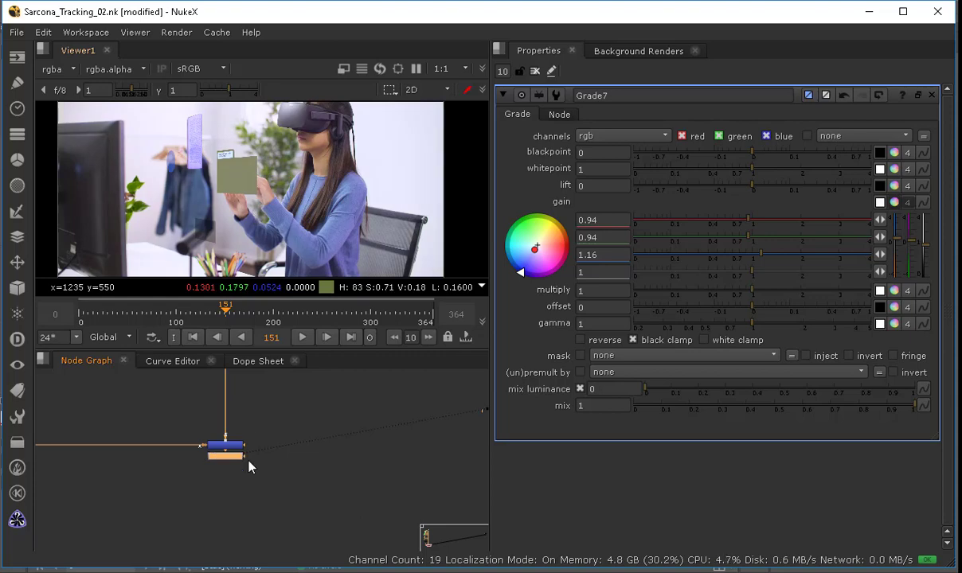
key(Tab)
text(consta)
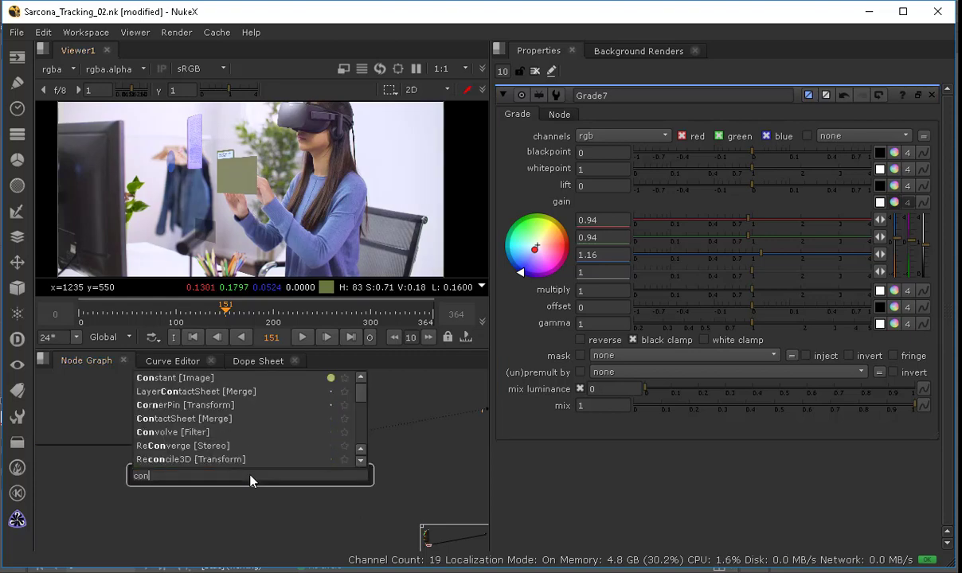
key(BackSpace)
key(BackSpace)
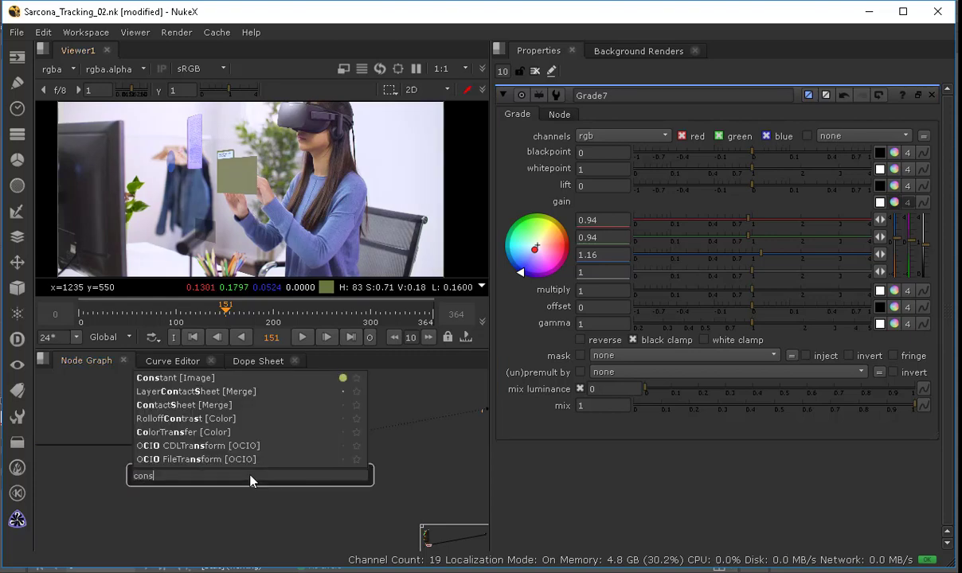
text(tant [Image)
click(251, 481)
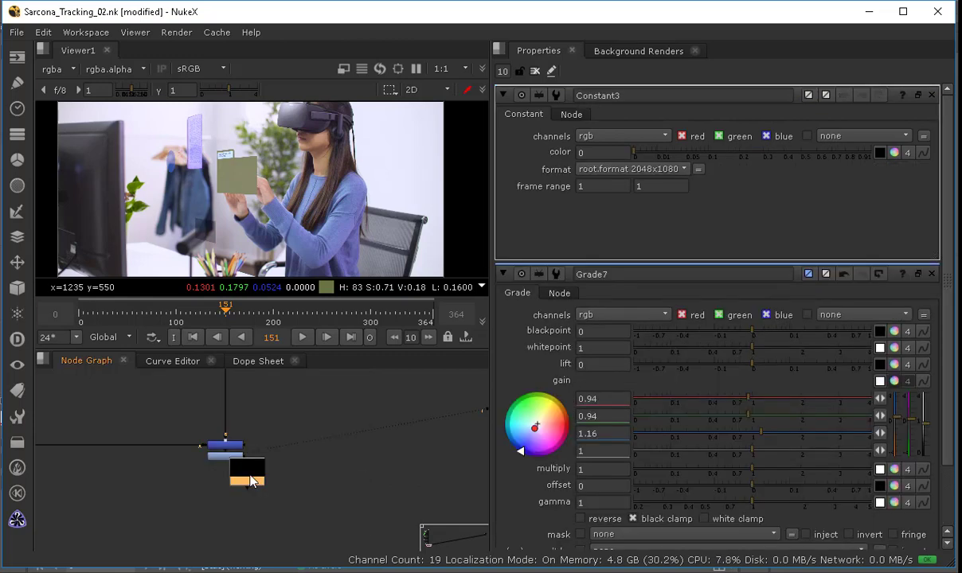
Step: Merge the Constant over the graded composite and view the Merge result
mouse_move(253, 483)
mouse_down()
mouse_move(345, 480)
mouse_move(244, 491)
mouse_up()
key(m)
drag(230, 455, 229, 456)
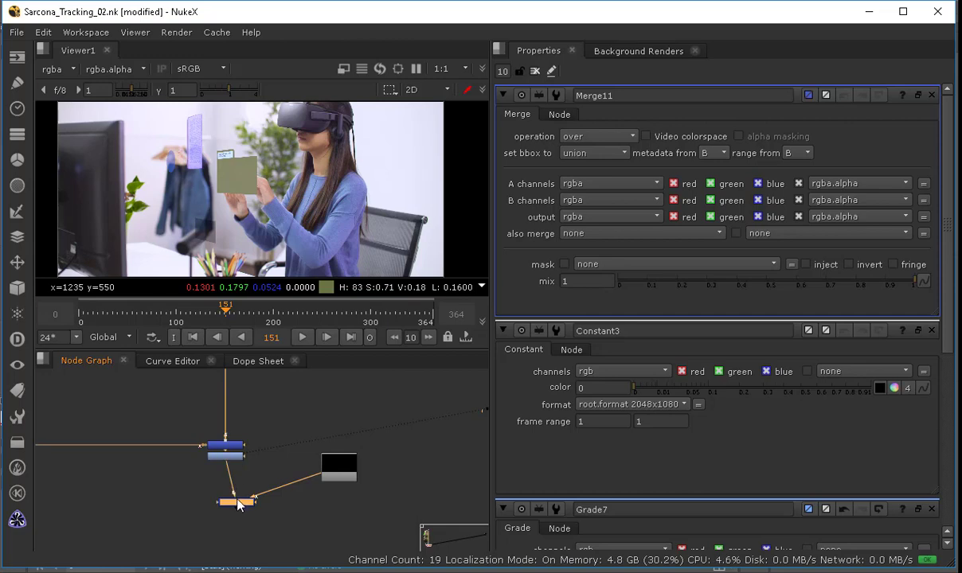
drag(241, 502, 223, 503)
key(1)
click(220, 488)
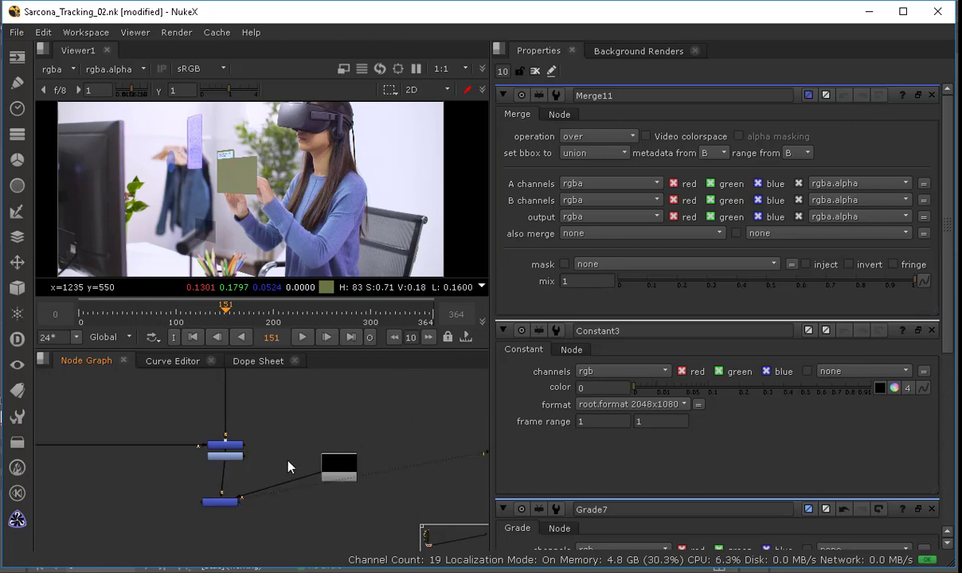
Step: Add a Roto node between the Constant and the Merge
key(o)
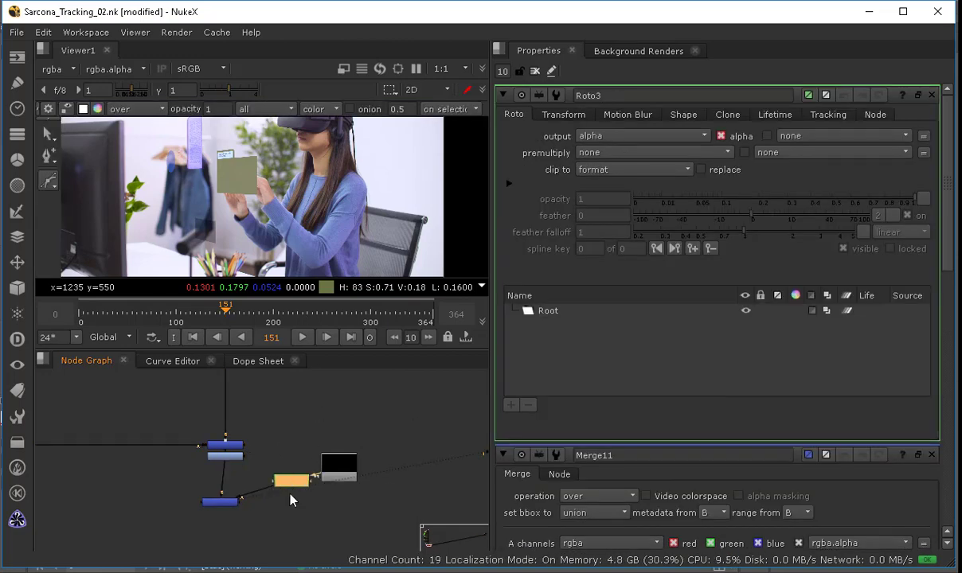
drag(287, 486, 334, 506)
scroll(191, 180, down, 4)
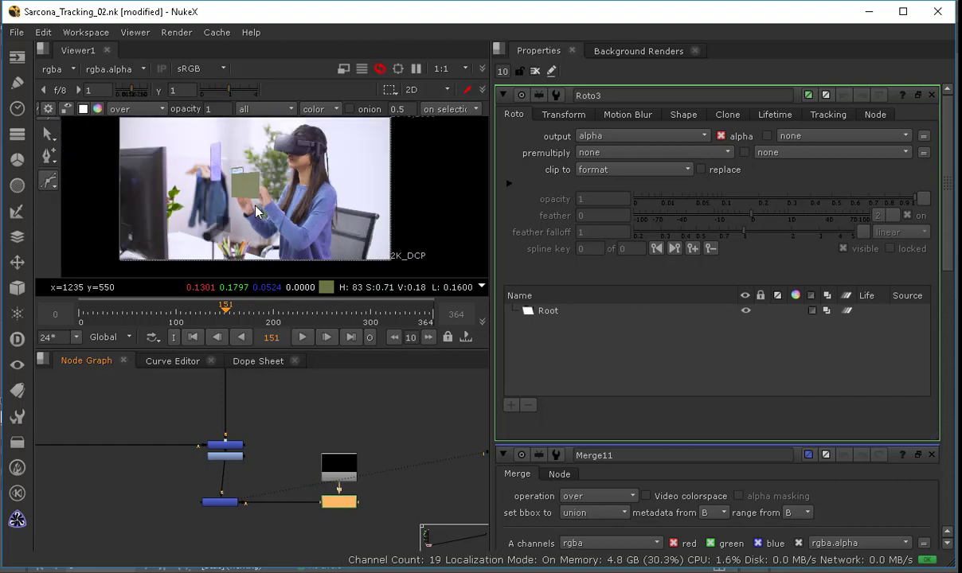
click(170, 160)
click(191, 256)
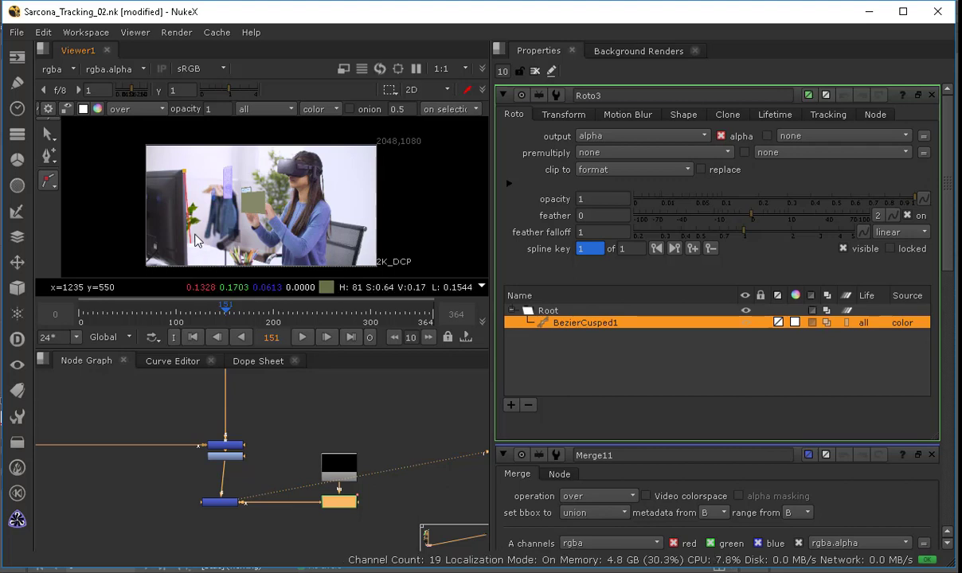
key(Delete)
Step: Draw a closed Bezier shape covering most of the frame with the Bezier tool
right_click(49, 182)
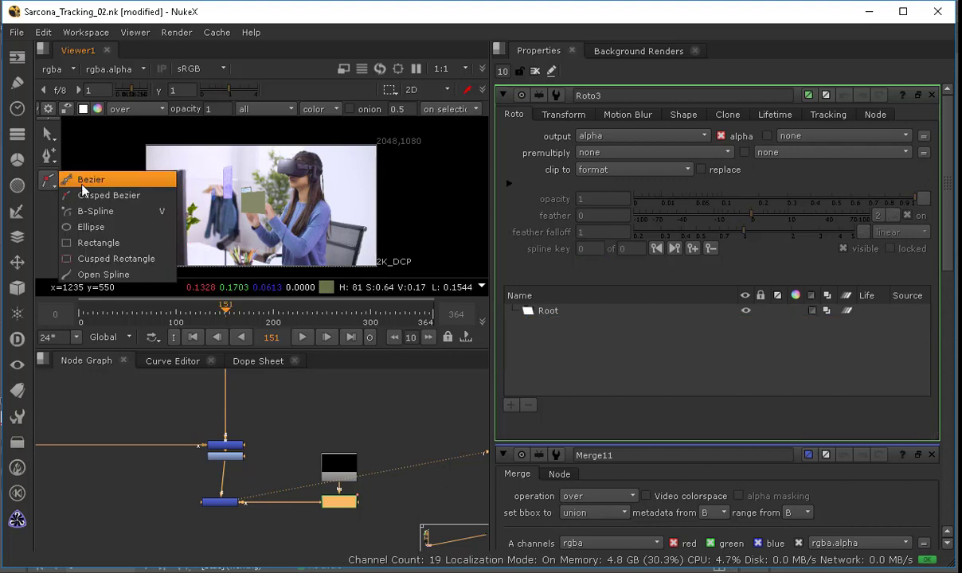
click(87, 182)
drag(169, 171, 193, 151)
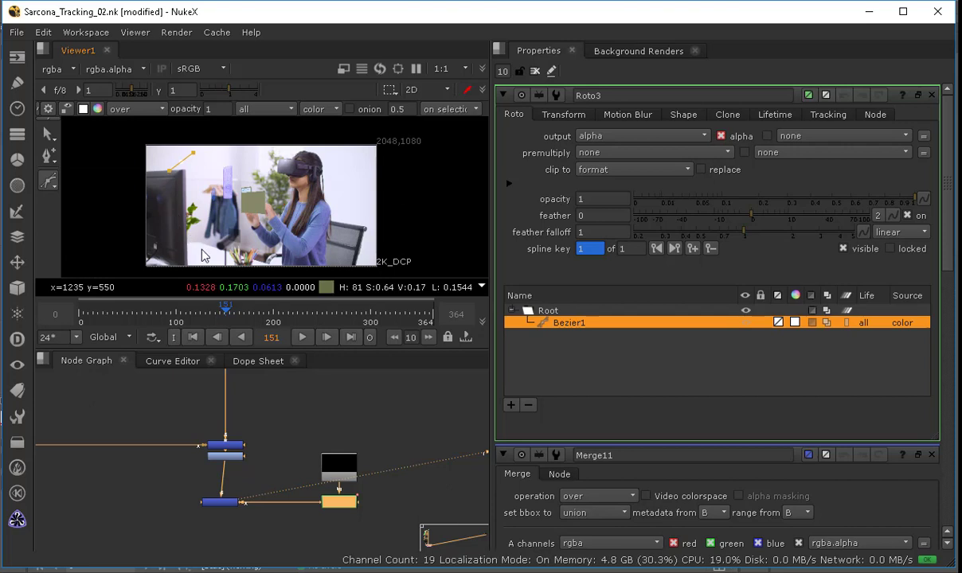
drag(192, 239, 204, 248)
drag(319, 229, 330, 216)
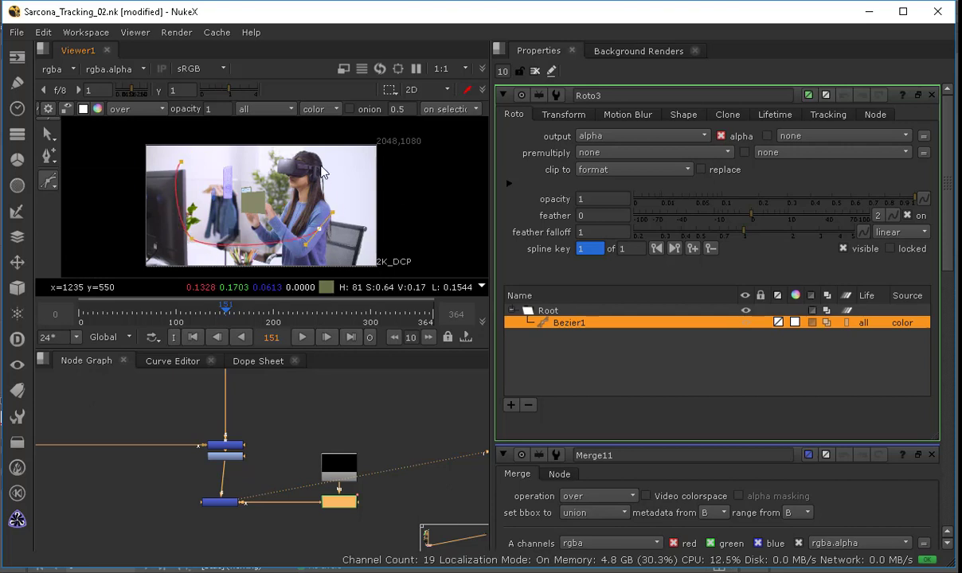
drag(324, 168, 294, 149)
click(181, 165)
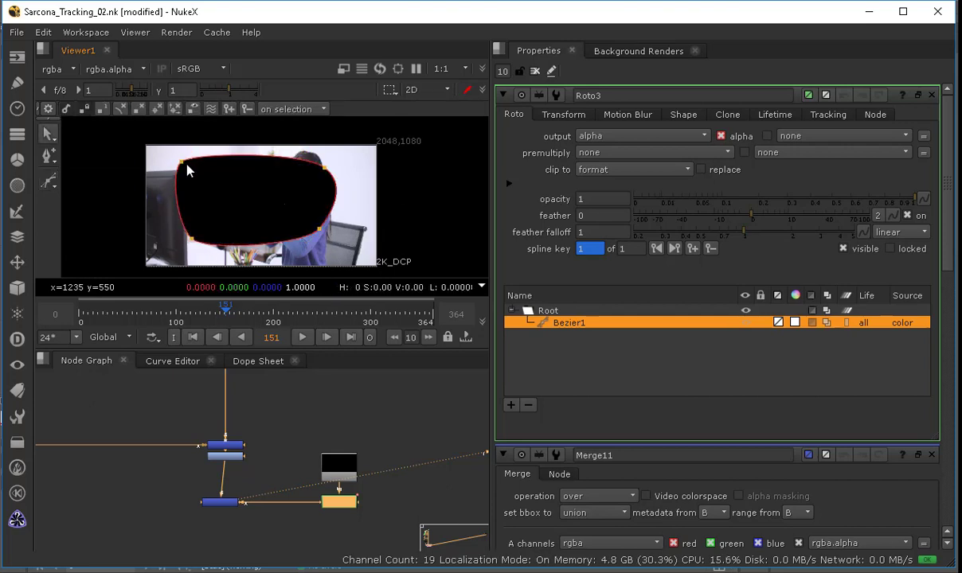
Step: Adjust the Bezier's corner tangents to round the shape and invert it
drag(182, 163, 199, 173)
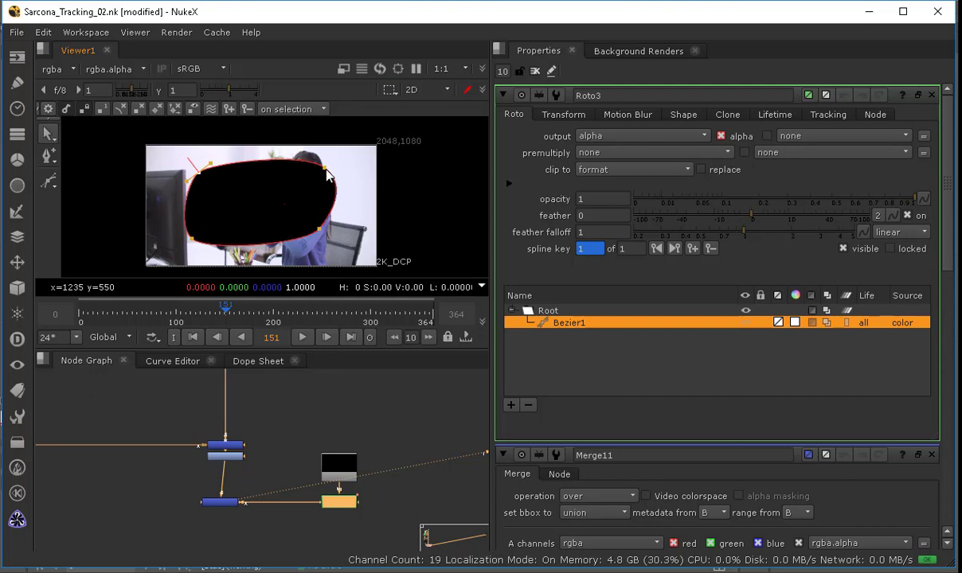
drag(326, 170, 315, 176)
drag(320, 230, 320, 234)
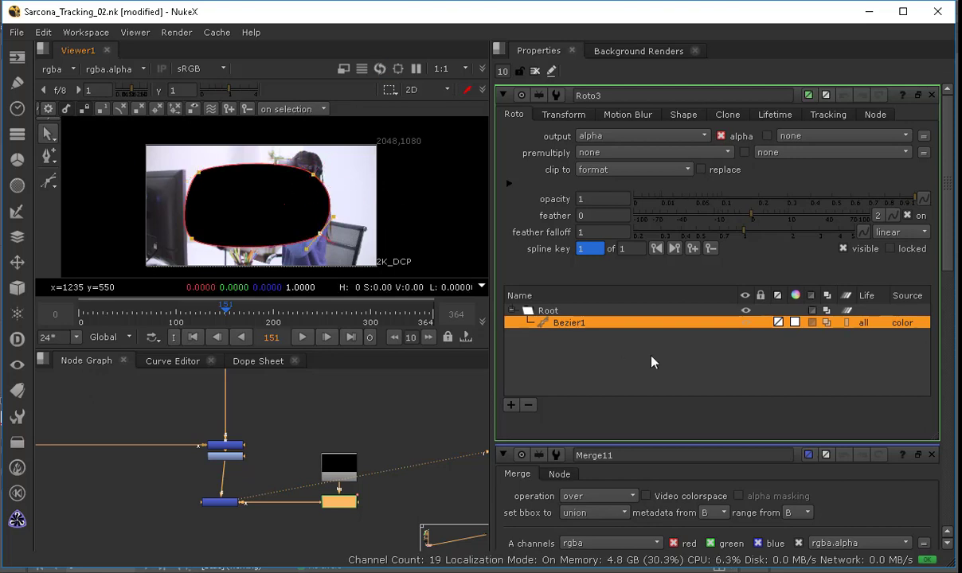
click(811, 322)
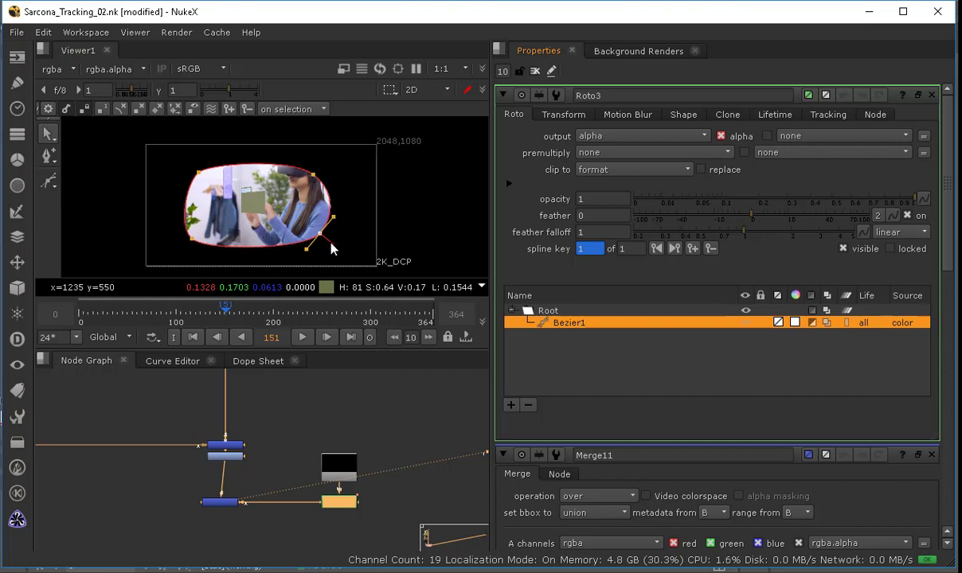
Step: Pull the shape's feather out beyond the frame edges to create a soft vignette
drag(331, 244, 378, 257)
click(315, 173)
drag(320, 164, 383, 137)
click(189, 169)
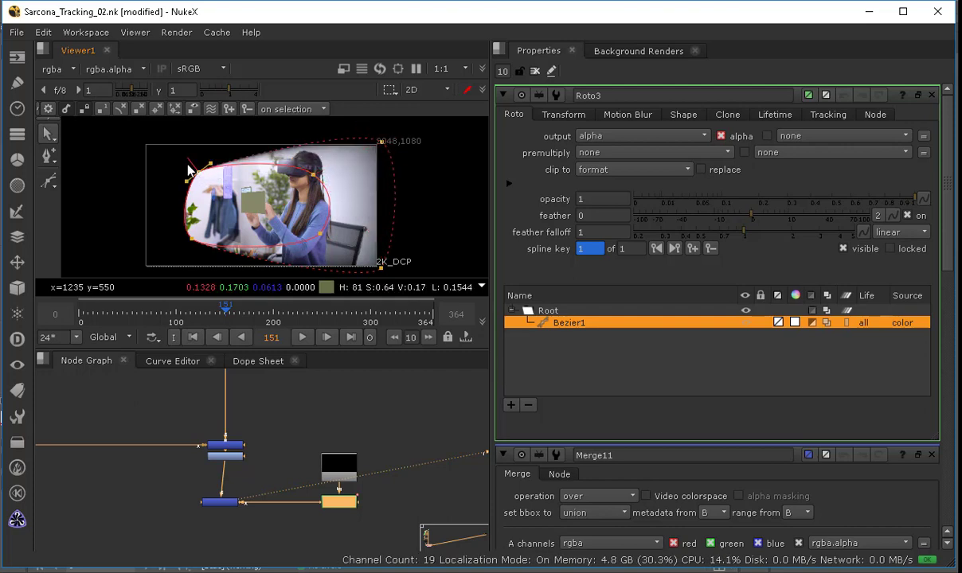
drag(178, 156, 134, 139)
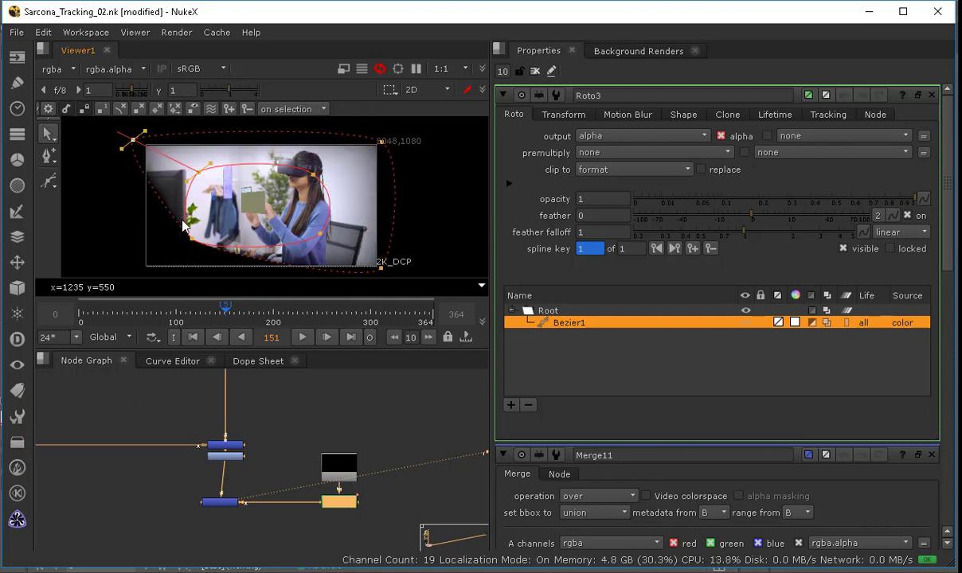
click(189, 246)
drag(156, 269, 198, 251)
drag(187, 248, 141, 272)
middle_drag(231, 225, 232, 204)
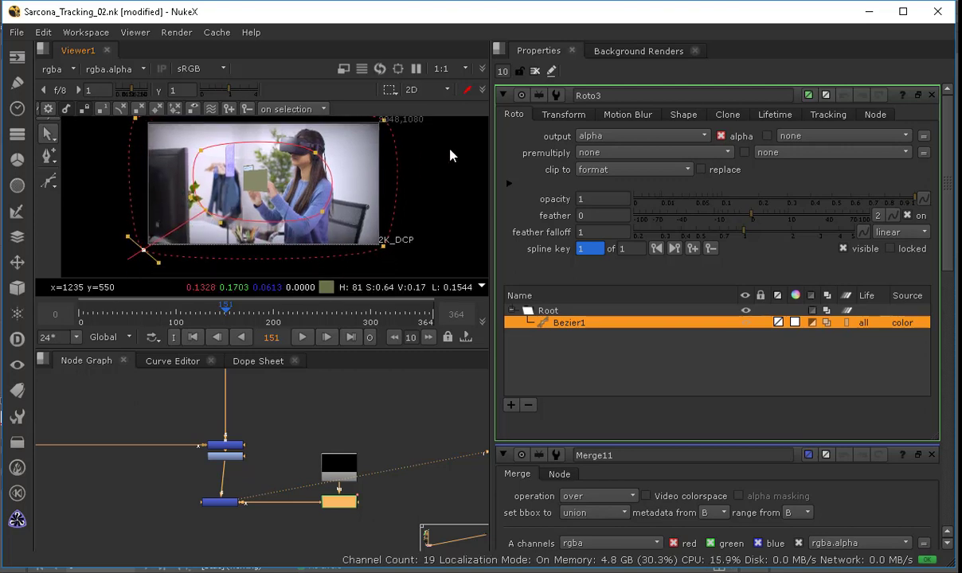
middle_drag(441, 151, 439, 163)
click(535, 71)
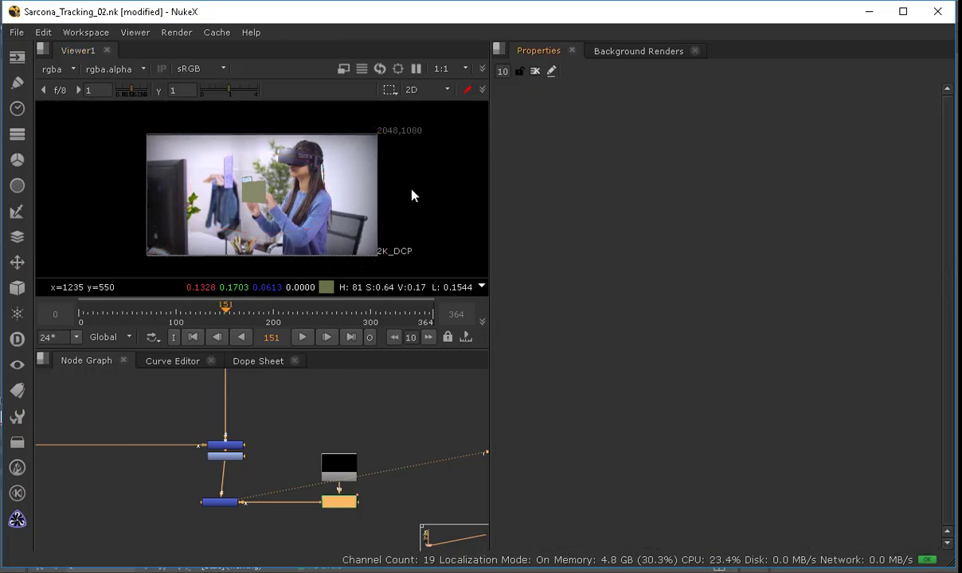
Step: Set the vignette Merge's mix to 0.68 so the roto vignette blends in more softly
scroll(290, 178, up, 3)
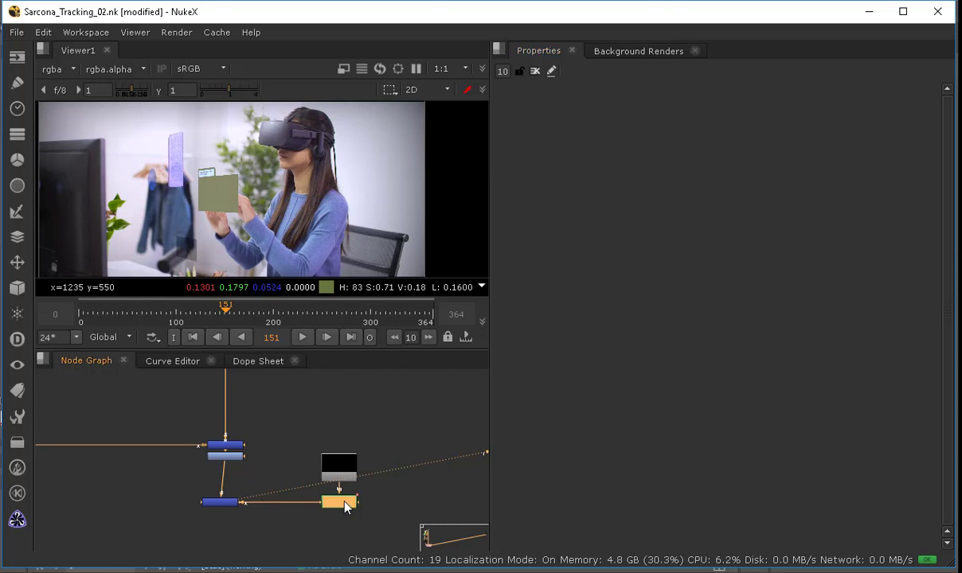
double_click(347, 504)
double_click(224, 507)
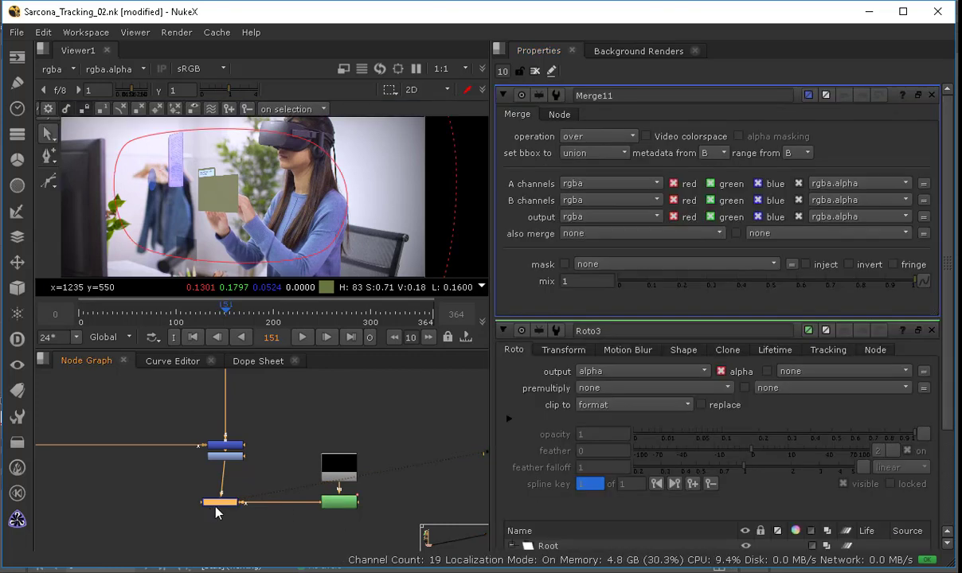
scroll(220, 511, up, 4)
drag(860, 279, 779, 280)
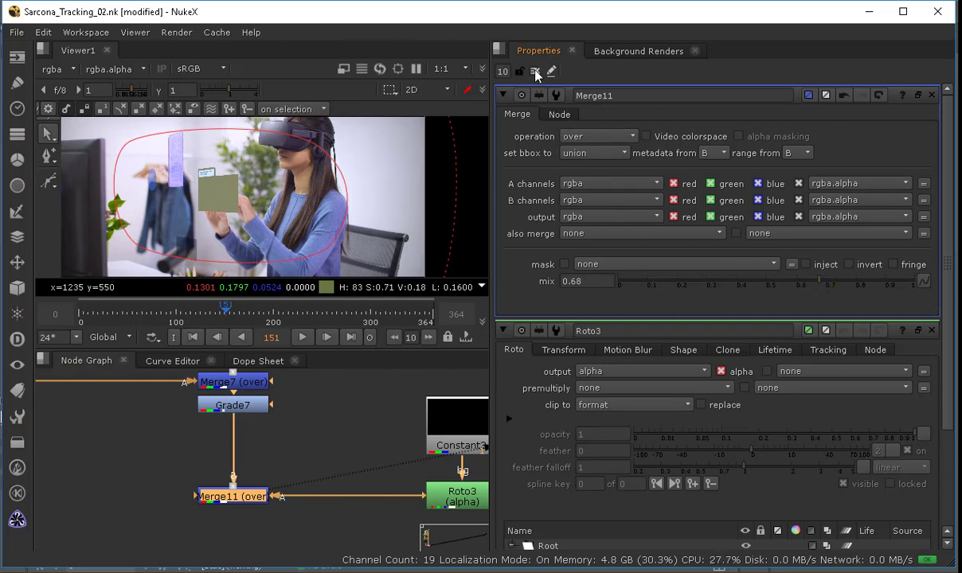
click(535, 70)
Step: Insert a Glow node between the Grade and the vignette Merge in the main comp branch
scroll(409, 175, down, 2)
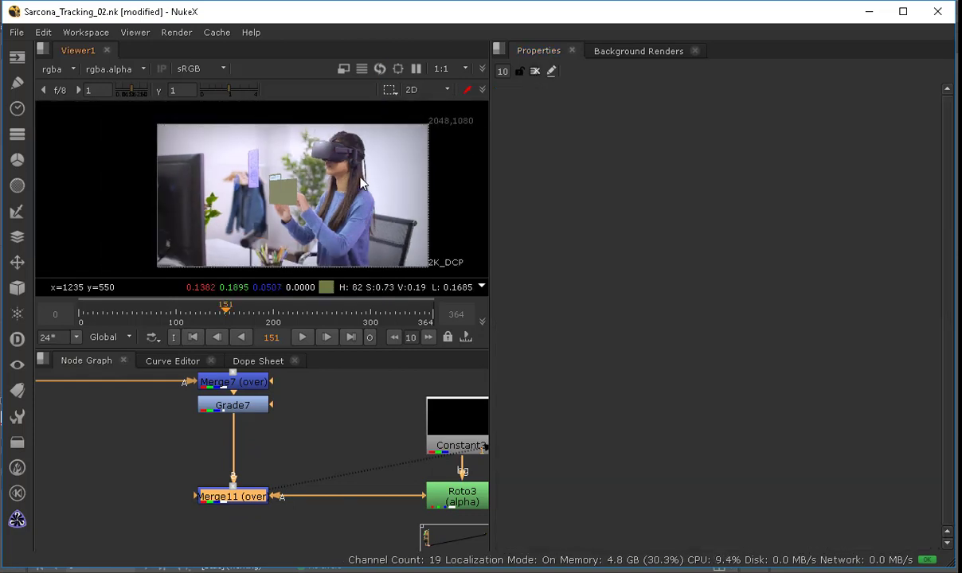
middle_drag(378, 218, 341, 207)
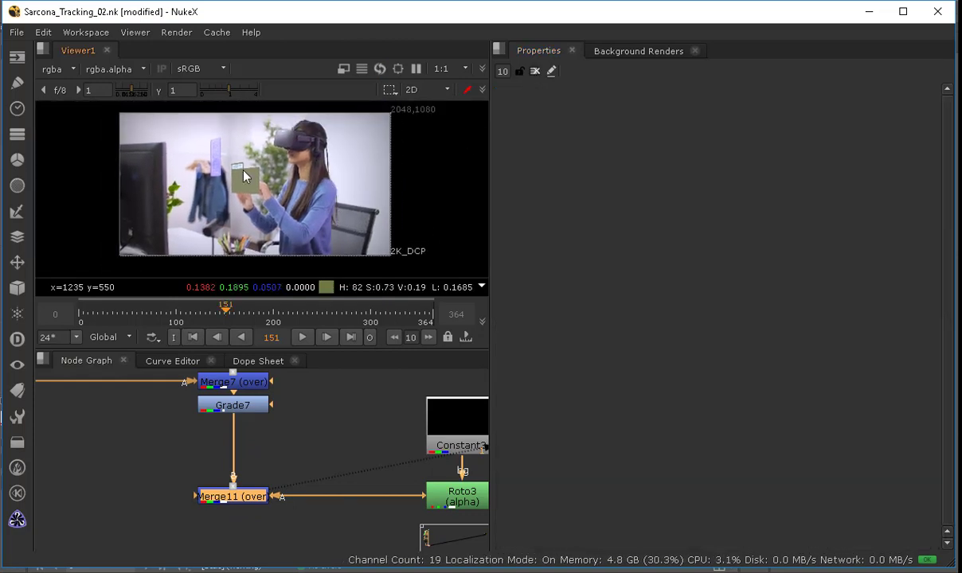
click(289, 443)
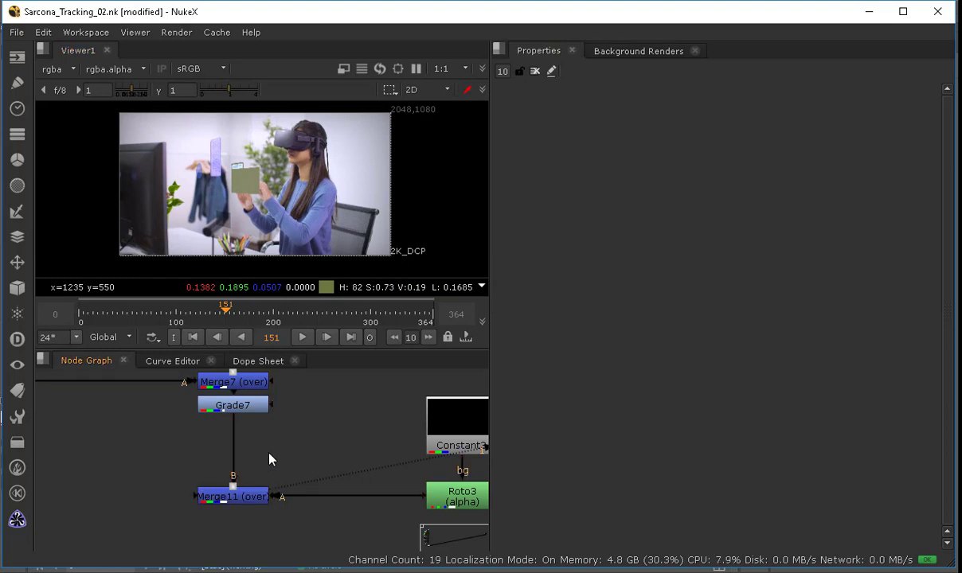
key(Tab)
text(glo)
key(Return)
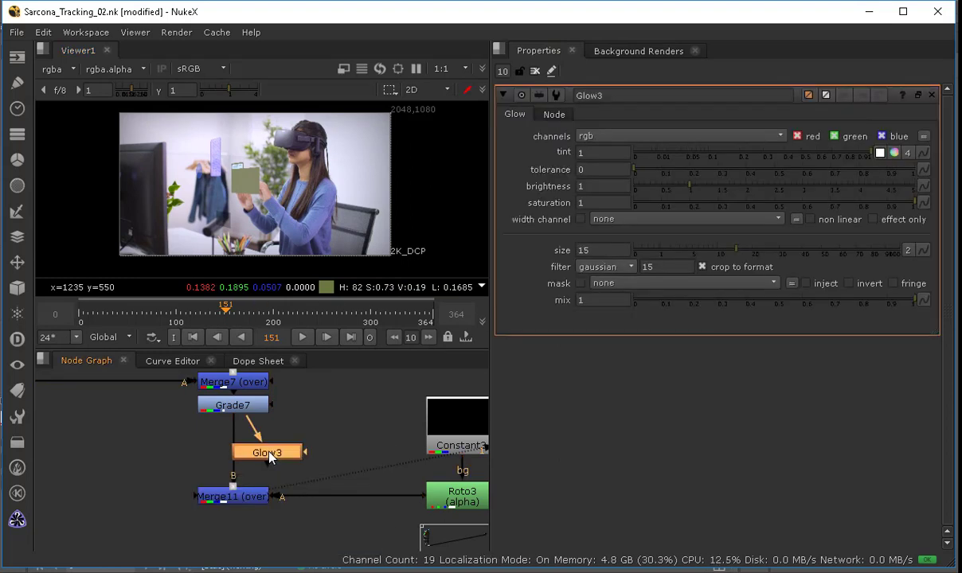
drag(255, 449, 234, 446)
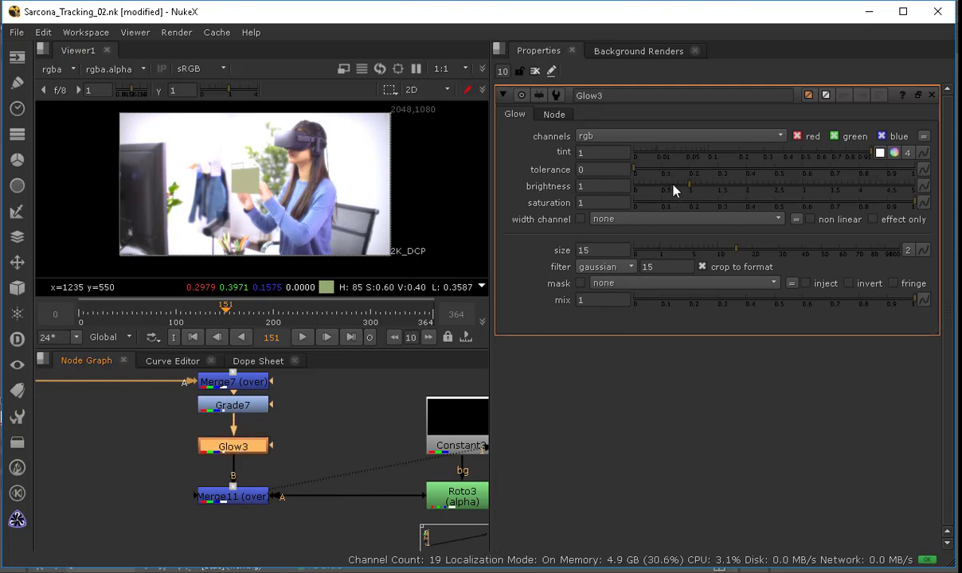
Step: Set the Glow's brightness to 0.34, size to 1.3 and tolerance to 0.315, previewing at frame 298
drag(673, 189, 653, 189)
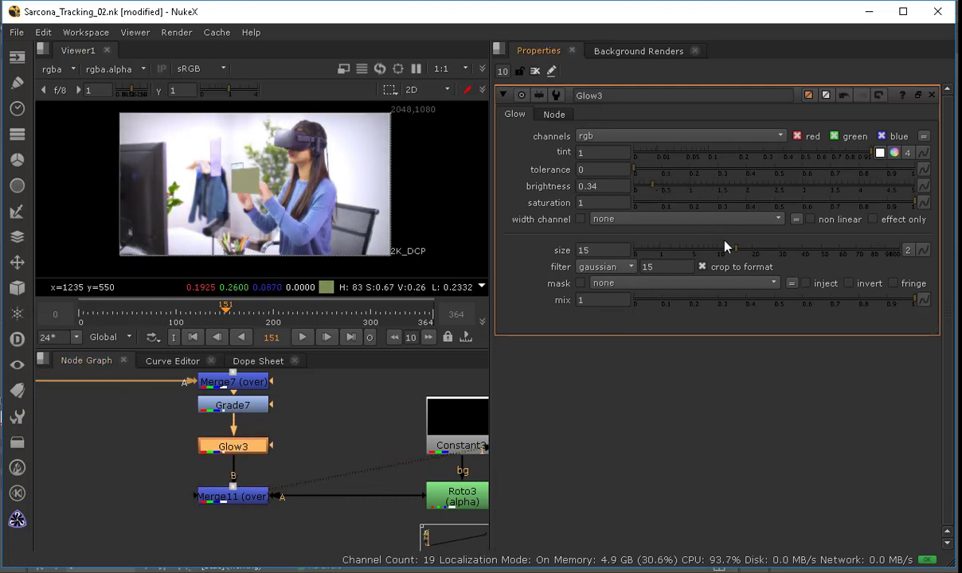
drag(725, 248, 662, 250)
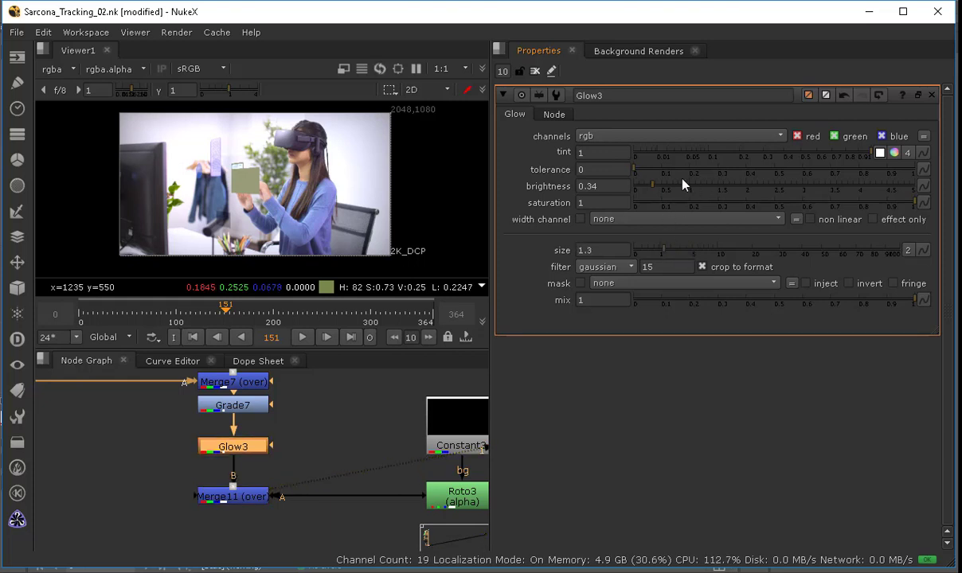
drag(679, 171, 724, 172)
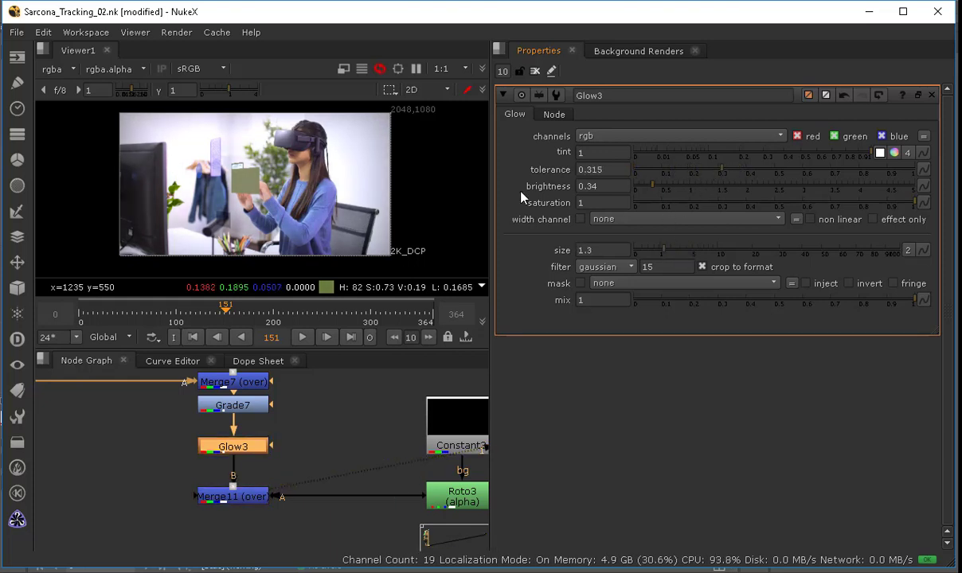
scroll(270, 213, down, 1)
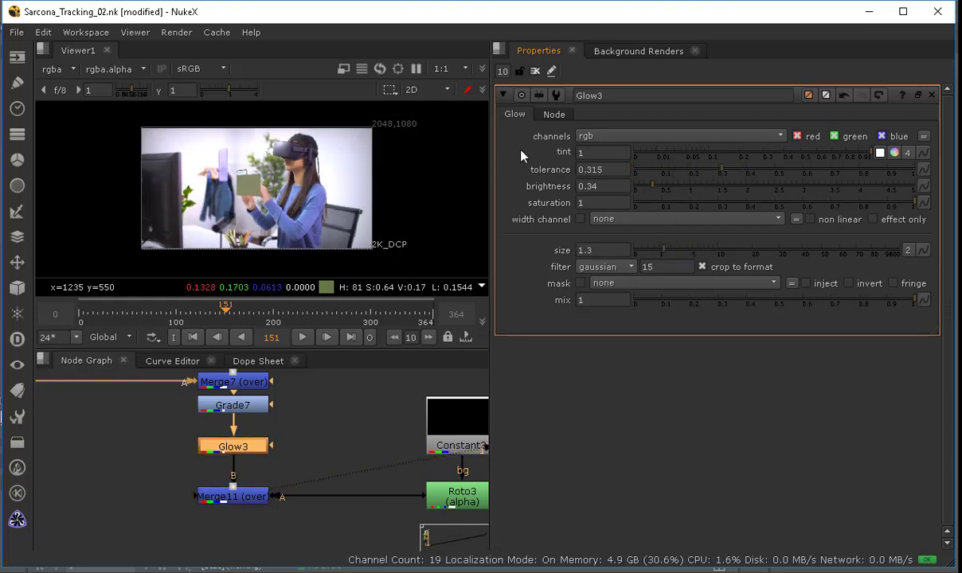
drag(256, 301, 371, 318)
click(535, 72)
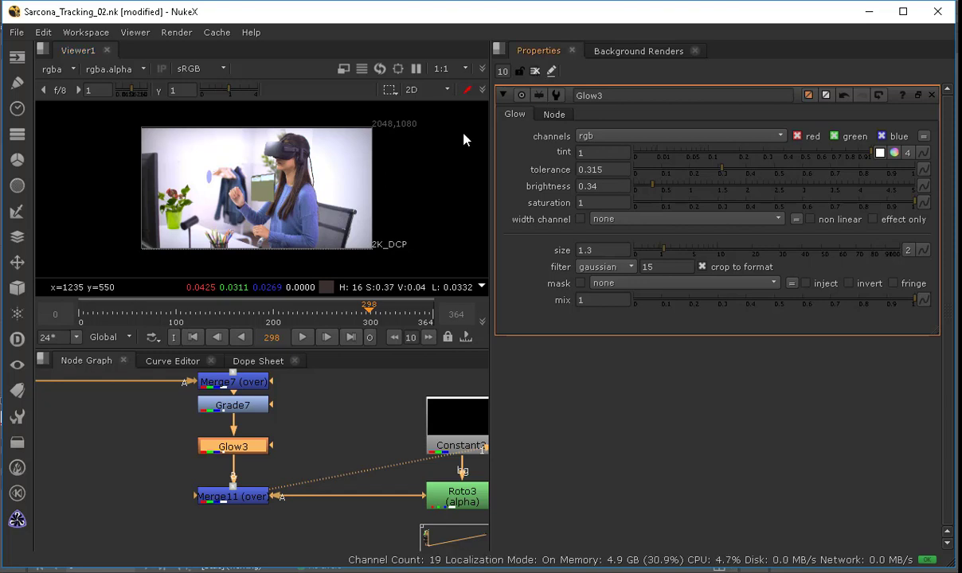
Step: Reposition the Glow and vignette Merge nodes to tidy the node graph layout
middle_drag(255, 432, 257, 396)
key(space)
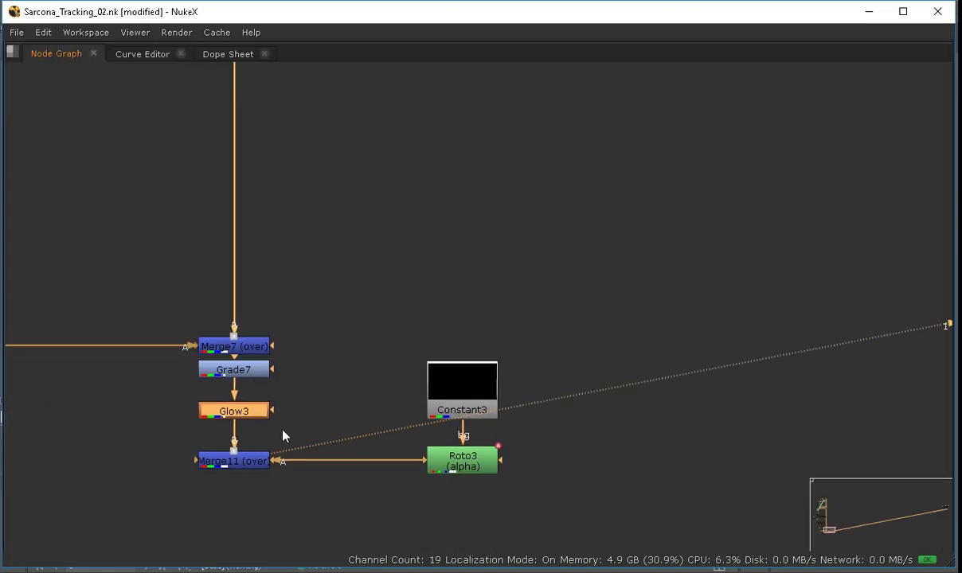
scroll(545, 279, down, 9)
middle_drag(297, 432, 388, 371)
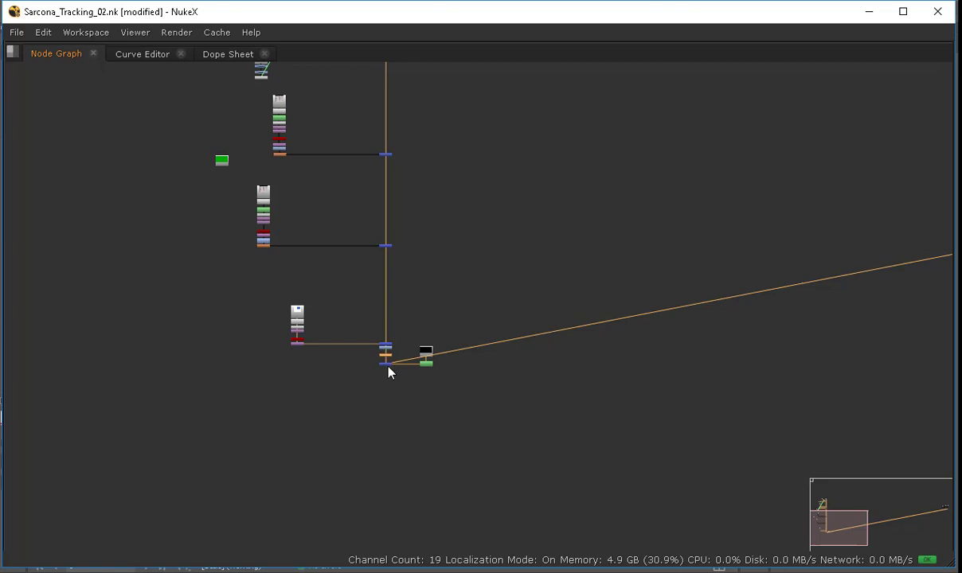
scroll(388, 372, up, 6)
click(386, 370)
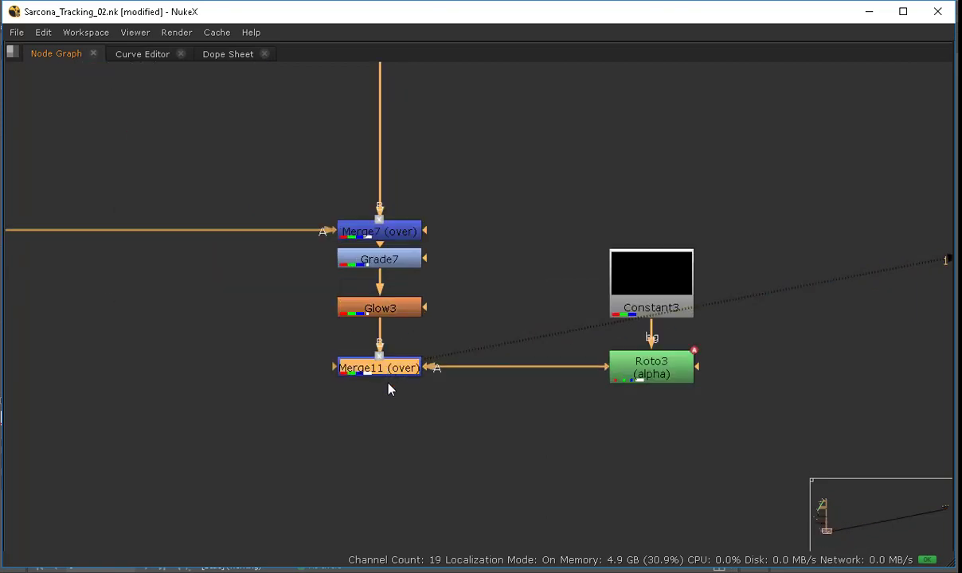
drag(388, 373, 388, 379)
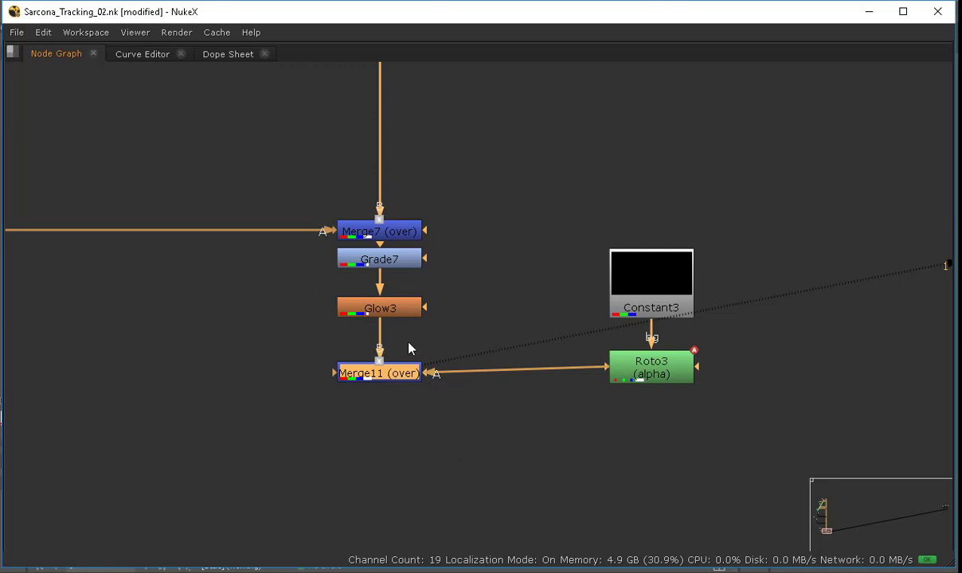
click(437, 257)
key(space)
key(space)
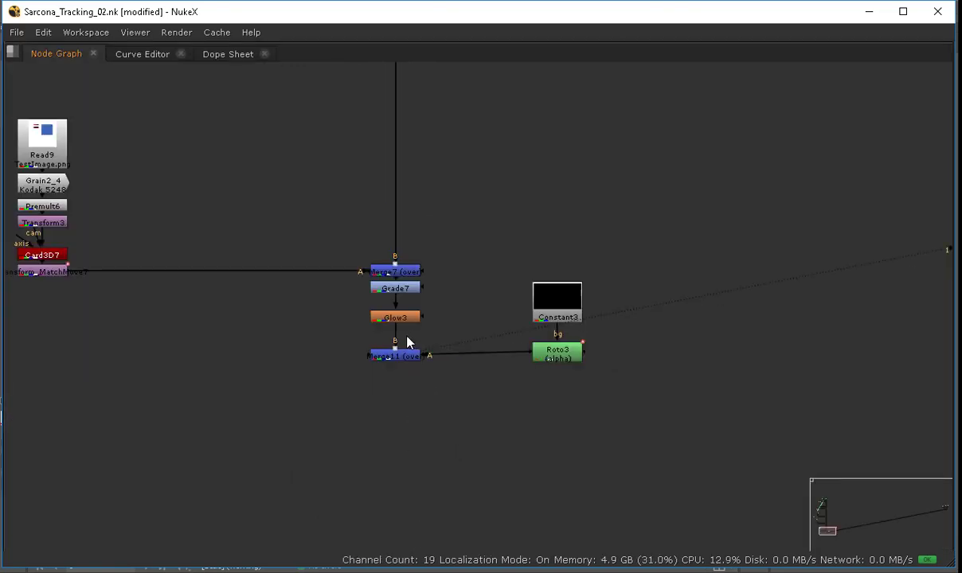
scroll(407, 342, down, 8)
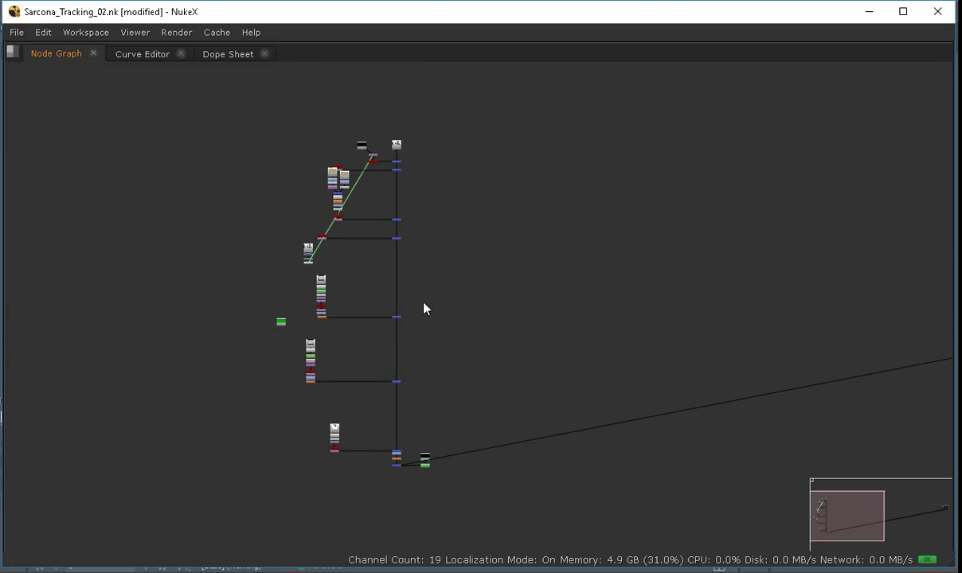
key(space)
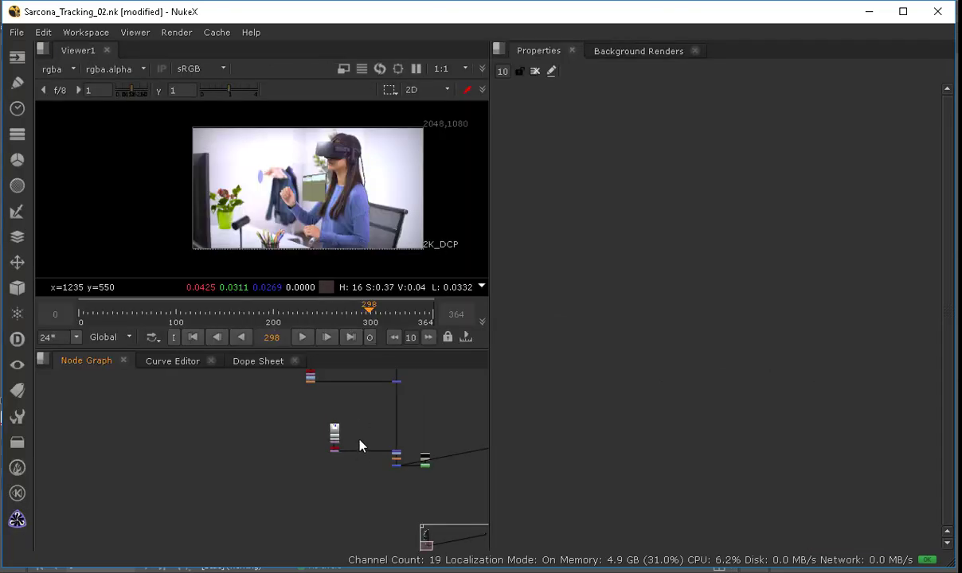
mouse_move(355, 393)
middle_down()
mouse_move(320, 506)
mouse_move(327, 518)
mouse_move(325, 489)
middle_up()
scroll(324, 488, up, 9)
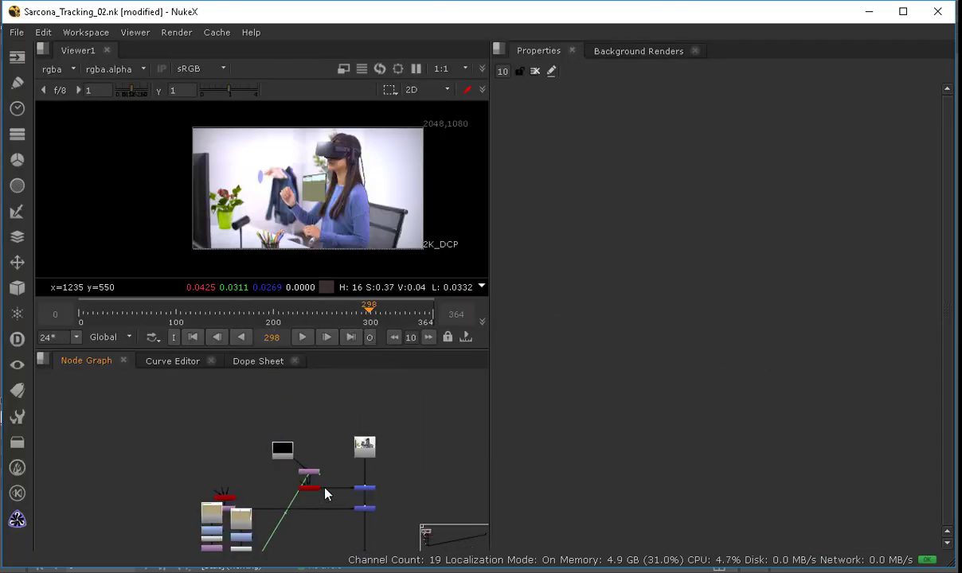
scroll(325, 495, up, 2)
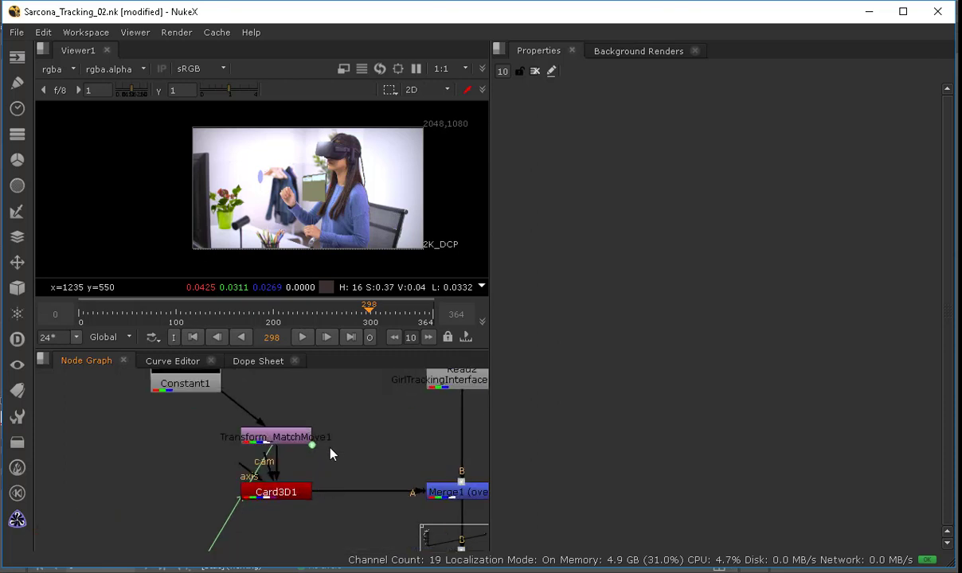
double_click(286, 440)
key(1)
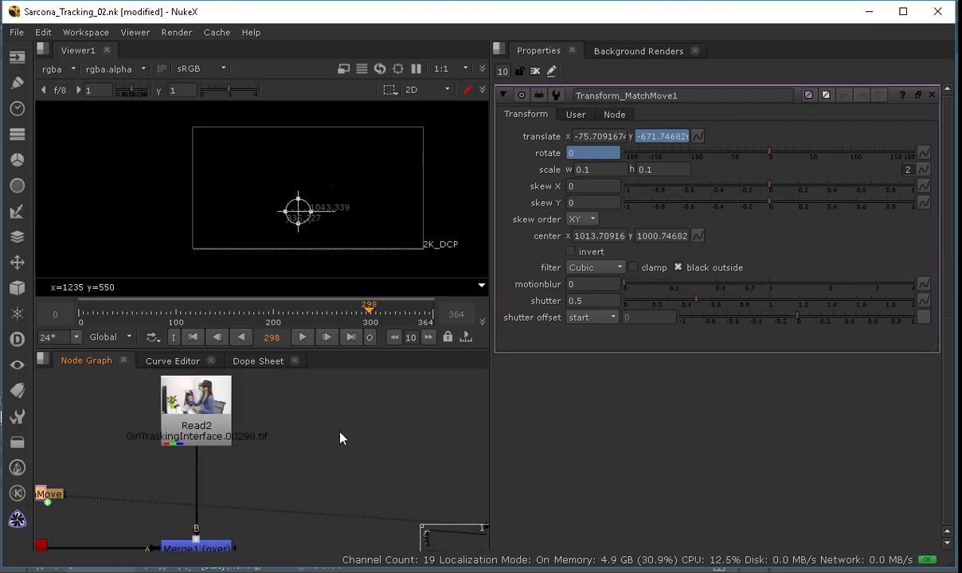
key(ctrl+v)
drag(216, 393, 213, 400)
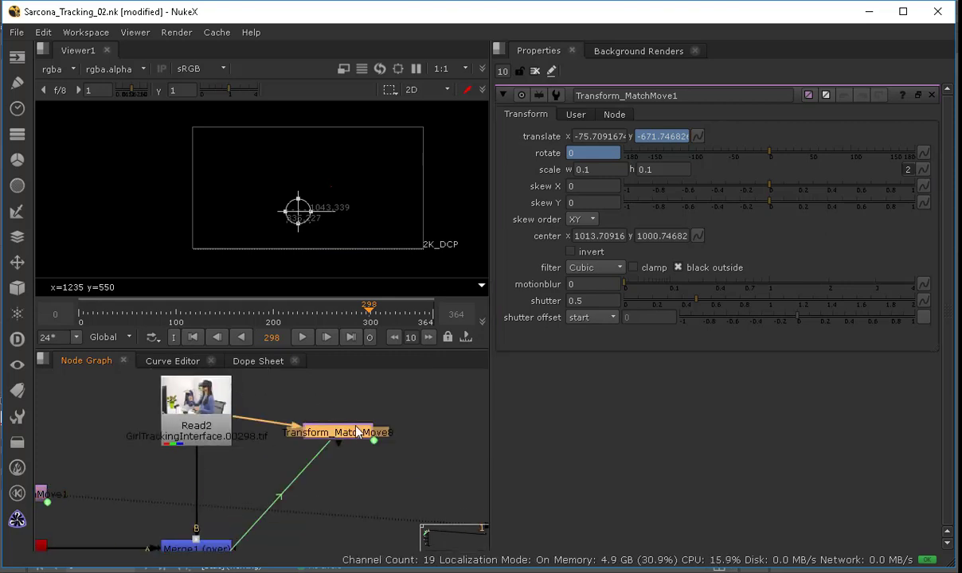
drag(342, 432, 365, 432)
key(1)
double_click(364, 432)
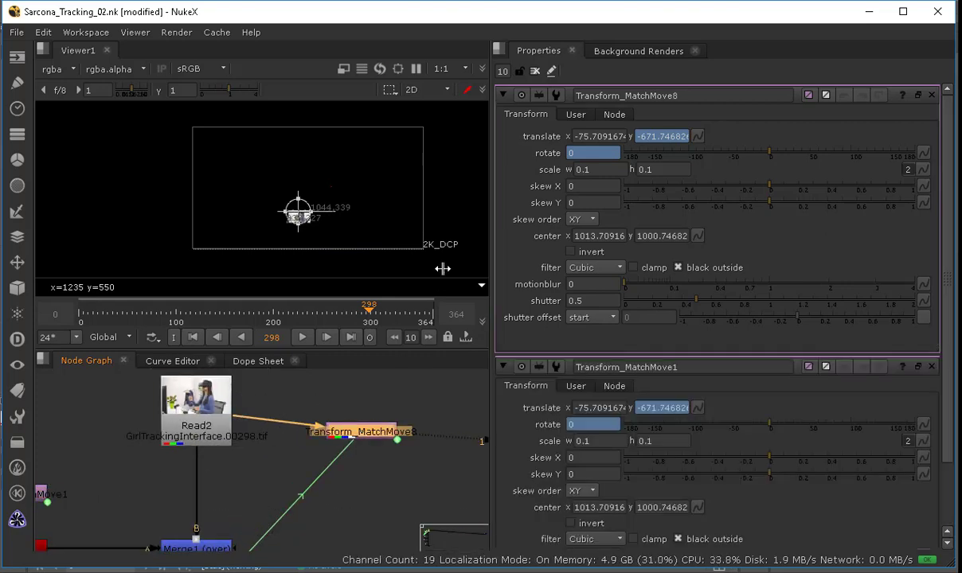
click(931, 367)
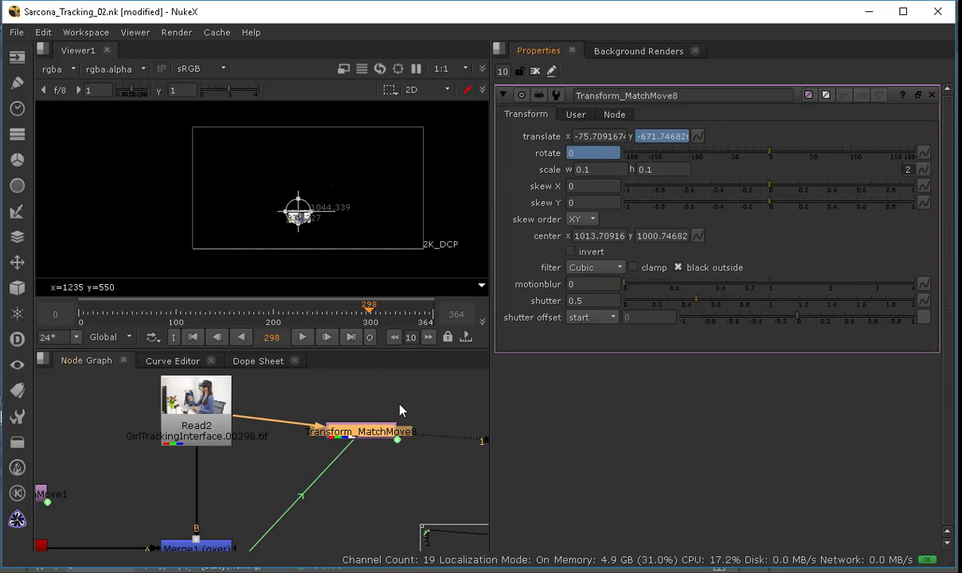
key(Delete)
Step: Navigate the node graph to the first tracking setup and open the Tracker node to review its tracks
middle_drag(162, 454, 430, 454)
middle_drag(305, 454, 148, 539)
scroll(301, 460, down, 5)
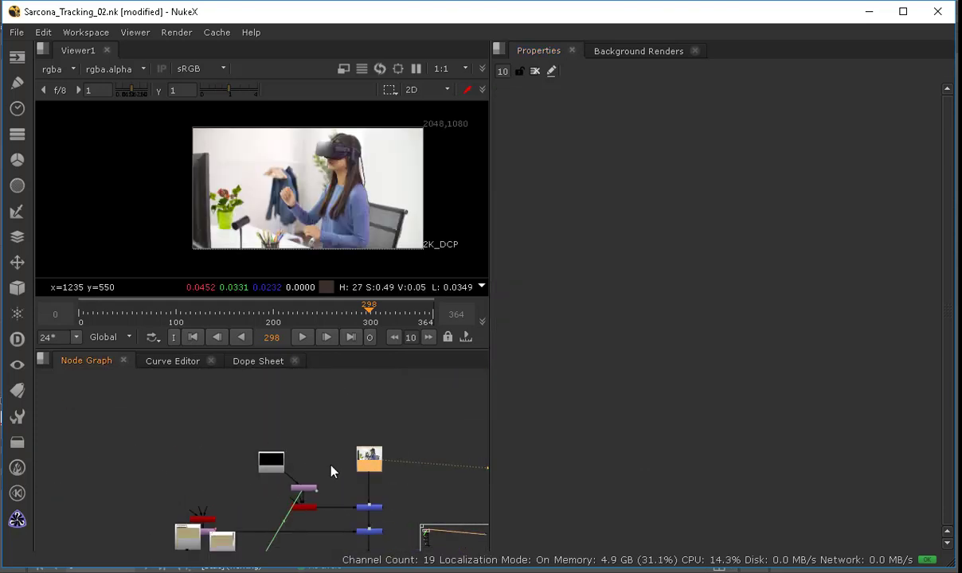
scroll(227, 463, up, 5)
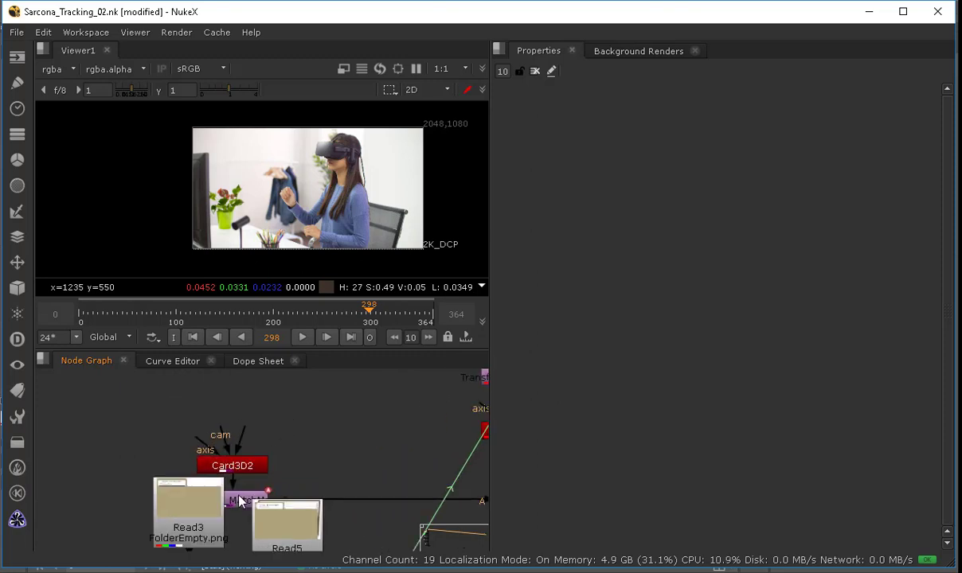
ctrl+drag(239, 495, 247, 422)
middle_drag(485, 424, 271, 442)
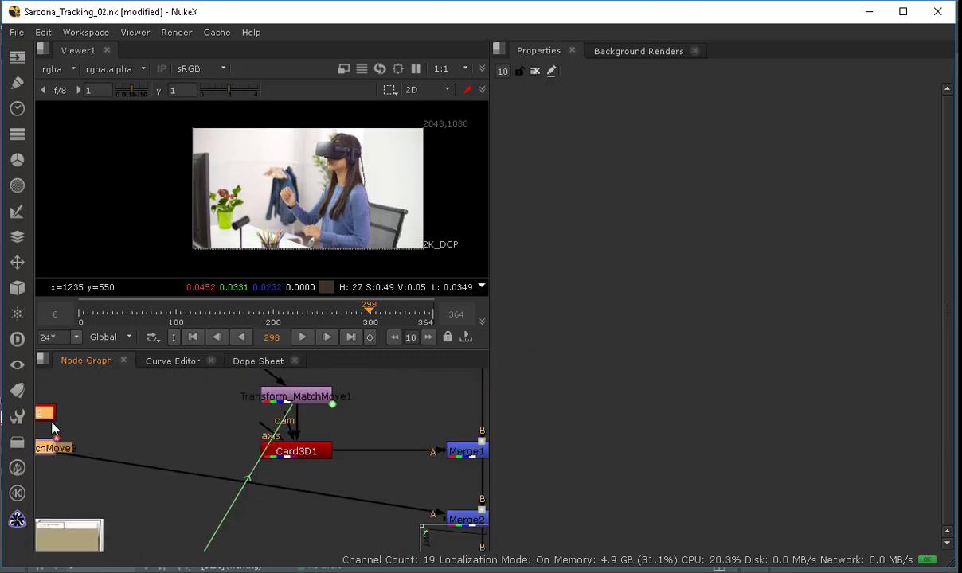
middle_drag(480, 453, 145, 557)
middle_drag(322, 456, 17, 437)
scroll(196, 462, down, 5)
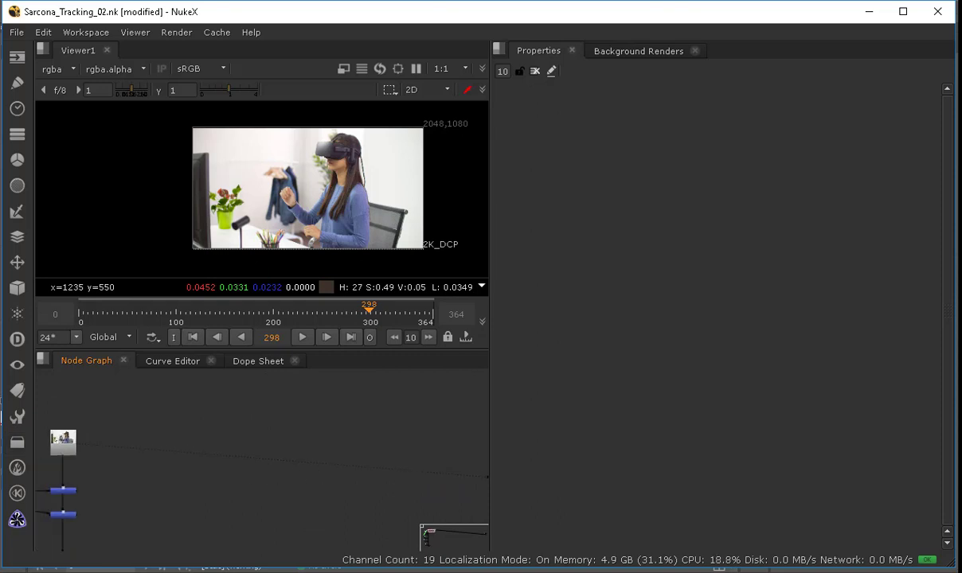
middle_drag(473, 475, 139, 455)
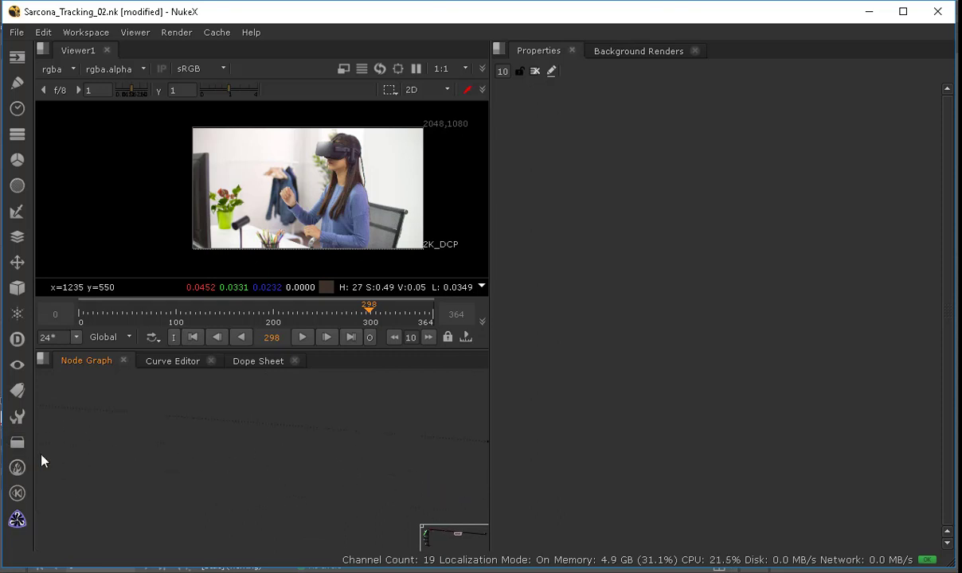
click(482, 533)
middle_drag(446, 532, 333, 447)
scroll(196, 481, up, 4)
key(f)
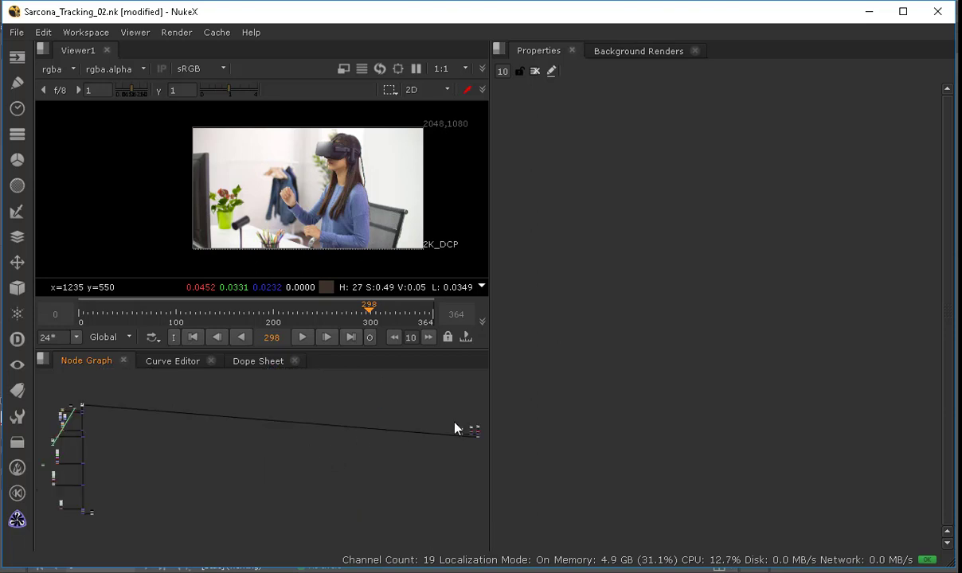
scroll(446, 446, up, 5)
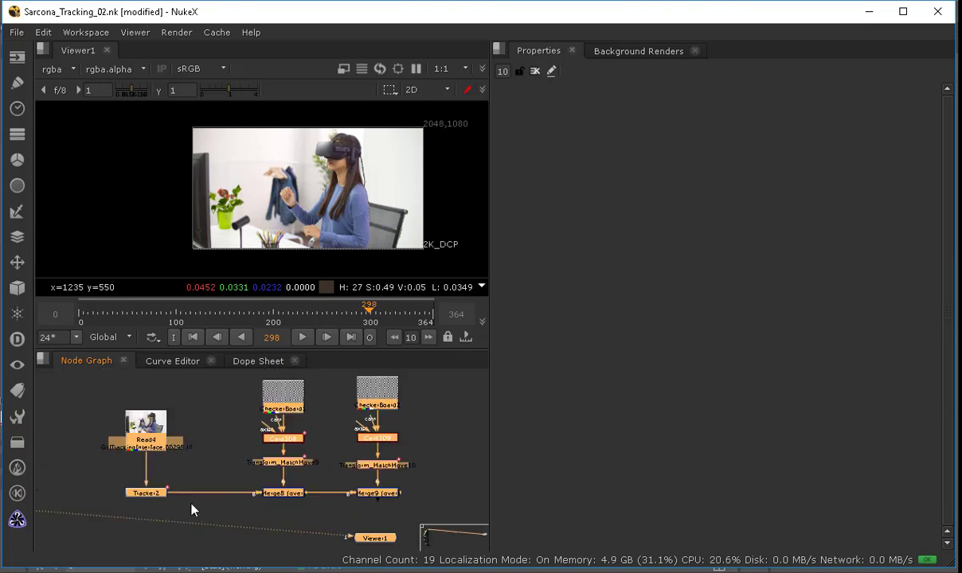
double_click(141, 495)
middle_drag(81, 459, 457, 435)
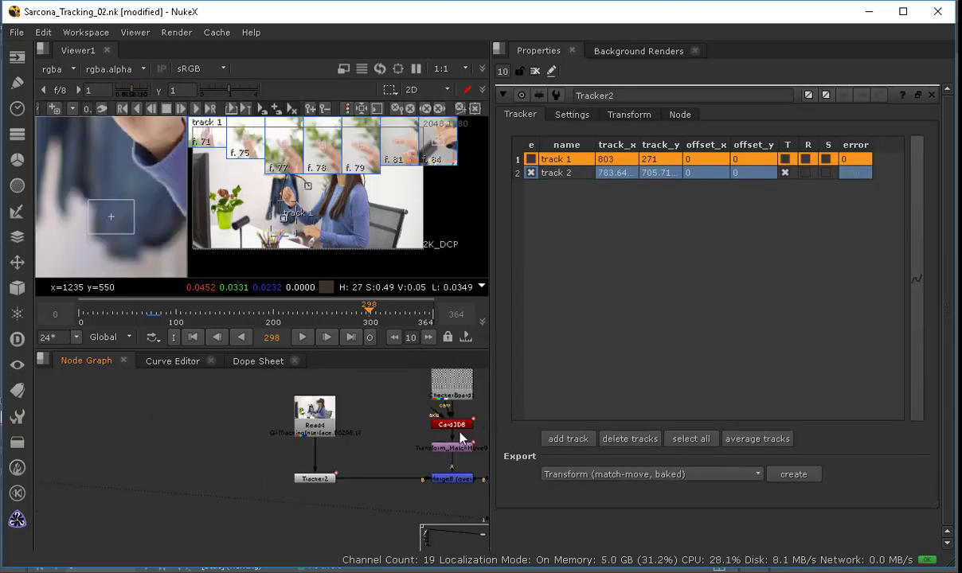
middle_drag(88, 452, 492, 427)
middle_drag(157, 449, 336, 518)
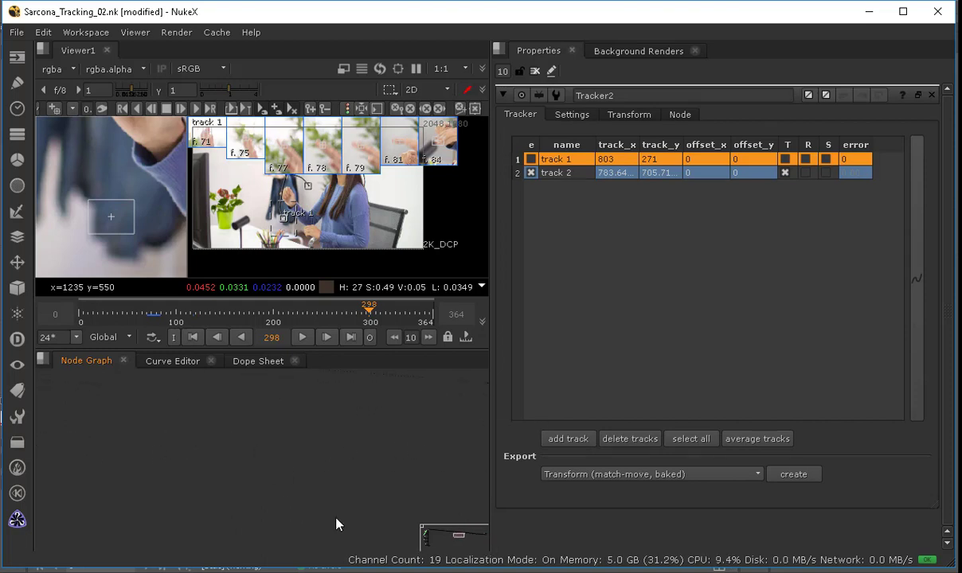
Step: Pan and zoom around the node graph to review the tracking branches and their card setups
click(423, 532)
middle_drag(233, 452, 307, 438)
key(space)
scroll(360, 365, up, 7)
middle_drag(356, 350, 526, 188)
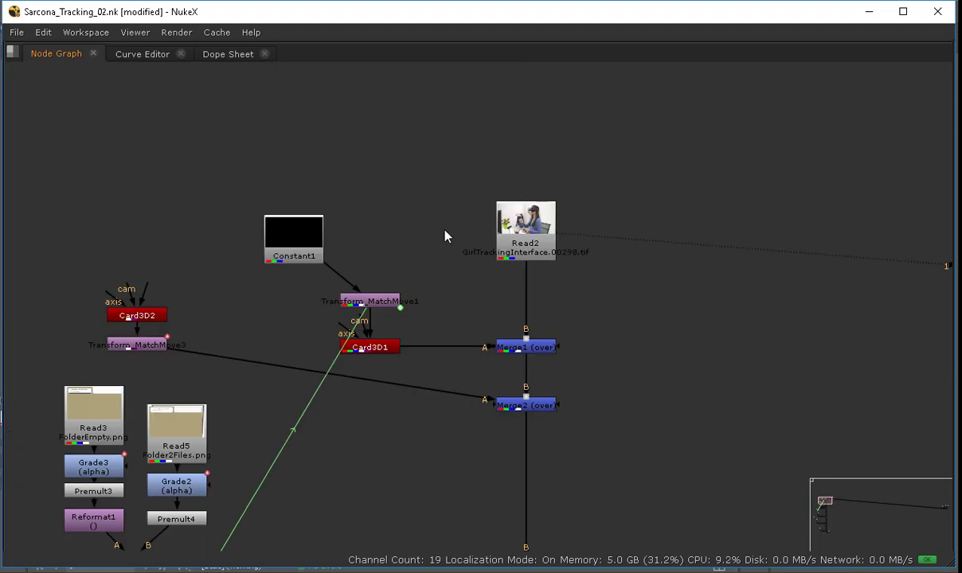
scroll(443, 233, up, 1)
middle_drag(175, 392, 407, 166)
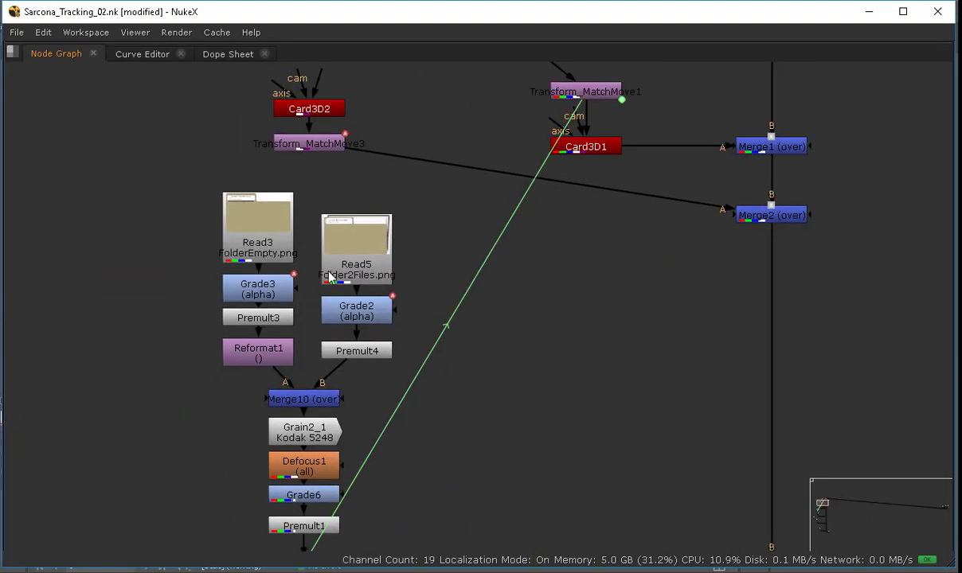
middle_drag(407, 542, 386, 182)
scroll(390, 263, down, 2)
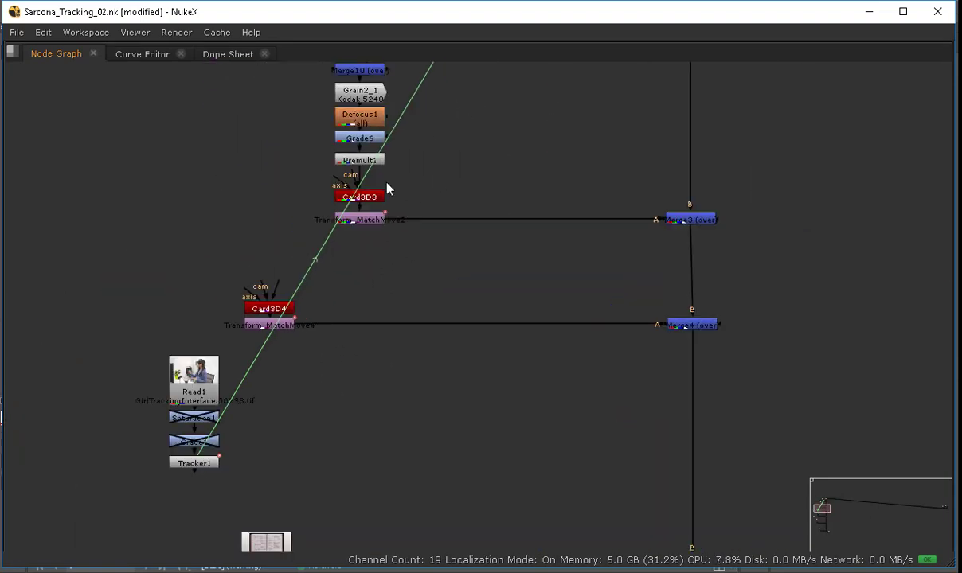
middle_drag(196, 473, 271, 313)
scroll(272, 313, up, 2)
scroll(271, 320, up, 2)
drag(343, 337, 194, 67)
scroll(292, 183, down, 6)
drag(279, 172, 617, 142)
key(space)
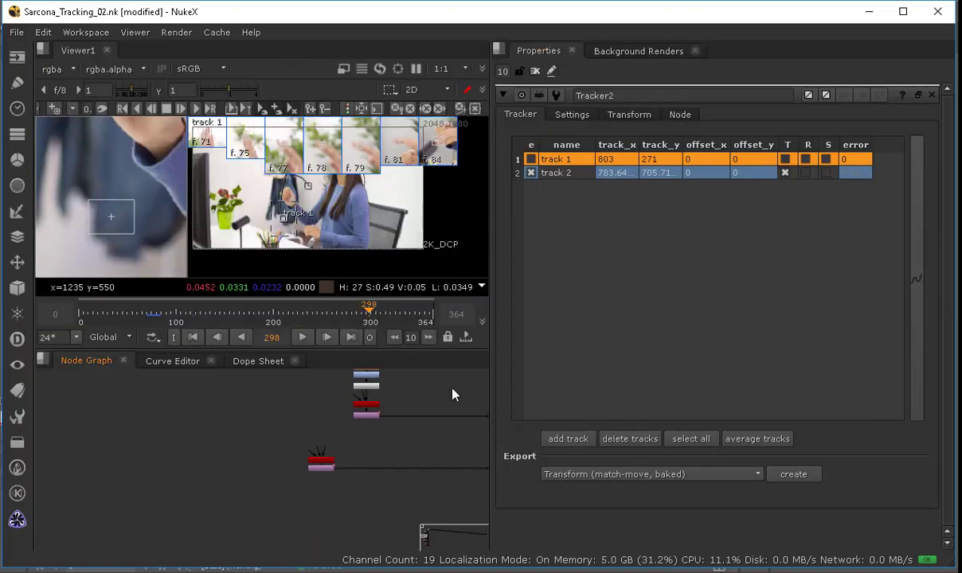
Step: Locate the Tracker1 node under the first footage Read and open its properties and export options
middle_drag(390, 436, 317, 521)
middle_drag(381, 412, 478, 182)
click(536, 72)
scroll(364, 477, up, 5)
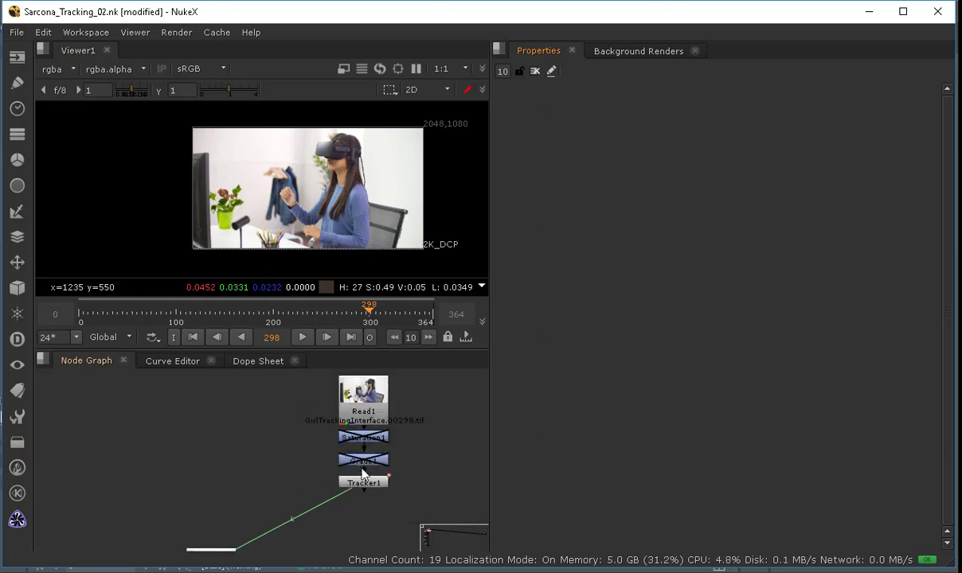
click(365, 492)
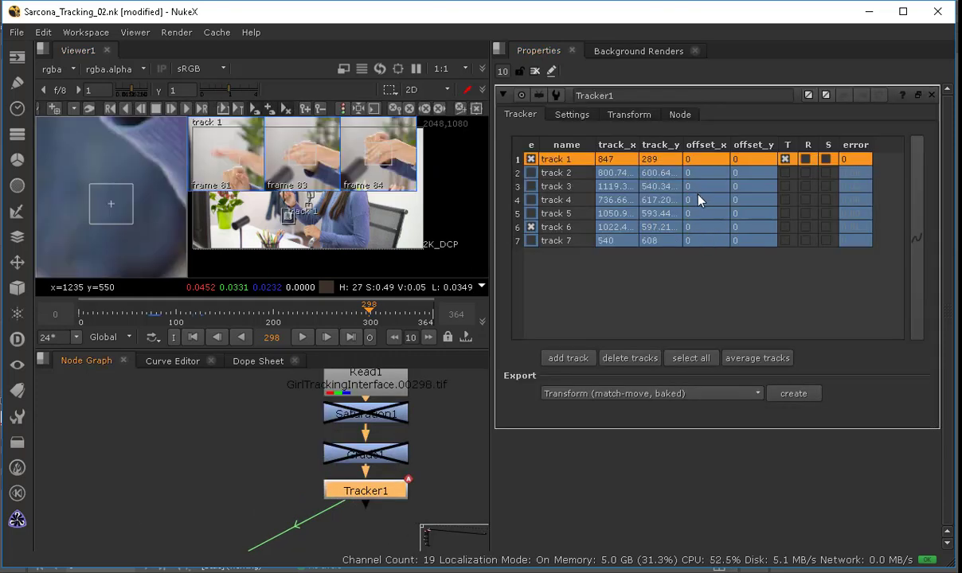
click(661, 395)
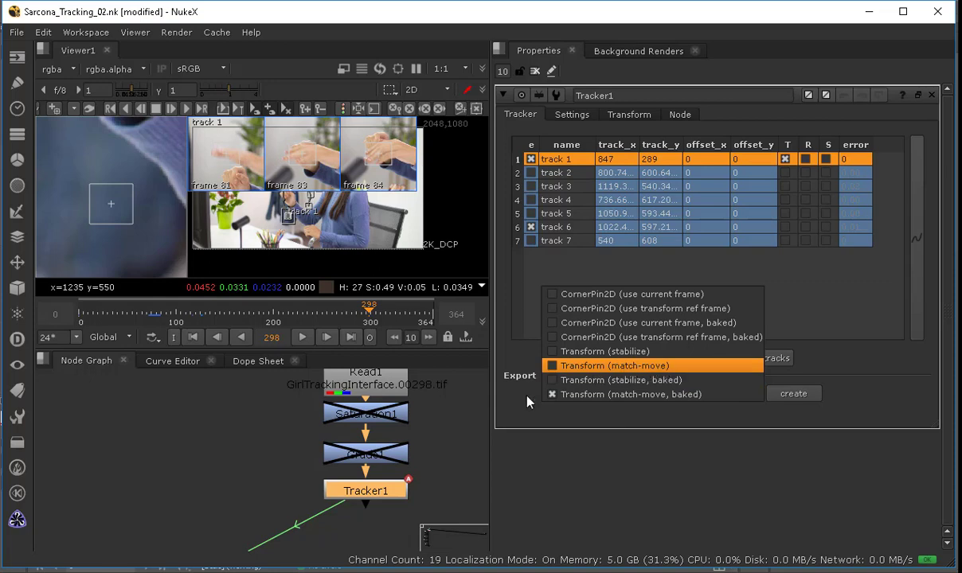
click(432, 499)
click(447, 471)
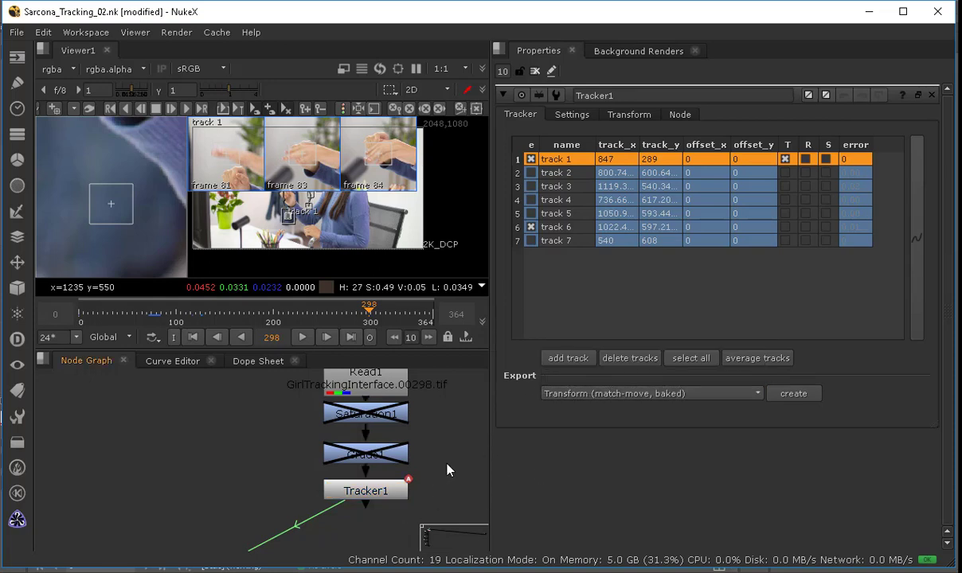
click(535, 71)
middle_drag(269, 432, 161, 440)
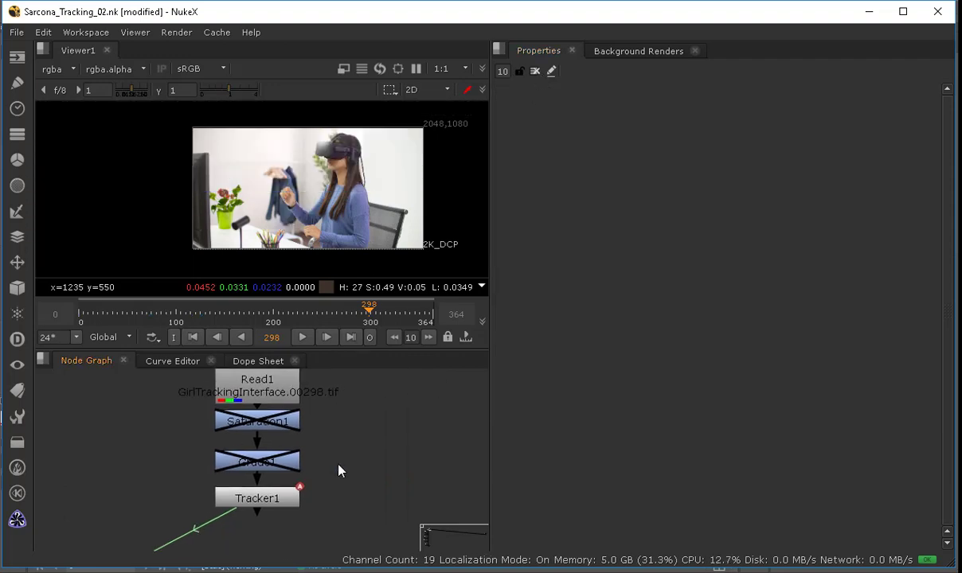
middle_drag(334, 465, 264, 439)
double_click(211, 476)
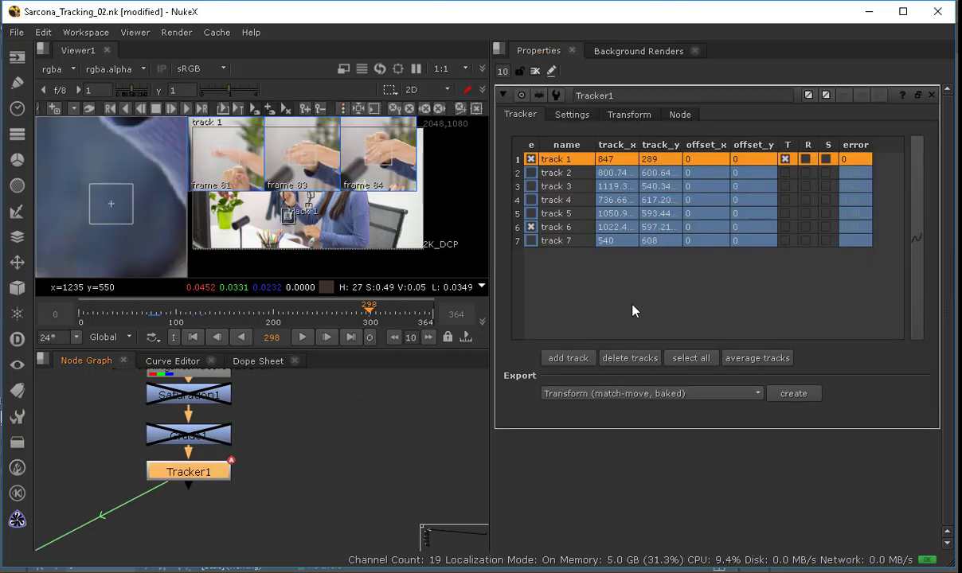
Step: Select track 1 in Tracker1 and create a Transform (match-move, baked) export
click(537, 230)
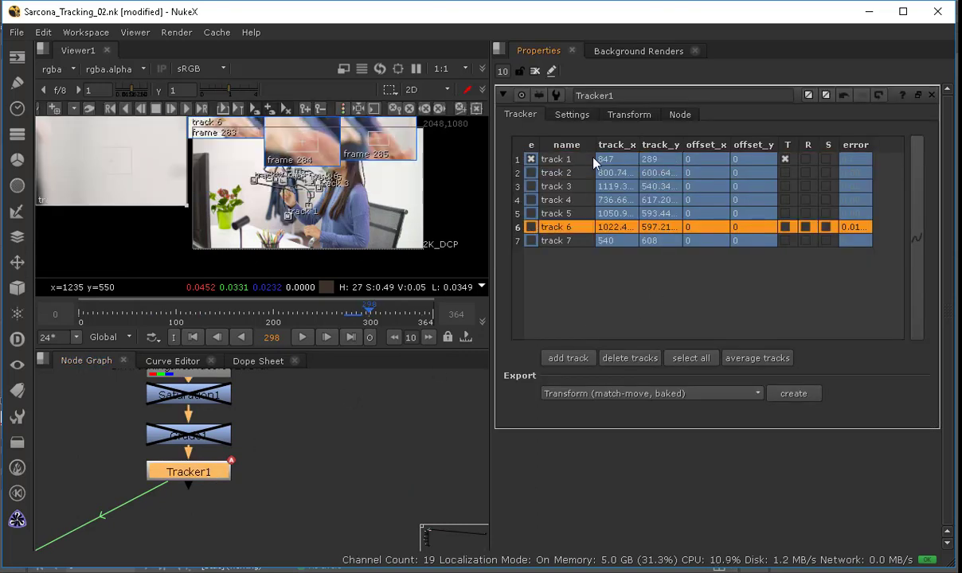
click(557, 159)
click(642, 394)
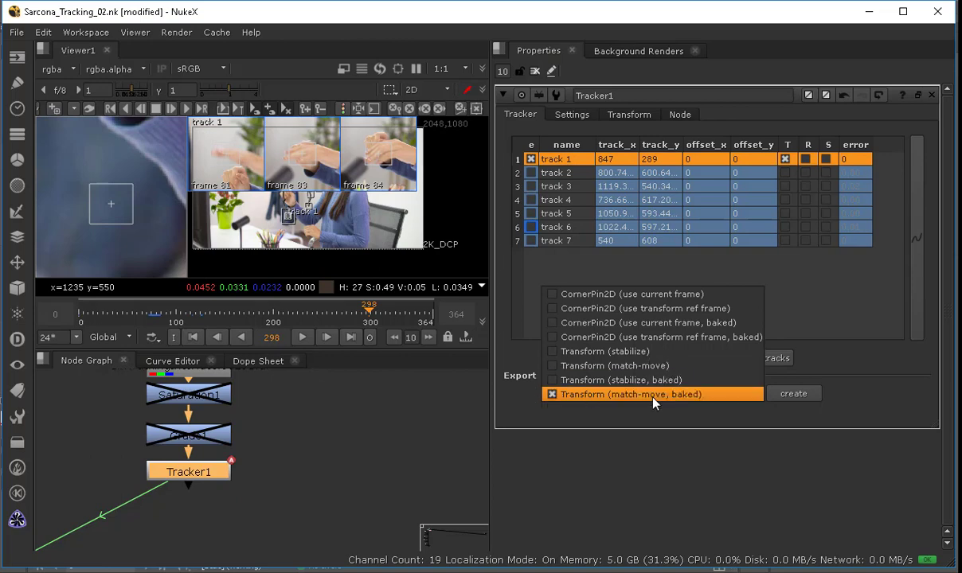
click(649, 394)
click(793, 394)
Step: Delete the old Transform_MatchMove1 node between the Constant and Card3D1
middle_drag(179, 510, 456, 336)
scroll(315, 428, down, 3)
middle_drag(198, 489, 263, 461)
click(233, 466)
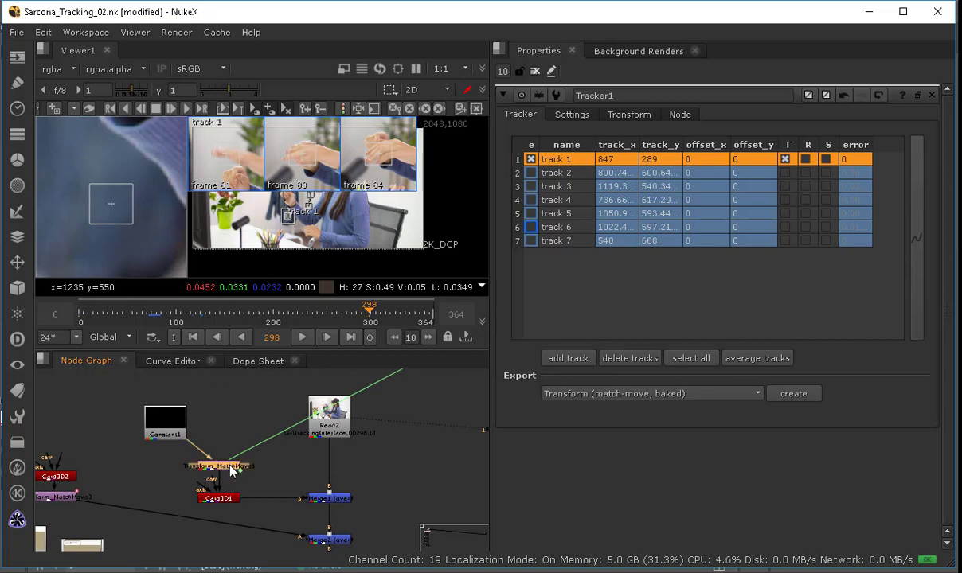
key(Delete)
Step: Select Tracker1 and view its output in the viewer
middle_drag(453, 396, 332, 445)
drag(405, 412, 85, 508)
middle_drag(339, 430, 294, 503)
scroll(294, 503, up, 3)
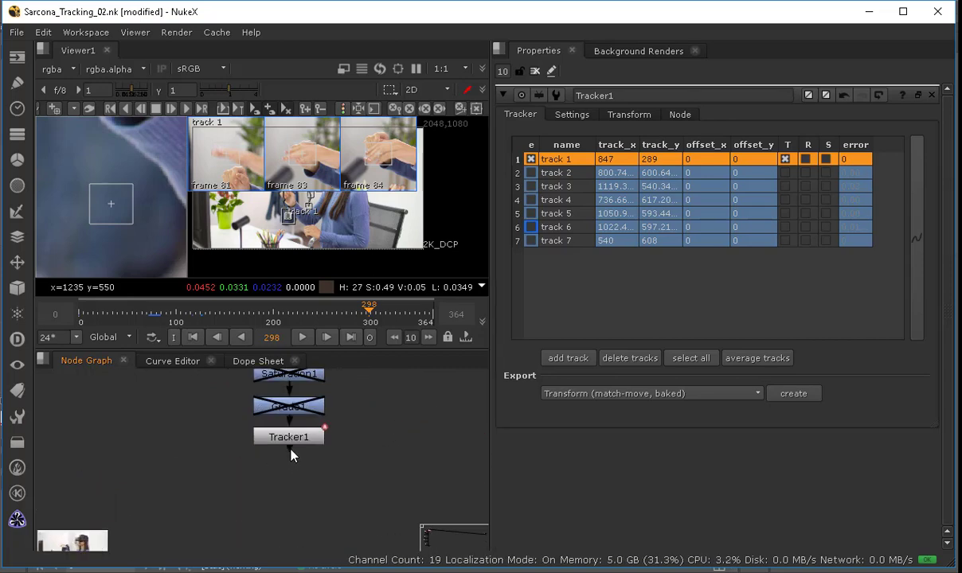
click(294, 439)
key(1)
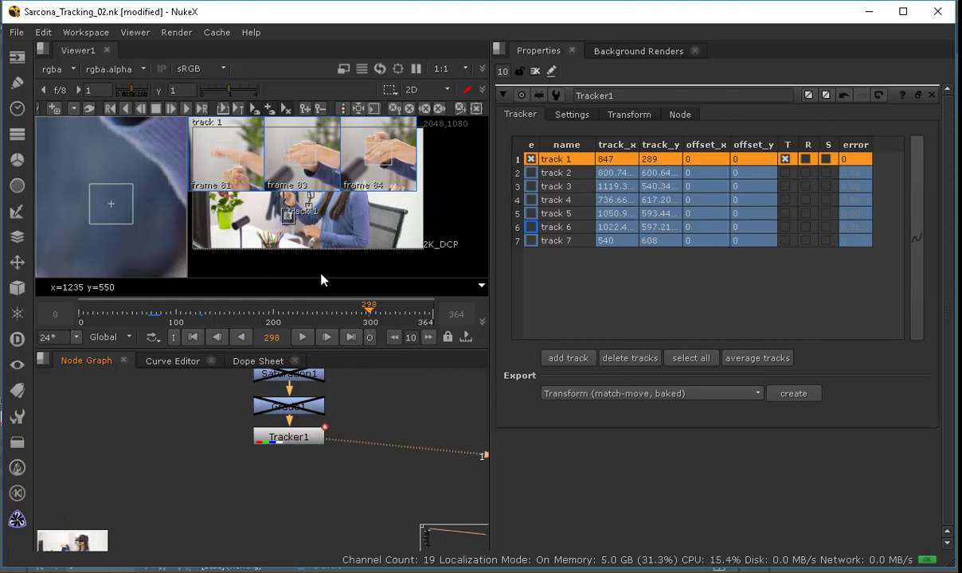
click(533, 70)
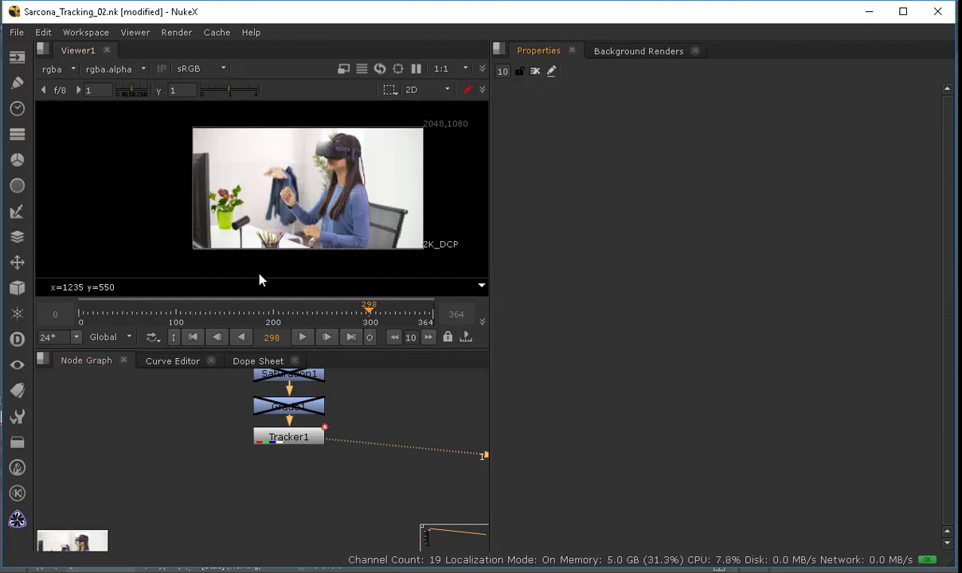
Step: Scrub to around frame 153 and inspect tracks 3 and 4 of Tracker1 in the zoomed viewer
click(290, 309)
drag(292, 310, 229, 317)
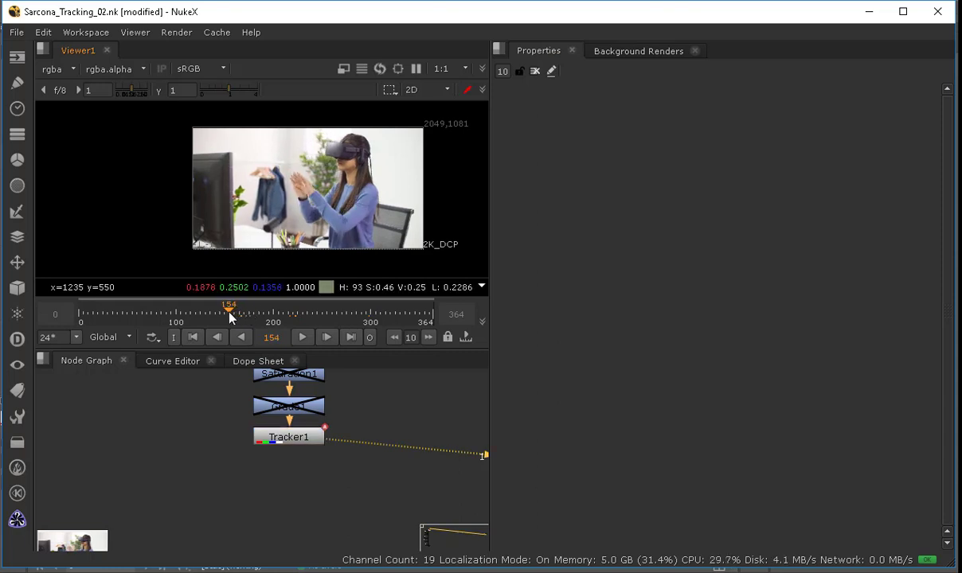
click(241, 337)
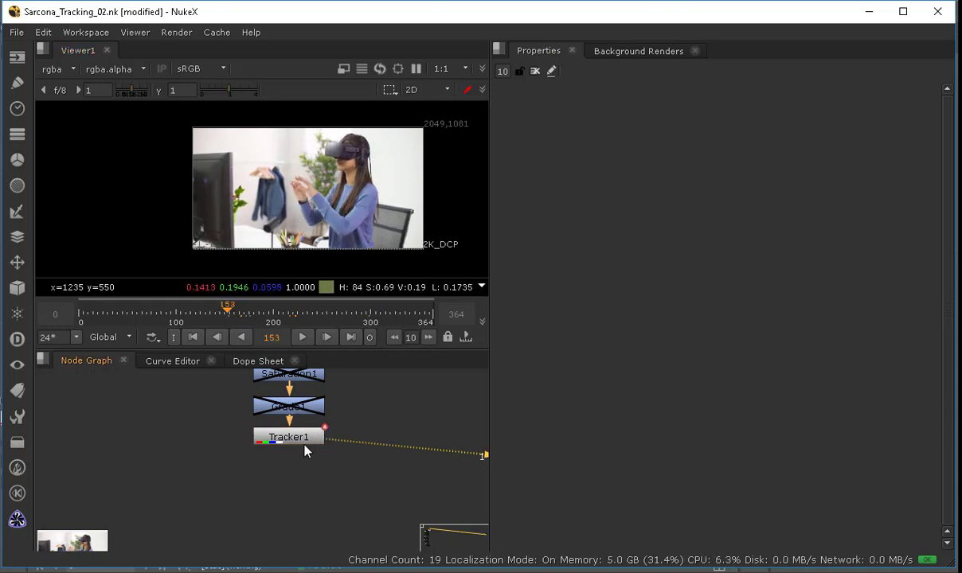
double_click(295, 437)
scroll(300, 214, up, 2)
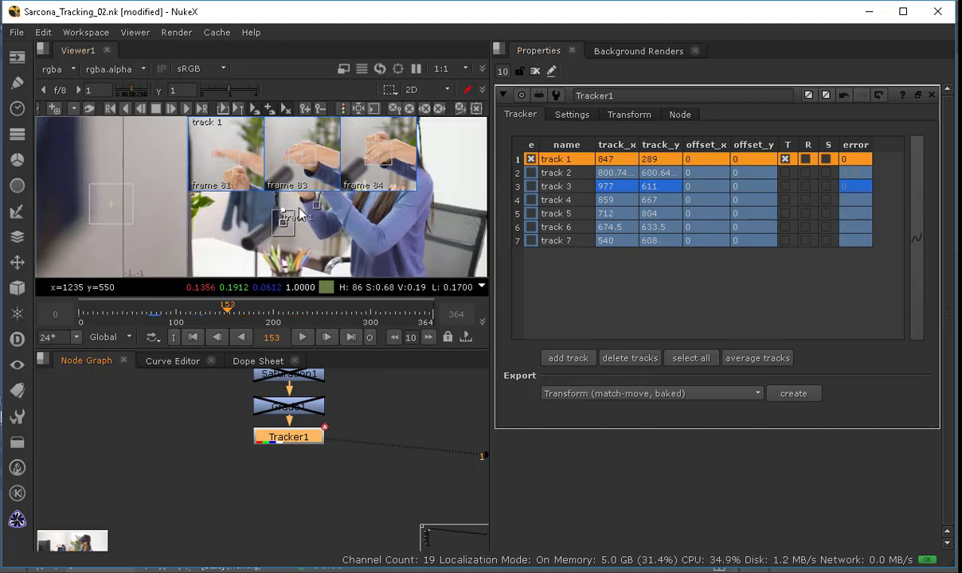
click(555, 186)
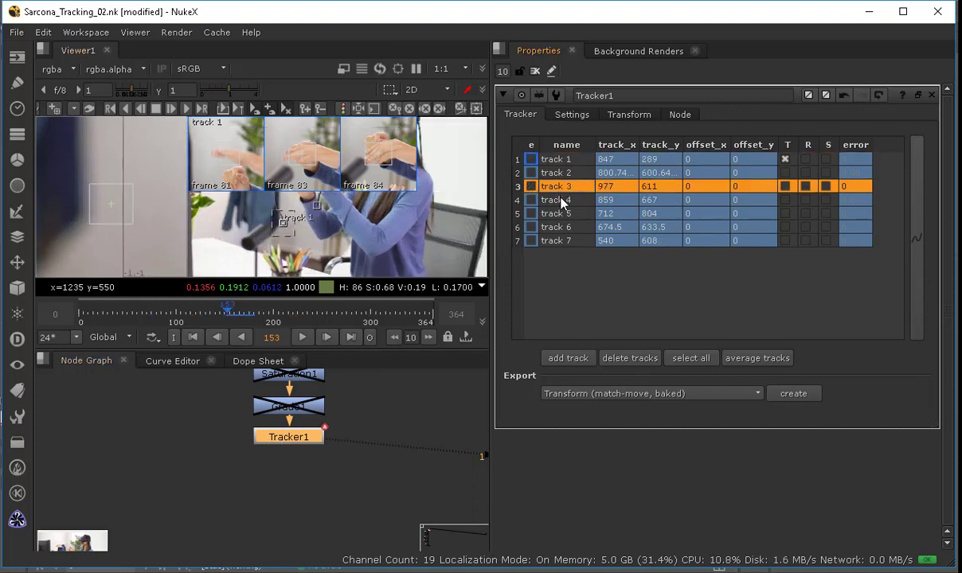
click(561, 200)
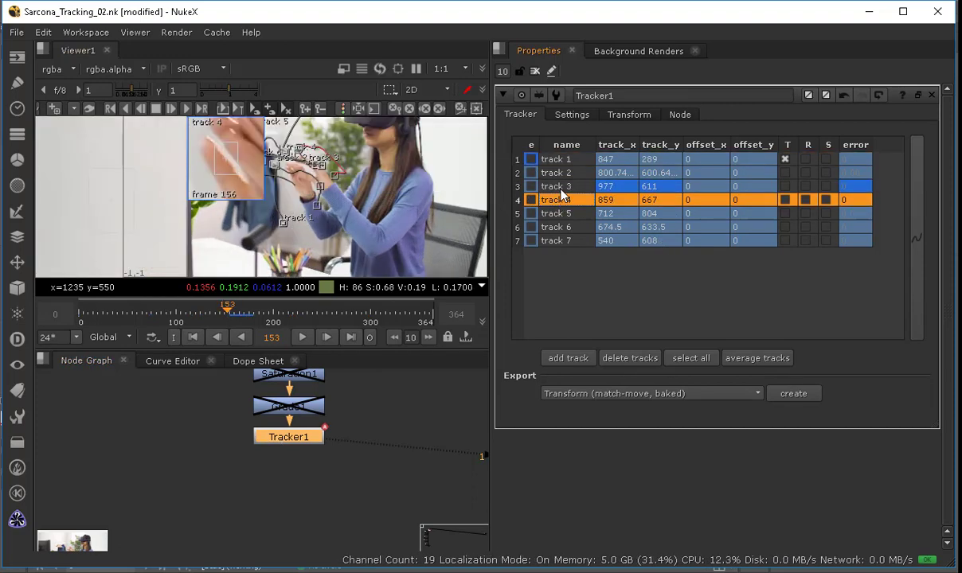
scroll(358, 220, up, 3)
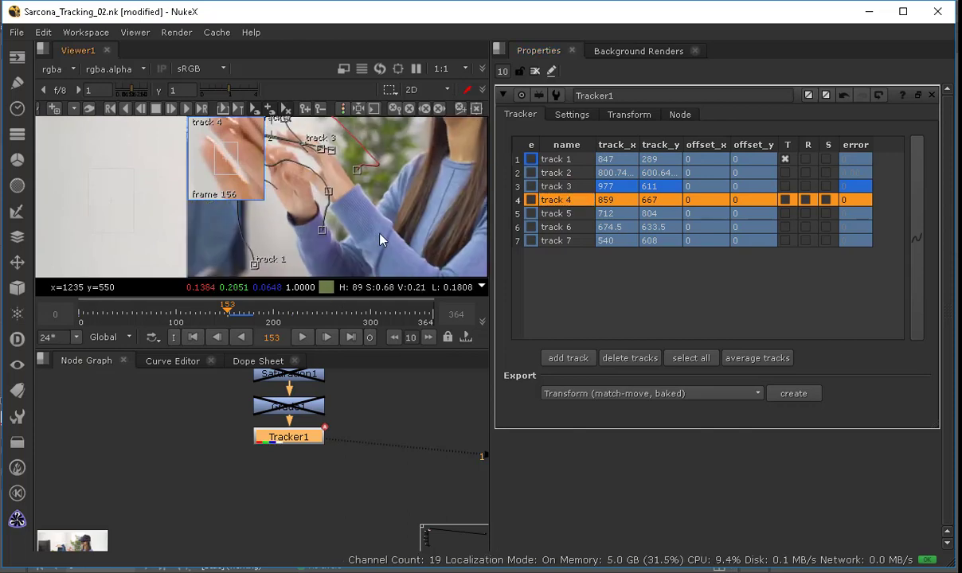
middle_drag(407, 224, 437, 233)
middle_drag(338, 239, 283, 246)
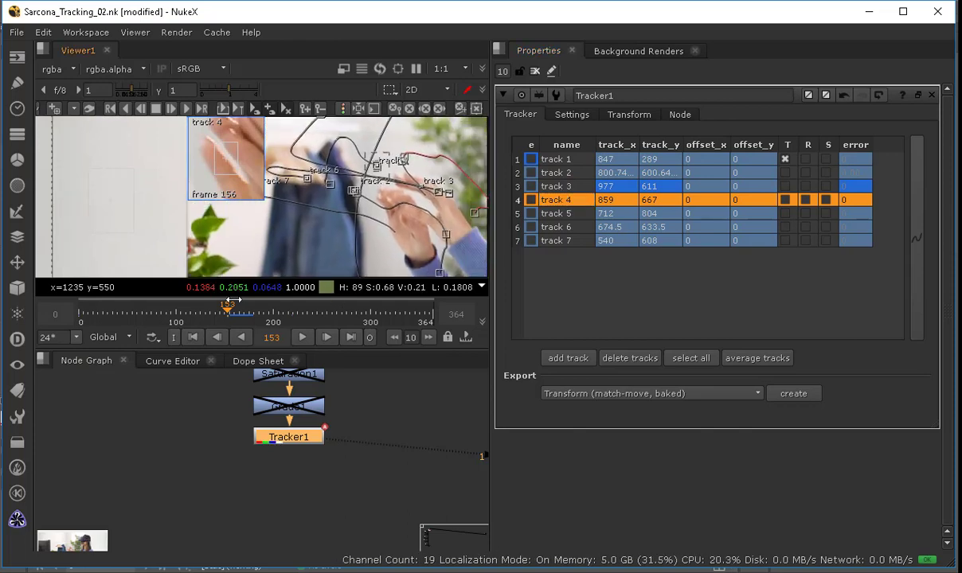
mouse_move(229, 310)
mouse_down()
mouse_move(242, 309)
mouse_move(229, 309)
mouse_up()
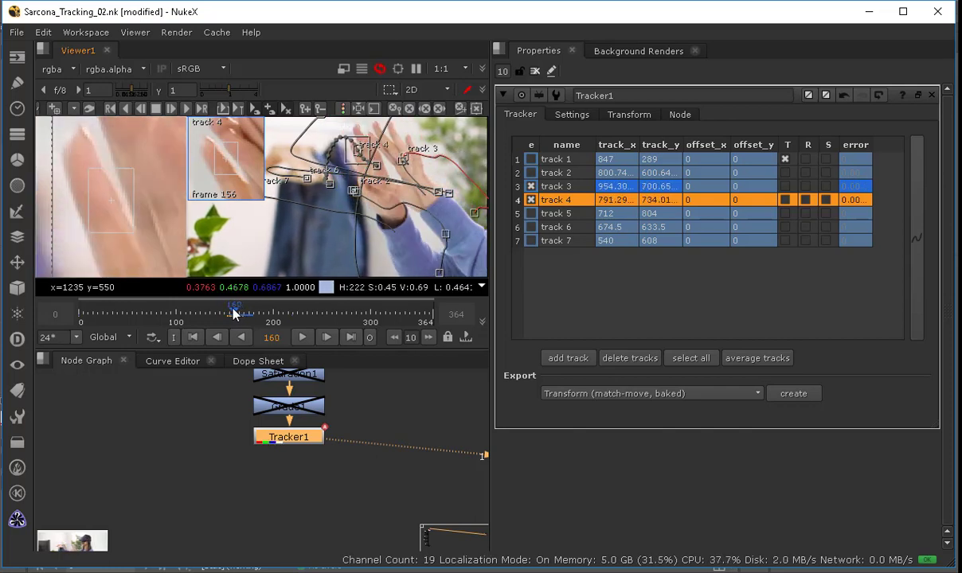
Step: Enable tracks 3 and 4 in Tracker1 and turn off translate for track 1
click(531, 187)
click(532, 200)
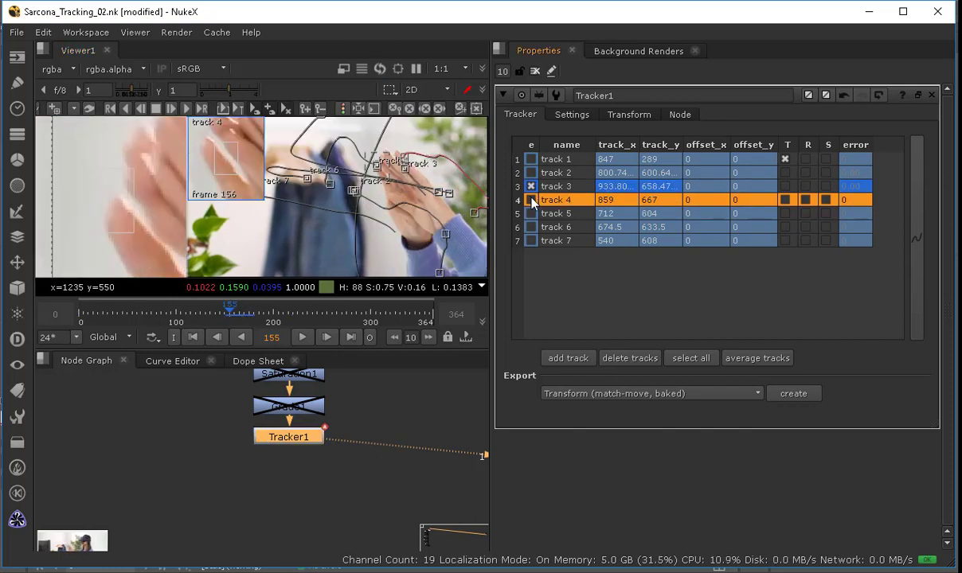
click(786, 160)
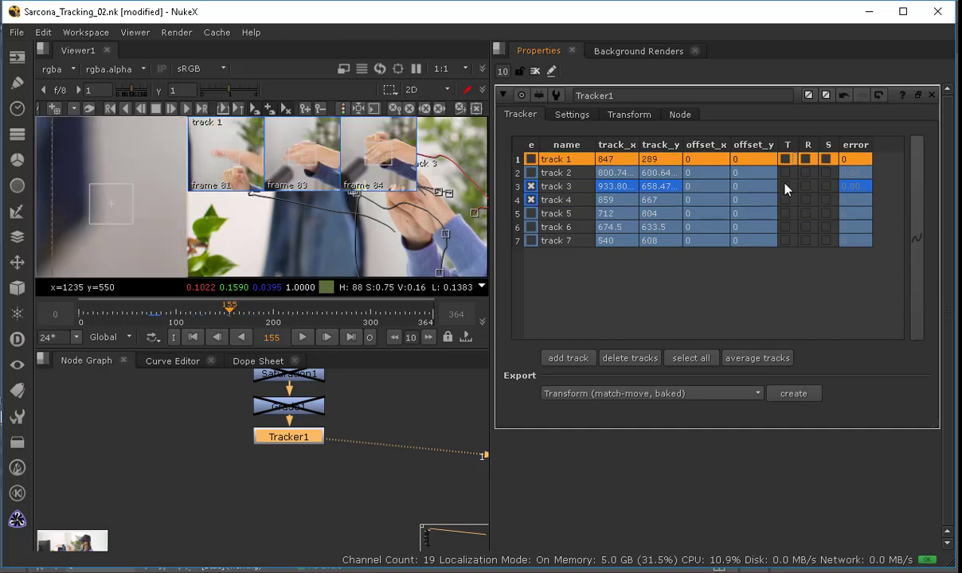
Step: Turn on translate, rotate and scale for tracks 3 and 4, then create a baked match-move Transform
click(785, 188)
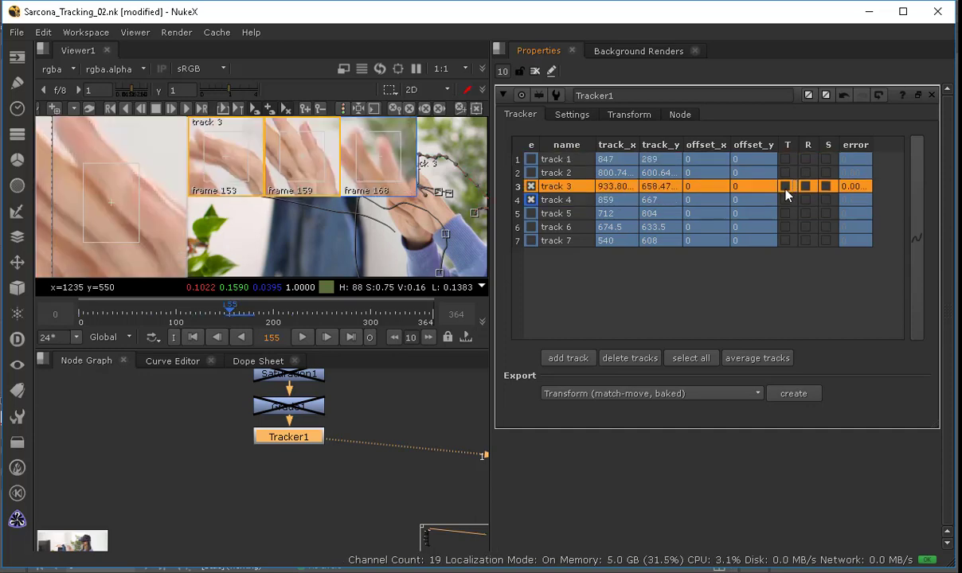
click(787, 197)
click(806, 188)
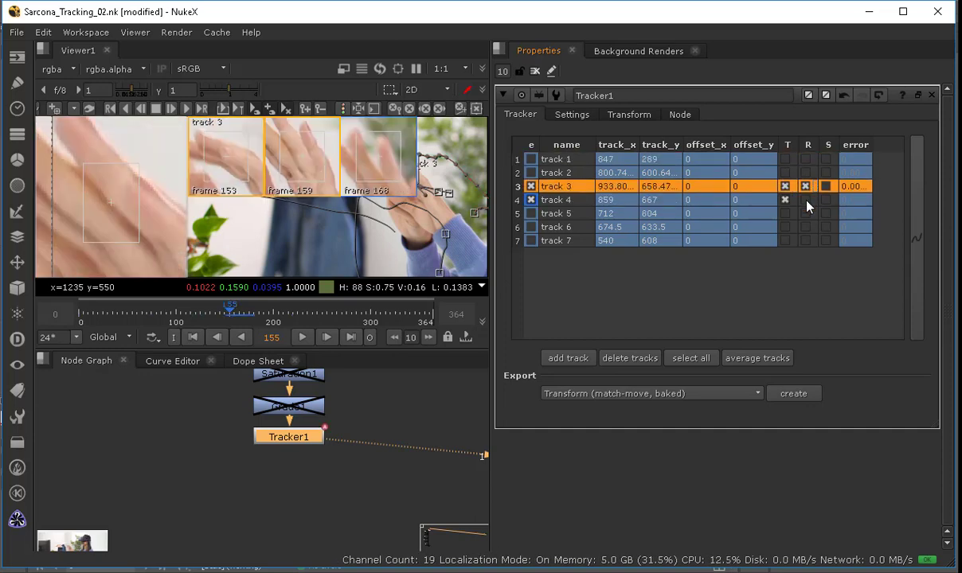
click(806, 200)
click(826, 186)
click(827, 200)
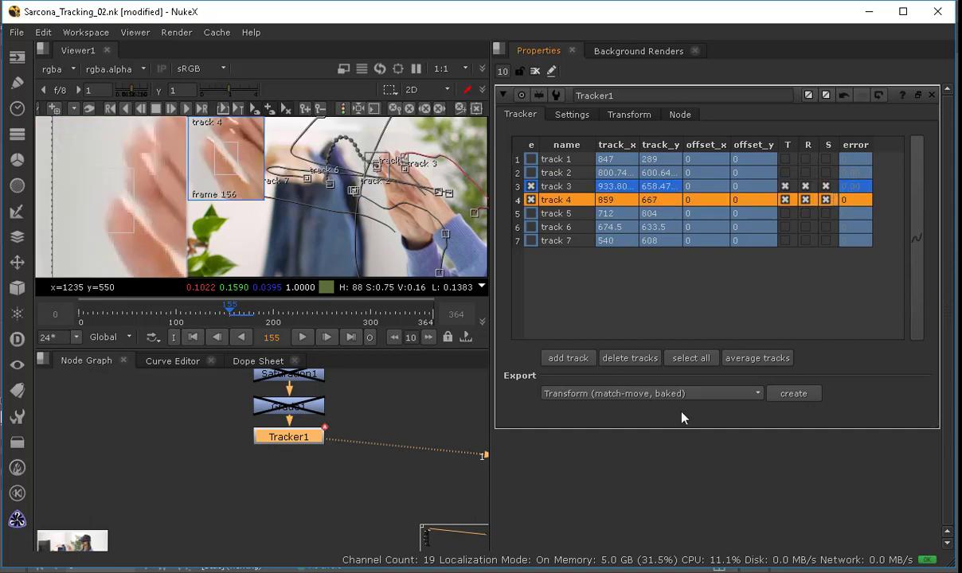
click(793, 395)
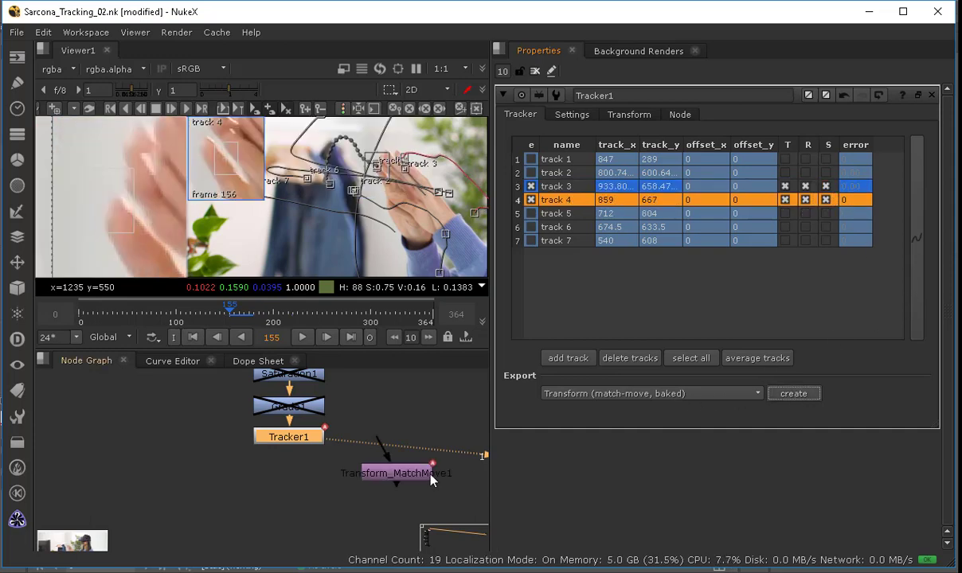
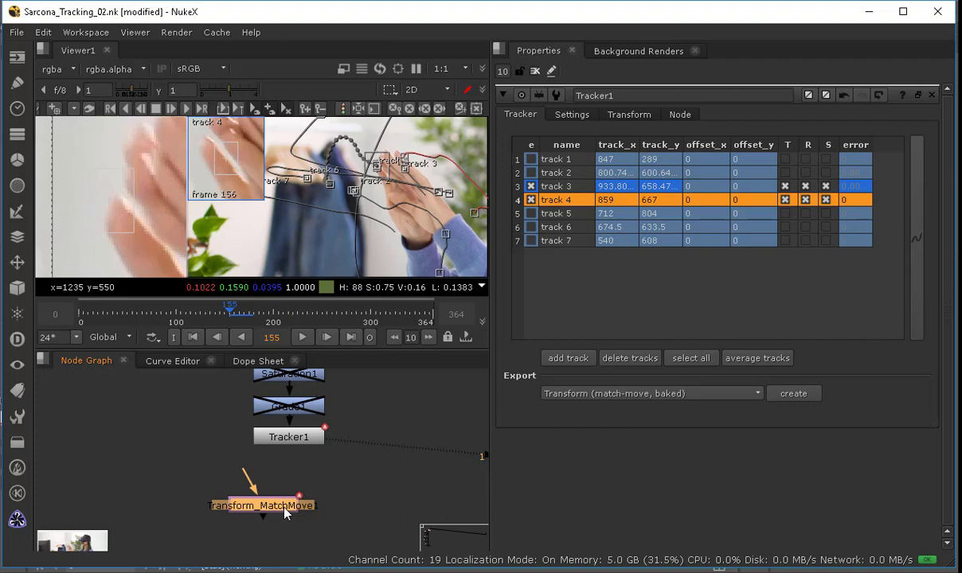
Step: Add a Merge node combining Transform_MatchMove as the A input over the Read1 plate as the B input
click(536, 73)
middle_drag(335, 477, 265, 397)
scroll(266, 397, down, 4)
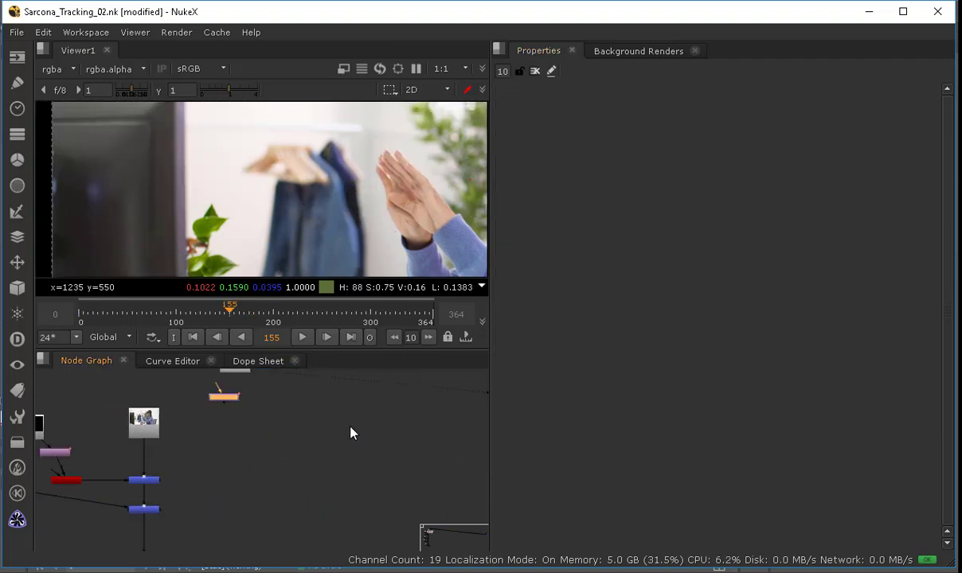
middle_drag(342, 421, 327, 502)
scroll(239, 475, up, 4)
middle_drag(239, 475, 332, 471)
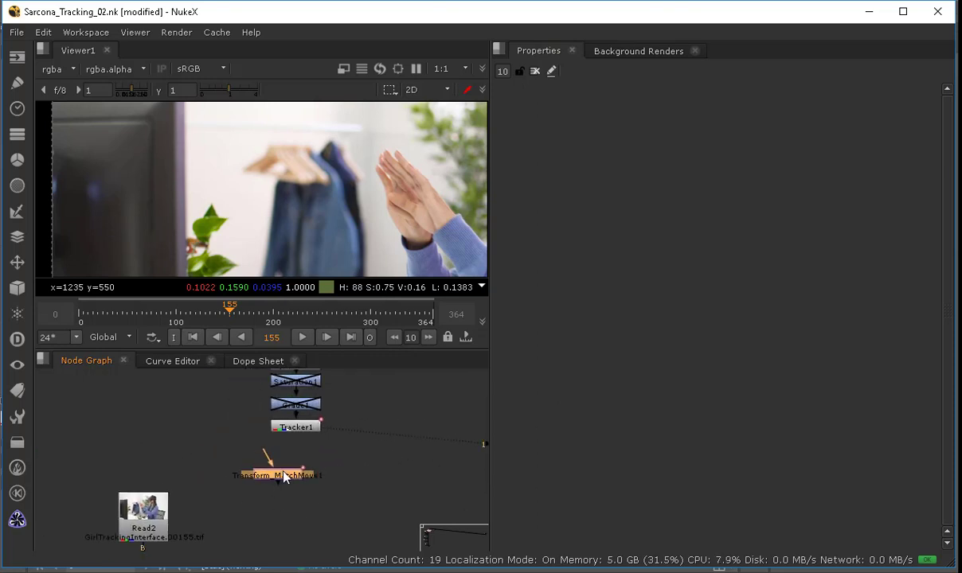
drag(284, 476, 198, 453)
click(250, 477)
key(m)
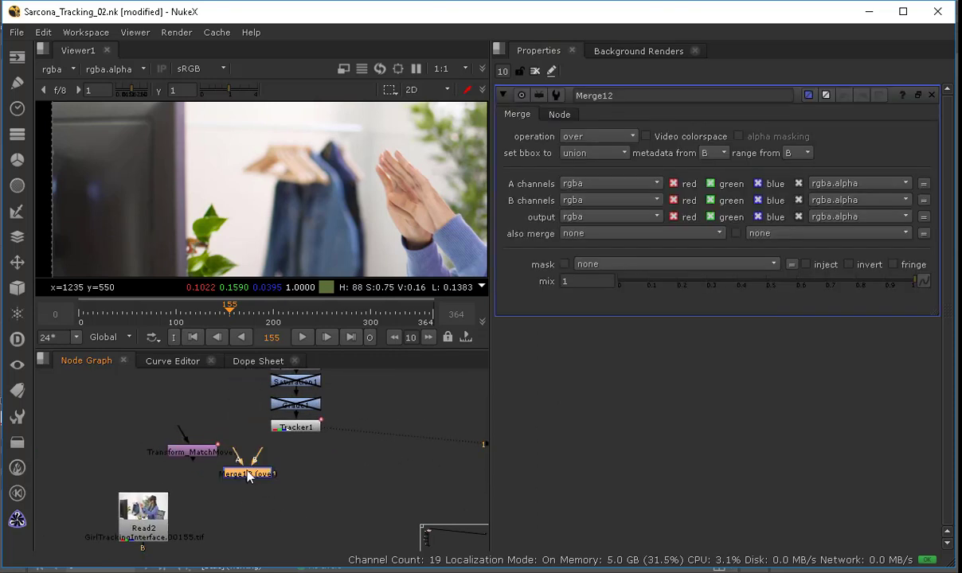
click(266, 461)
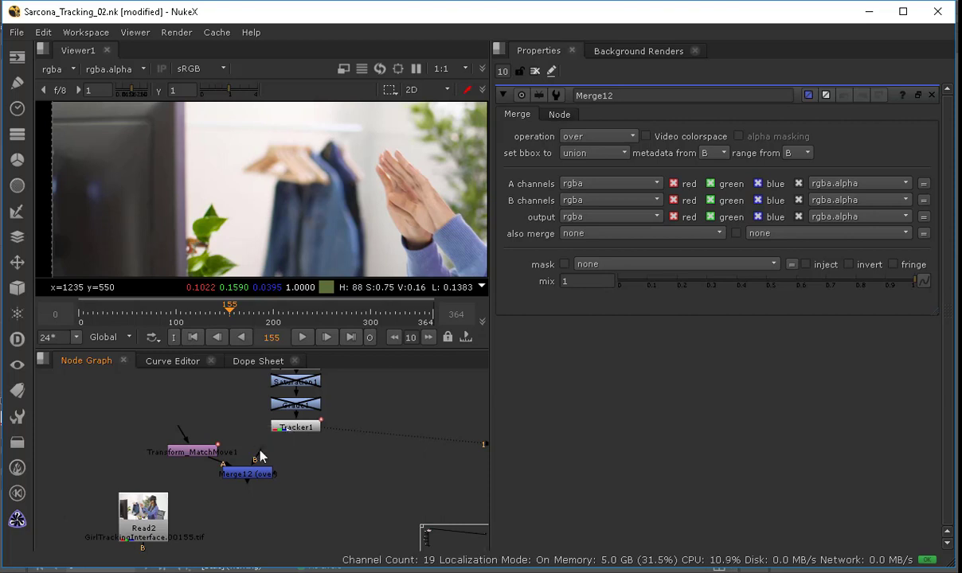
drag(279, 432, 296, 376)
drag(261, 465, 388, 450)
drag(261, 502, 303, 490)
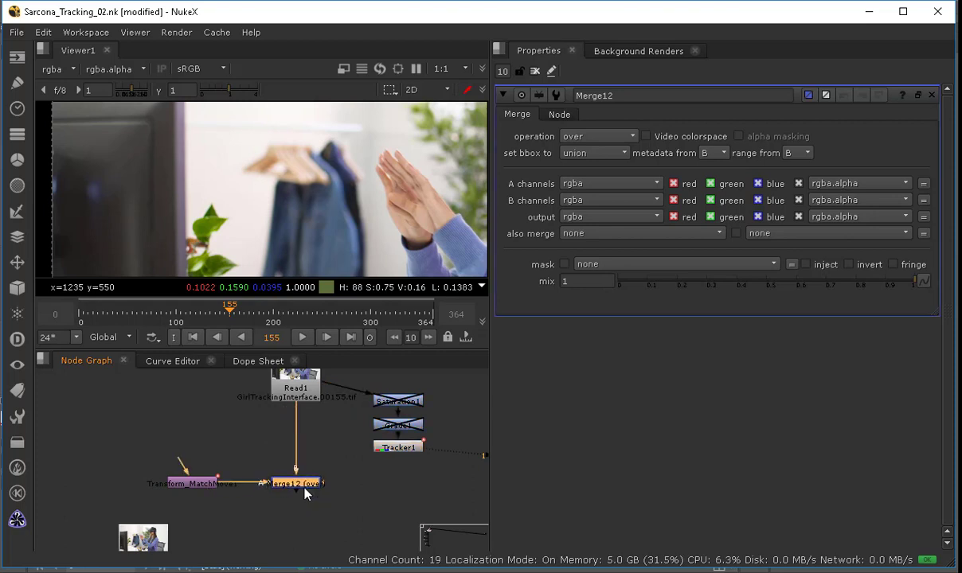
Step: Create a CheckerBoard node and connect it into Transform_MatchMove's input
key(Tab)
text(check)
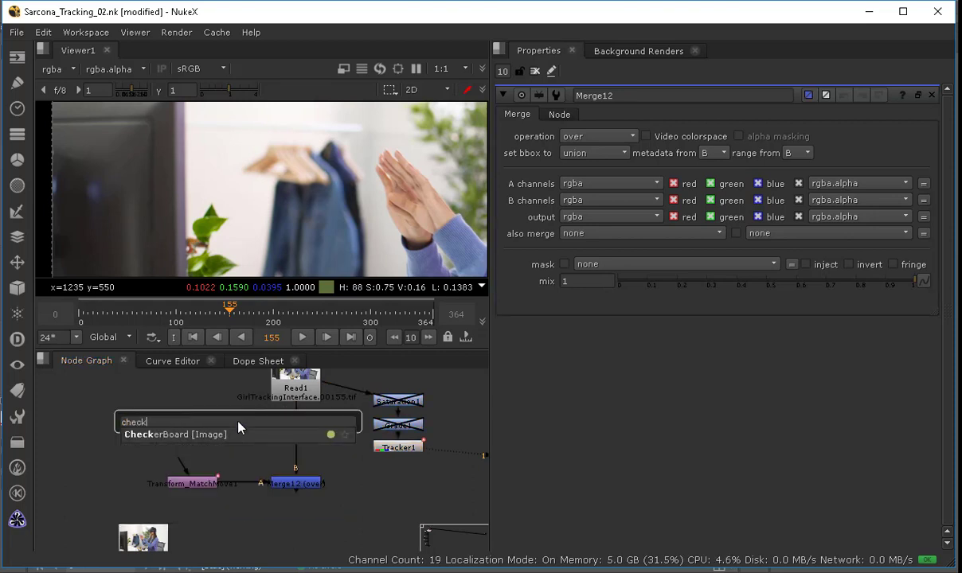
key(Down)
key(Return)
drag(230, 429, 176, 428)
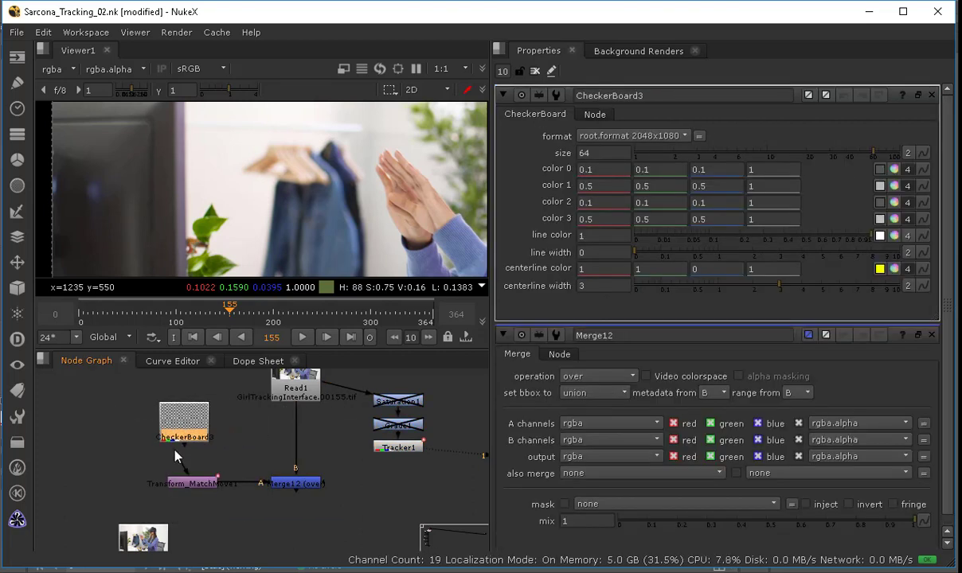
Step: View Merge12 and play the sequence to check the checkerboard following the track
click(283, 481)
key(1)
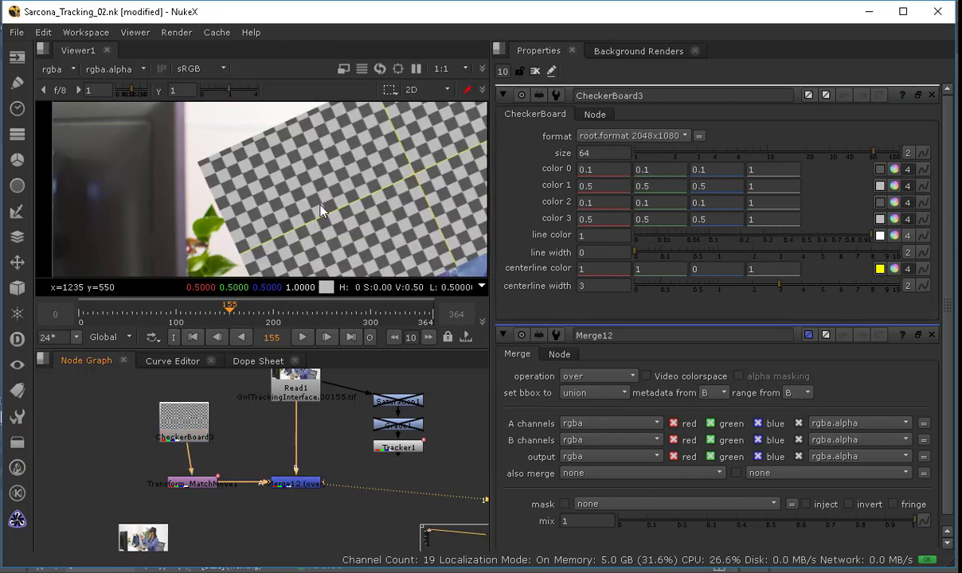
click(535, 71)
mouse_move(222, 313)
mouse_down()
mouse_move(207, 310)
mouse_move(224, 318)
mouse_up()
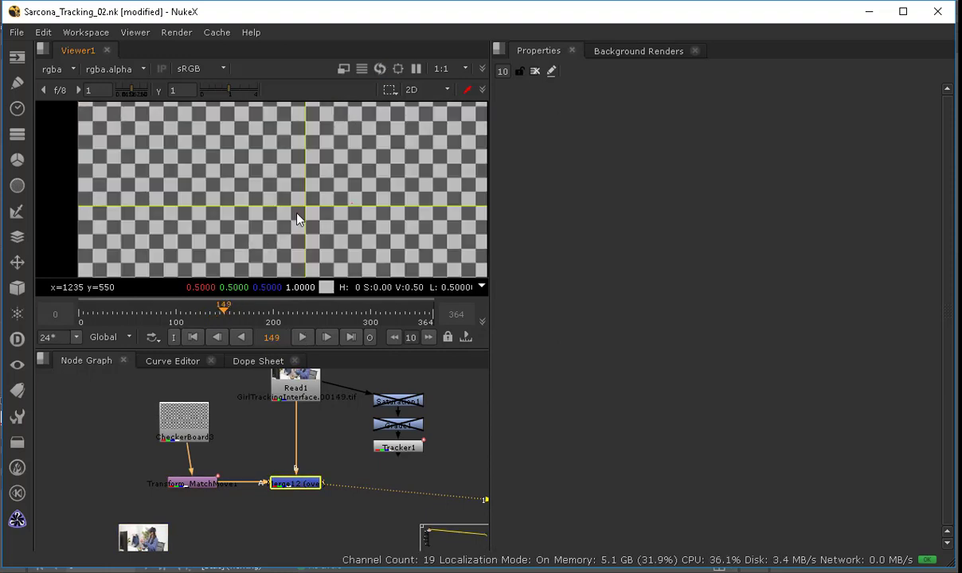
scroll(296, 213, down, 2)
middle_drag(288, 237, 239, 204)
click(304, 340)
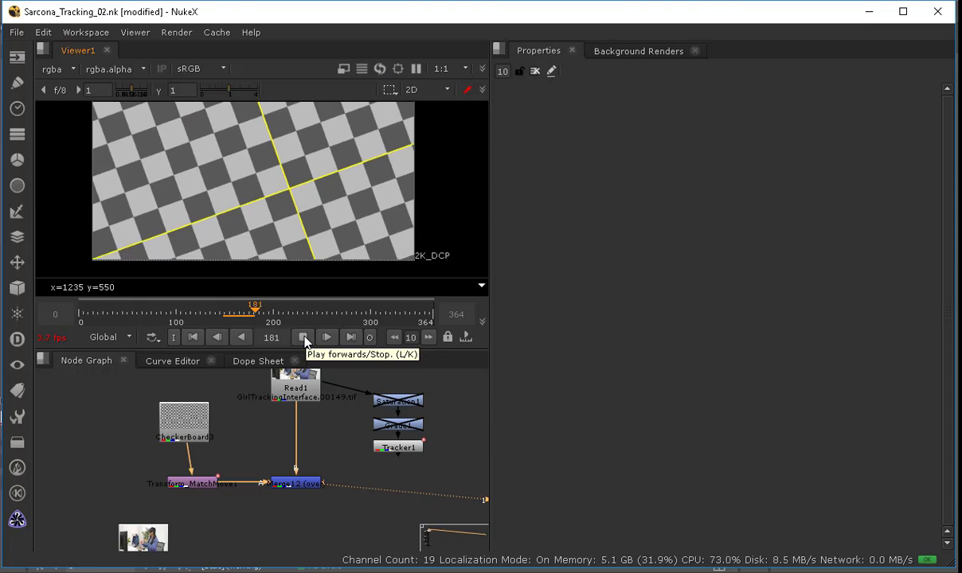
click(303, 337)
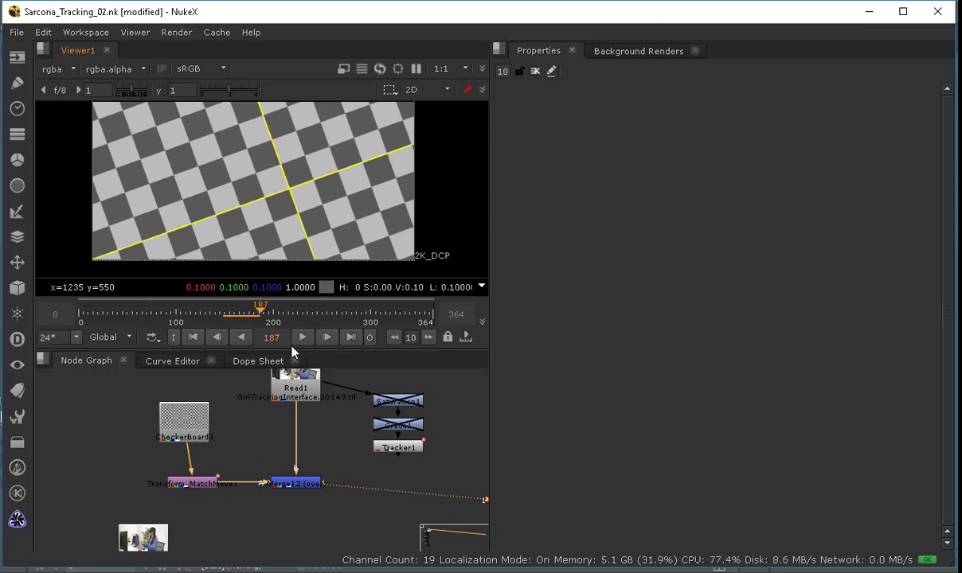
Step: Insert a Transform node after the CheckerBoard and set its scale to 0.1
drag(195, 428, 204, 423)
key(t)
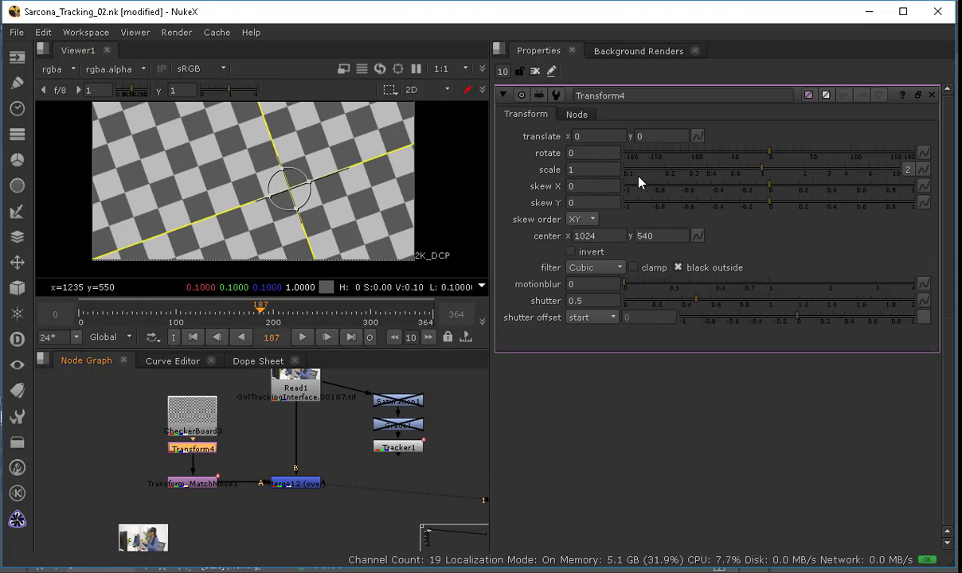
click(593, 169)
text(0.25)
key(Return)
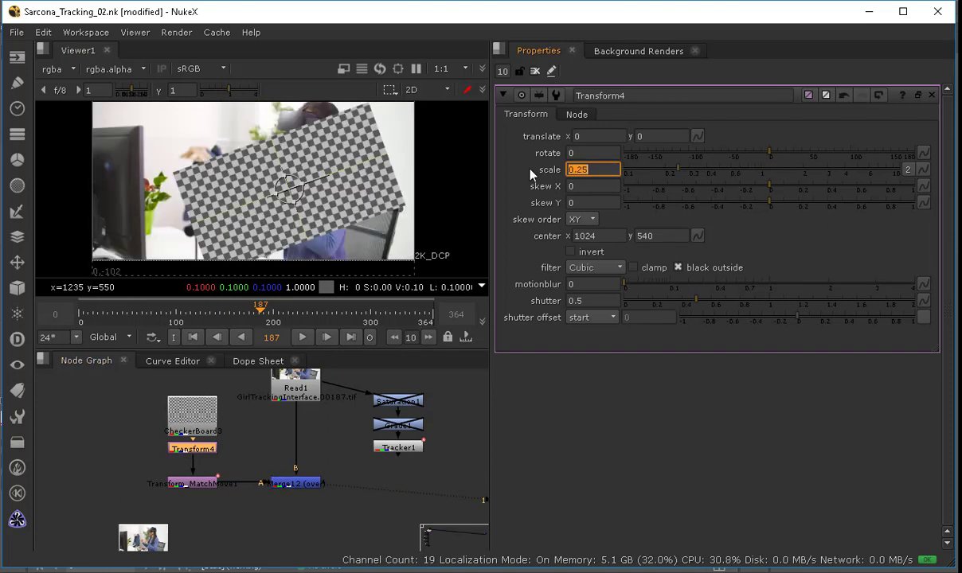
text(0.1)
key(Return)
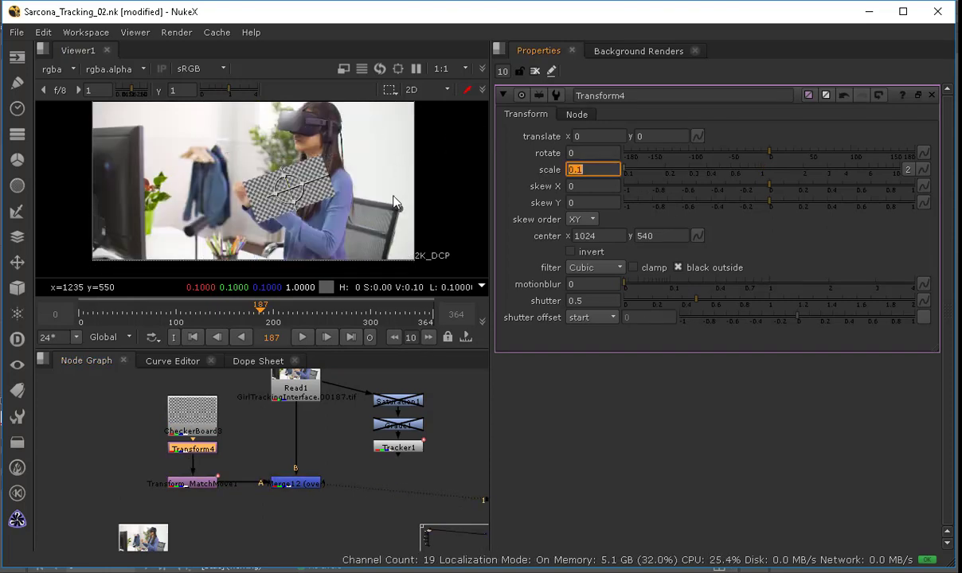
Step: Position the scaled checkerboard on the hands at frame 160 with translate -113, 70 and rotate about -33.6
mouse_move(260, 311)
mouse_down()
mouse_move(232, 315)
mouse_move(247, 316)
mouse_up()
scroll(296, 182, up, 4)
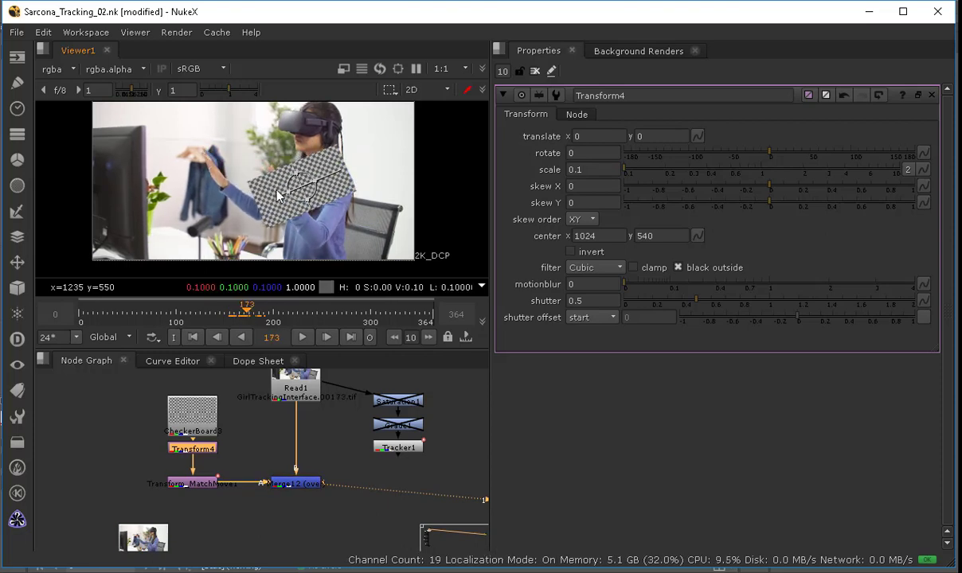
drag(286, 189, 288, 227)
mouse_move(250, 311)
mouse_down()
mouse_move(270, 313)
mouse_move(234, 313)
mouse_up()
scroll(188, 427, up, 5)
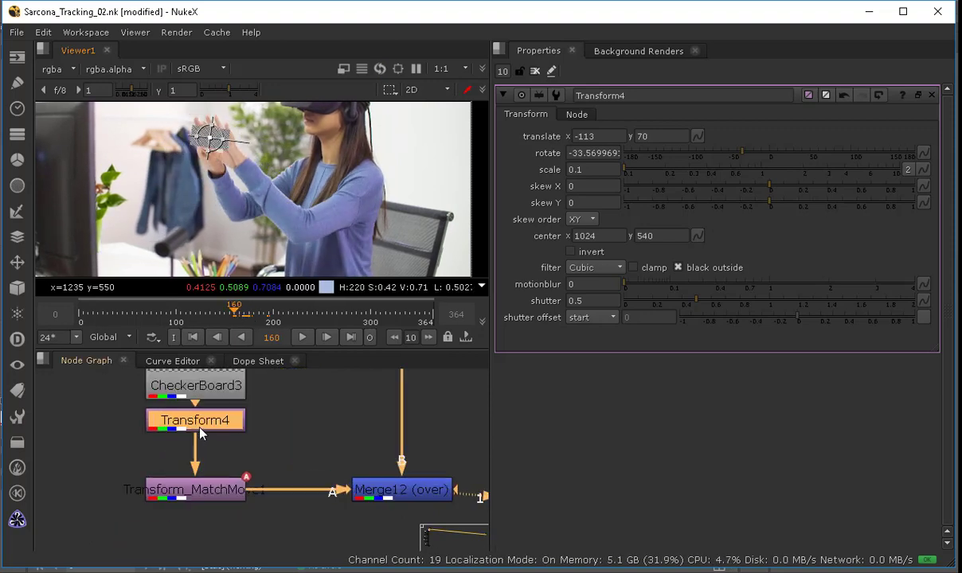
Step: Align Transform4 and Transform_MatchMove into a straight column under the CheckerBoard
drag(190, 440, 206, 433)
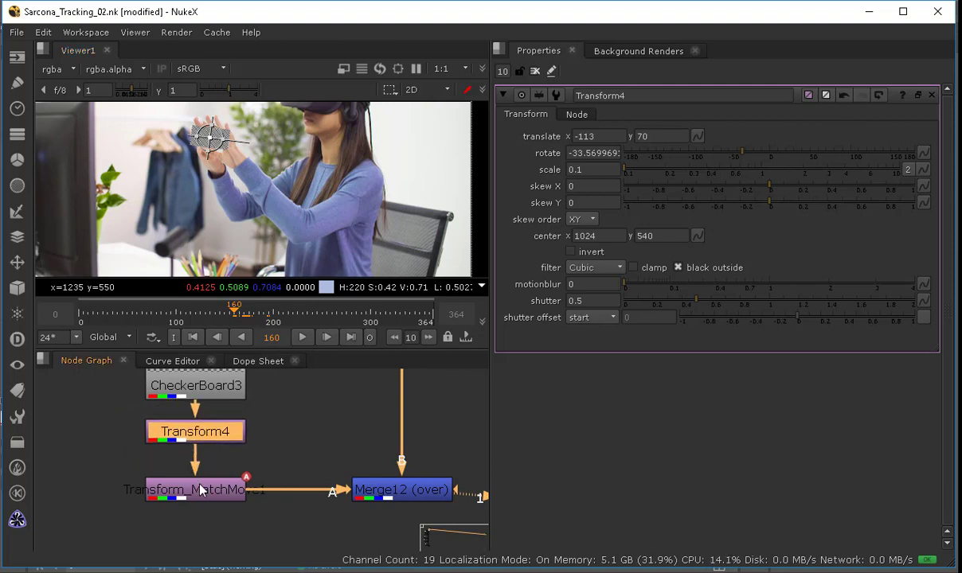
drag(182, 495, 202, 482)
mouse_move(213, 438)
mouse_down()
mouse_move(192, 440)
mouse_move(213, 444)
mouse_up()
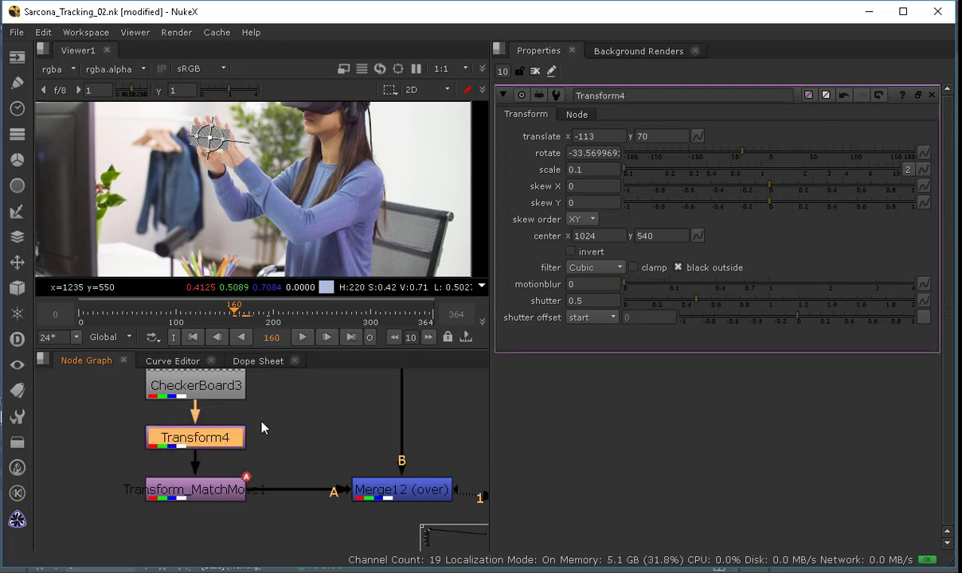
Step: Play back the tracked card and open Tracker1's properties to review its tracks
click(298, 337)
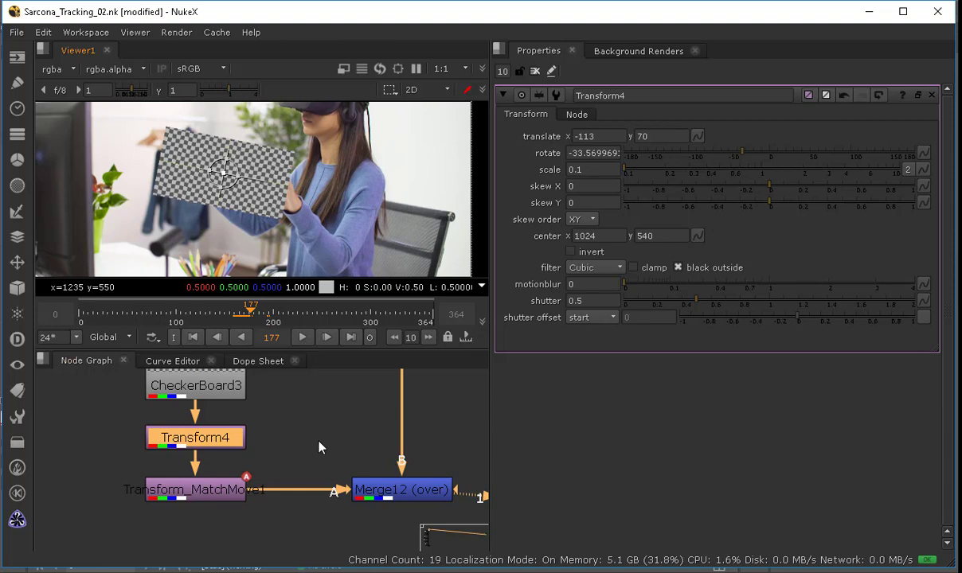
scroll(320, 448, down, 3)
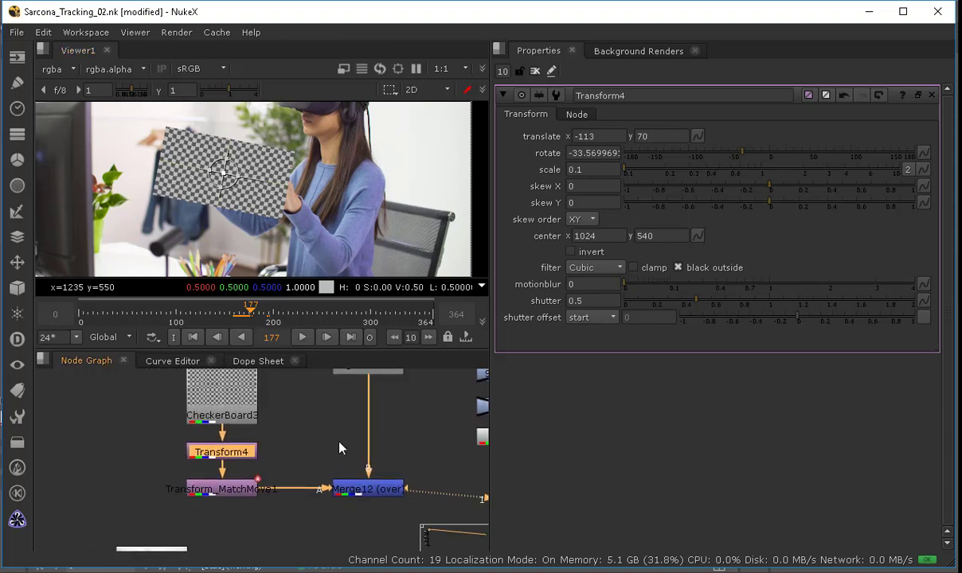
middle_drag(461, 448, 293, 462)
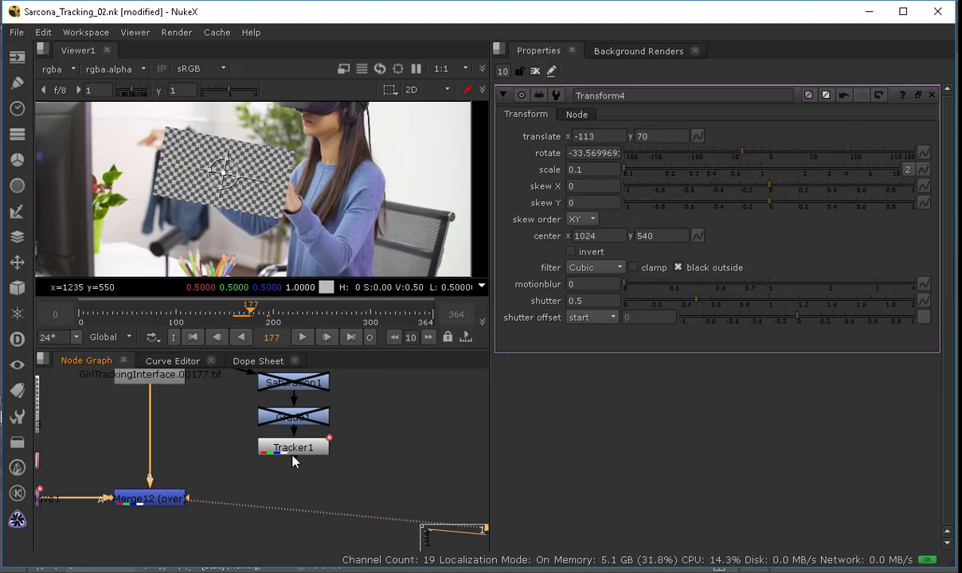
double_click(292, 454)
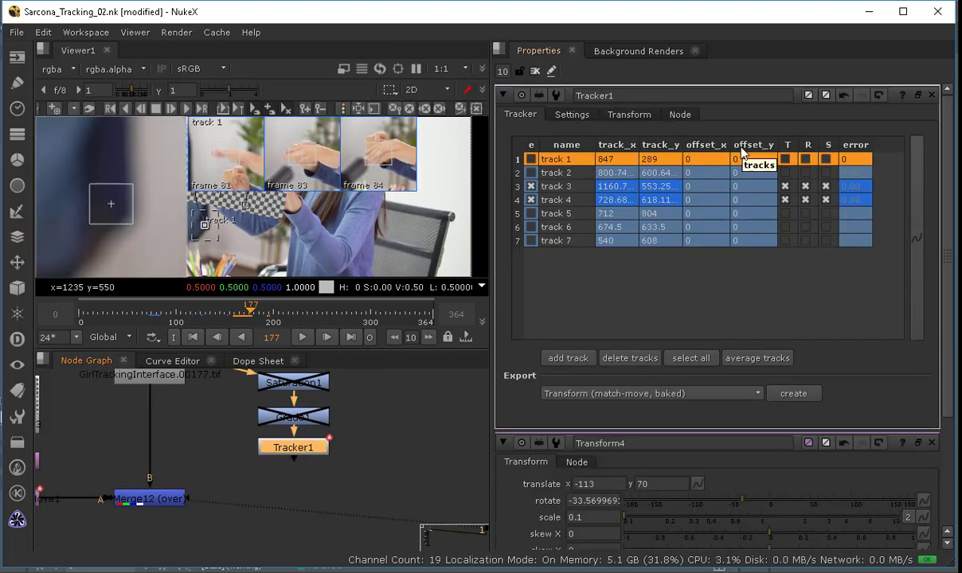
click(533, 73)
key(f)
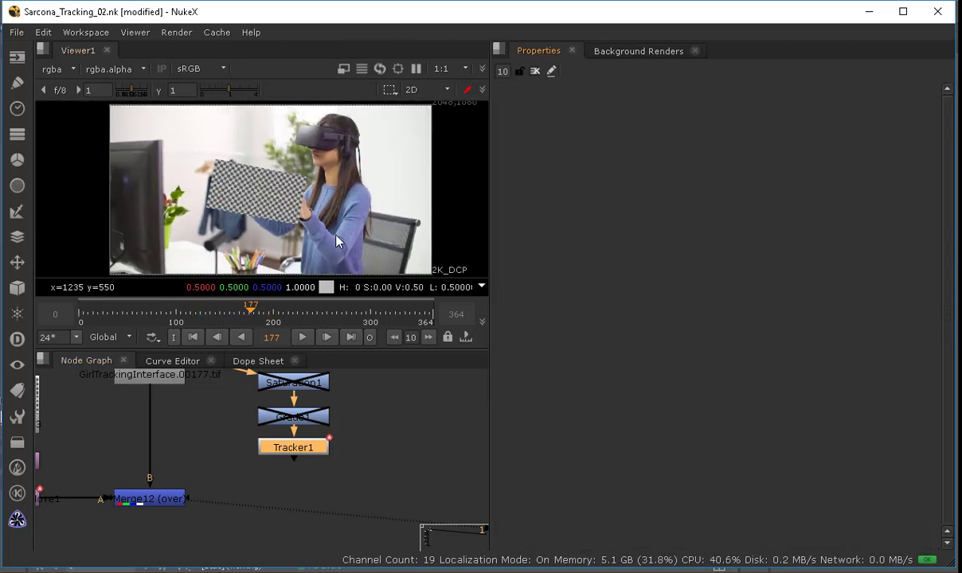
key(f)
scroll(318, 432, down, 5)
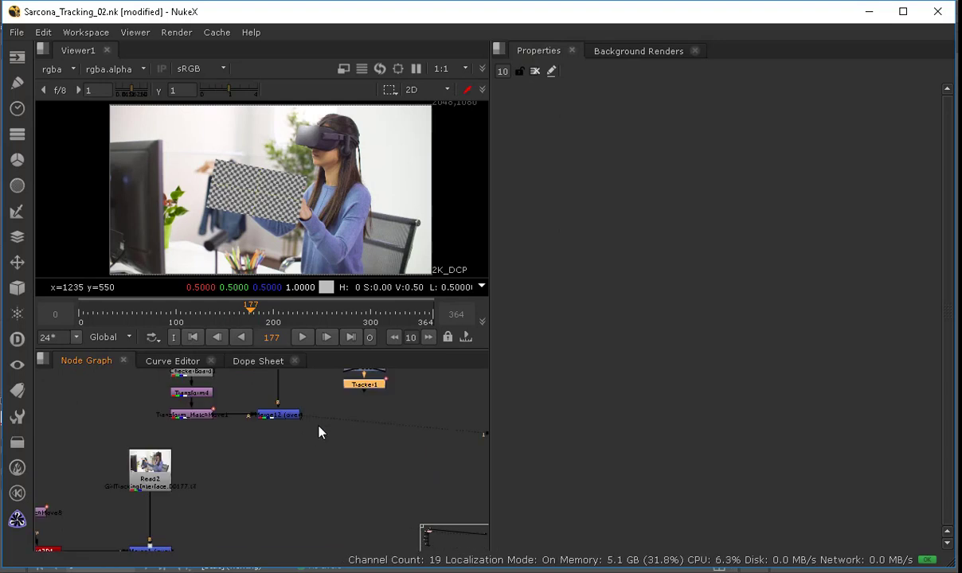
Step: Switch to InDesign and review the assignment form's project description, learning objectives and turn-in list
key(space)
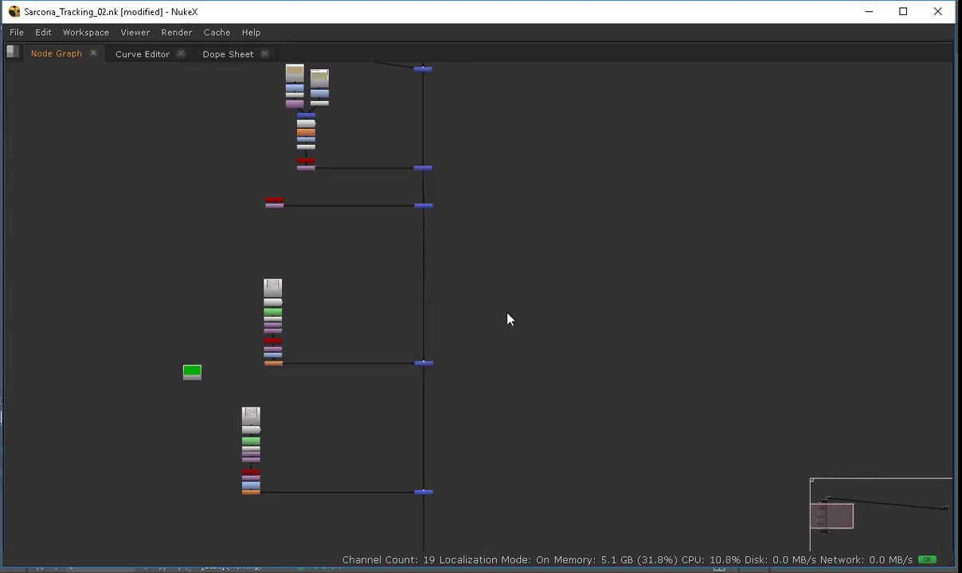
key(Tab)
key(alt+Tab)
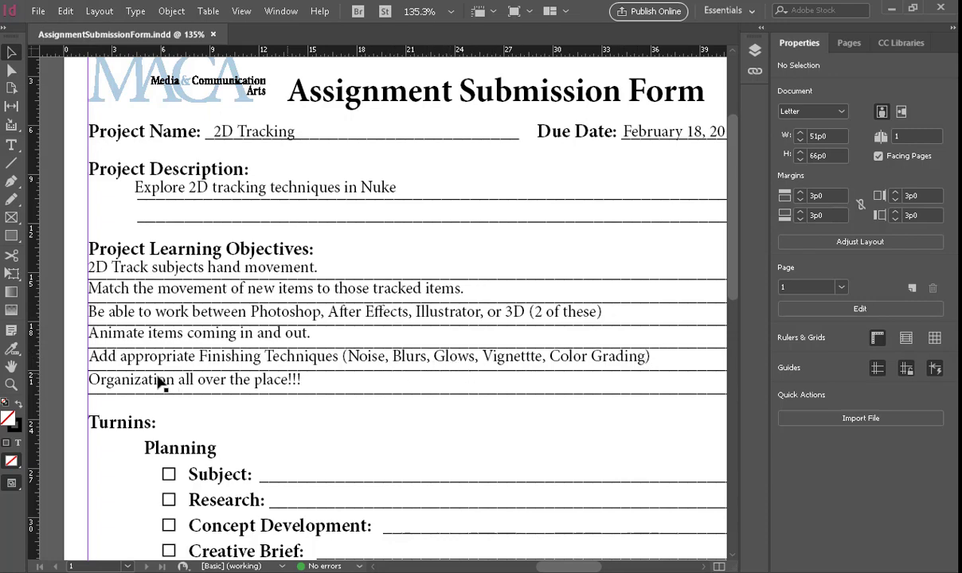
scroll(519, 380, down, 7)
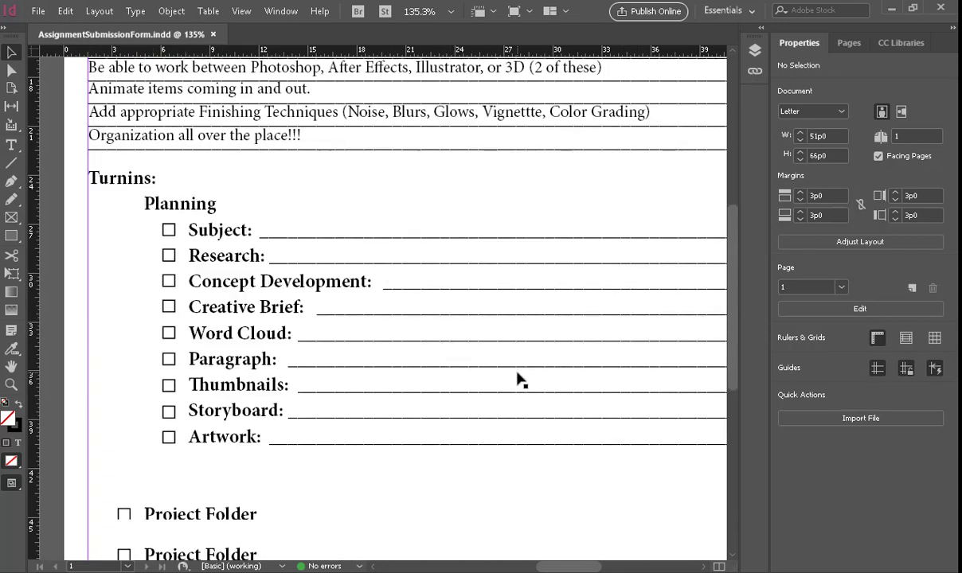
scroll(518, 381, up, 9)
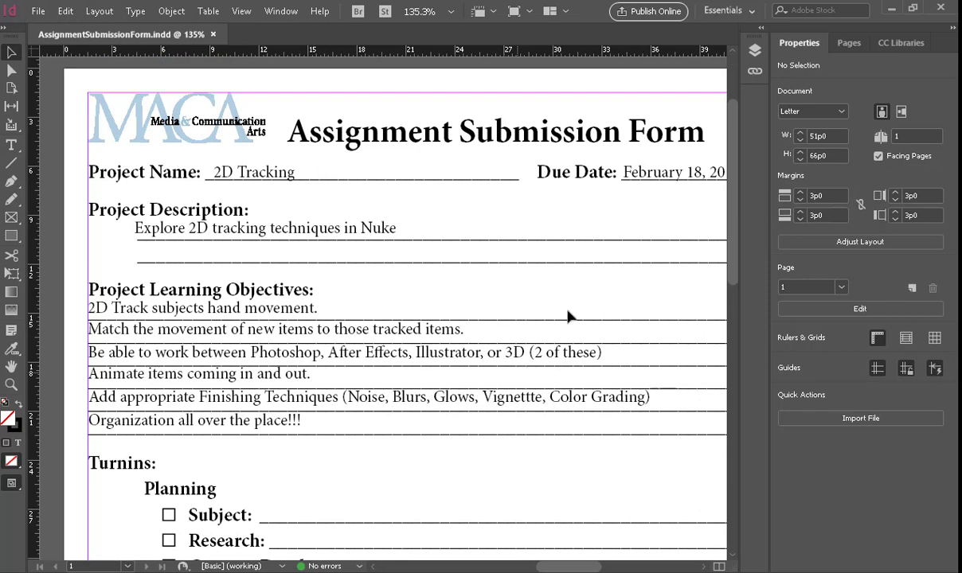
drag(593, 229, 477, 247)
key(b)
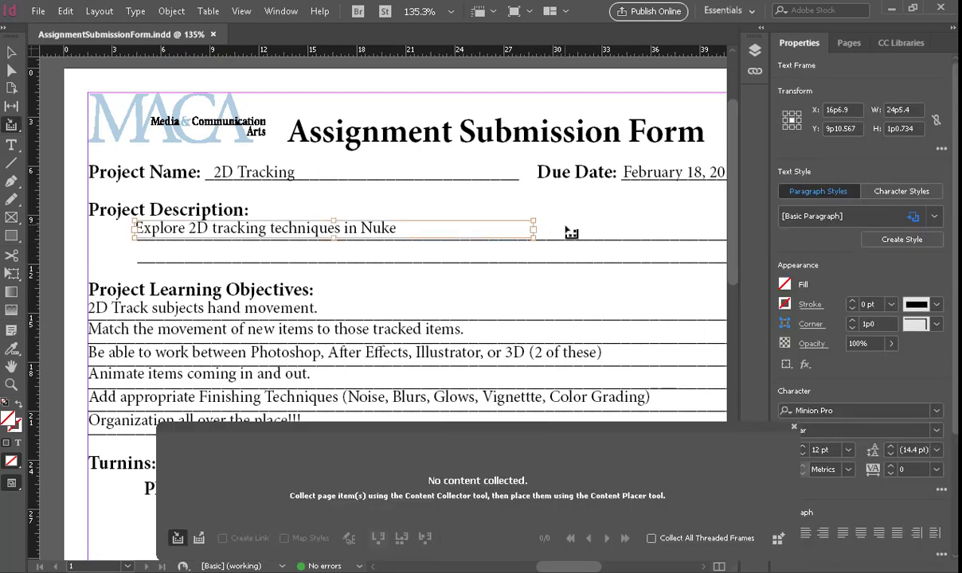
key(v)
drag(579, 220, 481, 212)
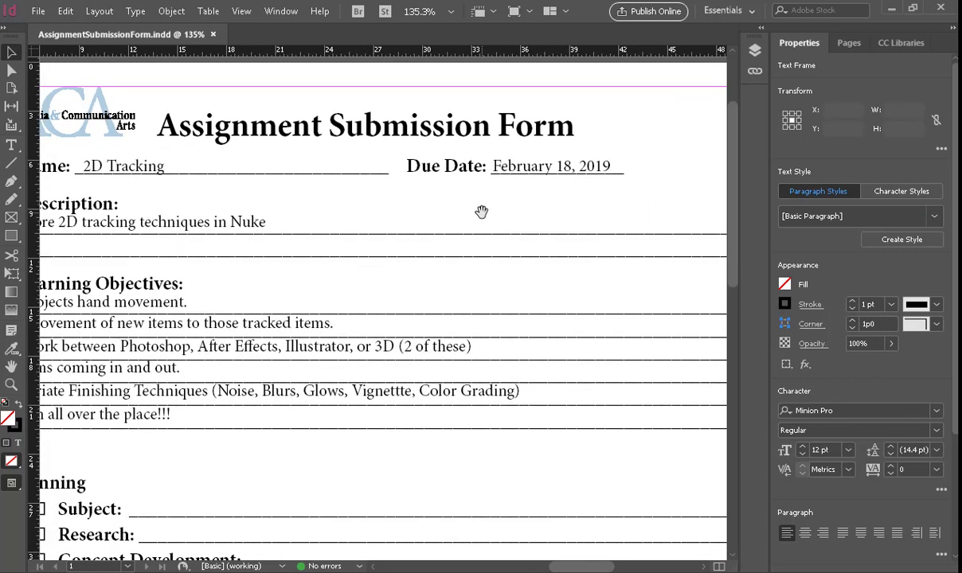